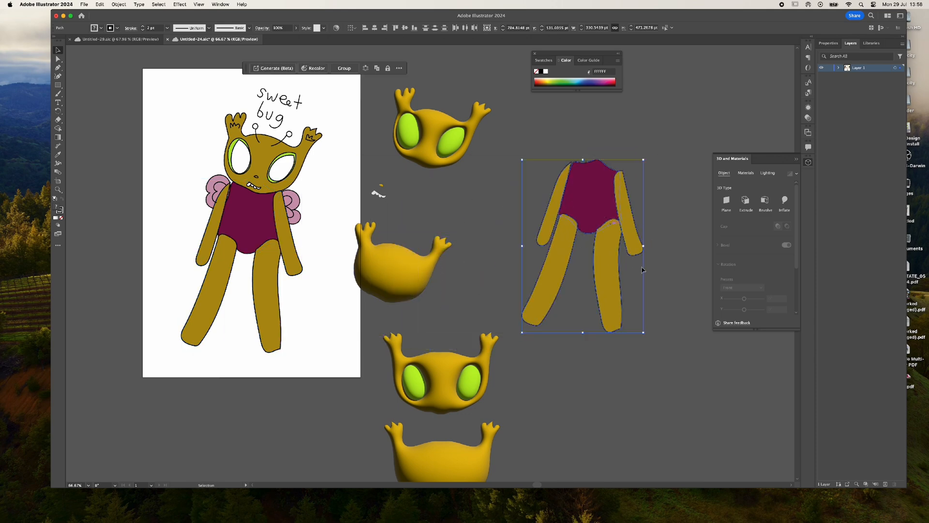
Remove the black stroke from the flat torso, arm and leg shapes, leaving only their fills
{"action": "mouse_move", "coordinate": [541, 485]}
{"action": "left_mouse_down"}
{"action": "mouse_move", "coordinate": [565, 484]}
{"action": "mouse_move", "coordinate": [552, 482]}
{"action": "left_mouse_up"}
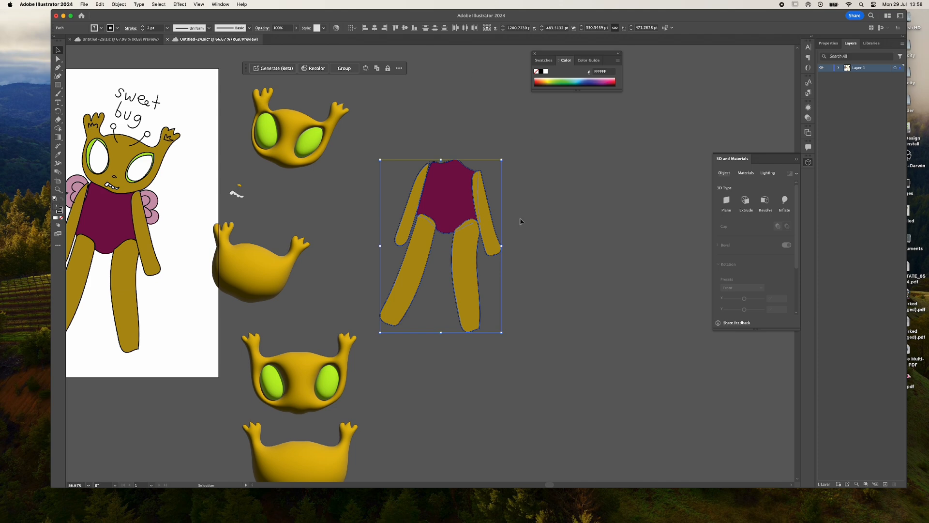
{"action": "scroll", "coordinate": [458, 210], "scroll_direction": "up", "scroll_amount": 5, "text": "alt"}
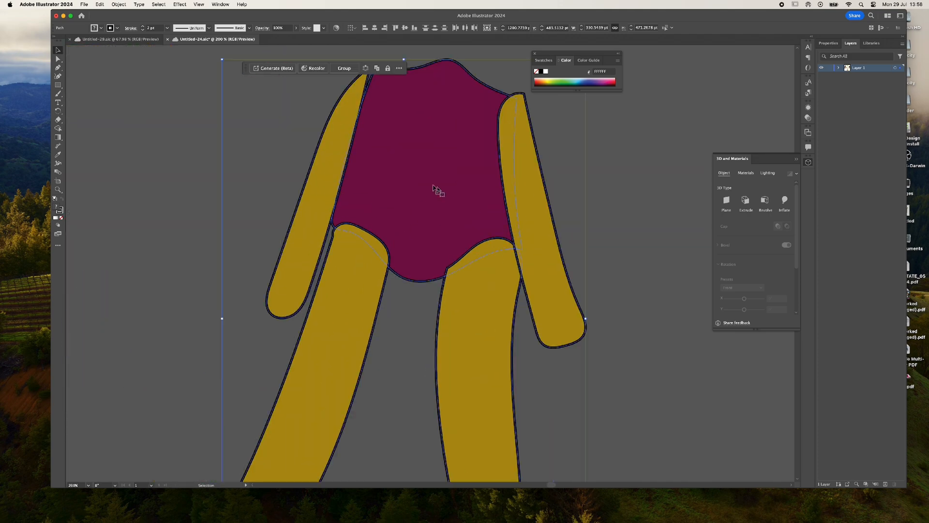
{"action": "left_click", "coordinate": [60, 219]}
{"action": "left_click", "coordinate": [203, 172]}
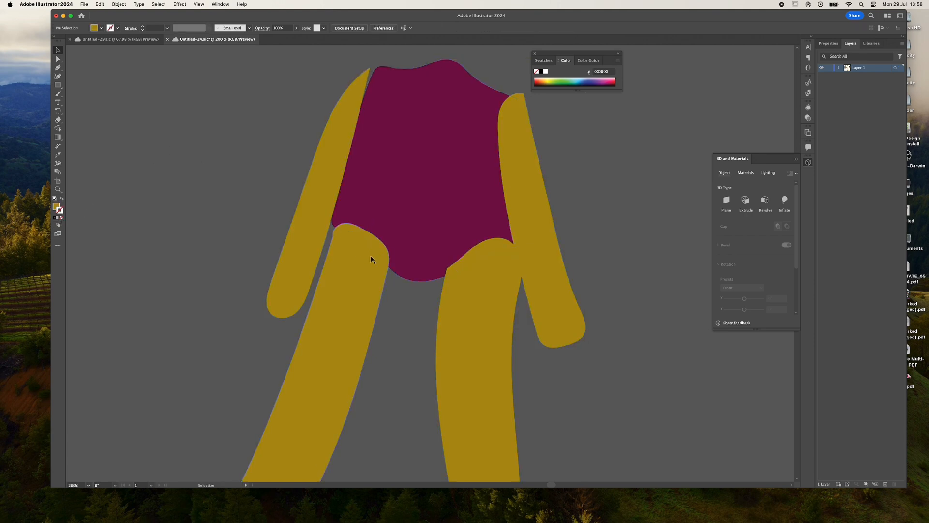
Delete the anchor points forming the left leg's rounded top so its upper edge is a straight cut
{"action": "scroll", "coordinate": [382, 251], "scroll_direction": "up", "scroll_amount": 3, "text": "alt"}
{"action": "left_click", "coordinate": [375, 239]}
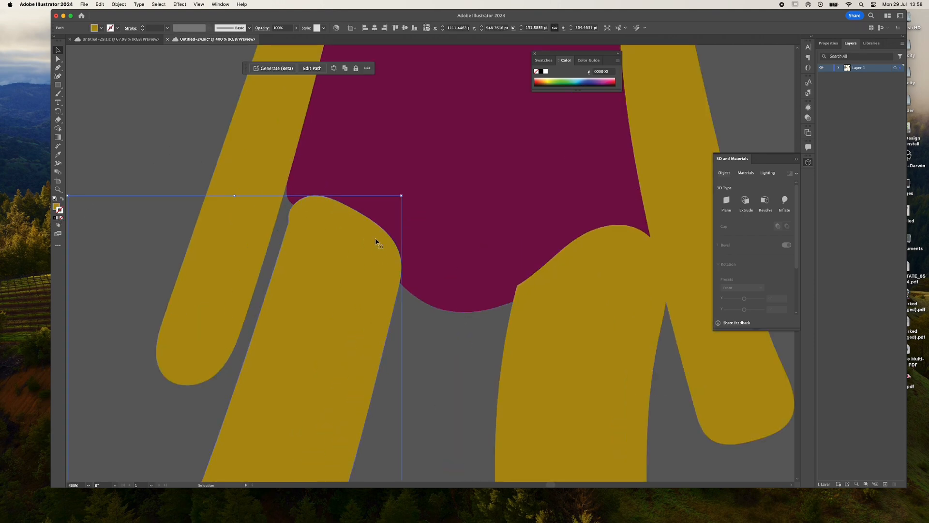
{"action": "left_click", "coordinate": [58, 67]}
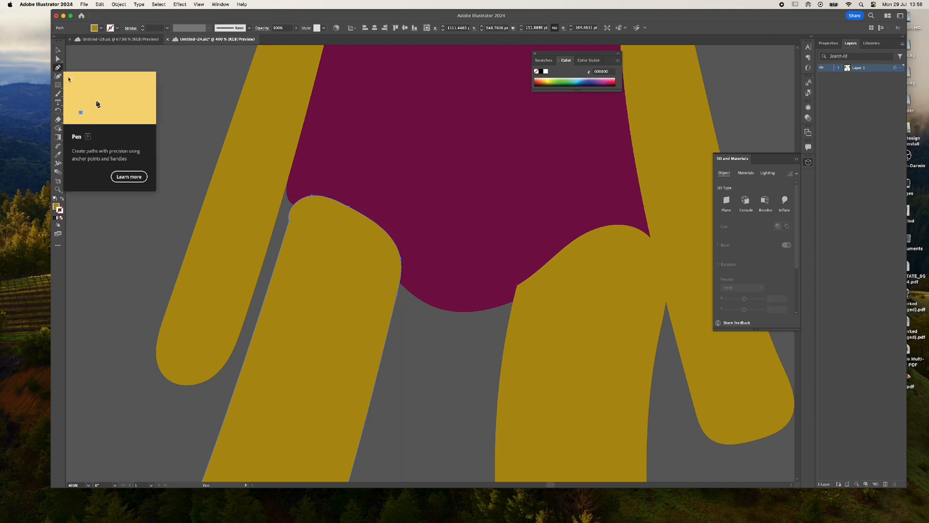
{"action": "left_click", "coordinate": [310, 195]}
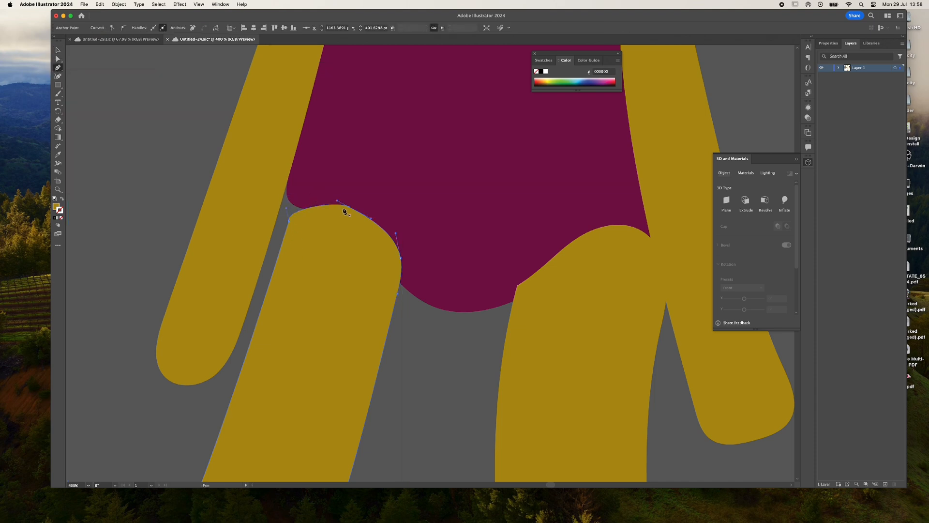
{"action": "left_click", "coordinate": [59, 59]}
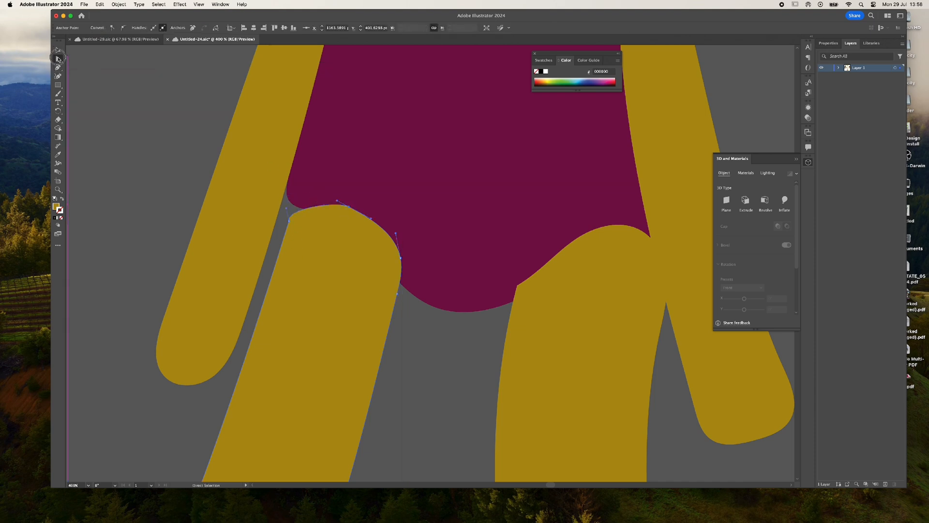
{"action": "left_click_drag", "start_coordinate": [350, 208], "coordinate": [402, 260]}
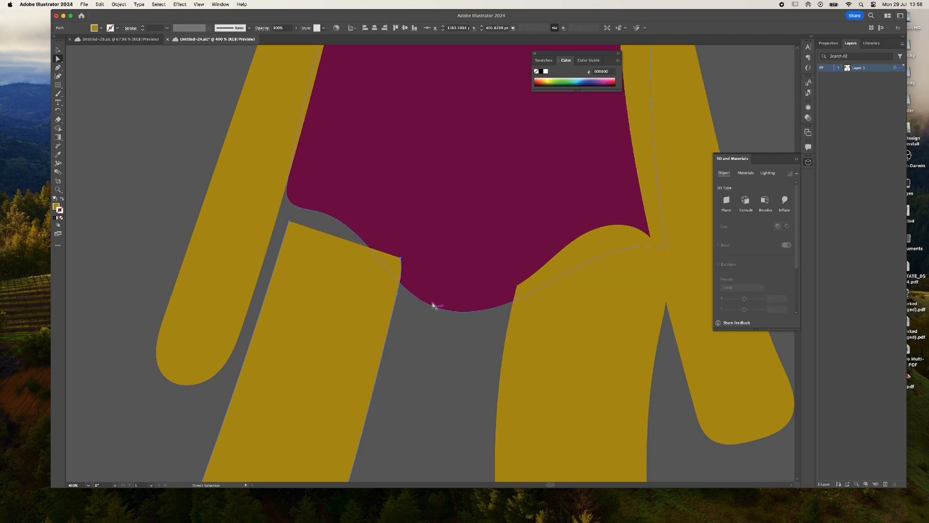
{"action": "key", "text": "BackSpace"}
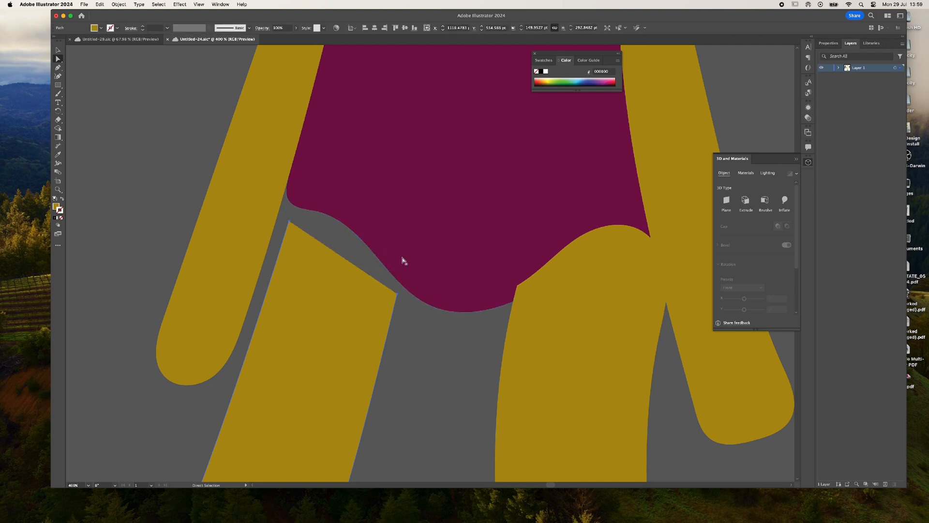
Delete the torso's curved anchor above the left leg and shift the neighbouring anchor towards the leg's inner corner
{"action": "left_click", "coordinate": [355, 204]}
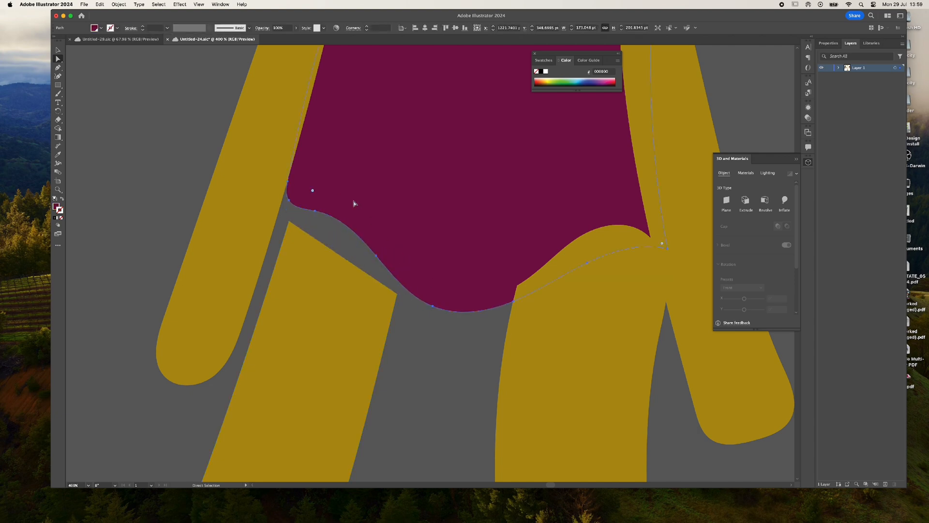
{"action": "left_click", "coordinate": [315, 212]}
{"action": "key", "text": "BackSpace"}
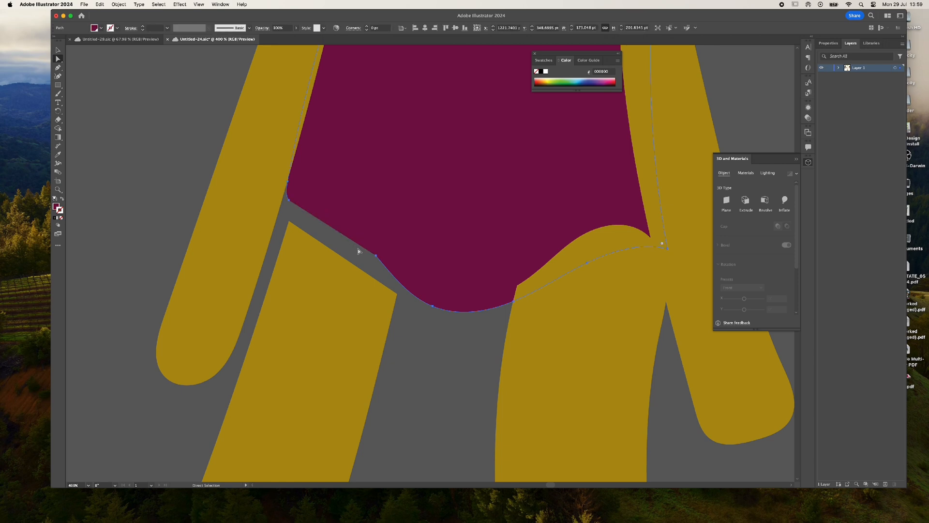
{"action": "left_click_drag", "start_coordinate": [375, 255], "coordinate": [397, 271]}
{"action": "key", "text": "super+z"}
{"action": "left_click", "coordinate": [377, 255]}
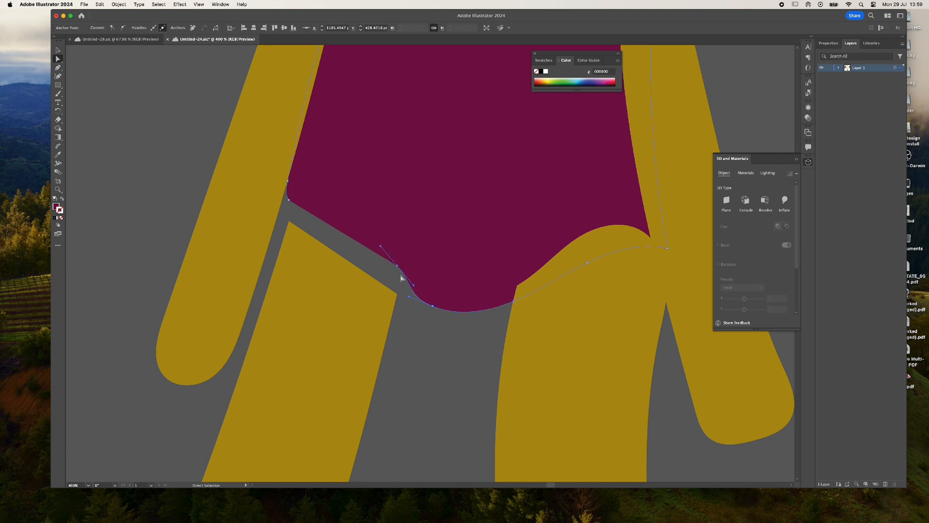
Join the left leg's path to the torso's path at the hip to form one shape
{"action": "left_click", "coordinate": [397, 294]}
{"action": "left_click", "coordinate": [398, 297], "text": "shift"}
{"action": "key", "text": "super+j"}
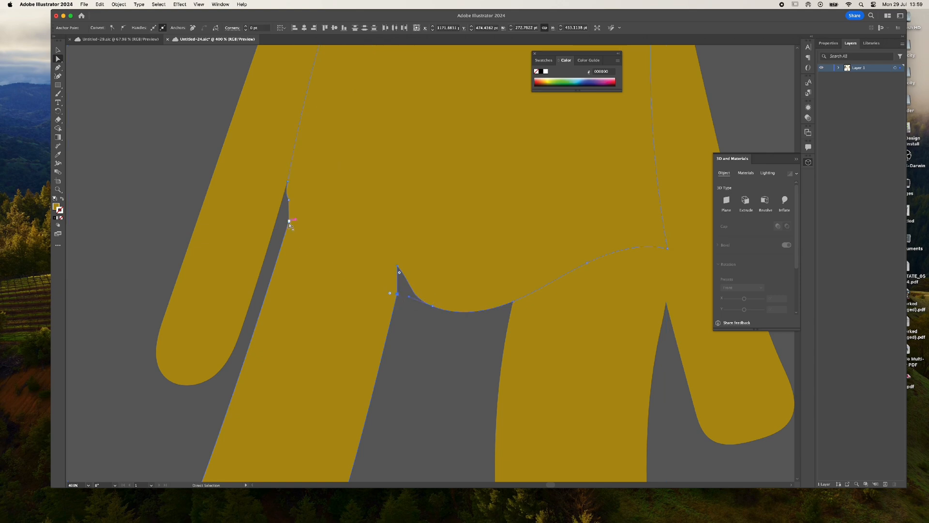
Try to smooth the outer left hip with the Curvature tool, then undo the attempts
{"action": "left_click", "coordinate": [289, 221]}
{"action": "left_click", "coordinate": [58, 76]}
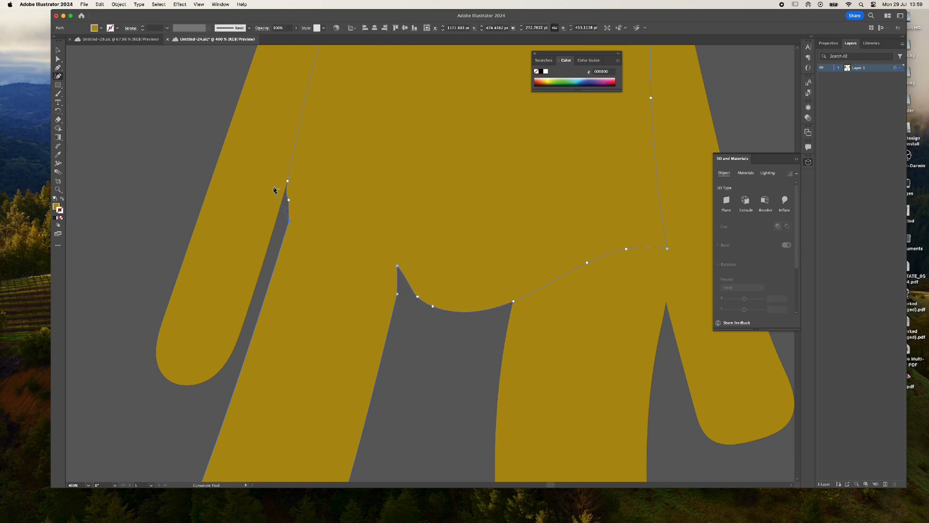
{"action": "left_click", "coordinate": [289, 200]}
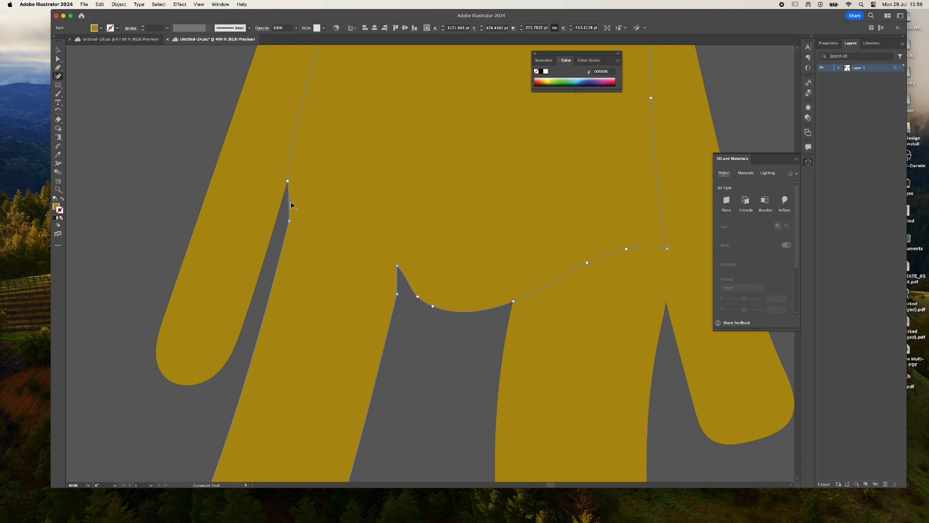
{"action": "key", "text": "super+z"}
{"action": "left_click", "coordinate": [289, 201]}
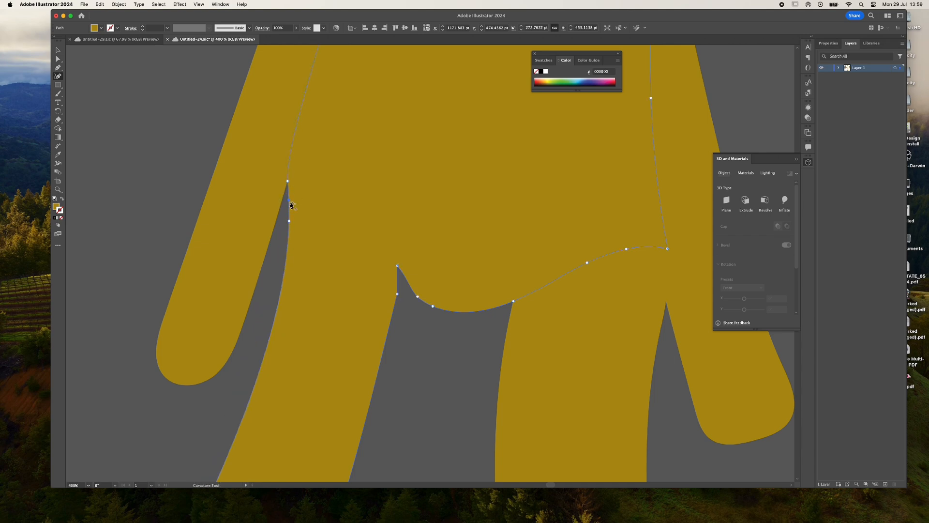
{"action": "key", "text": "super+z"}
Try to delete the extra anchor point on the outer edge of the left hip
{"action": "left_click", "coordinate": [58, 58]}
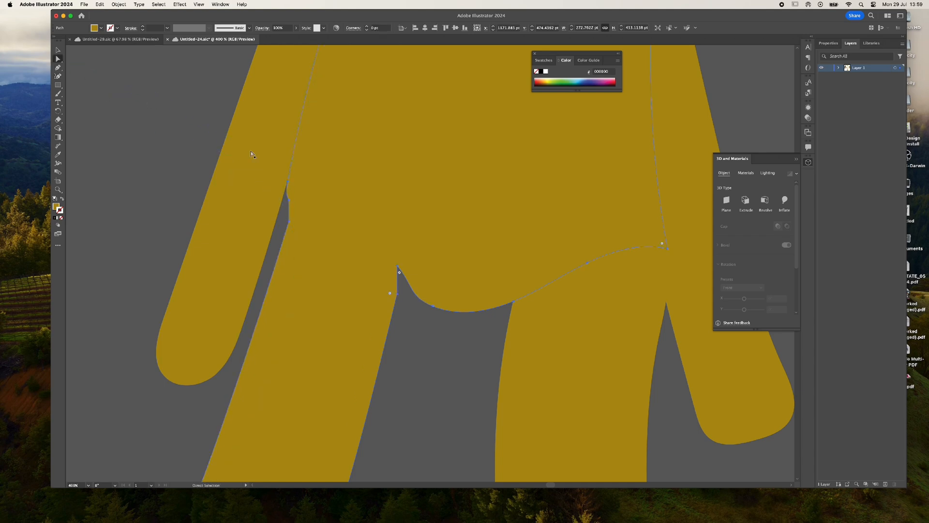
{"action": "left_click", "coordinate": [288, 200]}
{"action": "key", "text": "Delete"}
{"action": "left_click", "coordinate": [306, 208]}
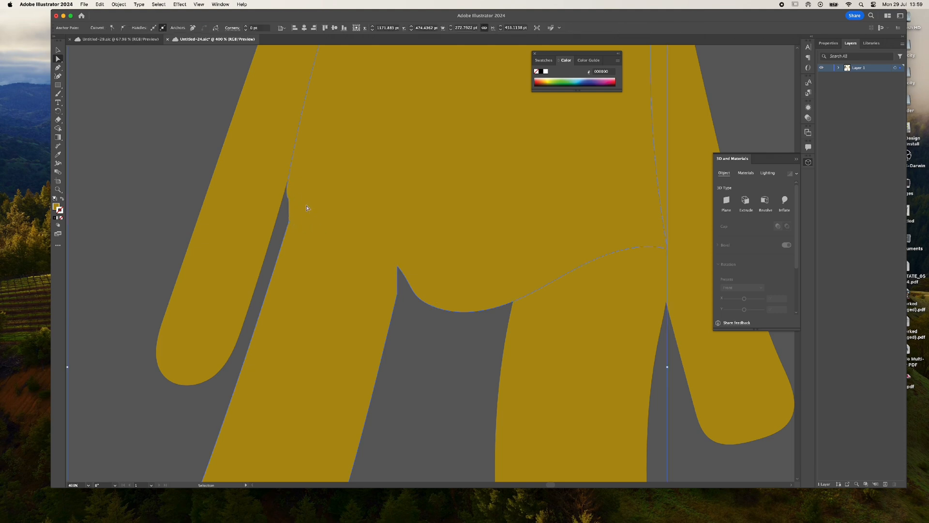
{"action": "left_click", "coordinate": [58, 69]}
{"action": "left_click", "coordinate": [57, 76]}
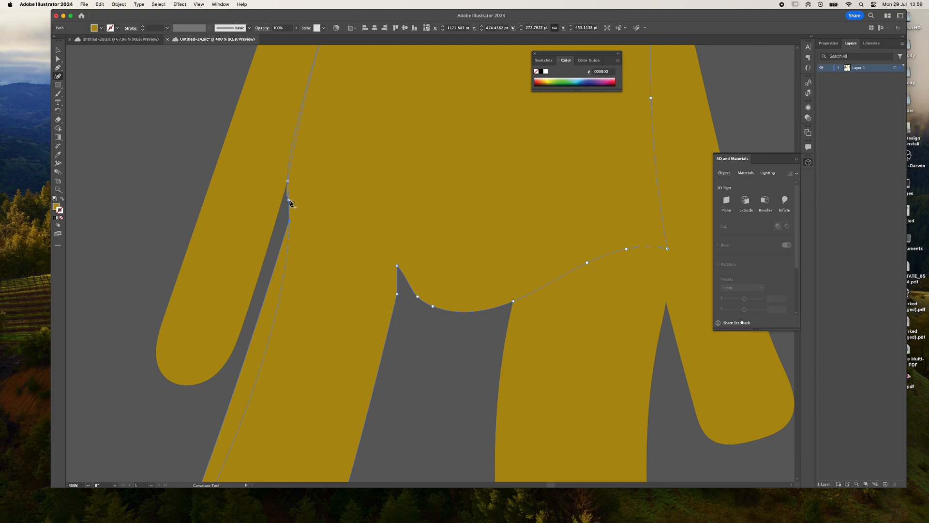
{"action": "key", "text": "z"}
{"action": "scroll", "coordinate": [292, 209], "scroll_direction": "down", "scroll_amount": 1}
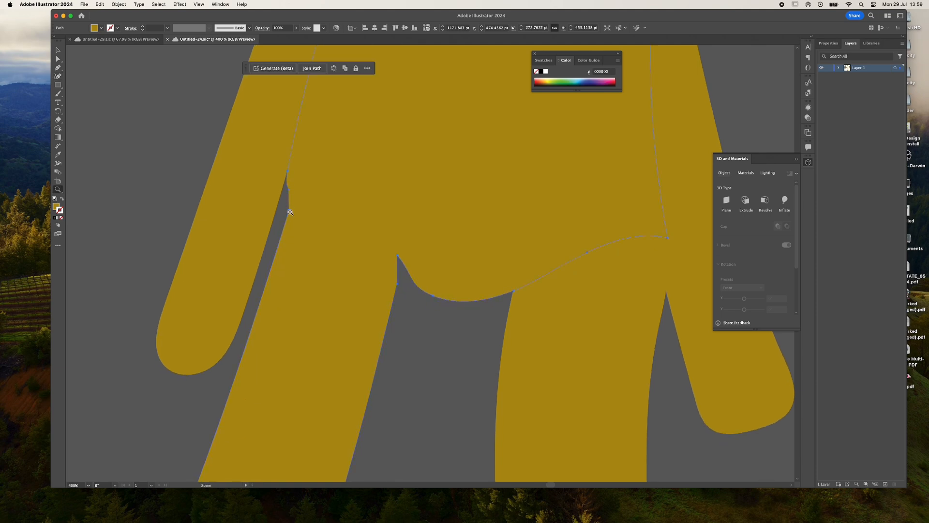
Add an anchor at the top of the left leg's outer edge and delete the two anchors above it to smooth the hip
{"action": "left_click", "coordinate": [58, 68]}
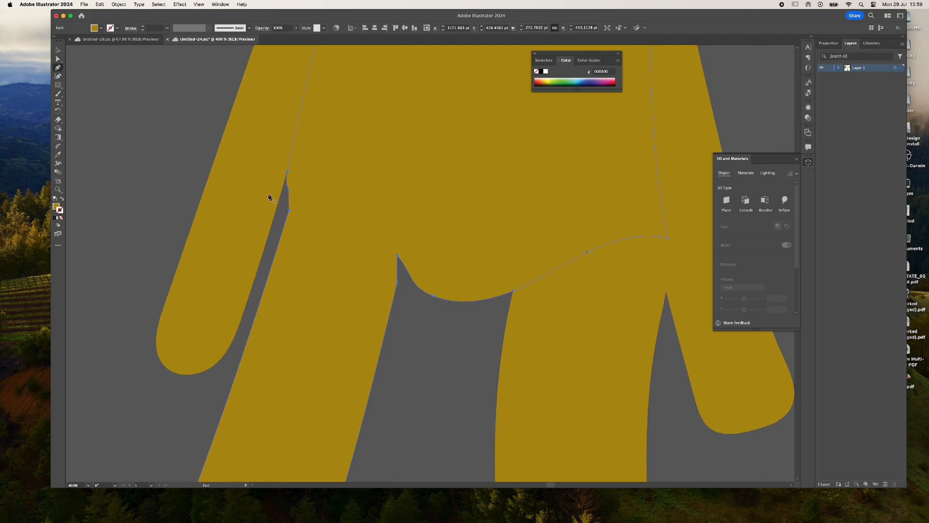
{"action": "left_click", "coordinate": [58, 76]}
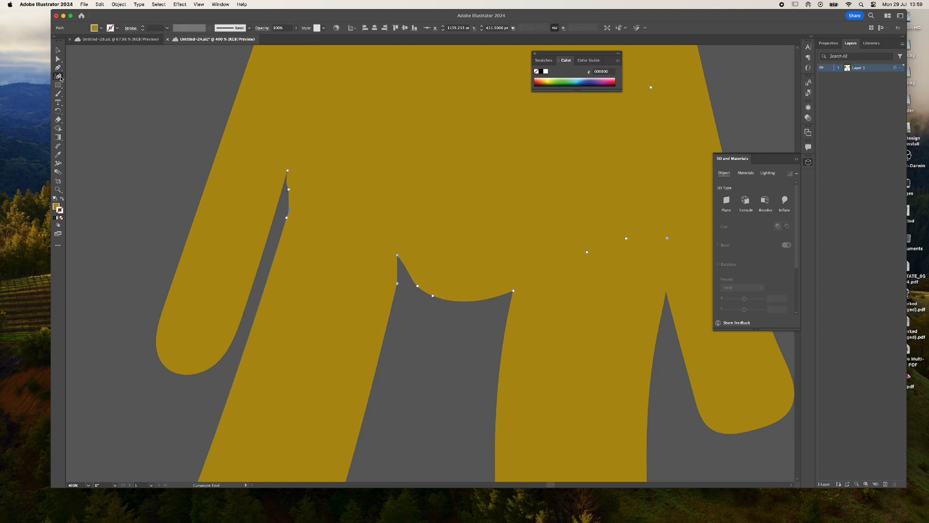
{"action": "left_click", "coordinate": [290, 189]}
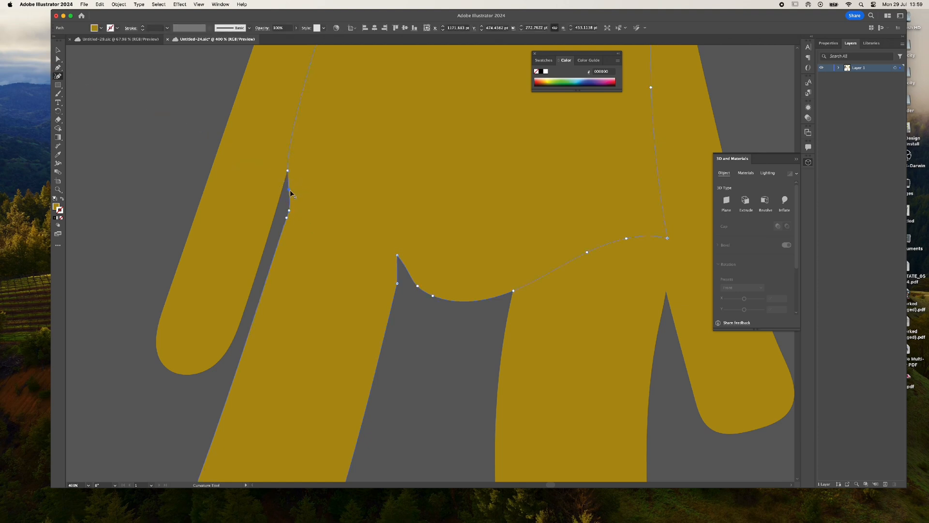
{"action": "double_click", "coordinate": [290, 213]}
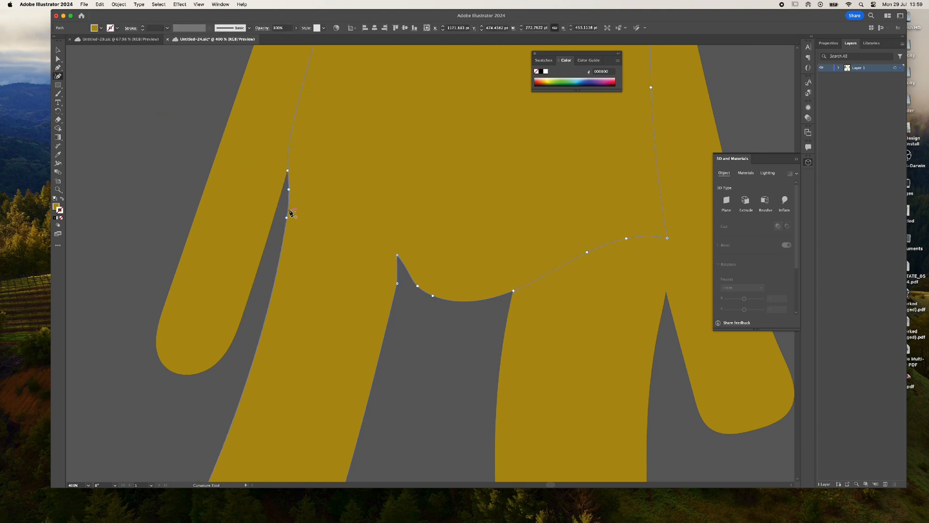
{"action": "key", "text": "Delete"}
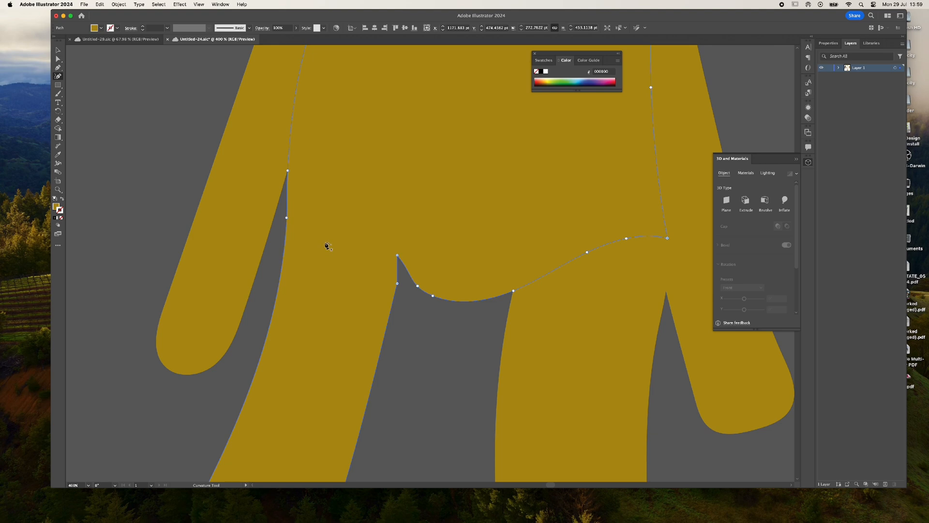
Lower the anchor at the peak of the inner left-leg notch to shorten the gap below the torso
{"action": "scroll", "coordinate": [328, 246], "scroll_direction": "down", "scroll_amount": 5, "text": "alt"}
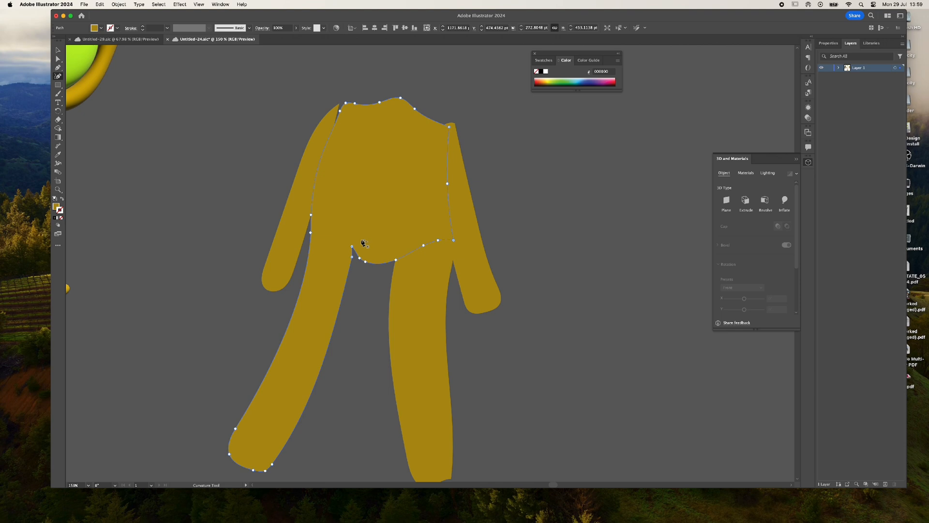
{"action": "scroll", "coordinate": [364, 243], "scroll_direction": "up", "scroll_amount": 8, "text": "alt"}
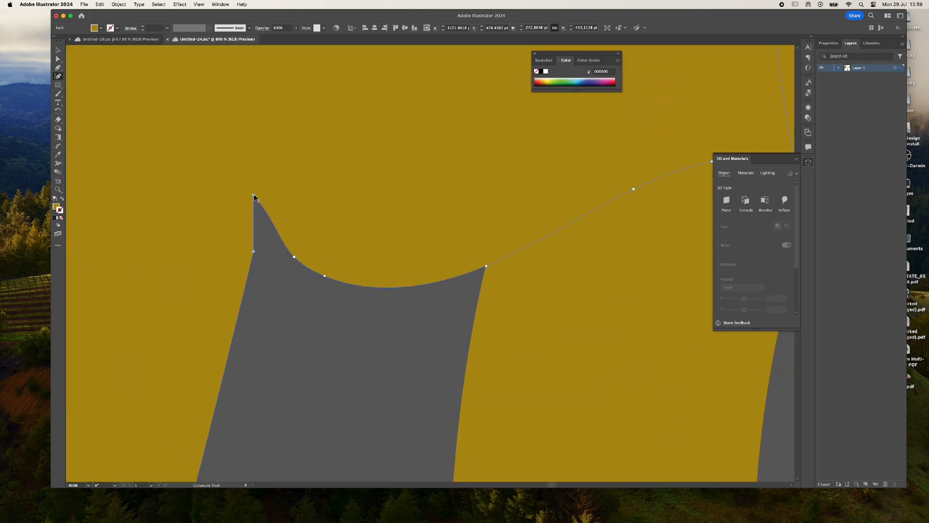
{"action": "left_click_drag", "start_coordinate": [254, 196], "coordinate": [260, 232]}
{"action": "scroll", "coordinate": [430, 328], "scroll_direction": "down", "scroll_amount": 10, "text": "alt"}
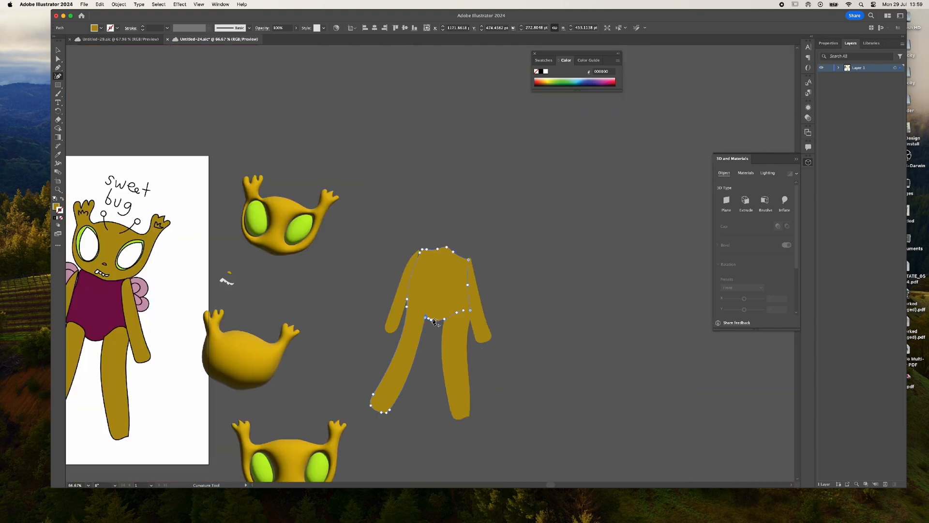
Collapse the 3D and Materials panel and open the Pathfinder options beside the artwork
{"action": "scroll", "coordinate": [514, 361], "scroll_direction": "up", "scroll_amount": 4, "text": "alt"}
{"action": "scroll", "coordinate": [296, 180], "scroll_direction": "up", "scroll_amount": 3, "text": "alt"}
{"action": "scroll", "coordinate": [242, 174], "scroll_direction": "up", "scroll_amount": 2}
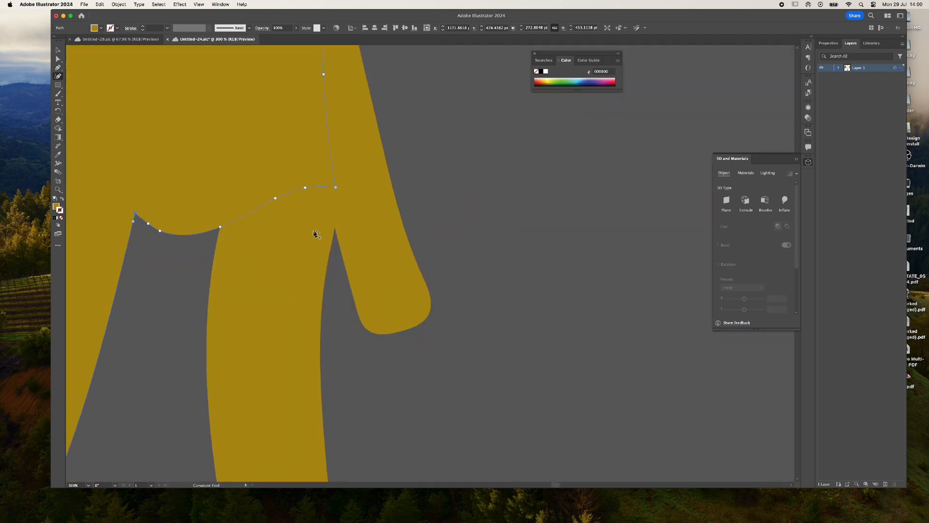
{"action": "left_click", "coordinate": [58, 50]}
{"action": "left_click", "coordinate": [289, 229]}
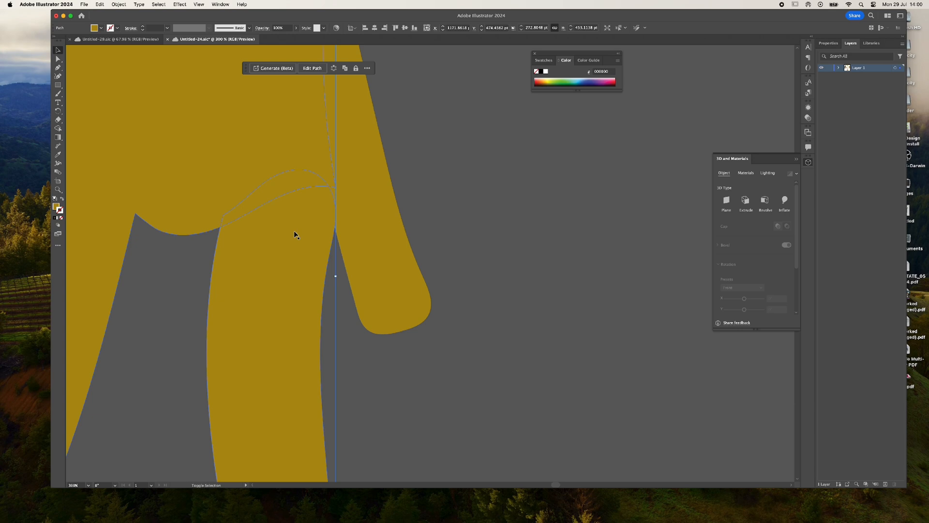
{"action": "left_click", "coordinate": [798, 162]}
{"action": "left_click", "coordinate": [220, 4]}
{"action": "left_click", "coordinate": [255, 310]}
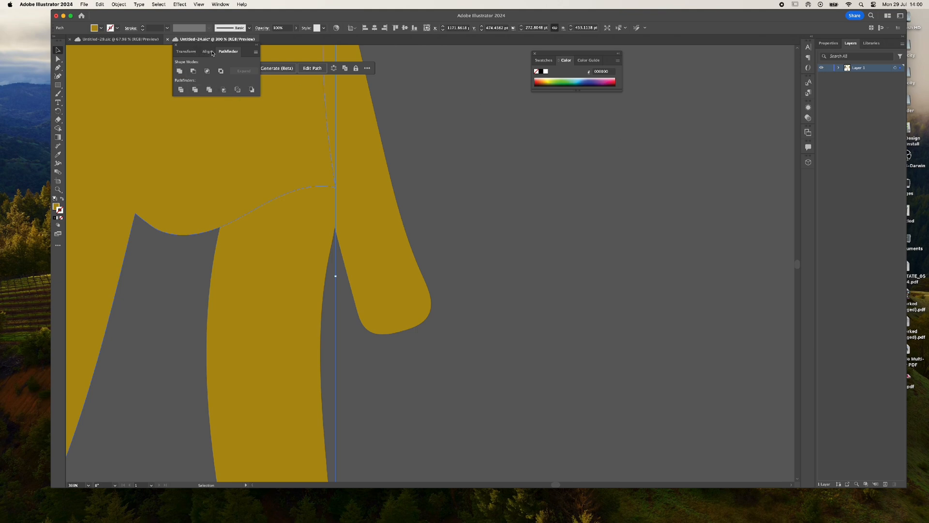
{"action": "left_click_drag", "start_coordinate": [187, 48], "coordinate": [823, 338]}
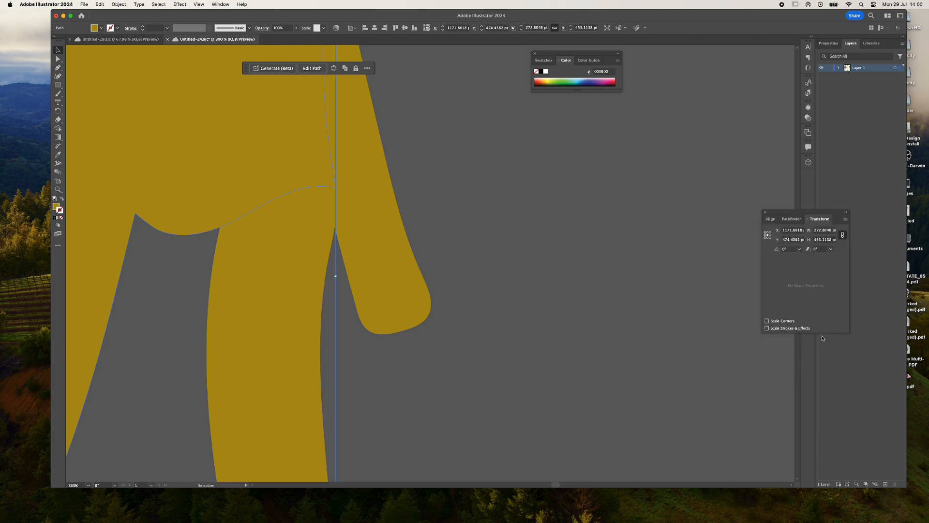
{"action": "left_click", "coordinate": [791, 219]}
Unite the right leg with the torso shape using Pathfinder, and deselect the result
{"action": "left_click", "coordinate": [247, 247]}
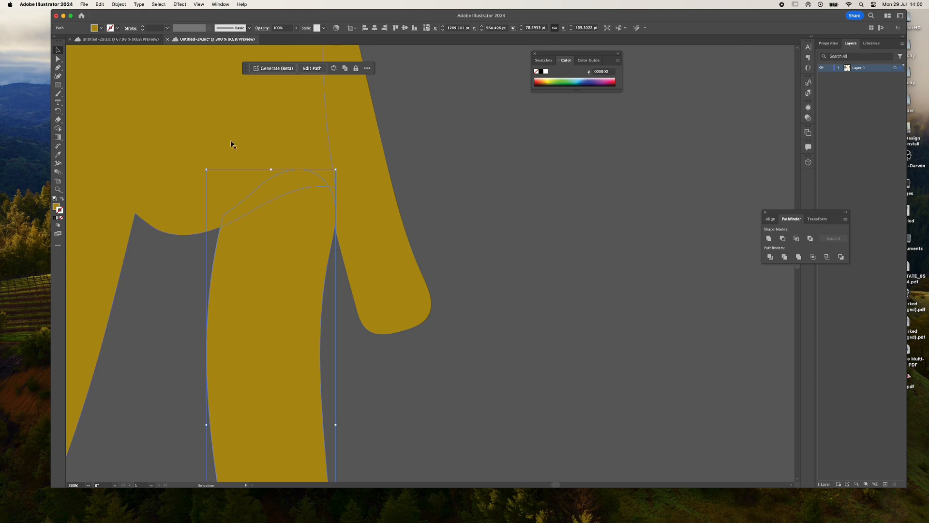
{"action": "left_click", "coordinate": [231, 144], "text": "shift"}
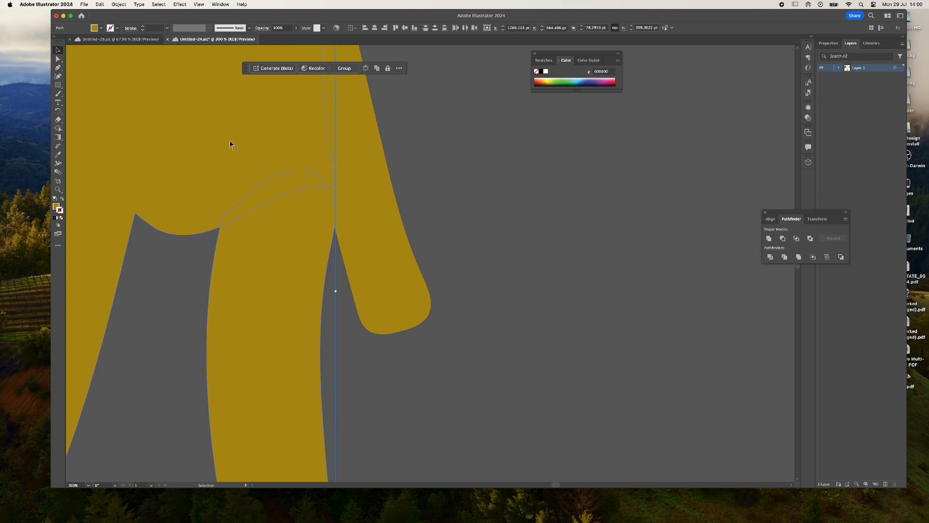
{"action": "left_click", "coordinate": [768, 238]}
{"action": "left_click", "coordinate": [467, 225]}
{"action": "key", "text": "super+minus"}
{"action": "key", "text": "super+minus"}
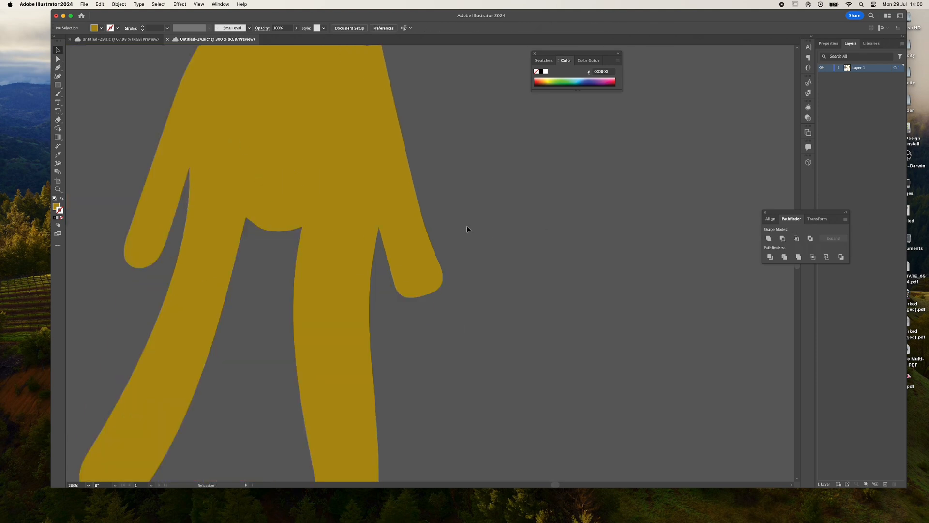
Undo the edits back to the separate maroon torso and two legs, and unite them again using Pathfinder
{"action": "key", "text": "super+z"}
{"action": "key", "text": "super+z"}
{"action": "key", "text": "super+z"}
{"action": "key", "text": "super+z"}
{"action": "key", "text": "super+z"}
{"action": "key", "text": "super+z"}
{"action": "key", "text": "super+z"}
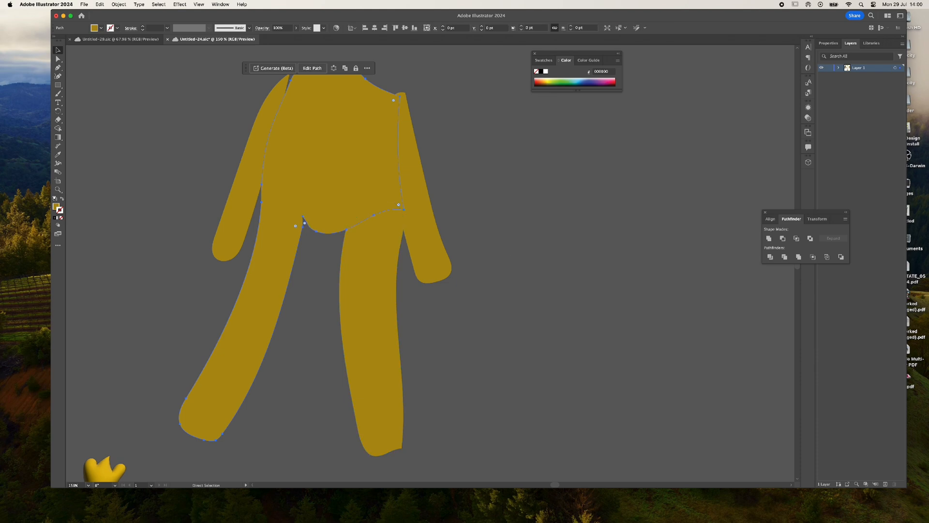
{"action": "key", "text": "super+z"}
{"action": "key", "text": "super+z"}
{"action": "key", "text": "super+z"}
{"action": "key", "text": "super+z"}
{"action": "key", "text": "super+z"}
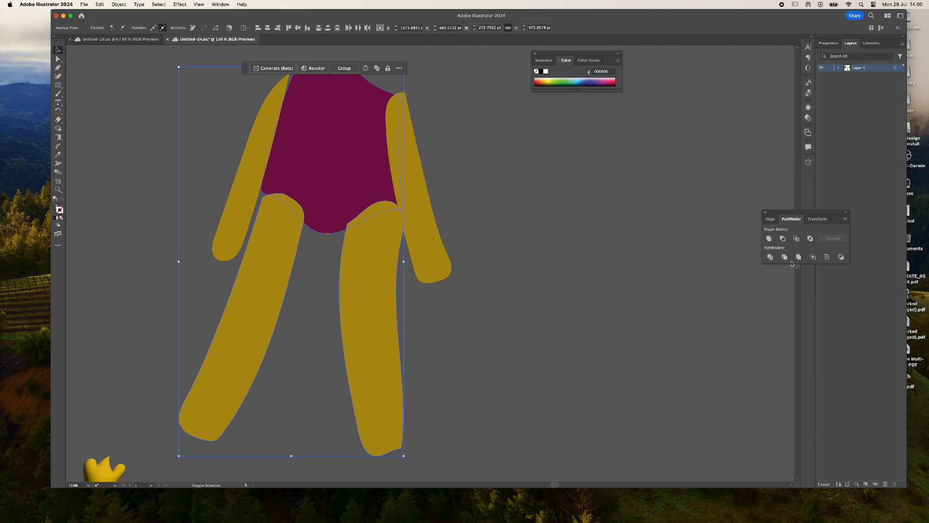
{"action": "left_click", "coordinate": [773, 241]}
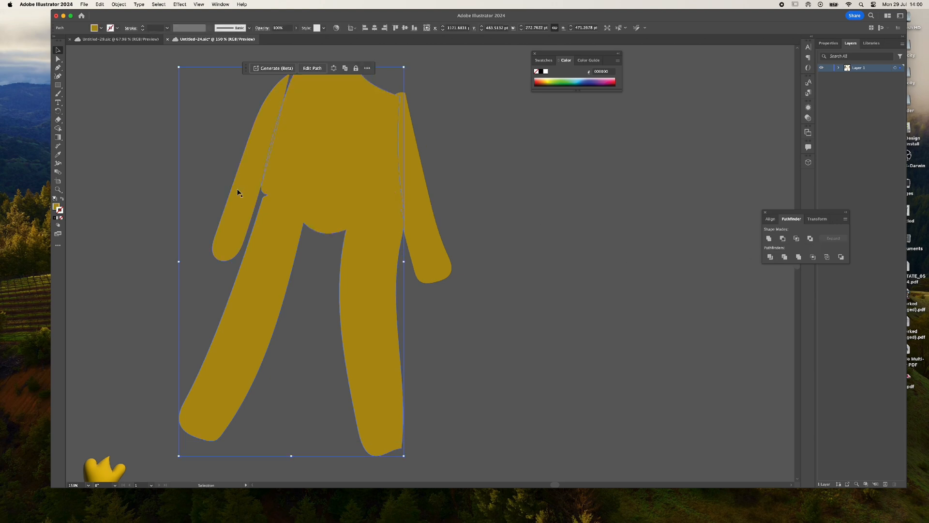
Try to remove the pointed tip of the left hip notch by deleting its anchor with the Direct Selection tool
{"action": "scroll", "coordinate": [253, 186], "scroll_direction": "up", "scroll_amount": 1, "text": "alt"}
{"action": "scroll", "coordinate": [254, 185], "scroll_direction": "up", "scroll_amount": 6, "text": "alt"}
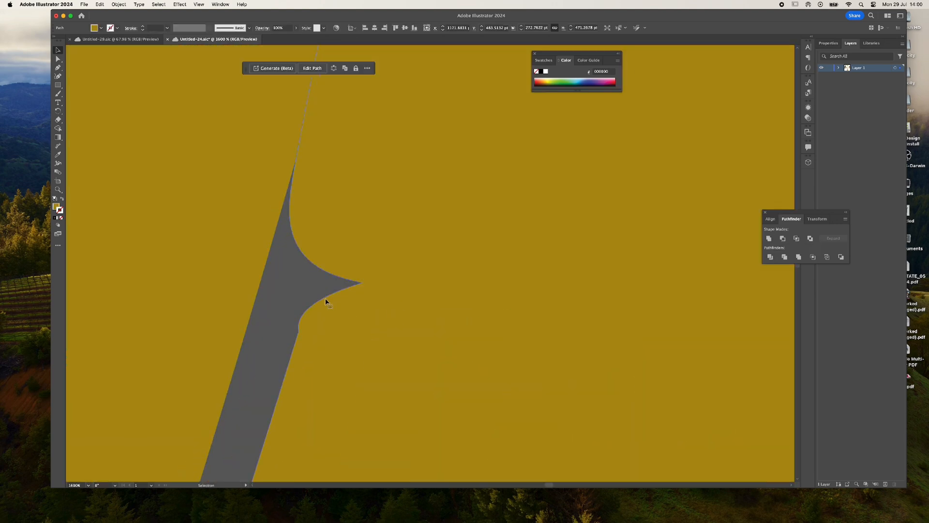
{"action": "left_click", "coordinate": [58, 58]}
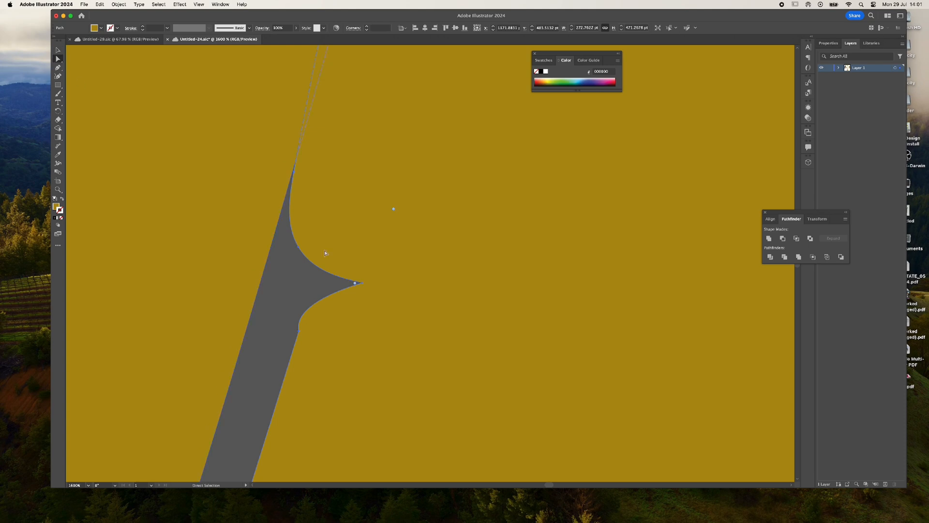
{"action": "left_click", "coordinate": [362, 283]}
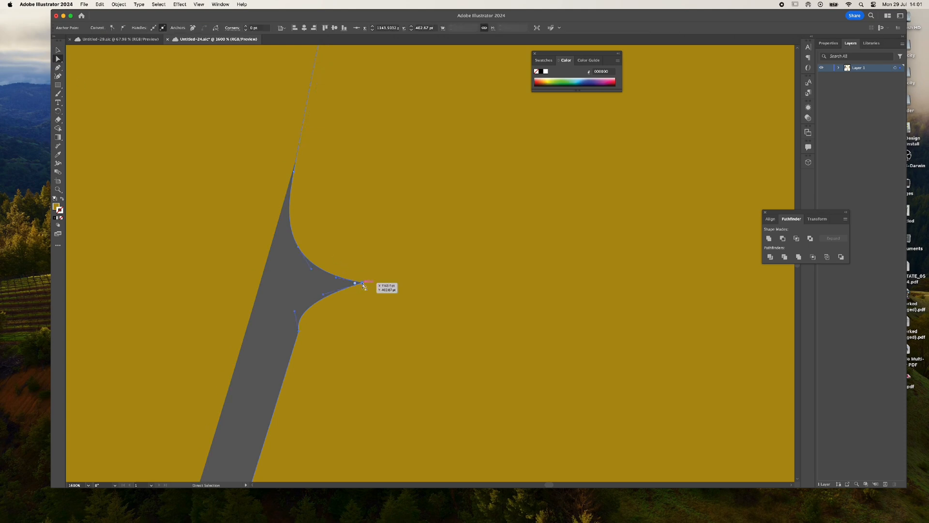
{"action": "key", "text": "Delete"}
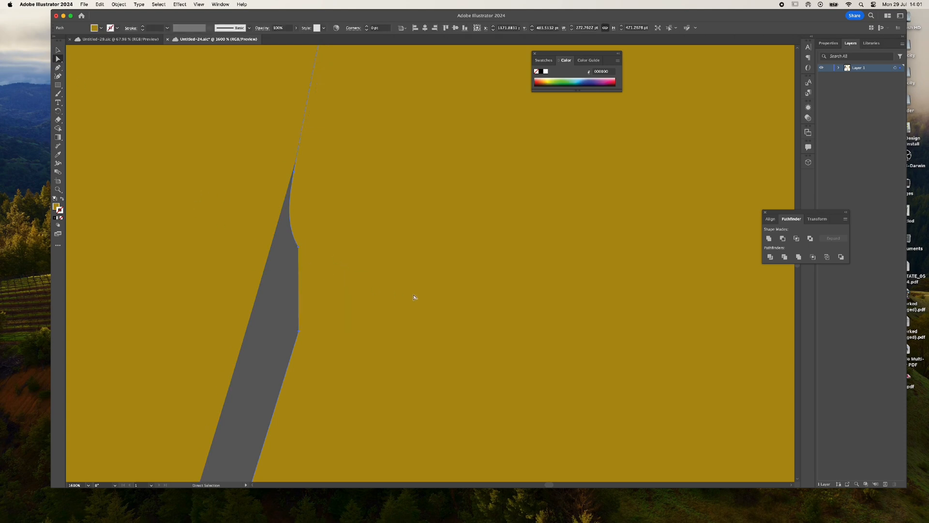
{"action": "key", "text": "ctrl+z"}
Delete the tip anchor and the neighbouring anchors of the left hip notch with the Curvature tool to smooth the hip
{"action": "left_click", "coordinate": [58, 76]}
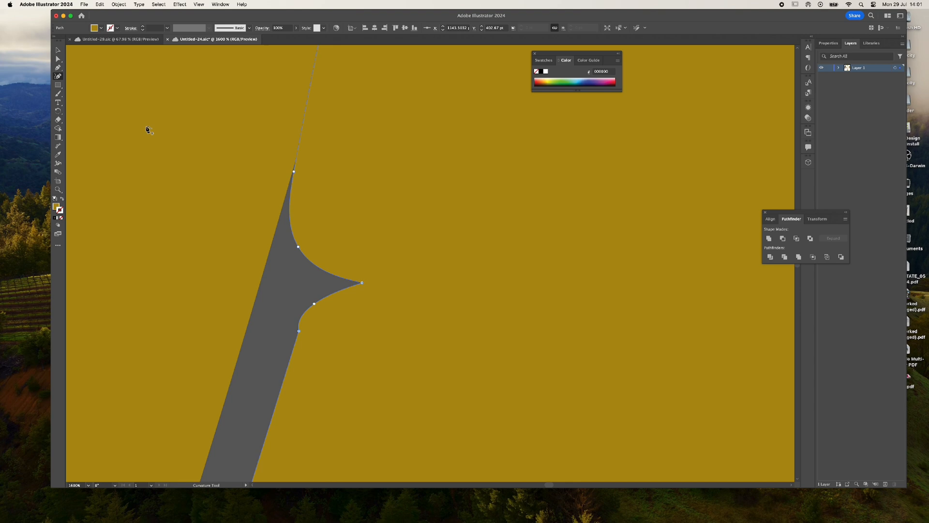
{"action": "left_click", "coordinate": [363, 283]}
{"action": "key", "text": "Delete"}
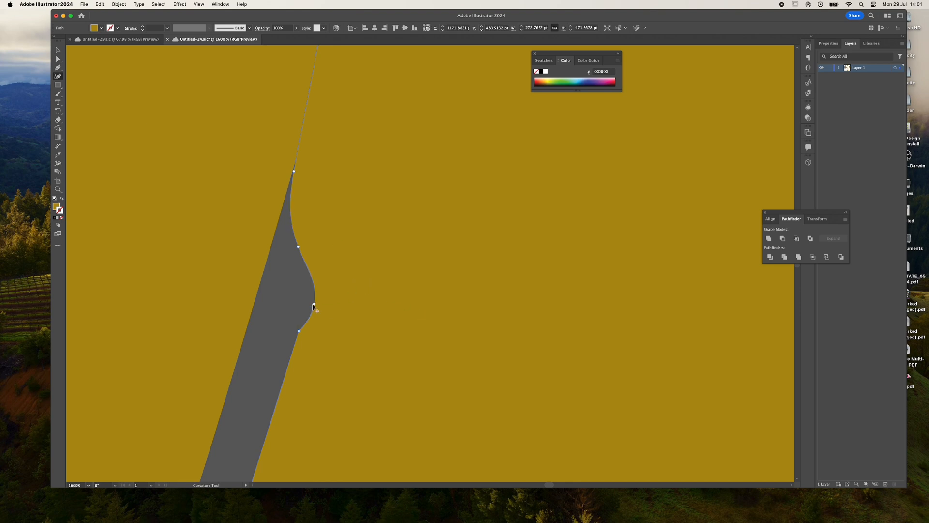
{"action": "key", "text": "Delete"}
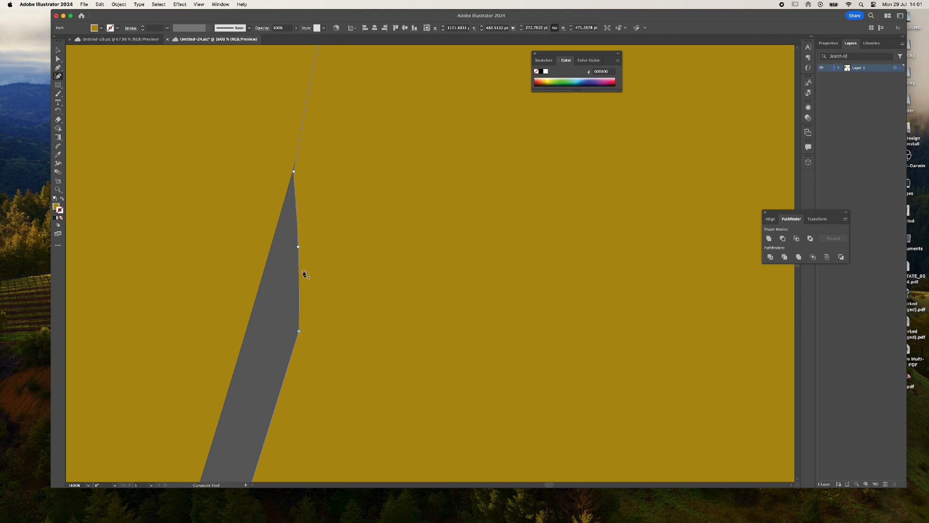
{"action": "left_click", "coordinate": [297, 247]}
{"action": "key", "text": "Delete"}
Shift the anchor on the torso's edge beneath the right arm down and outward to even out the curve
{"action": "scroll", "coordinate": [399, 296], "scroll_direction": "down", "scroll_amount": 5, "text": "alt"}
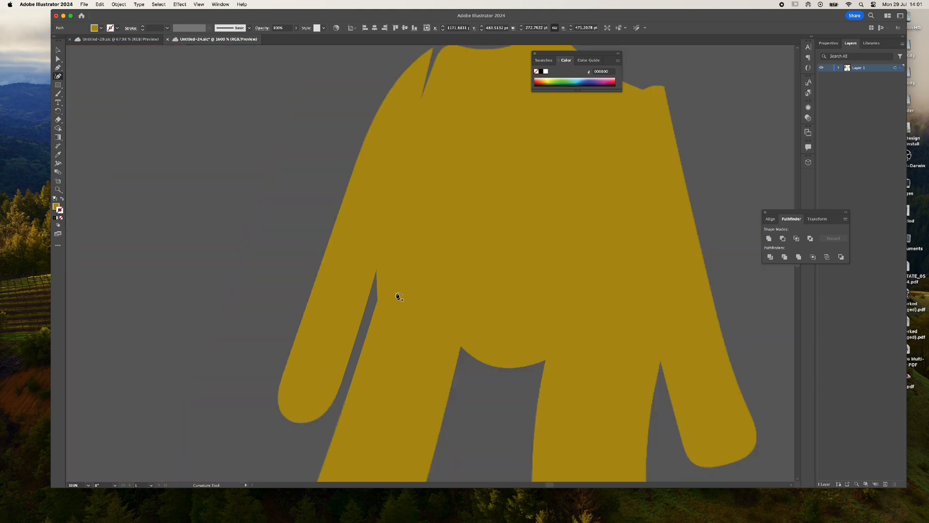
{"action": "scroll", "coordinate": [550, 354], "scroll_direction": "down", "scroll_amount": 1, "text": "alt"}
{"action": "scroll", "coordinate": [674, 363], "scroll_direction": "up", "scroll_amount": 5, "text": "alt"}
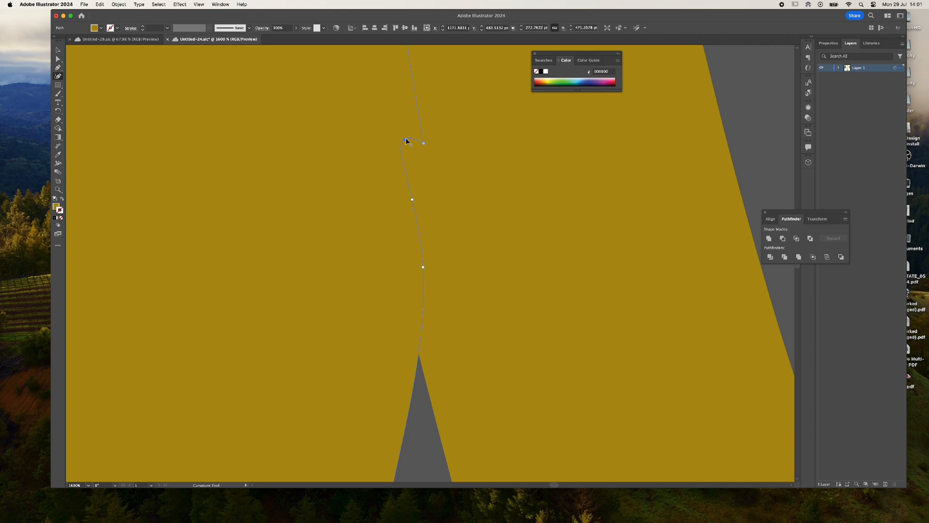
{"action": "left_click_drag", "start_coordinate": [406, 140], "coordinate": [418, 155]}
Rotate the left arm up so it points out sideways with its narrow end at the left shoulder
{"action": "key", "text": "v"}
{"action": "scroll", "coordinate": [453, 226], "scroll_direction": "down", "scroll_amount": 6, "text": "alt"}
{"action": "mouse_move", "coordinate": [352, 173]}
{"action": "left_mouse_down"}
{"action": "mouse_move", "coordinate": [406, 271]}
{"action": "mouse_move", "coordinate": [405, 292]}
{"action": "mouse_move", "coordinate": [317, 175]}
{"action": "mouse_move", "coordinate": [358, 183]}
{"action": "left_mouse_up"}
Raise the body shape's topmost anchor with the Direct Selection tool to extend the neck
{"action": "left_click", "coordinate": [408, 183]}
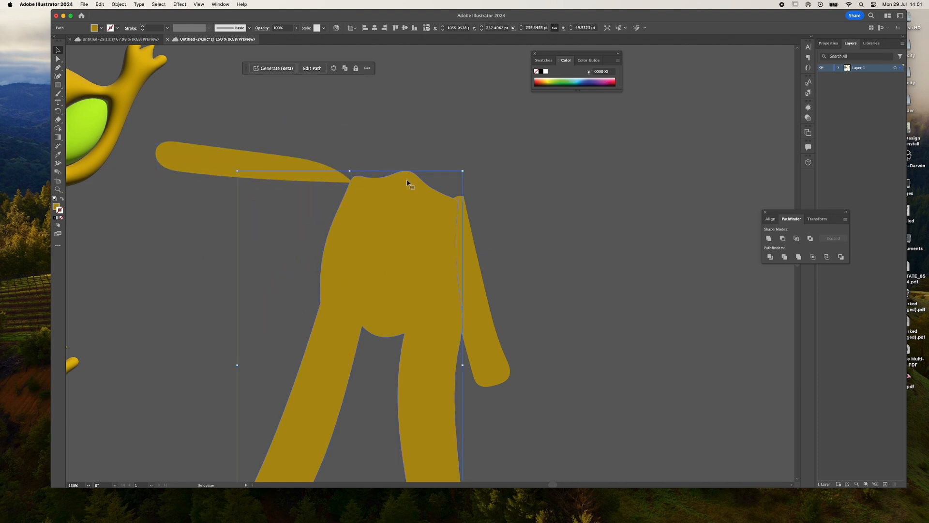
{"action": "key", "text": "Tab"}
{"action": "key", "text": "Tab"}
{"action": "left_click", "coordinate": [57, 58]}
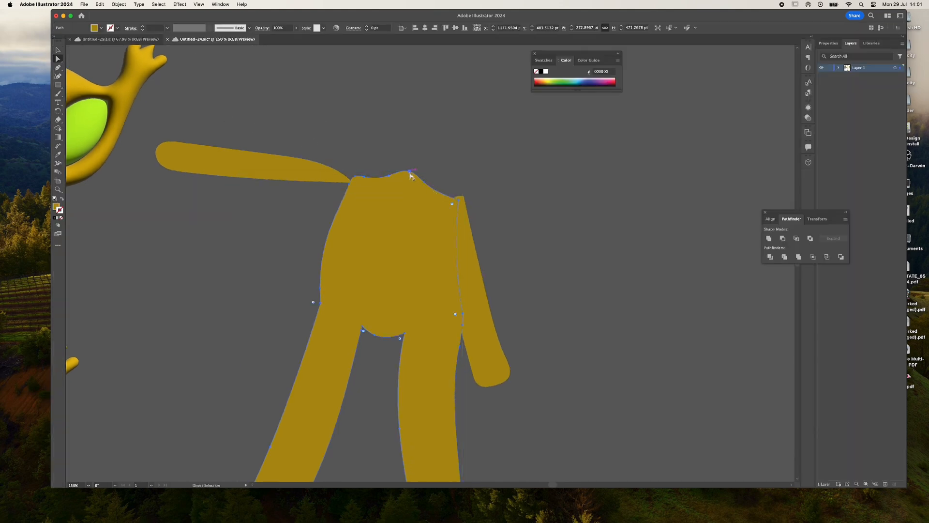
{"action": "mouse_move", "coordinate": [409, 172]}
{"action": "left_mouse_down"}
{"action": "mouse_move", "coordinate": [406, 150]}
{"action": "mouse_move", "coordinate": [377, 178]}
{"action": "mouse_move", "coordinate": [419, 158]}
{"action": "mouse_move", "coordinate": [413, 153]}
{"action": "left_mouse_up"}
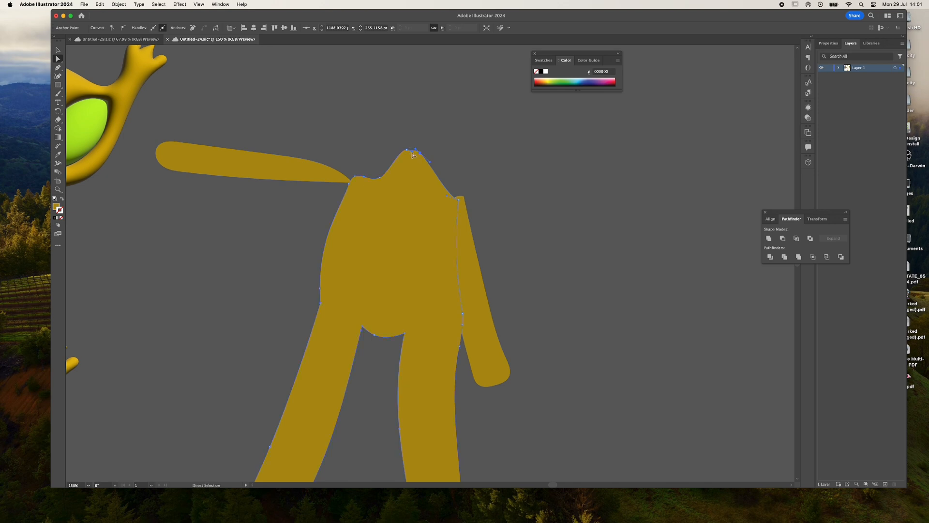
Reshape the neck with the Curvature tool into a rounded top with inward-curving sides
{"action": "left_click", "coordinate": [57, 76]}
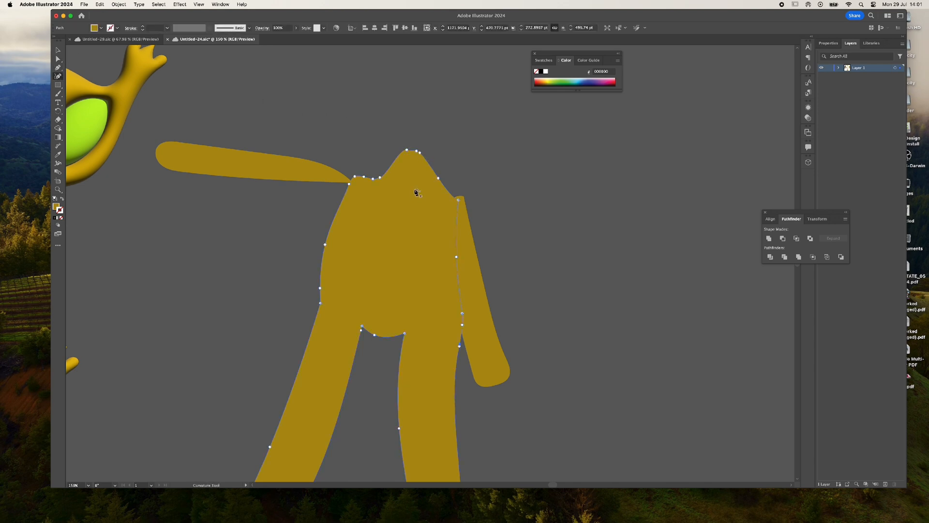
{"action": "left_click_drag", "start_coordinate": [435, 188], "coordinate": [427, 186]}
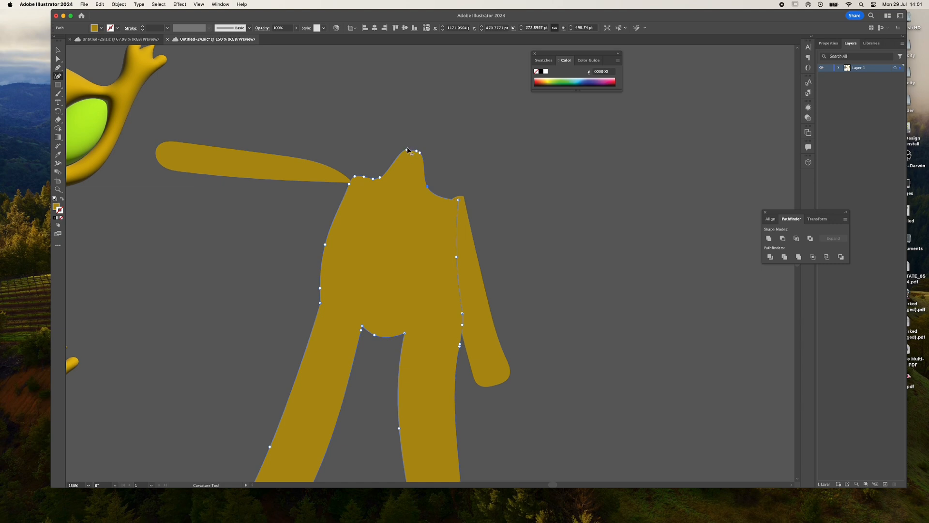
{"action": "mouse_move", "coordinate": [407, 149]}
{"action": "left_mouse_down"}
{"action": "mouse_move", "coordinate": [399, 150]}
{"action": "mouse_move", "coordinate": [410, 149]}
{"action": "left_mouse_up"}
{"action": "left_click", "coordinate": [460, 201]}
{"action": "left_click", "coordinate": [458, 199]}
{"action": "left_click", "coordinate": [58, 50]}
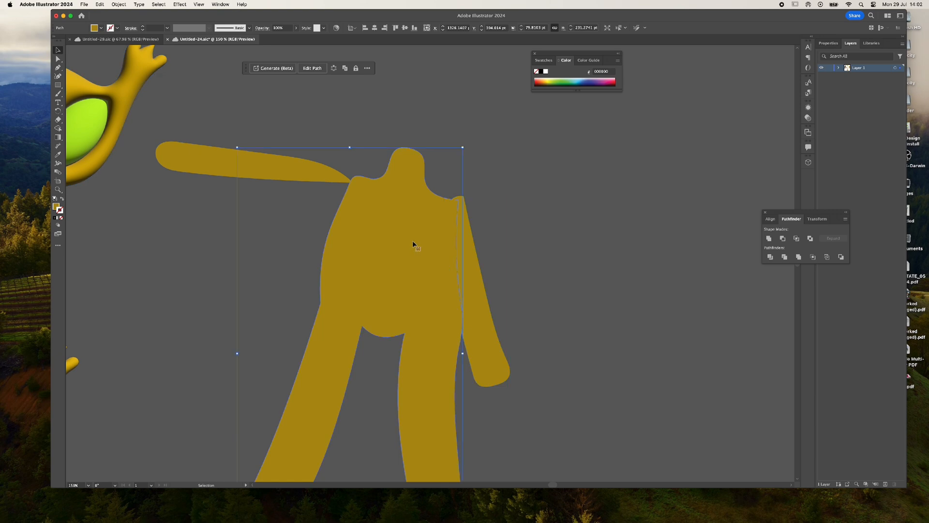
Try to rotate the body shape on its own without the arms
{"action": "scroll", "coordinate": [467, 253], "scroll_direction": "down", "scroll_amount": 1}
{"action": "scroll", "coordinate": [467, 254], "scroll_direction": "down", "scroll_amount": 2, "text": "alt"}
{"action": "scroll", "coordinate": [471, 258], "scroll_direction": "up", "scroll_amount": 1, "text": "alt"}
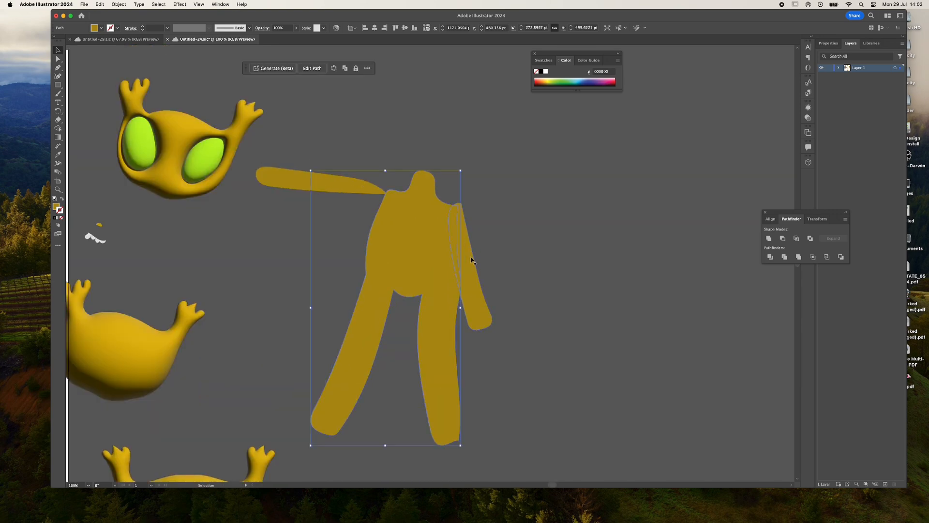
{"action": "left_click_drag", "start_coordinate": [465, 171], "coordinate": [440, 150]}
{"action": "key", "text": "super+z"}
Select the body together with both arms and rotate them slightly counterclockwise so the figure stands upright
{"action": "left_click", "coordinate": [455, 186]}
{"action": "left_click", "coordinate": [365, 245]}
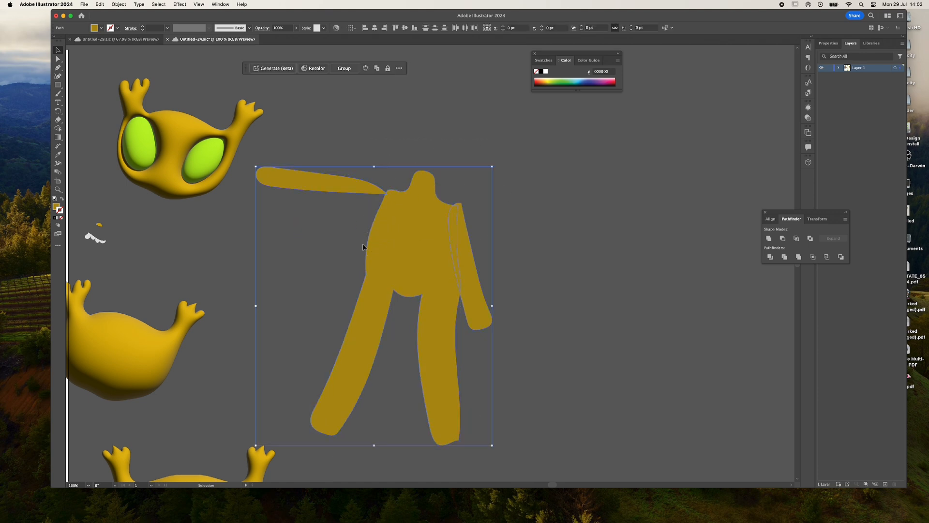
{"action": "left_click_drag", "start_coordinate": [493, 163], "coordinate": [470, 155]}
{"action": "left_click", "coordinate": [528, 191]}
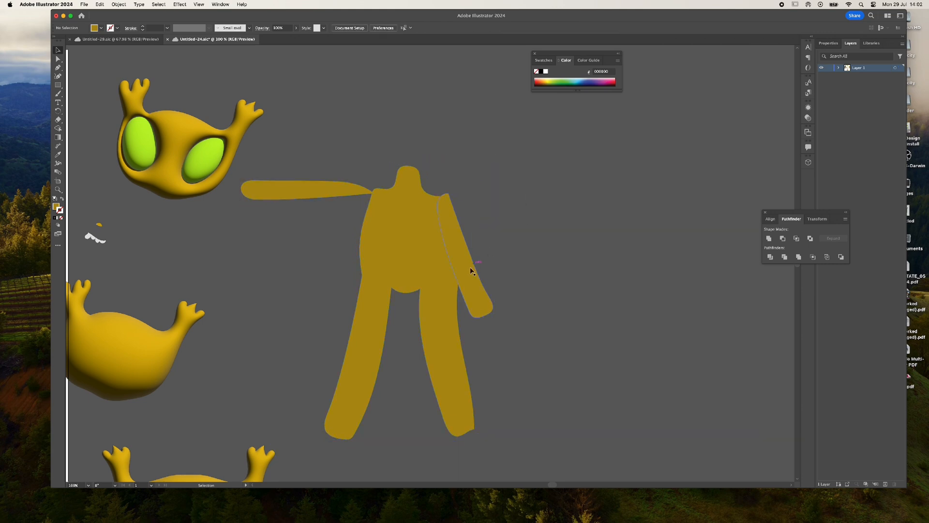
Rotate the right arm to point out sideways from the right shoulder and unite it with the body
{"action": "left_click", "coordinate": [471, 270]}
{"action": "left_click_drag", "start_coordinate": [495, 318], "coordinate": [554, 247]}
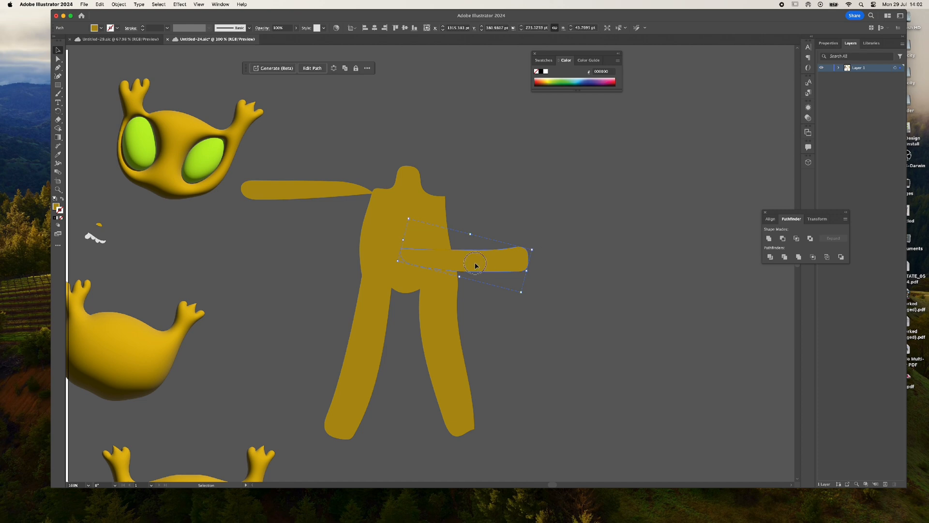
{"action": "left_click_drag", "start_coordinate": [477, 265], "coordinate": [518, 214]}
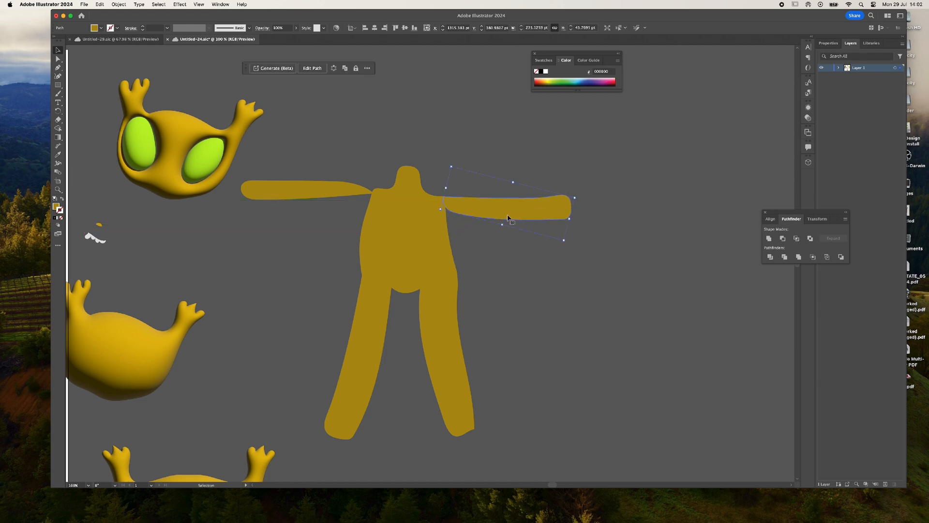
{"action": "left_click", "coordinate": [411, 226], "text": "shift"}
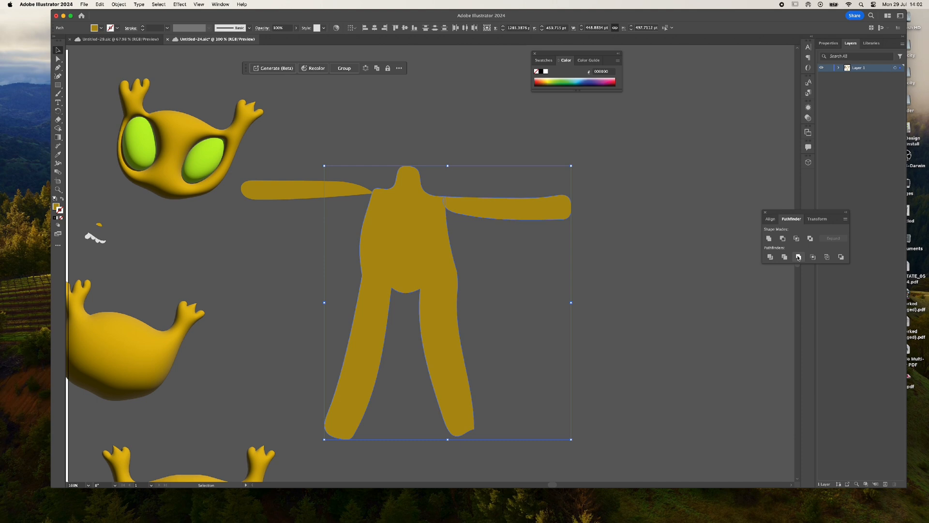
{"action": "left_click", "coordinate": [769, 238]}
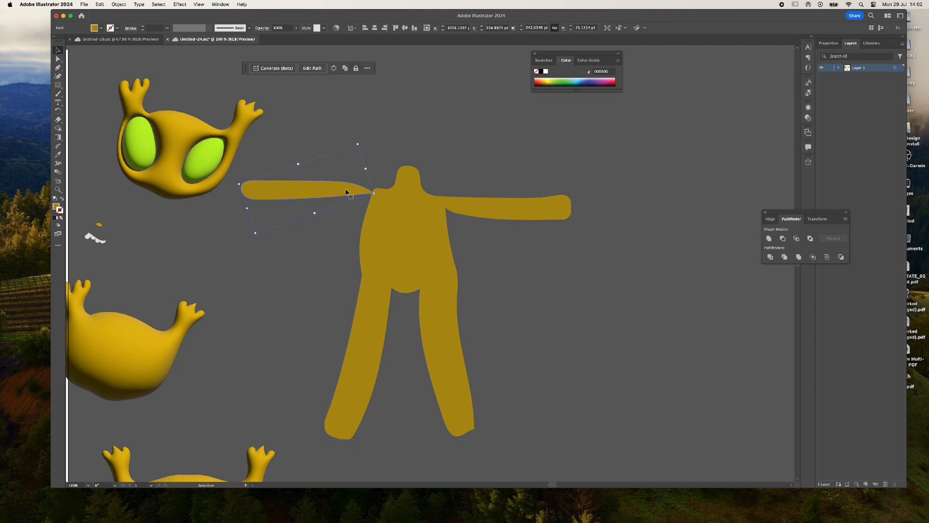
Reposition the left arm slightly and widen its narrow end with the Curvature tool so it overlaps the shoulder smoothly
{"action": "mouse_move", "coordinate": [345, 195]}
{"action": "left_mouse_down"}
{"action": "mouse_move", "coordinate": [366, 196]}
{"action": "mouse_move", "coordinate": [334, 201]}
{"action": "left_mouse_up"}
{"action": "scroll", "coordinate": [370, 194], "scroll_direction": "up", "scroll_amount": 5, "text": "alt"}
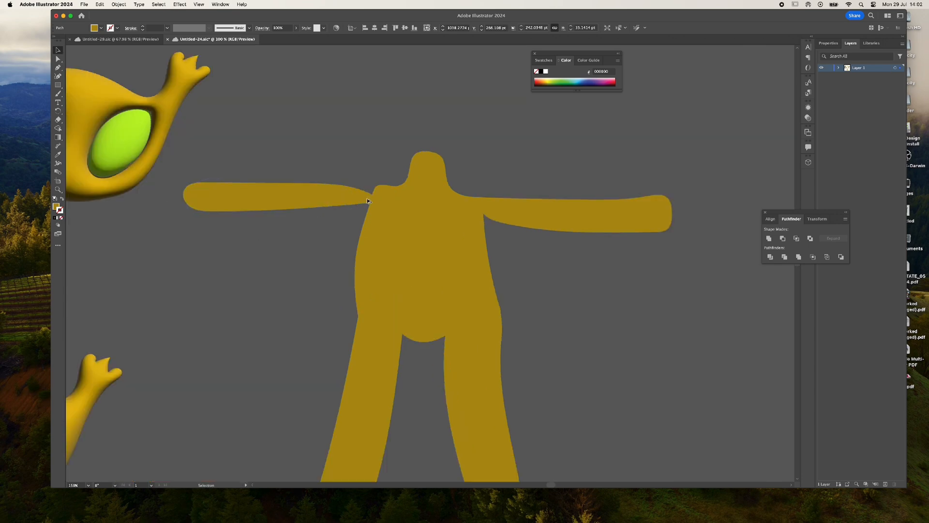
{"action": "left_click", "coordinate": [58, 58]}
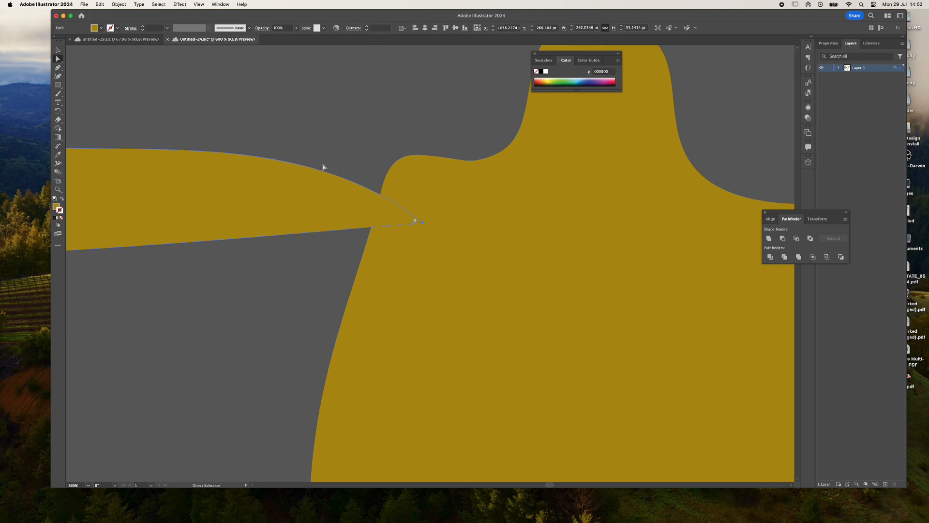
{"action": "left_click", "coordinate": [62, 75]}
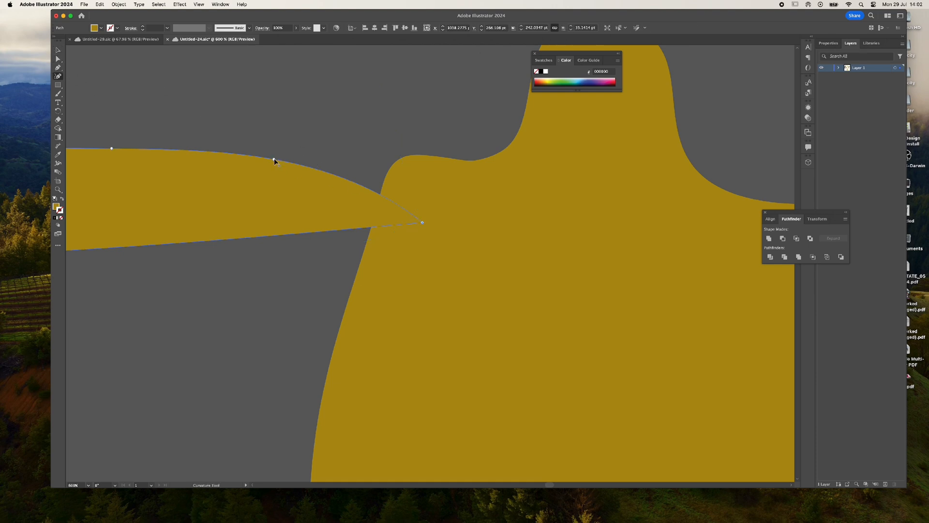
{"action": "left_click_drag", "start_coordinate": [353, 183], "coordinate": [450, 173]}
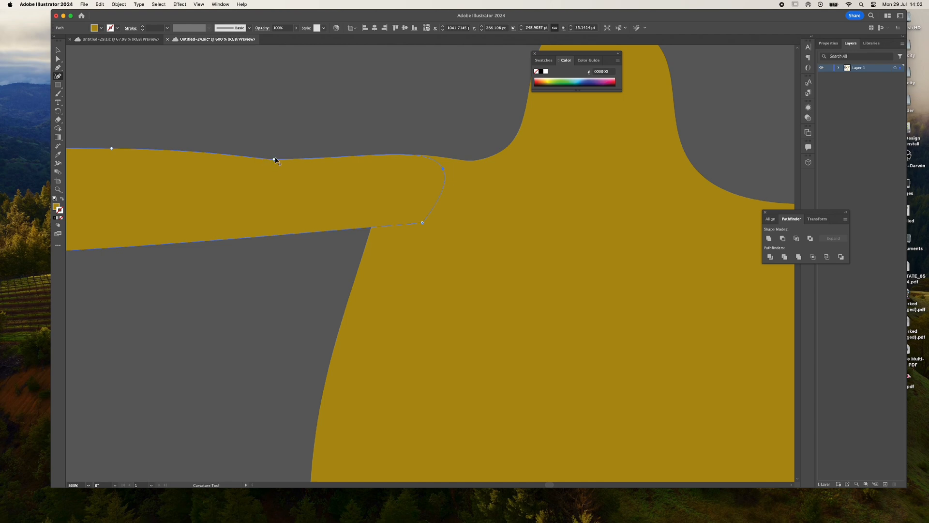
{"action": "left_click_drag", "start_coordinate": [274, 159], "coordinate": [272, 153]}
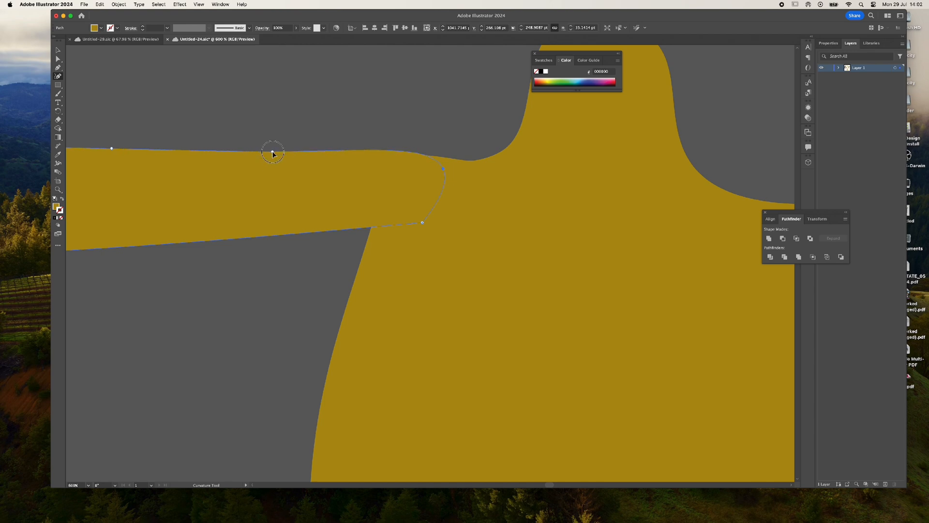
{"action": "scroll", "coordinate": [359, 254], "scroll_direction": "down", "scroll_amount": 10, "text": "alt"}
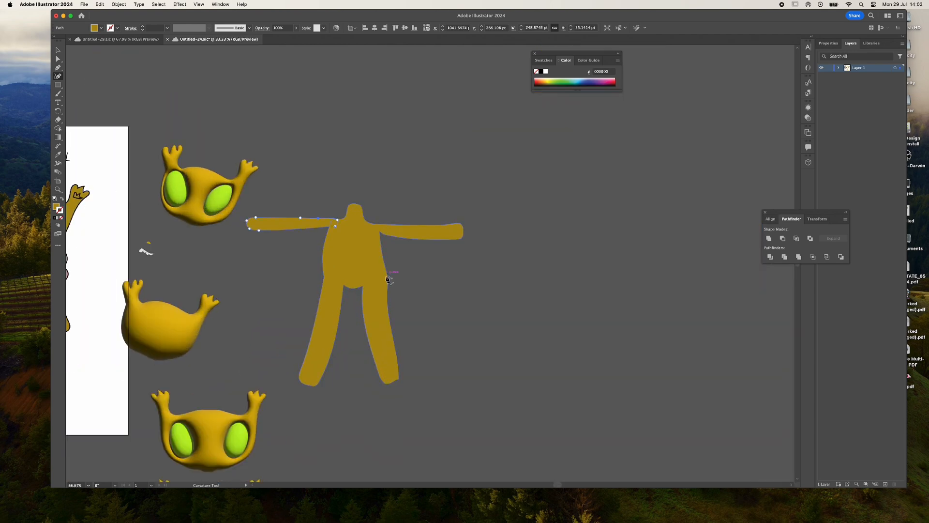
{"action": "left_click_drag", "start_coordinate": [335, 226], "coordinate": [336, 231]}
Unite the left arm with the body shape using Pathfinder
{"action": "scroll", "coordinate": [424, 244], "scroll_direction": "up", "scroll_amount": 3, "text": "alt"}
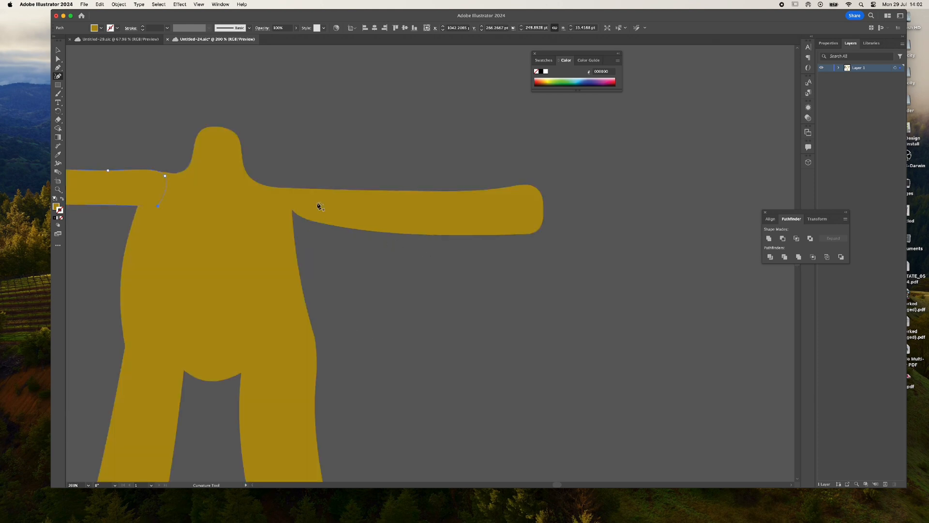
{"action": "key", "text": "v"}
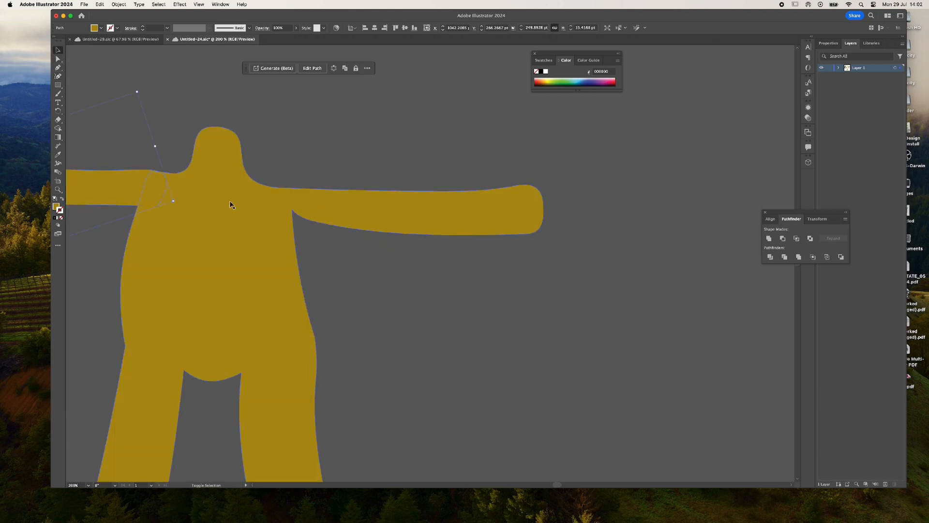
{"action": "key", "text": "super+a"}
{"action": "left_click", "coordinate": [769, 239]}
Reshape the armpit corner under the right-hand arm with the Curvature tool, shifting its curve point outward along the arm's underside
{"action": "scroll", "coordinate": [271, 223], "scroll_direction": "up", "scroll_amount": 5, "text": "alt"}
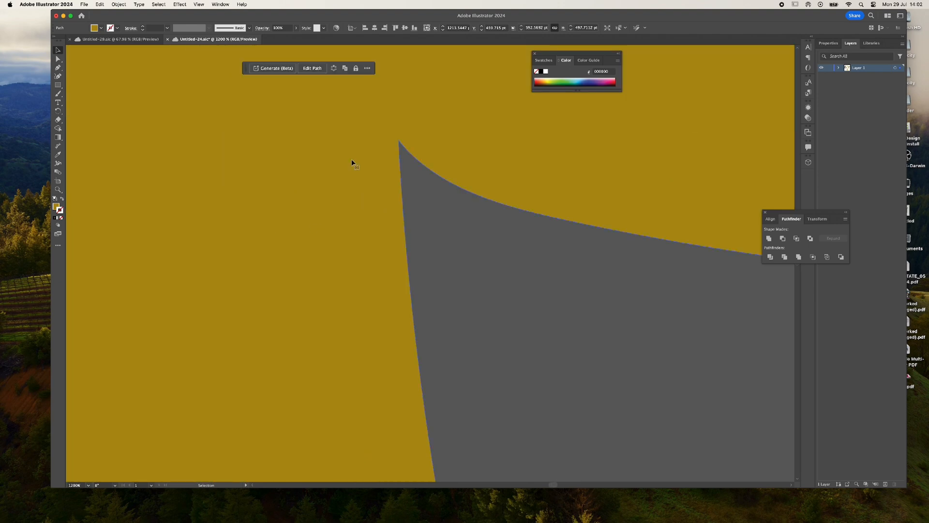
{"action": "left_click", "coordinate": [58, 76]}
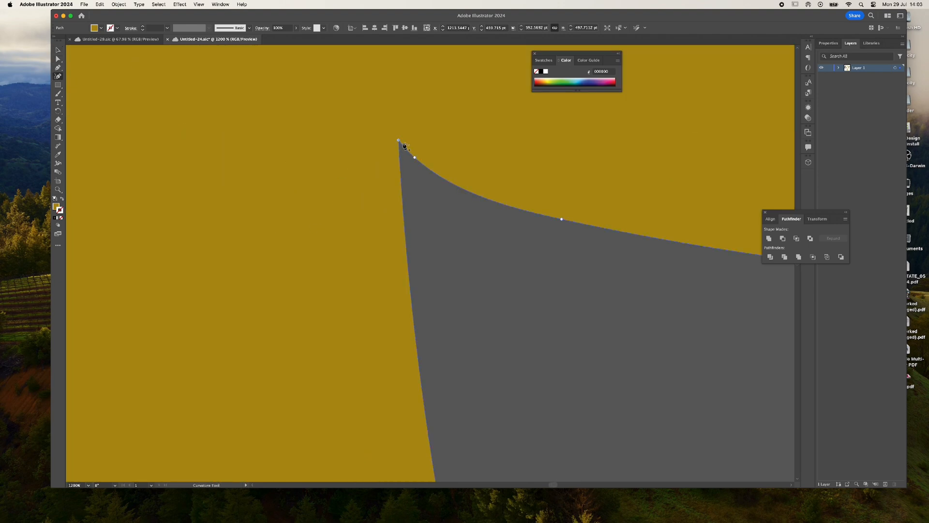
{"action": "left_click_drag", "start_coordinate": [398, 142], "coordinate": [409, 166]}
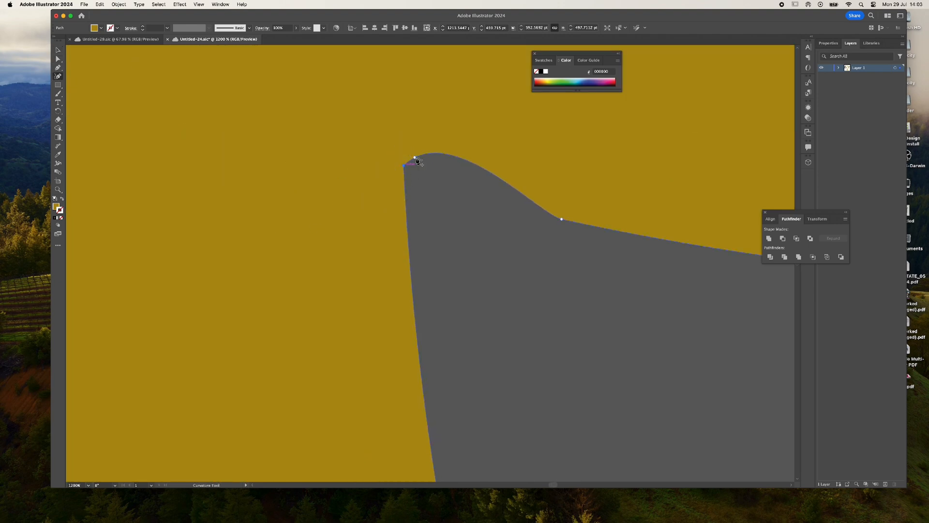
{"action": "key", "text": "super+z"}
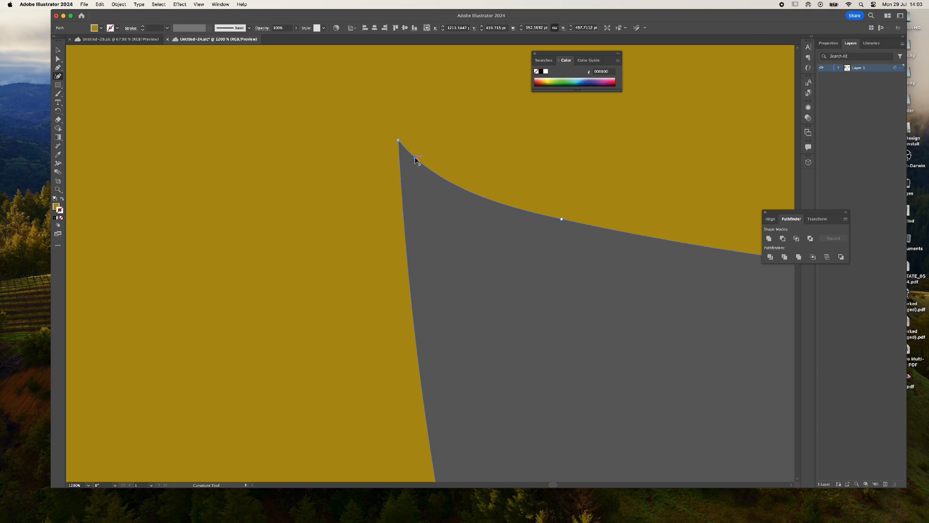
{"action": "key", "text": "Delete"}
{"action": "key", "text": "super+z"}
{"action": "left_click_drag", "start_coordinate": [415, 159], "coordinate": [484, 193]}
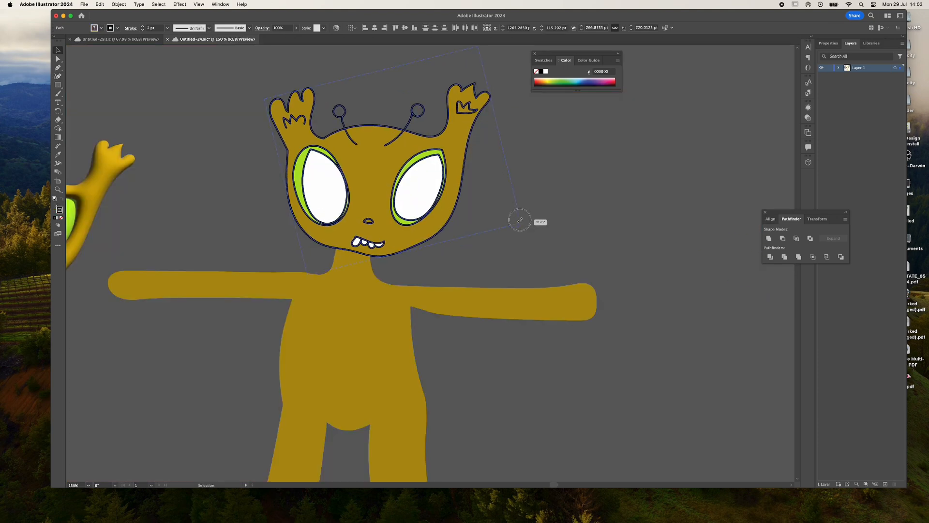
Undo the last small rotation of the head and position the head over the body's neck
{"action": "left_click_drag", "start_coordinate": [519, 216], "coordinate": [515, 216]}
{"action": "key", "text": "super+z"}
{"action": "mouse_move", "coordinate": [426, 228]}
{"action": "left_mouse_down"}
{"action": "mouse_move", "coordinate": [406, 225]}
{"action": "mouse_move", "coordinate": [415, 237]}
{"action": "left_mouse_up"}
{"action": "scroll", "coordinate": [500, 205], "scroll_direction": "down", "scroll_amount": 5, "text": "alt"}
{"action": "scroll", "coordinate": [500, 205], "scroll_direction": "up", "scroll_amount": 3, "text": "alt"}
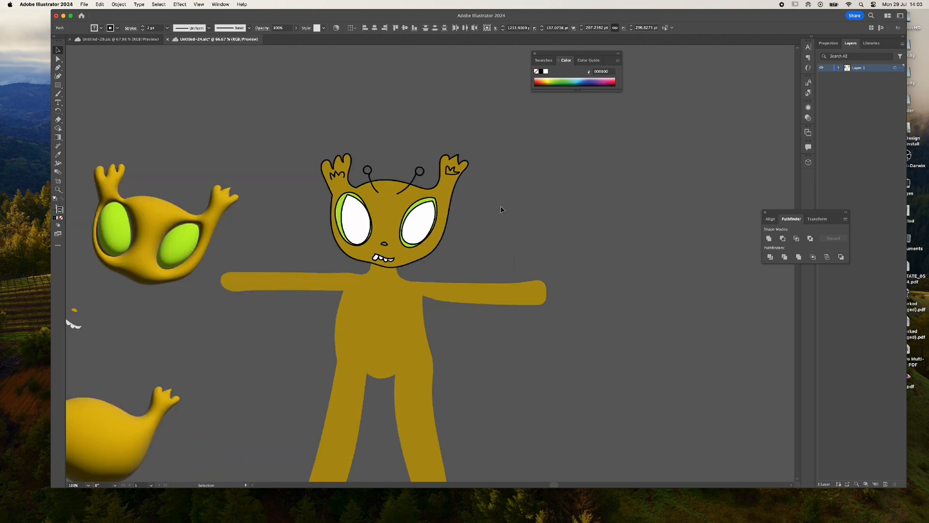
{"action": "scroll", "coordinate": [504, 212], "scroll_direction": "up", "scroll_amount": 2, "text": "alt"}
{"action": "left_click", "coordinate": [497, 213]}
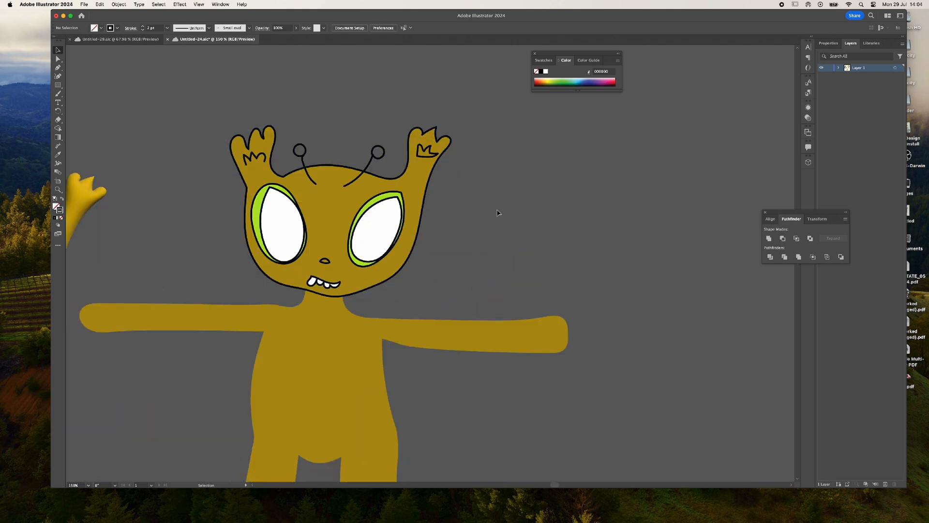
Delete the white and green shapes of the right-hand eye and remove the stroke from the head shape
{"action": "left_click", "coordinate": [380, 222]}
{"action": "key", "text": "Delete"}
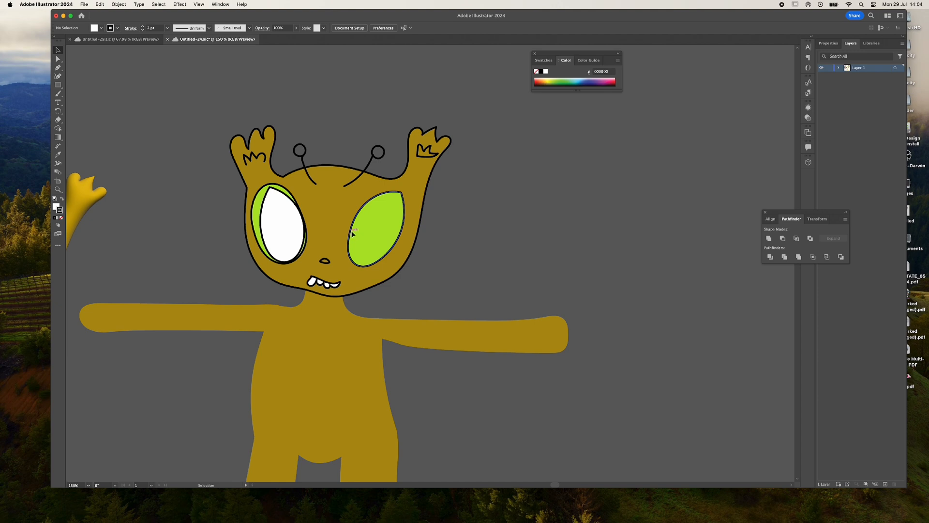
{"action": "left_click", "coordinate": [352, 234]}
{"action": "key", "text": "Delete"}
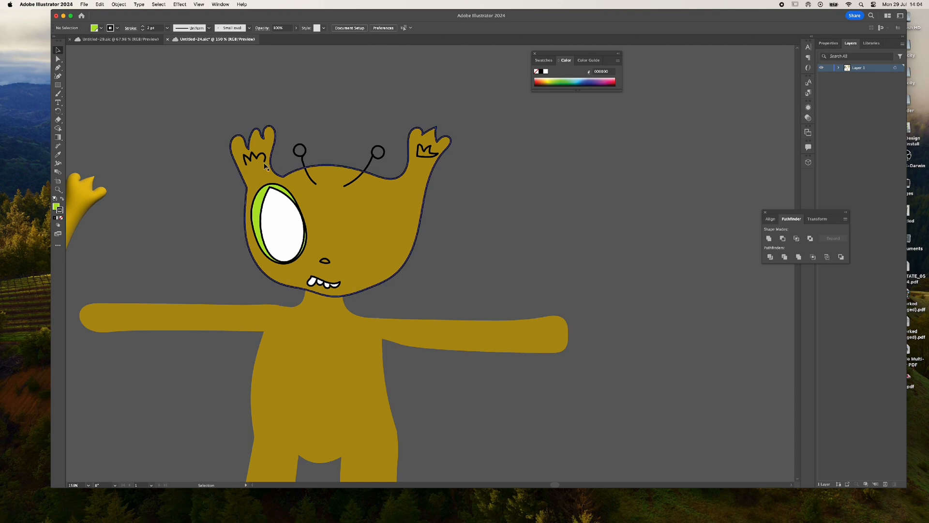
{"action": "left_click", "coordinate": [388, 222]}
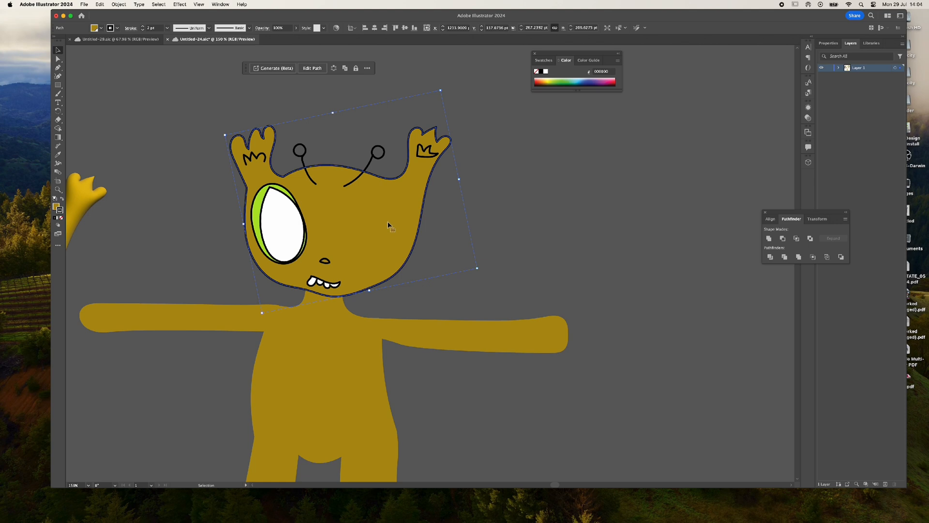
{"action": "left_click", "coordinate": [61, 217]}
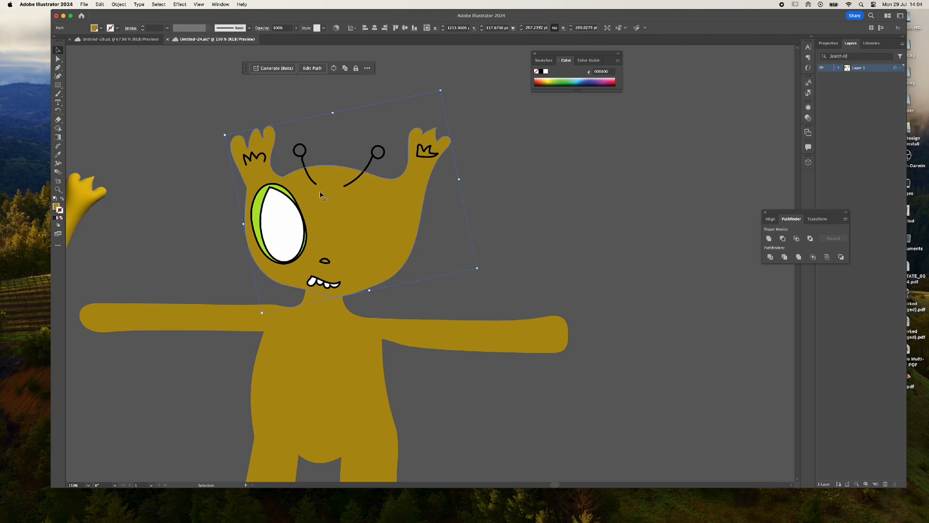
Cover the right half of the head with a rectangle about 208 by 281 and subtract it using Minus Front
{"action": "left_click", "coordinate": [58, 85]}
{"action": "mouse_move", "coordinate": [498, 99]}
{"action": "left_mouse_down"}
{"action": "mouse_move", "coordinate": [308, 342]}
{"action": "mouse_move", "coordinate": [336, 334]}
{"action": "mouse_move", "coordinate": [328, 332]}
{"action": "left_mouse_up"}
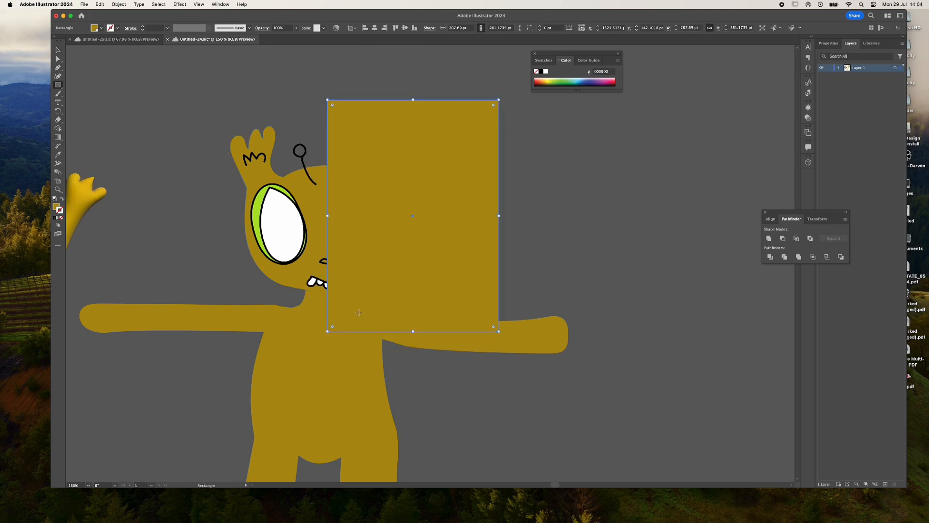
{"action": "left_click", "coordinate": [58, 50]}
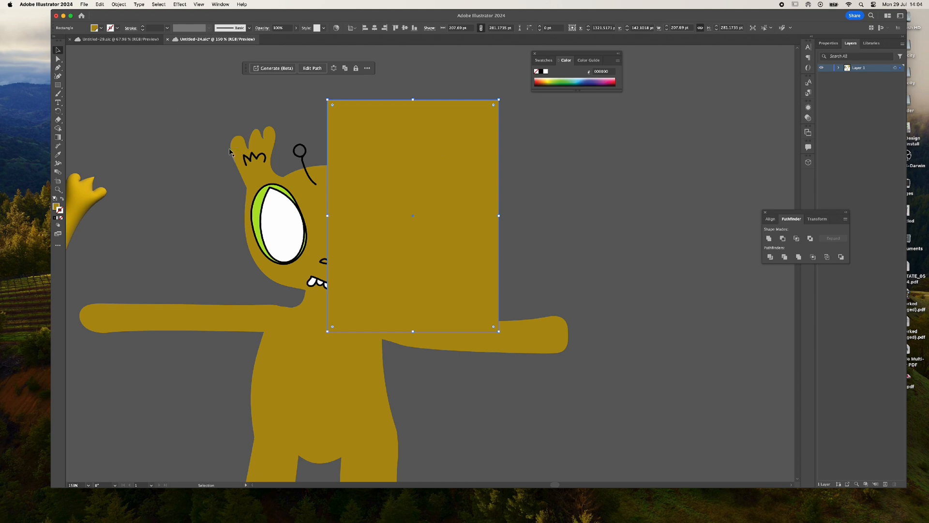
{"action": "left_click", "coordinate": [245, 150], "text": "shift"}
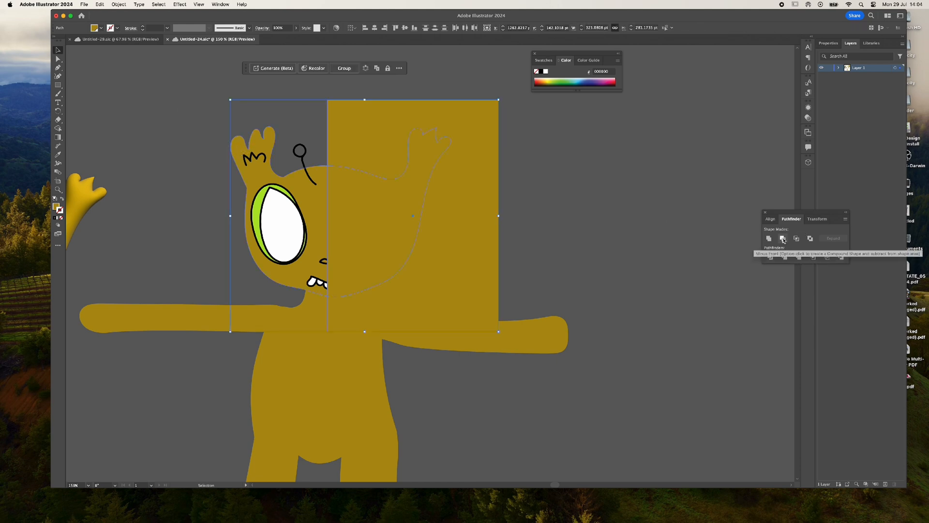
{"action": "left_click", "coordinate": [784, 239]}
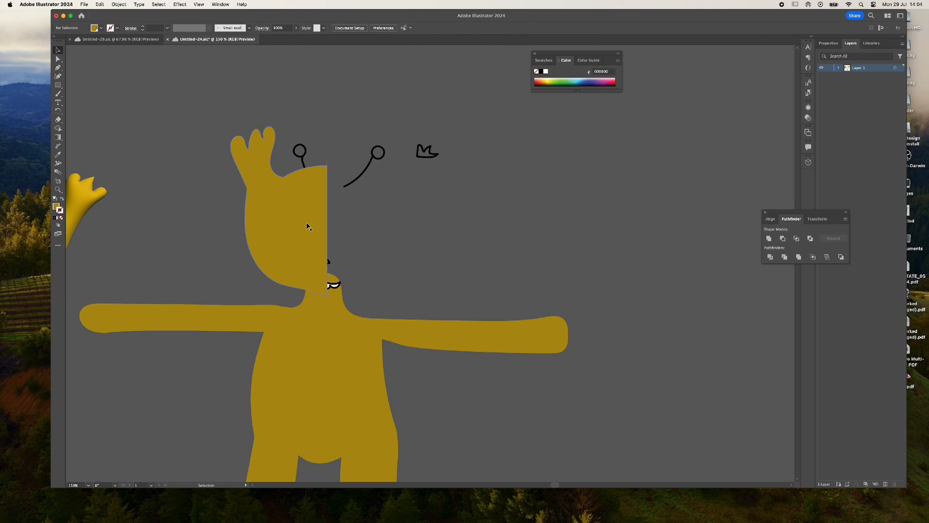
Move the half-head path down the layer stack to just above the locked image, behind the facial features, and select it
{"action": "left_click", "coordinate": [838, 68]}
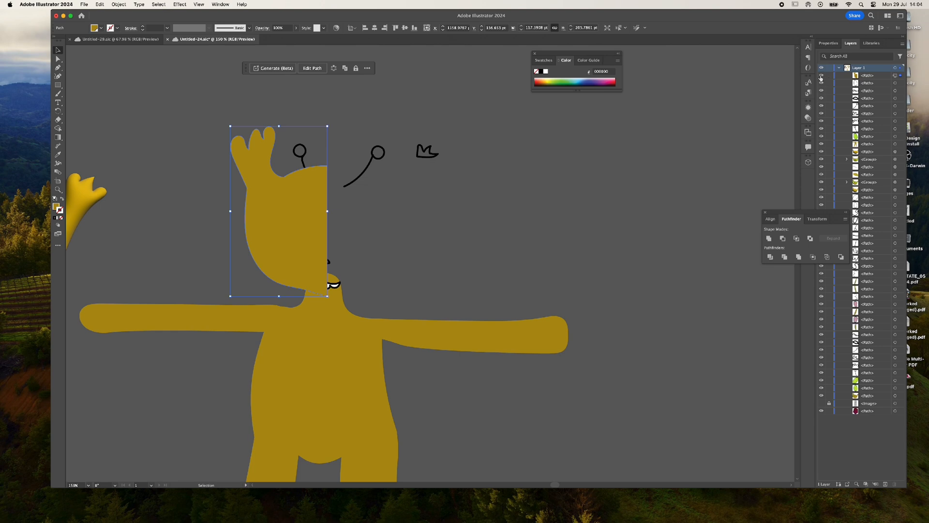
{"action": "left_click", "coordinate": [821, 76]}
{"action": "left_click", "coordinate": [821, 75]}
{"action": "left_click", "coordinate": [867, 76]}
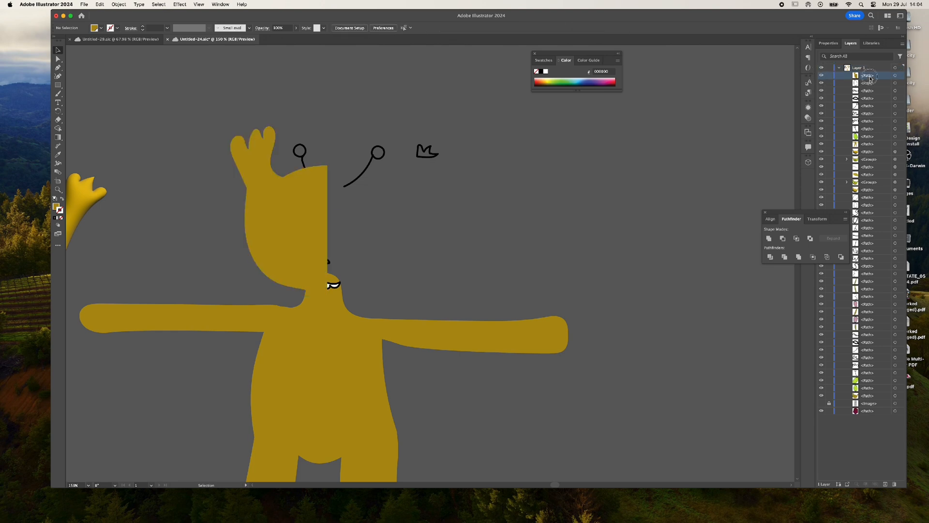
{"action": "left_click_drag", "start_coordinate": [871, 399], "coordinate": [860, 398]}
{"action": "left_click", "coordinate": [292, 273]}
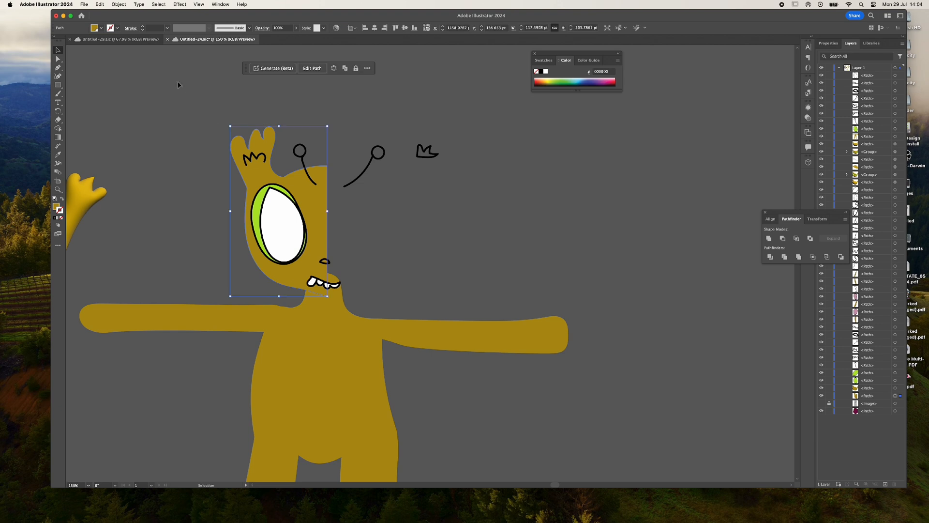
Try reflecting the half head across the vertical axis without making a copy, and undo it
{"action": "left_click", "coordinate": [119, 4]}
{"action": "mouse_move", "coordinate": [145, 15]}
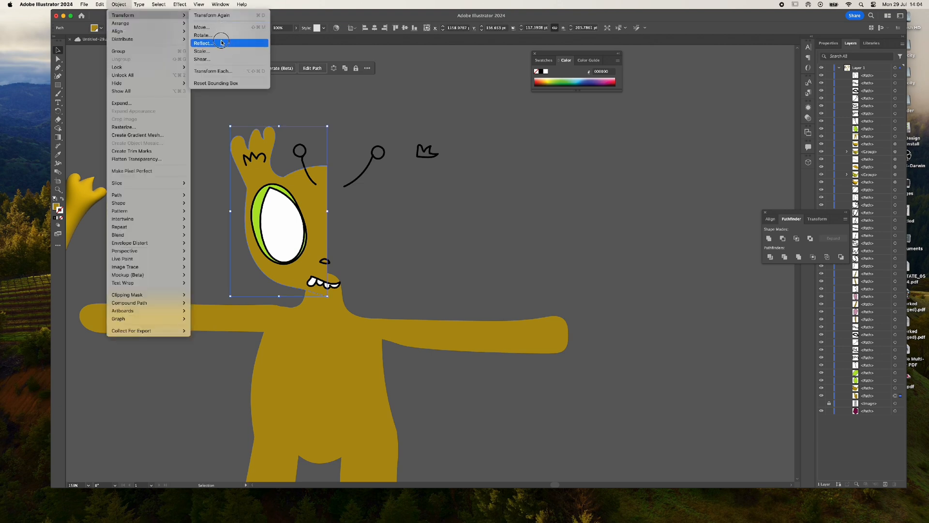
{"action": "left_click", "coordinate": [221, 43]}
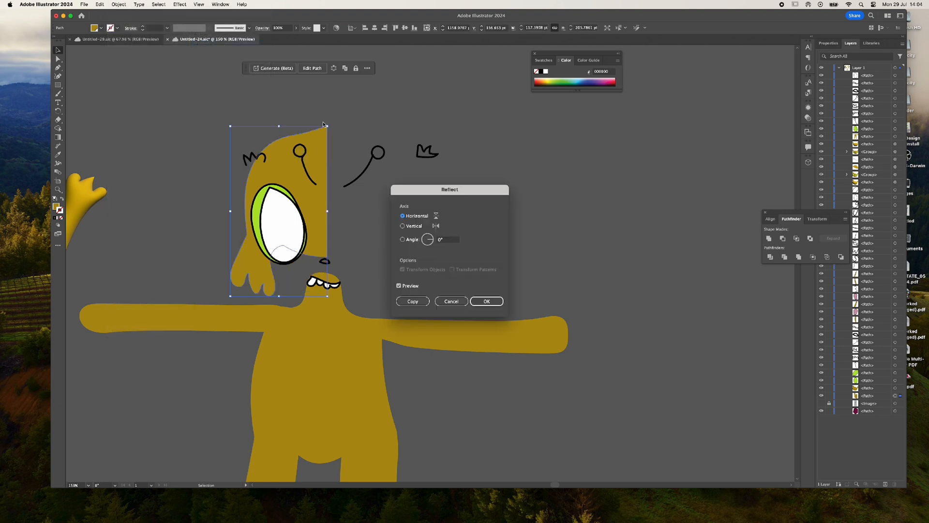
{"action": "left_click", "coordinate": [411, 226]}
{"action": "left_click", "coordinate": [487, 301]}
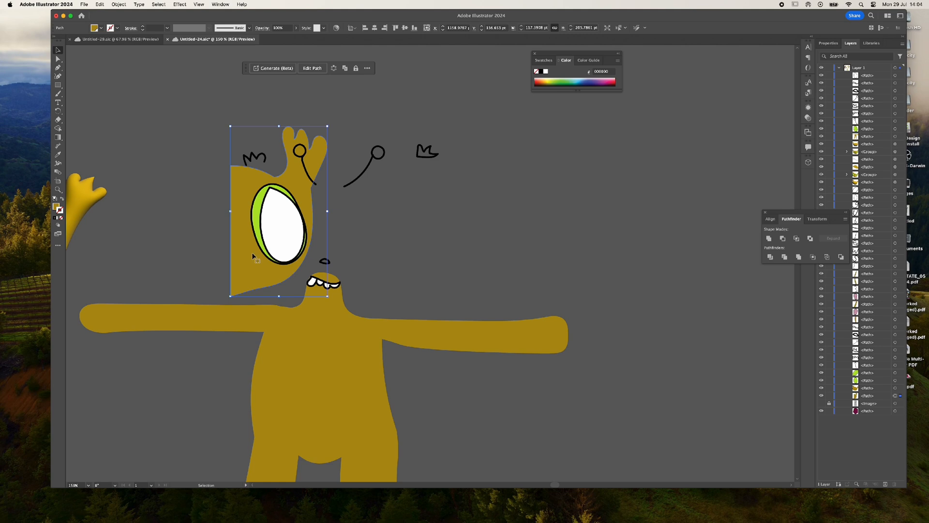
{"action": "key", "text": "a"}
{"action": "key", "text": "super+z"}
Create a copy of the half head reflected across the vertical axis
{"action": "left_click", "coordinate": [118, 4]}
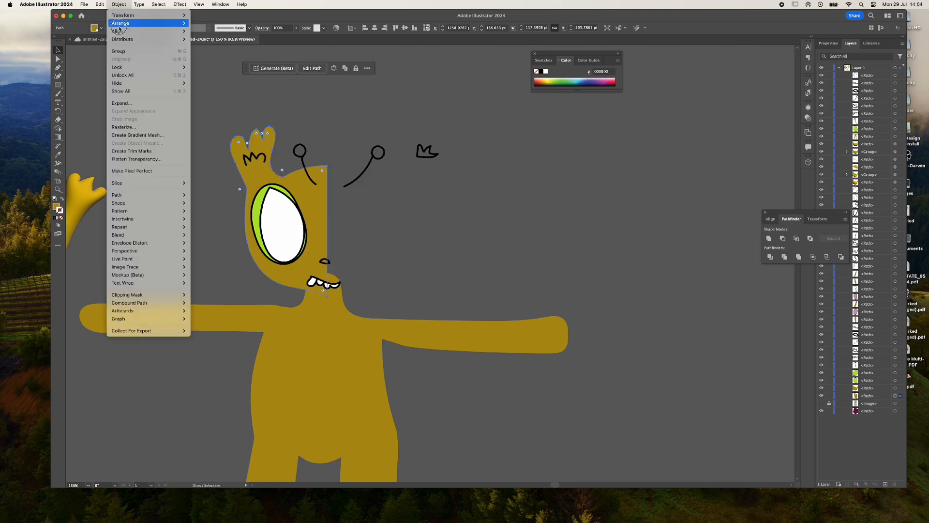
{"action": "mouse_move", "coordinate": [123, 15]}
{"action": "left_click", "coordinate": [242, 43]}
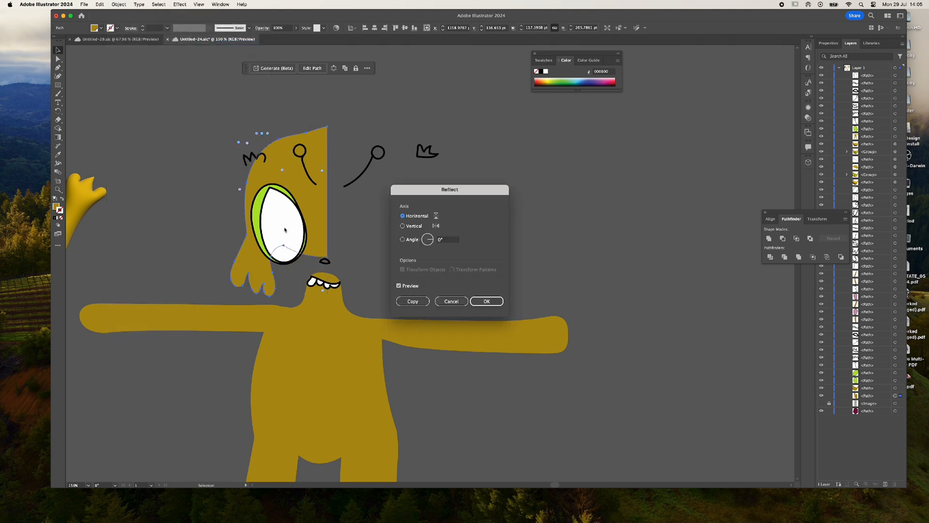
{"action": "left_click", "coordinate": [414, 226]}
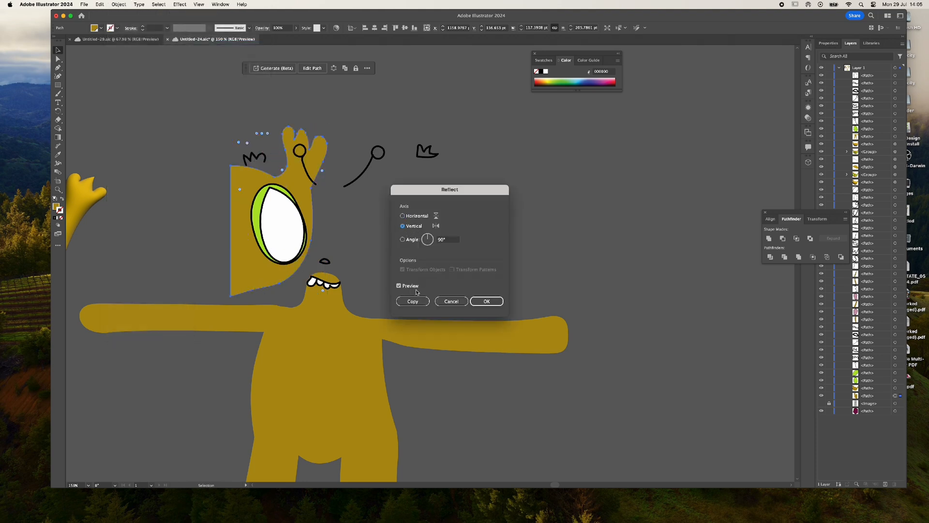
{"action": "left_click", "coordinate": [413, 301]}
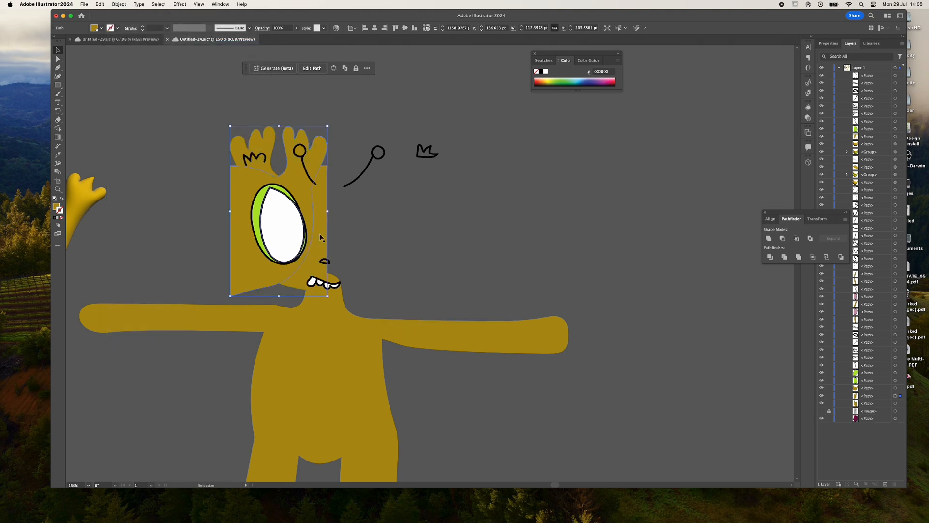
Move the mirrored half head sideways to meet the original's straight edge and unite both halves with Pathfinder
{"action": "left_click", "coordinate": [357, 235]}
{"action": "left_click_drag", "start_coordinate": [251, 229], "coordinate": [346, 234], "text": "shift"}
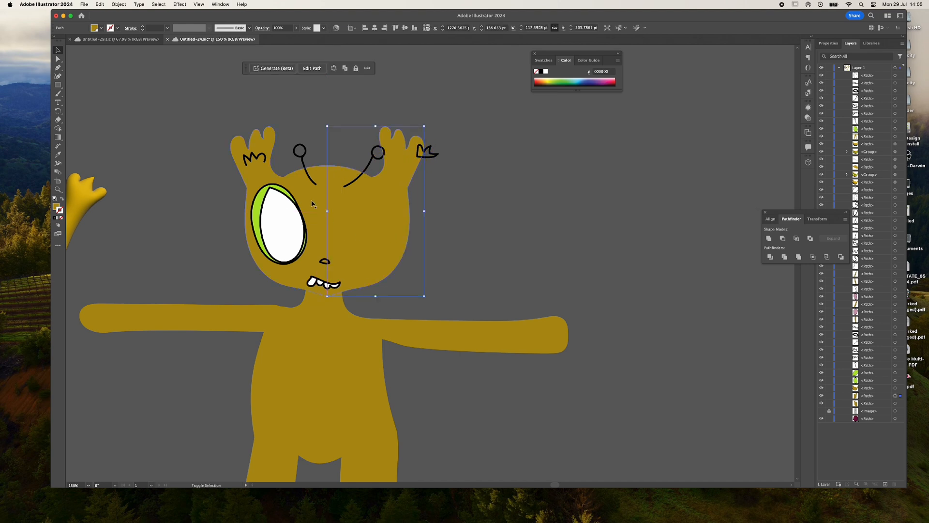
{"action": "left_click", "coordinate": [313, 203], "text": "shift"}
{"action": "left_click", "coordinate": [769, 239]}
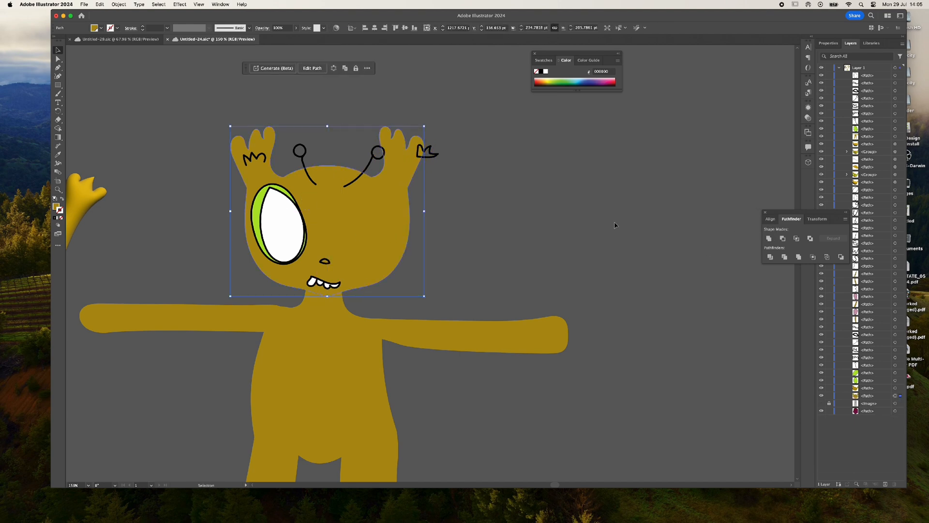
{"action": "left_click", "coordinate": [540, 223]}
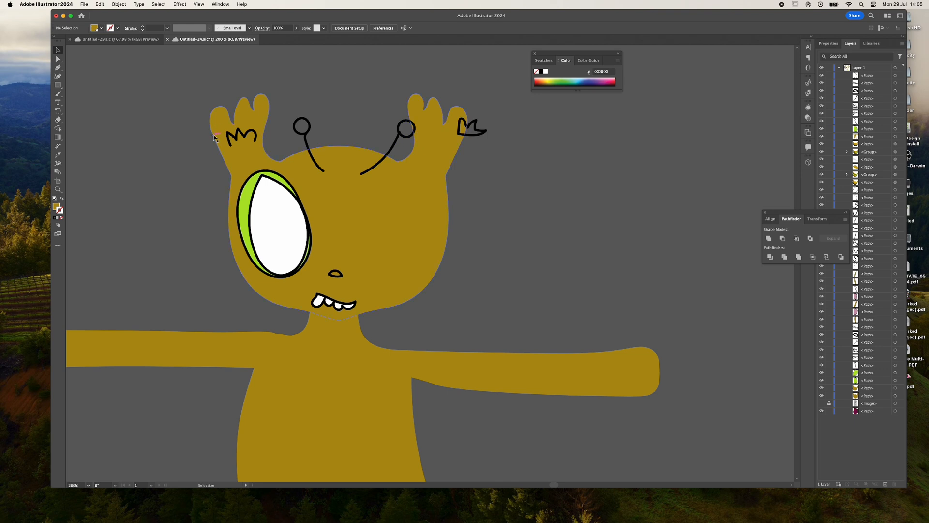
Move the left hand's palm mark well away from the head and place the right palm mark inside the right hand
{"action": "left_click_drag", "start_coordinate": [246, 137], "coordinate": [124, 136]}
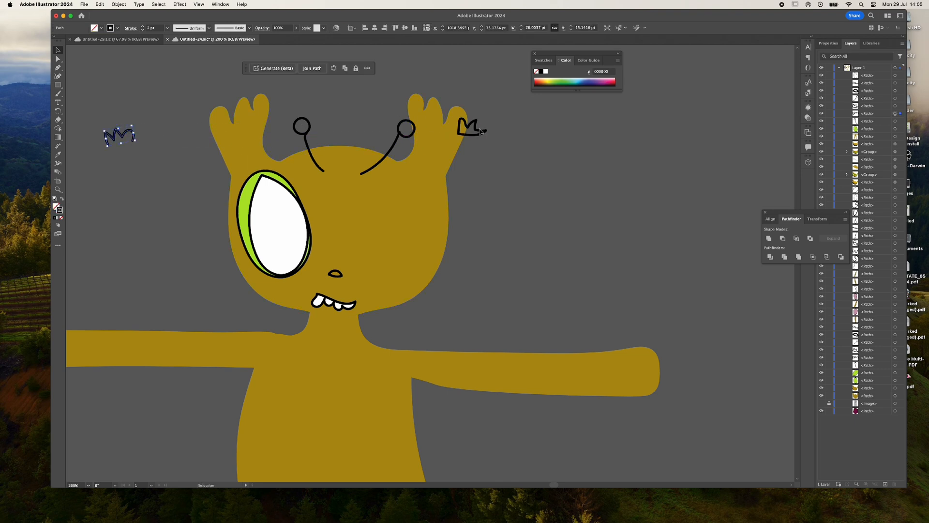
{"action": "left_click_drag", "start_coordinate": [478, 136], "coordinate": [449, 149]}
Make a copy of the right palm mark reflected across the vertical axis and place it on the left hand
{"action": "left_click", "coordinate": [118, 5]}
{"action": "mouse_move", "coordinate": [122, 16]}
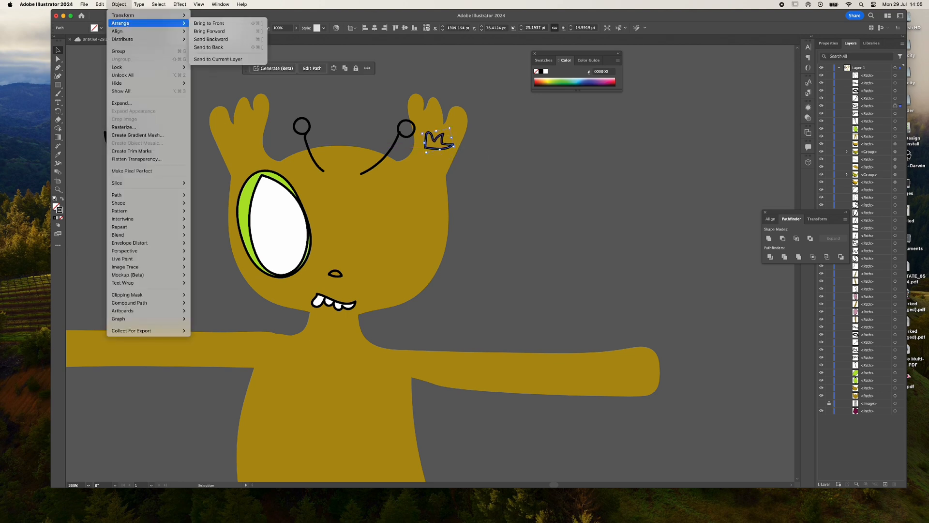
{"action": "left_click", "coordinate": [204, 43]}
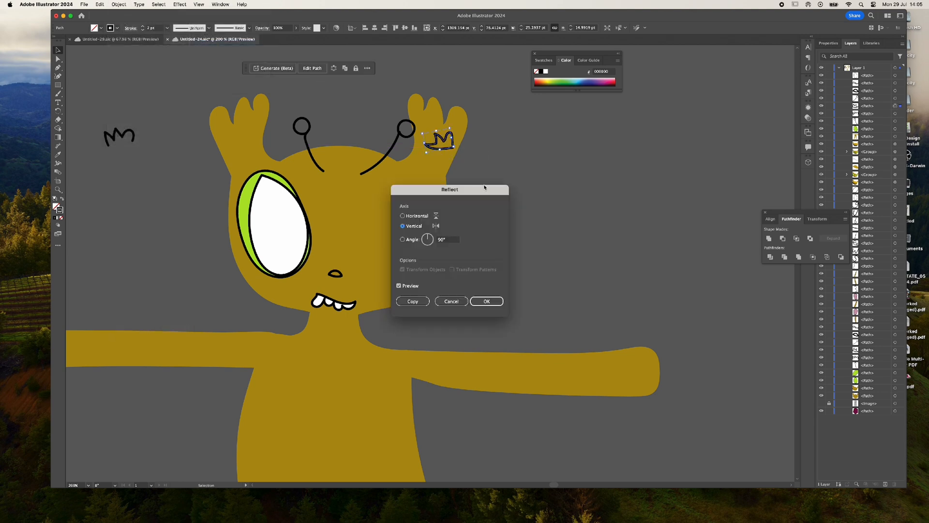
{"action": "left_click", "coordinate": [423, 301]}
{"action": "left_click", "coordinate": [450, 151]}
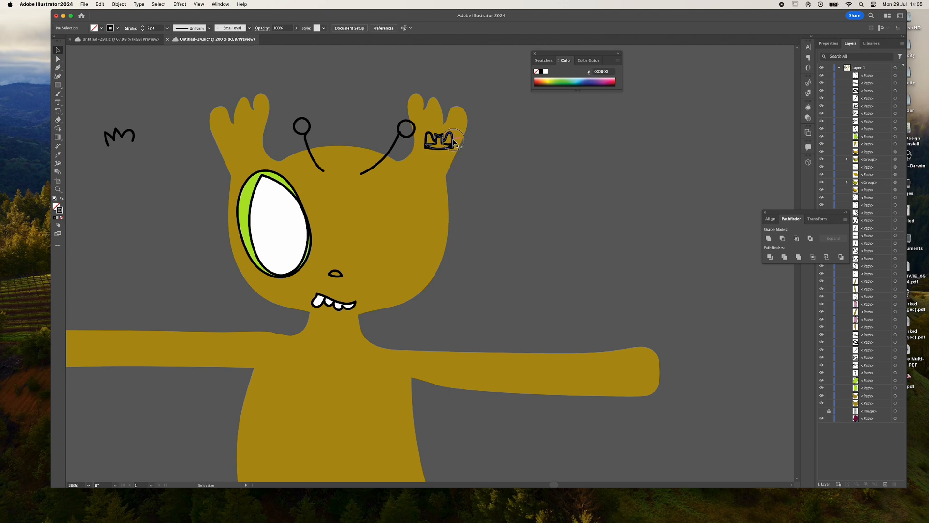
{"action": "mouse_move", "coordinate": [451, 151]}
{"action": "left_mouse_down", "text": "shift"}
{"action": "mouse_move", "coordinate": [243, 144]}
{"action": "mouse_move", "coordinate": [252, 145]}
{"action": "left_mouse_up", "text": "shift"}
{"action": "left_click", "coordinate": [537, 237]}
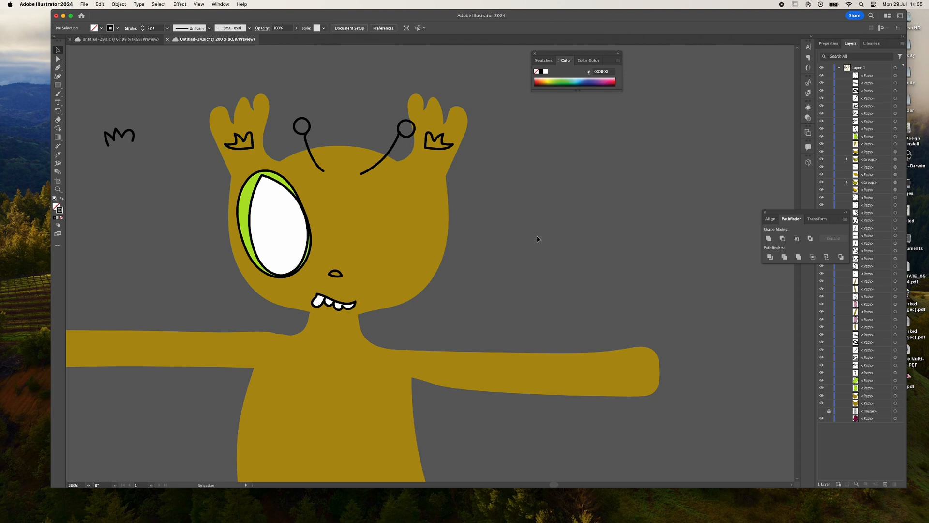
Make a copy of the left eye reflected across the vertical axis and place it on the right side of the face
{"action": "left_click", "coordinate": [272, 224]}
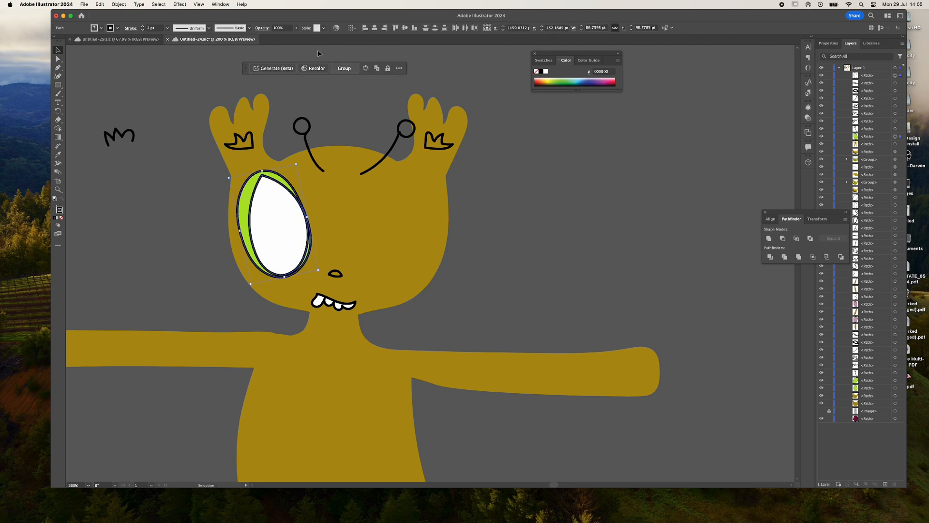
{"action": "left_click", "coordinate": [118, 4]}
{"action": "mouse_move", "coordinate": [130, 14]}
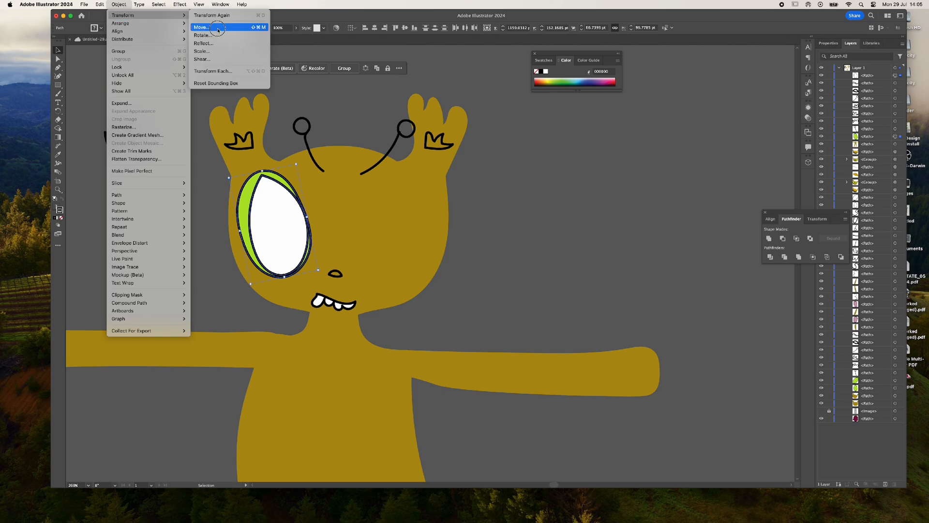
{"action": "left_click", "coordinate": [209, 39]}
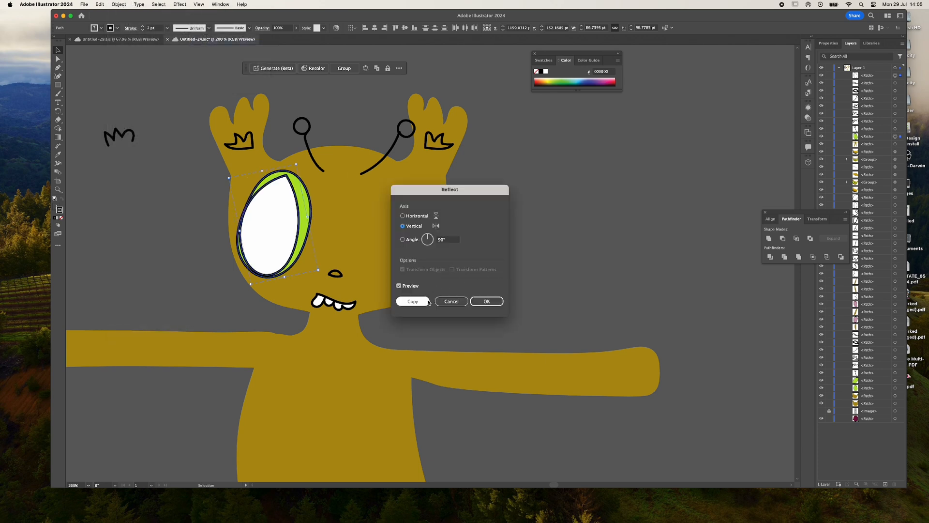
{"action": "left_click", "coordinate": [413, 301]}
{"action": "left_click_drag", "start_coordinate": [290, 232], "coordinate": [413, 236]}
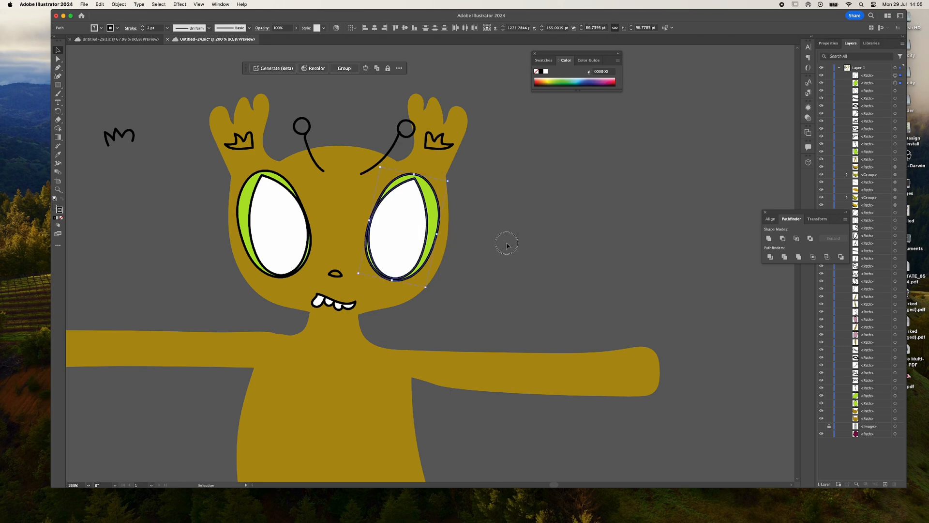
{"action": "left_click", "coordinate": [506, 243]}
Lock the path of the original crooked teeth below the nose
{"action": "scroll", "coordinate": [507, 244], "scroll_direction": "down", "scroll_amount": 5, "text": "alt"}
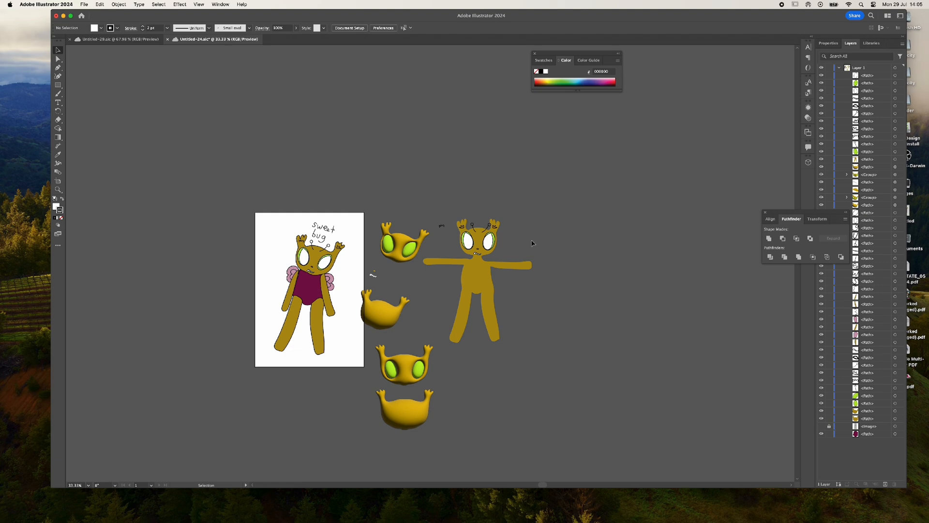
{"action": "scroll", "coordinate": [502, 248], "scroll_direction": "up", "scroll_amount": 5, "text": "alt"}
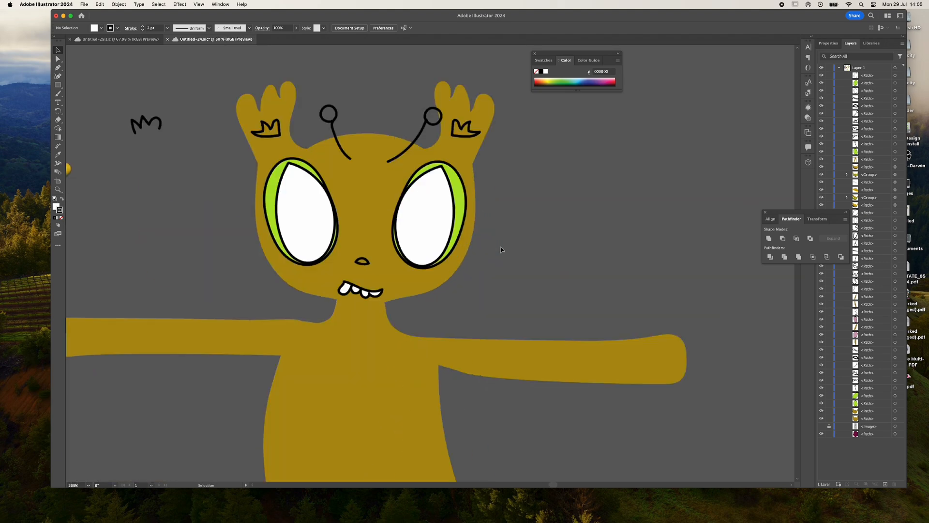
{"action": "scroll", "coordinate": [368, 310], "scroll_direction": "up", "scroll_amount": 2, "text": "alt"}
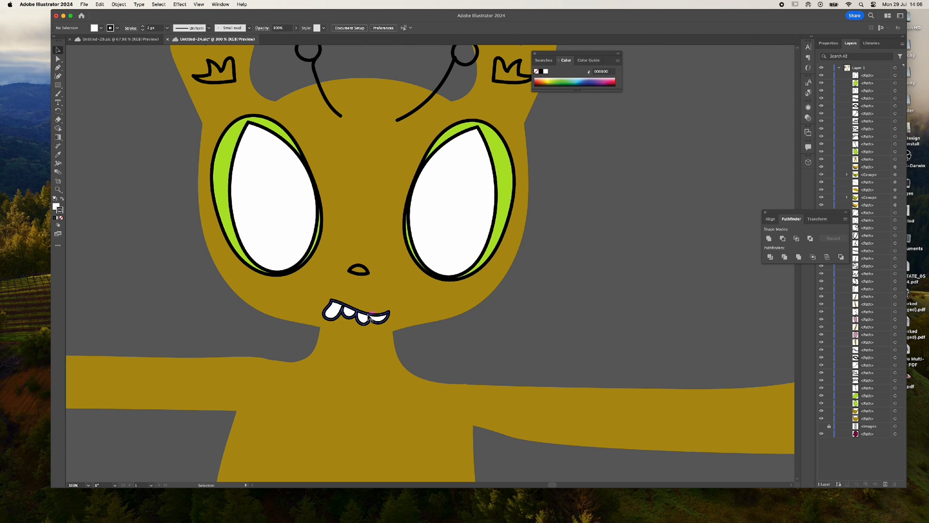
{"action": "left_click", "coordinate": [370, 317]}
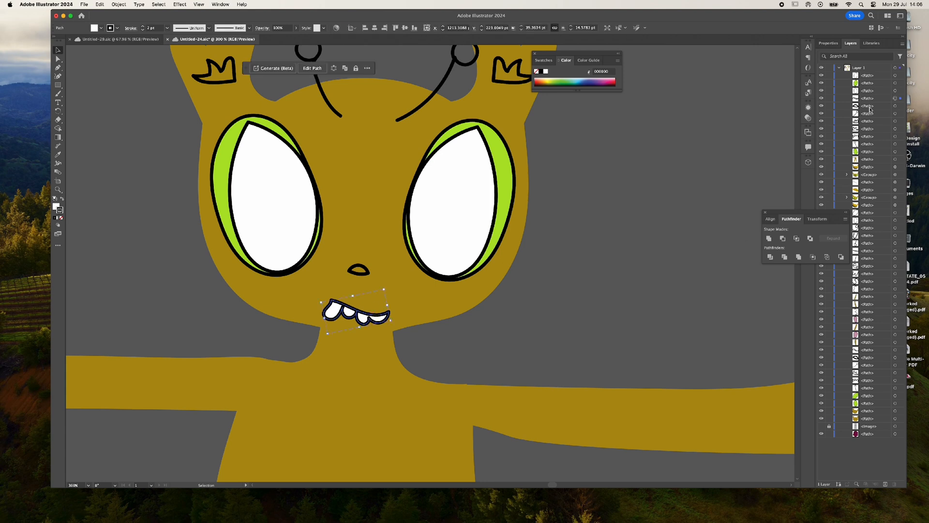
{"action": "left_click", "coordinate": [829, 98]}
With the Pen tool, start a teeth outline over the old mouth: straight top edge, square rightmost tooth and the narrow gap beside it
{"action": "scroll", "coordinate": [331, 370], "scroll_direction": "up", "scroll_amount": 1, "text": "alt"}
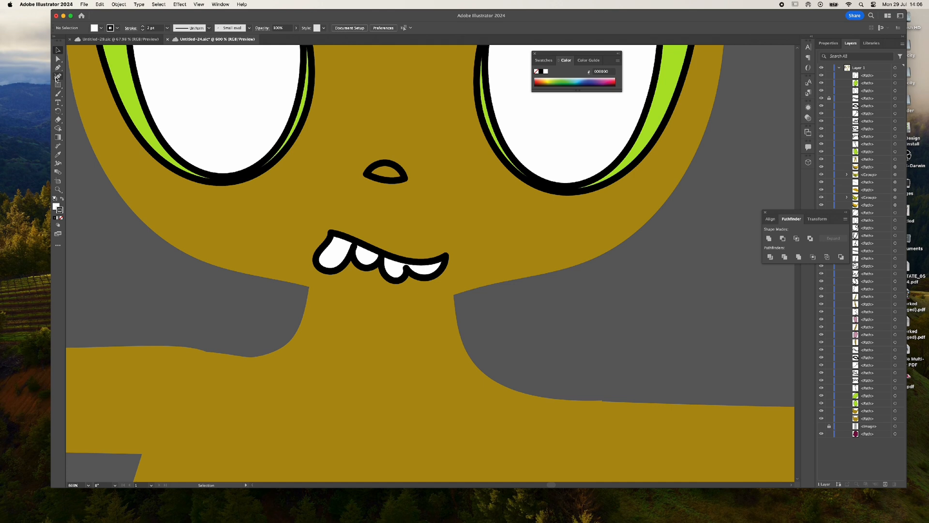
{"action": "left_click", "coordinate": [57, 67]}
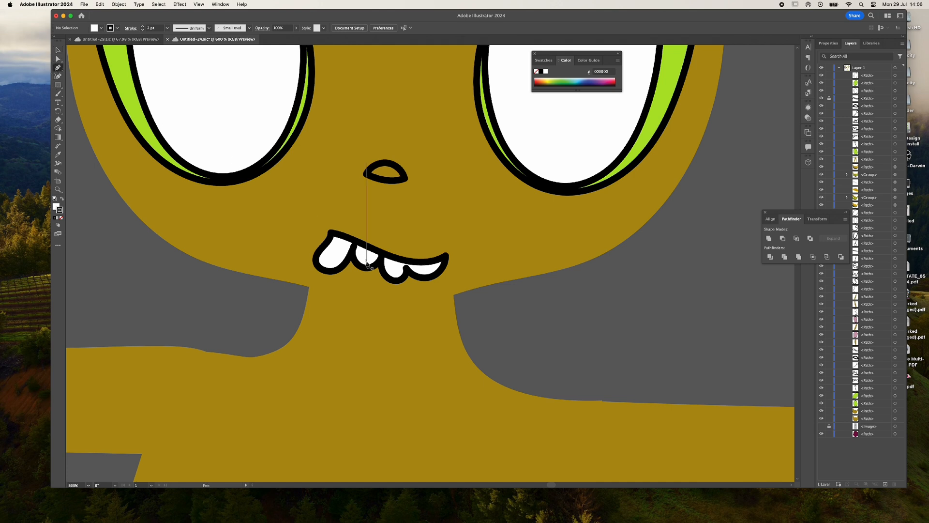
{"action": "left_click", "coordinate": [330, 231]}
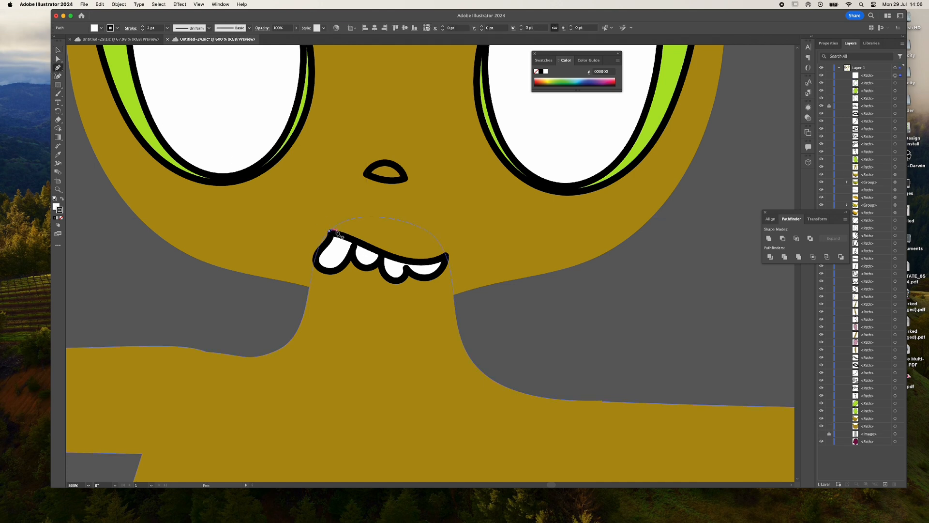
{"action": "left_click", "coordinate": [451, 231]}
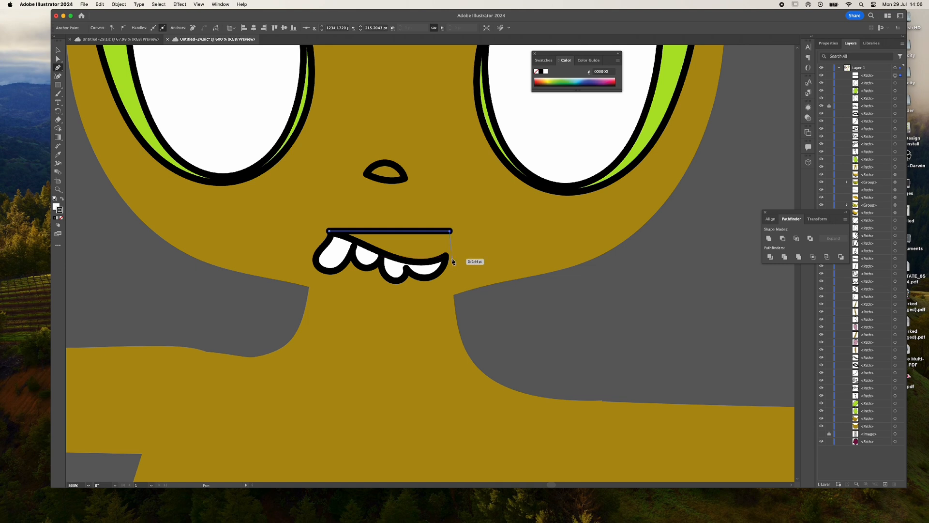
{"action": "left_click", "coordinate": [450, 257]}
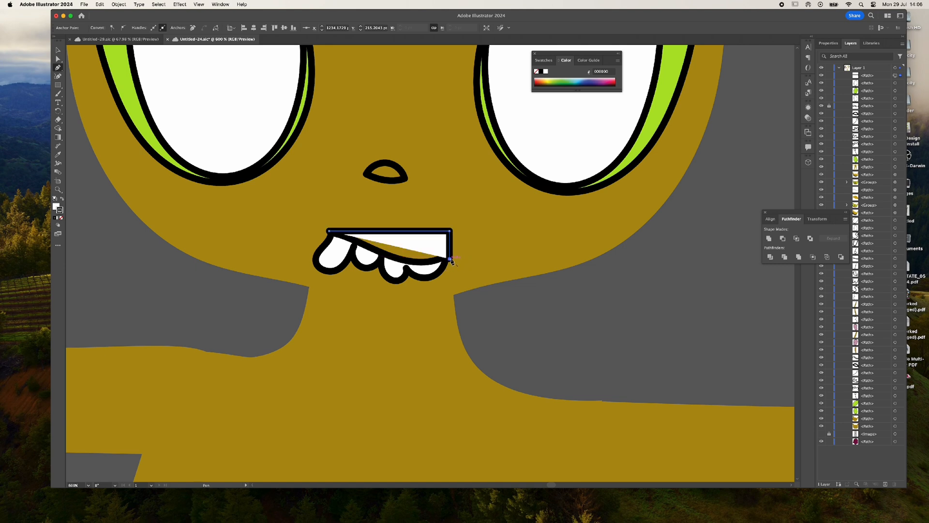
{"action": "left_click", "coordinate": [422, 258]}
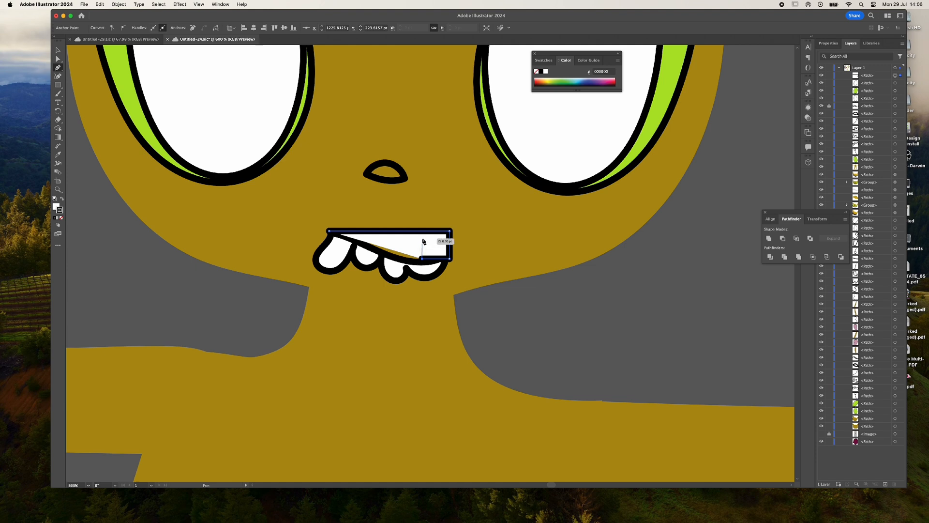
{"action": "left_click", "coordinate": [422, 237]}
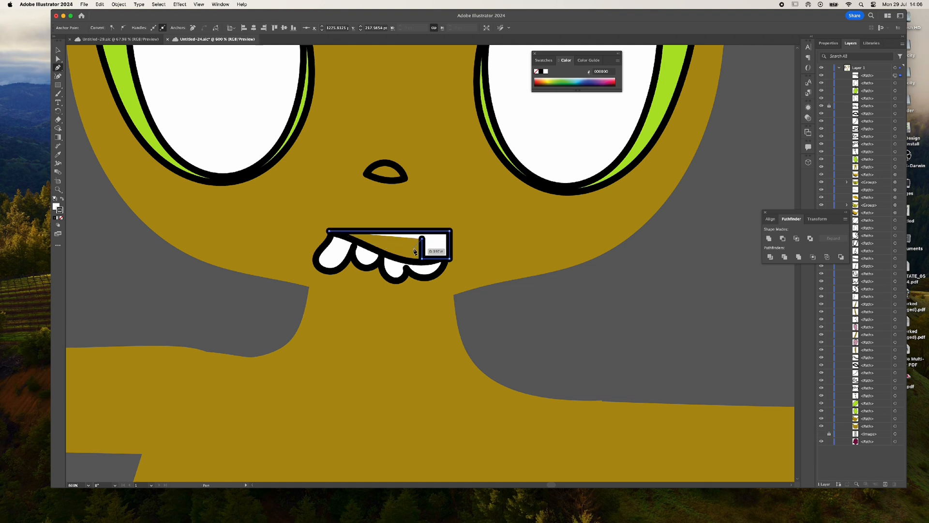
{"action": "left_click", "coordinate": [422, 246]}
{"action": "left_click", "coordinate": [422, 247]}
{"action": "left_click", "coordinate": [415, 239]}
{"action": "left_click", "coordinate": [416, 254]}
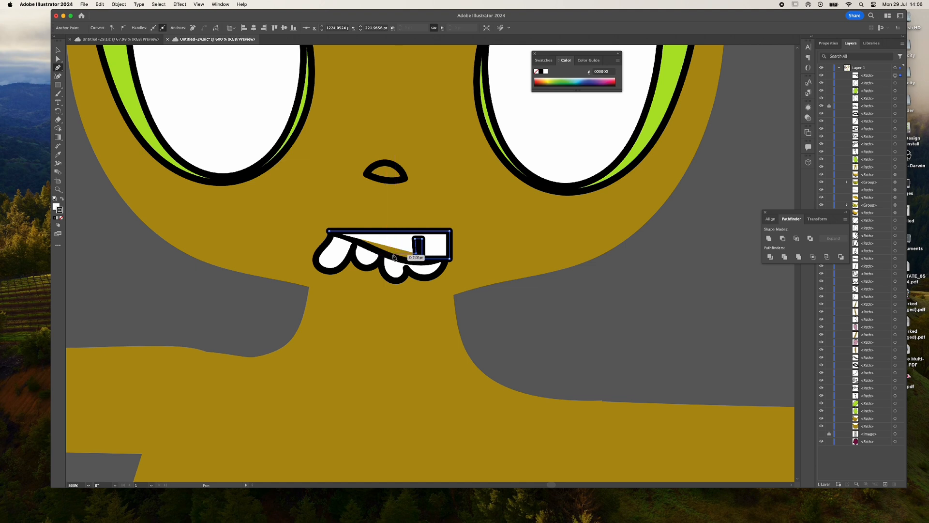
Continue the teeth outline leftward with two shorter middle teeth and a longer leftmost tooth, closing the path at its starting corner
{"action": "left_click", "coordinate": [392, 252]}
{"action": "left_click", "coordinate": [392, 238]}
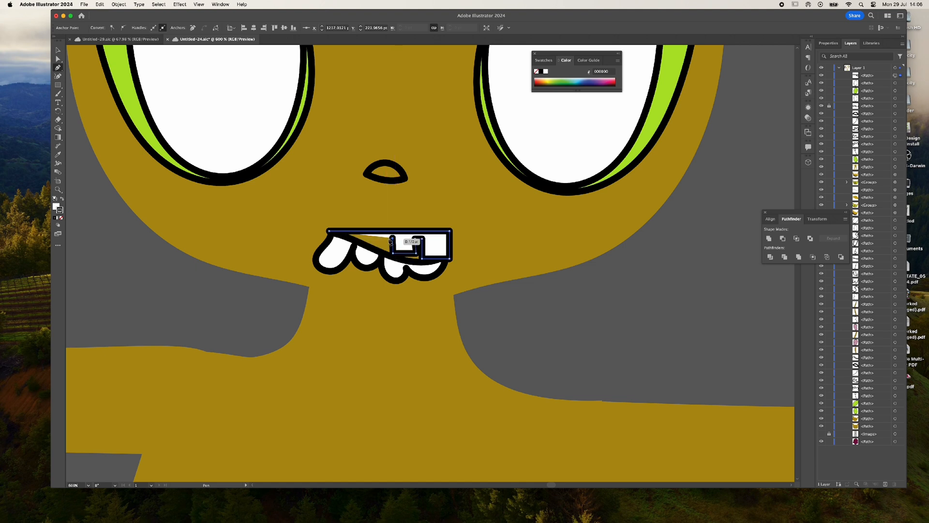
{"action": "left_click", "coordinate": [385, 238]}
{"action": "left_click", "coordinate": [387, 253]}
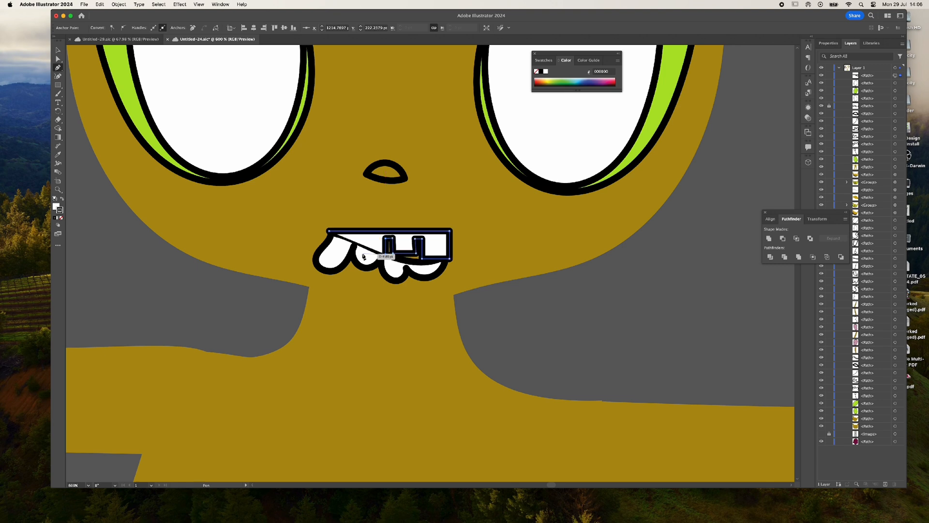
{"action": "left_click", "coordinate": [363, 253]}
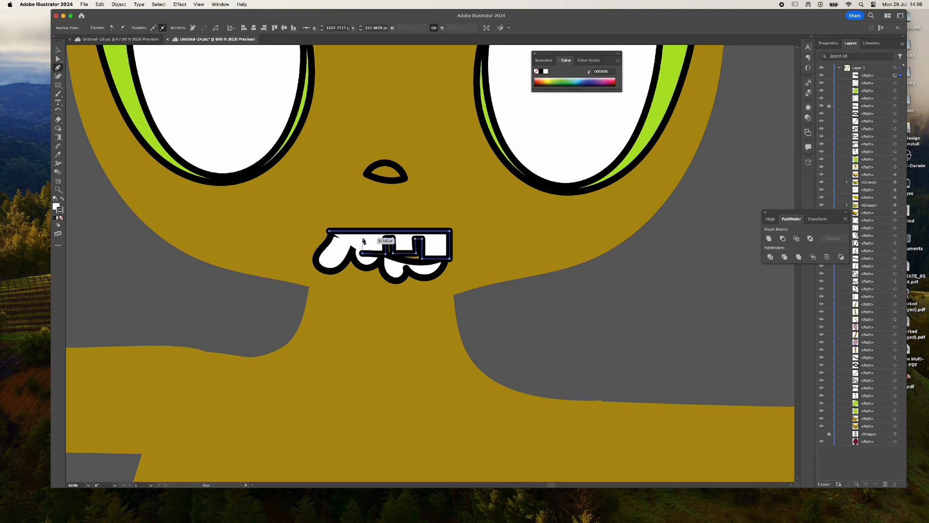
{"action": "left_click", "coordinate": [363, 237]}
{"action": "left_click", "coordinate": [356, 237]}
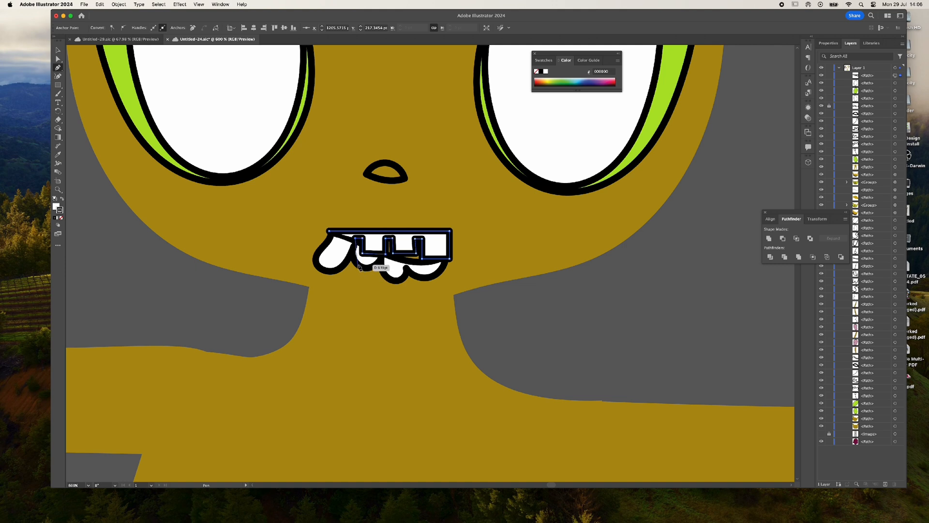
{"action": "left_click", "coordinate": [357, 259]}
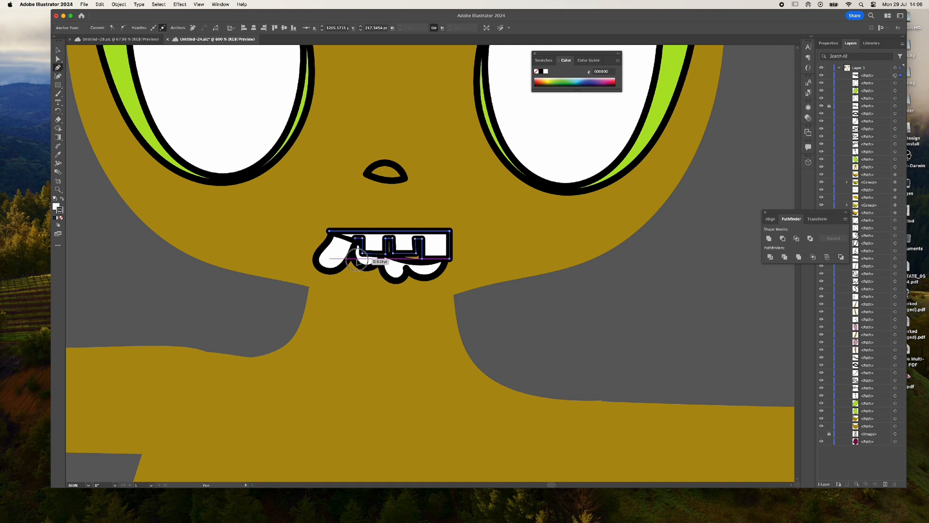
{"action": "left_click", "coordinate": [330, 259]}
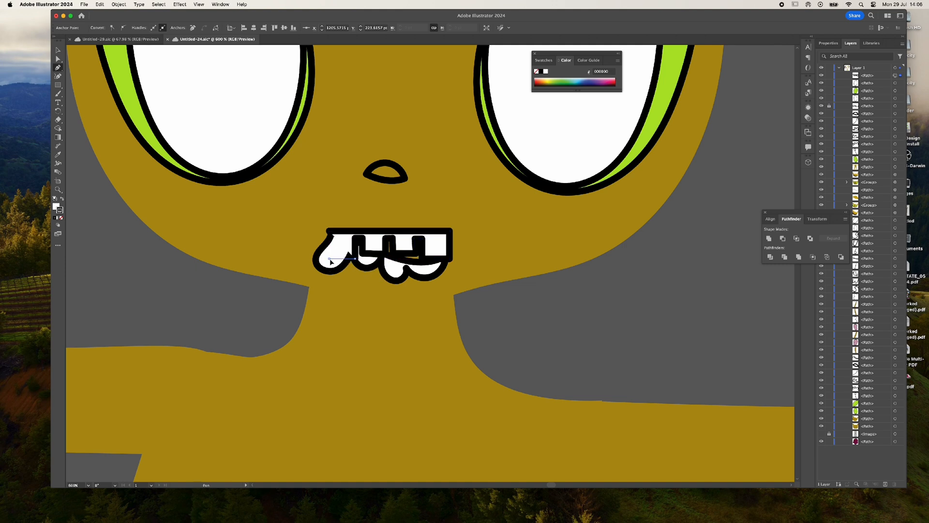
{"action": "left_click", "coordinate": [330, 231]}
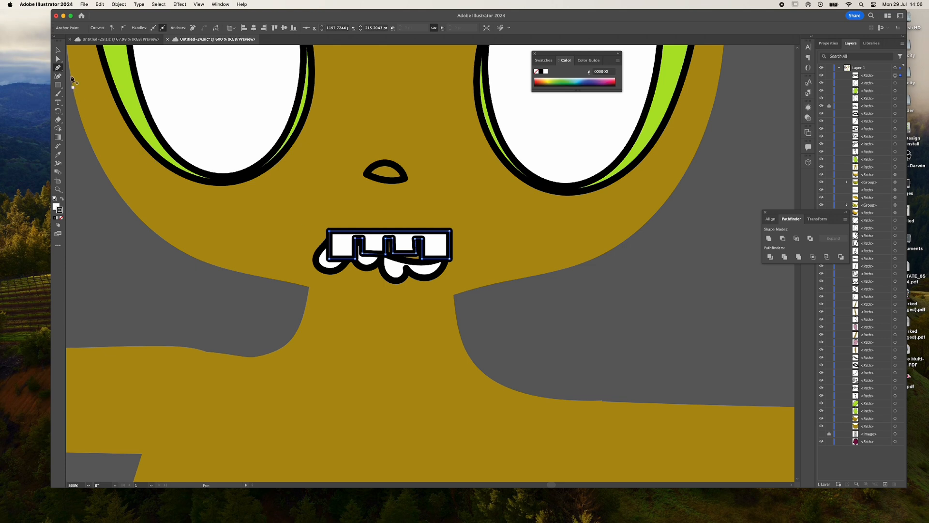
Round the bottom edges of all four new teeth downward with the Curvature tool
{"action": "left_click", "coordinate": [58, 76]}
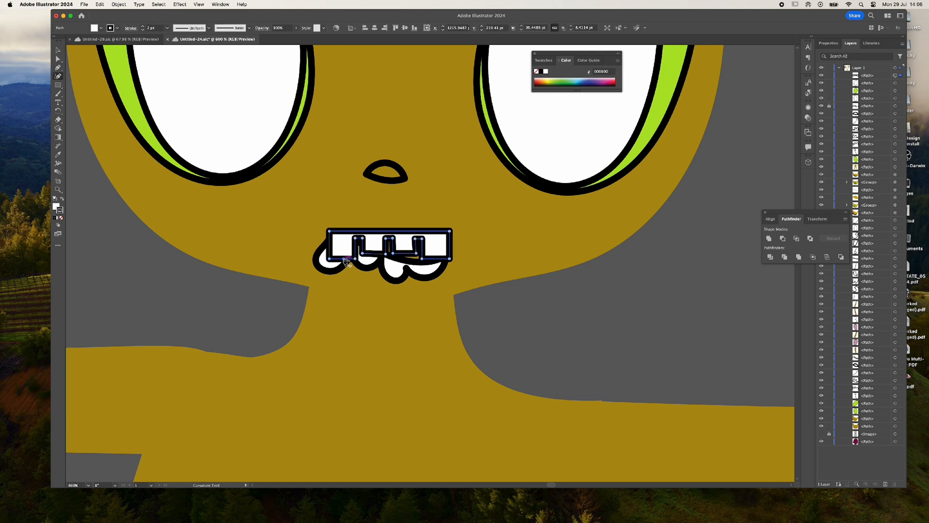
{"action": "mouse_move", "coordinate": [345, 260]}
{"action": "left_mouse_down"}
{"action": "mouse_move", "coordinate": [337, 272]}
{"action": "mouse_move", "coordinate": [343, 265]}
{"action": "left_mouse_up"}
{"action": "left_click", "coordinate": [374, 258]}
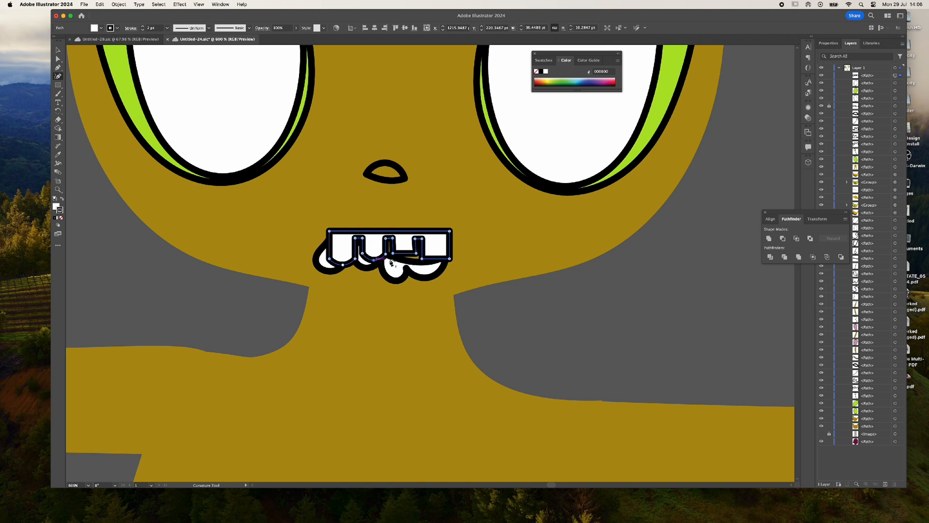
{"action": "left_click_drag", "start_coordinate": [405, 253], "coordinate": [403, 261]}
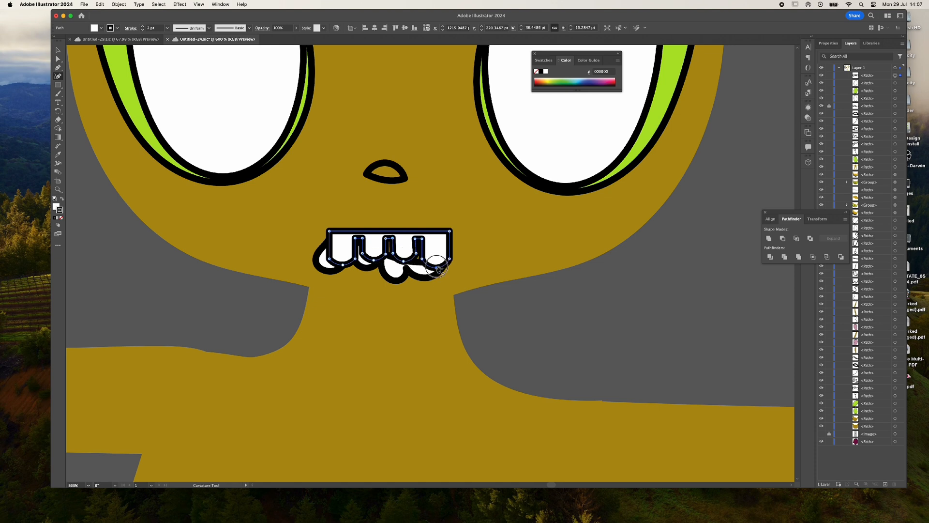
{"action": "key", "text": "Tab"}
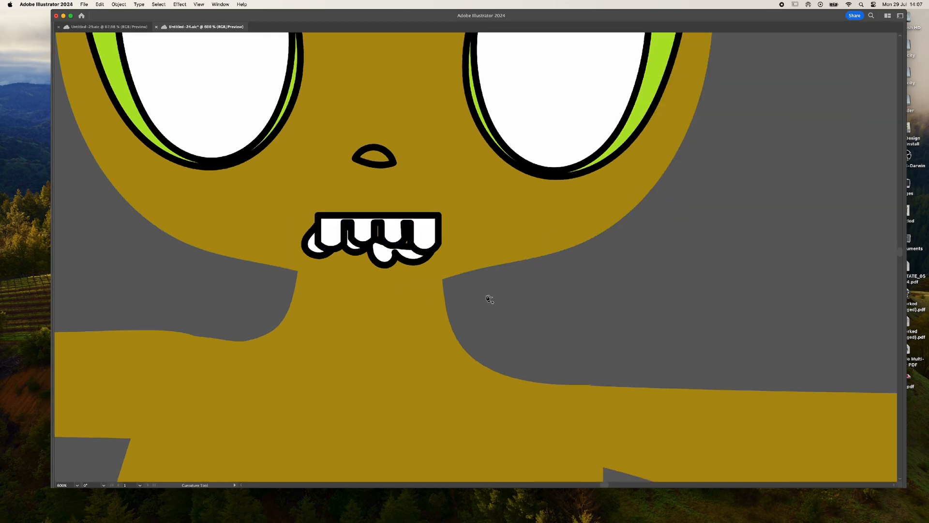
{"action": "scroll", "coordinate": [489, 298], "scroll_direction": "down", "scroll_amount": 5, "text": "alt"}
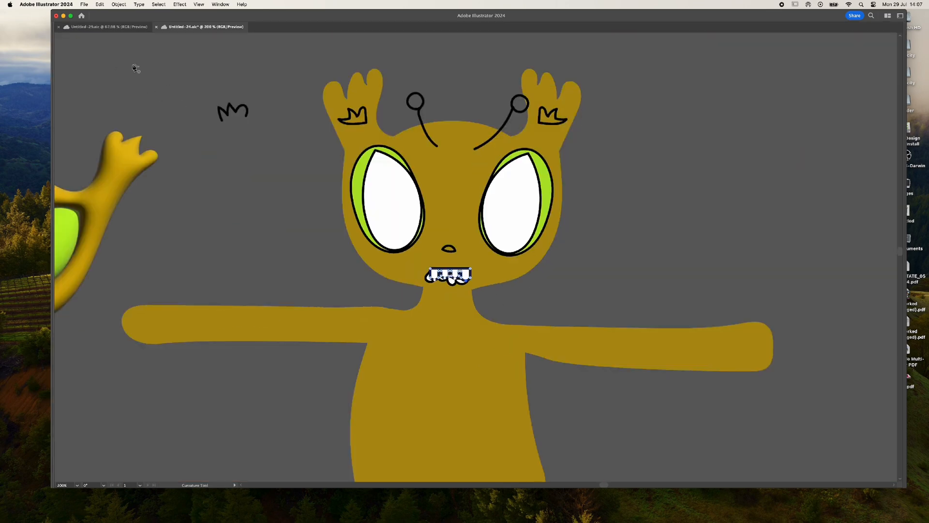
{"action": "key", "text": "Tab"}
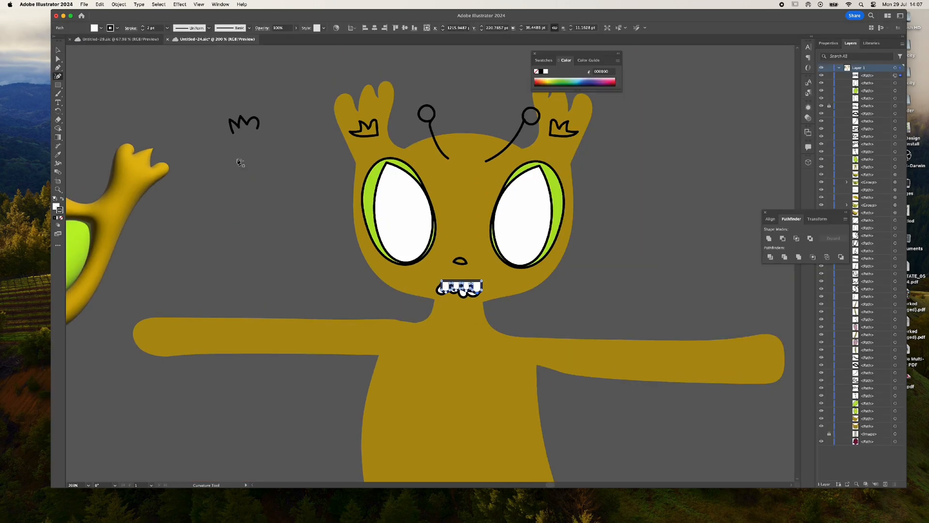
Try to move the original crooked teeth out from behind the new teeth, undoing each misplaced move
{"action": "left_click", "coordinate": [58, 50]}
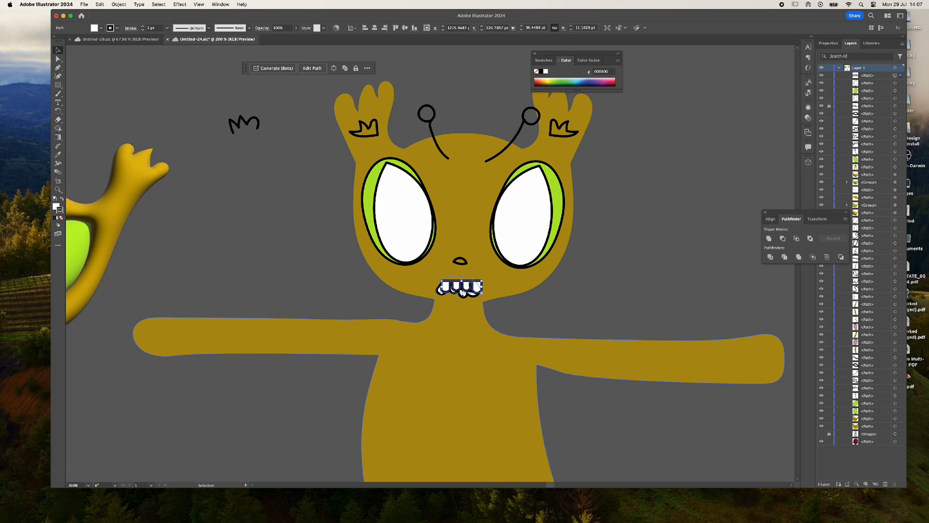
{"action": "left_click_drag", "start_coordinate": [464, 296], "coordinate": [394, 290]}
{"action": "key", "text": "super+z"}
{"action": "left_click", "coordinate": [524, 304]}
{"action": "key", "text": "super+z"}
{"action": "left_click", "coordinate": [590, 279]}
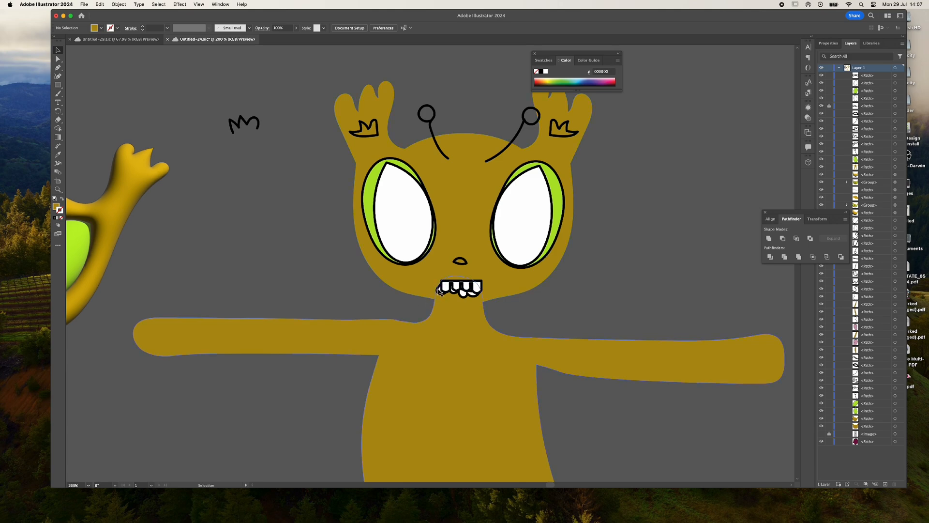
{"action": "mouse_move", "coordinate": [438, 290]}
{"action": "left_mouse_down"}
{"action": "mouse_move", "coordinate": [409, 290]}
{"action": "mouse_move", "coordinate": [442, 294]}
{"action": "left_mouse_up"}
{"action": "key", "text": "super+z"}
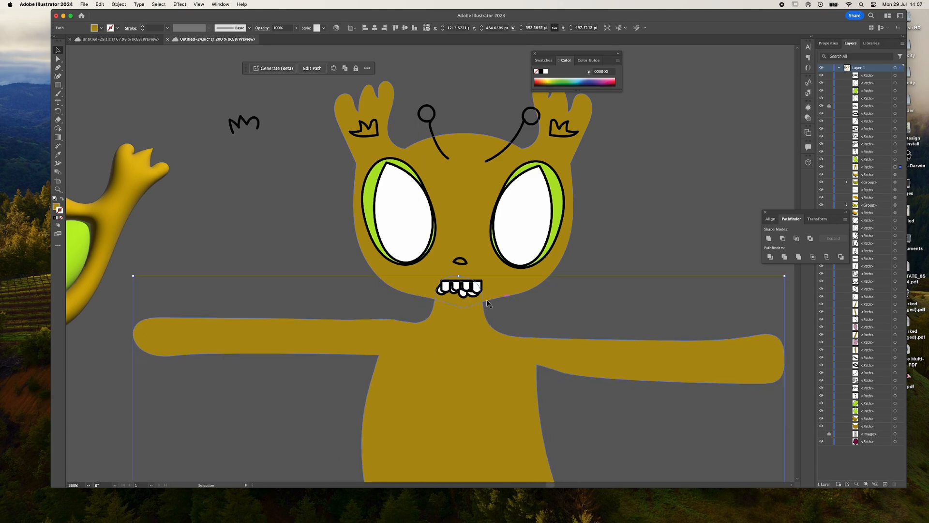
Temporarily hide the body and new teeth, try to move the original crooked teeth, undo each attempt and show both shapes again
{"action": "scroll", "coordinate": [477, 307], "scroll_direction": "up", "scroll_amount": 5, "text": "alt"}
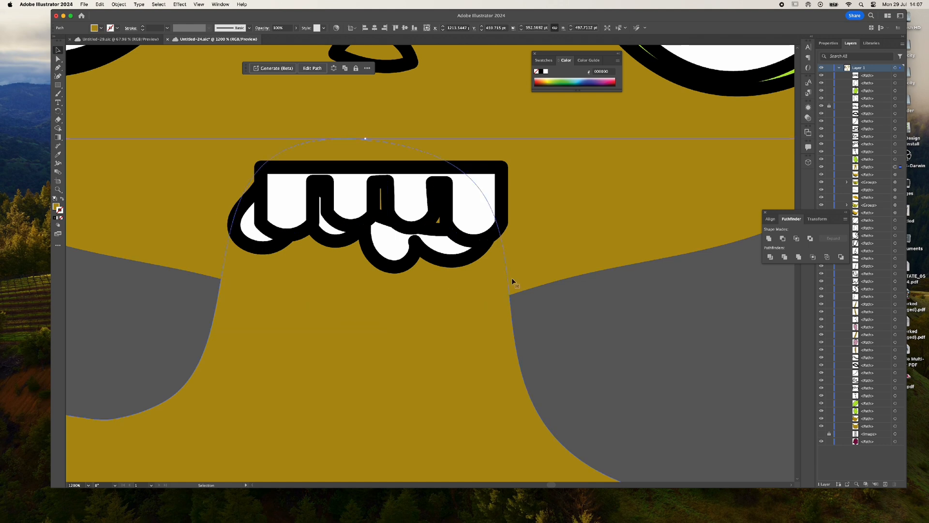
{"action": "left_click", "coordinate": [822, 166]}
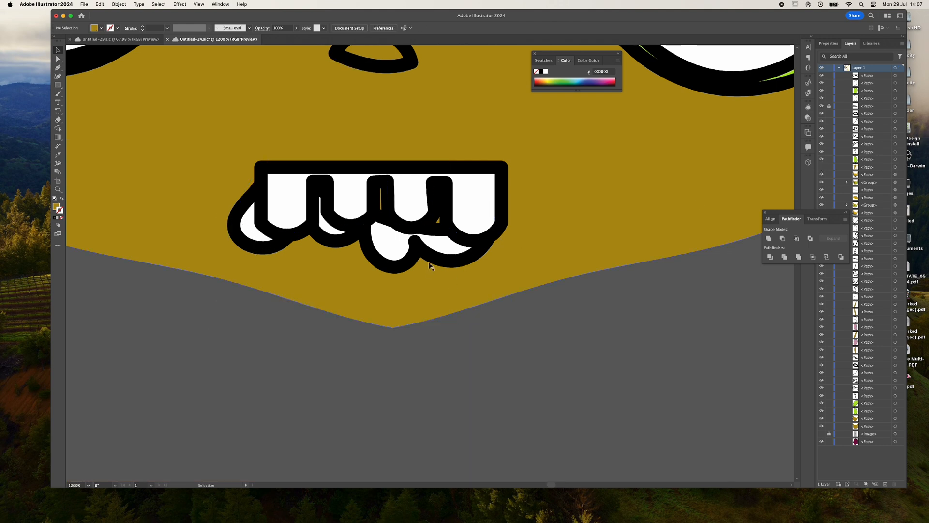
{"action": "left_click", "coordinate": [433, 262]}
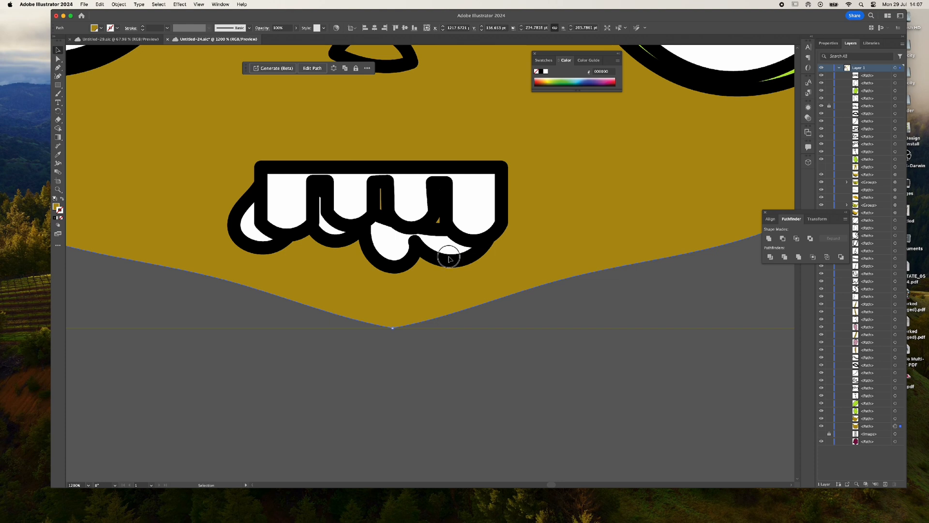
{"action": "left_click", "coordinate": [822, 75]}
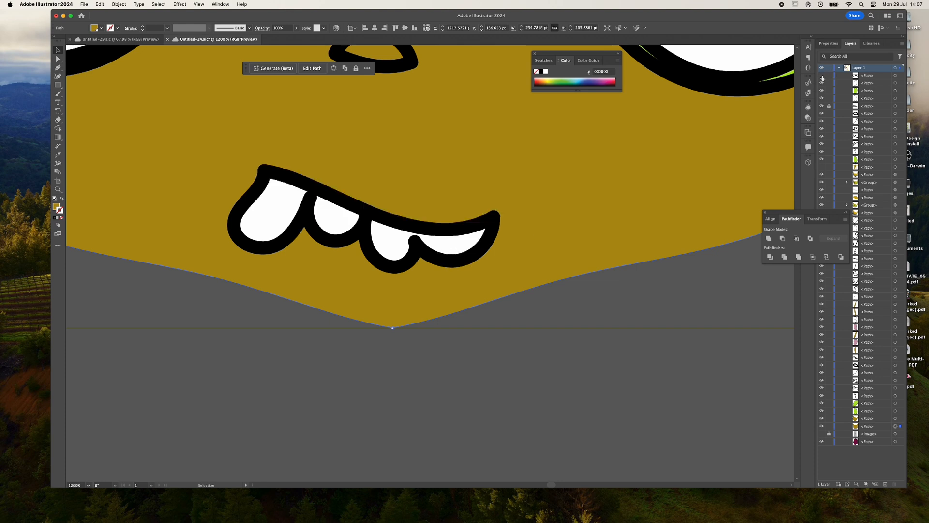
{"action": "left_click", "coordinate": [822, 75]}
{"action": "left_click", "coordinate": [821, 75]}
{"action": "mouse_move", "coordinate": [552, 240]}
{"action": "left_mouse_down"}
{"action": "mouse_move", "coordinate": [604, 239]}
{"action": "mouse_move", "coordinate": [566, 245]}
{"action": "left_mouse_up"}
{"action": "key", "text": "super+z"}
{"action": "left_click_drag", "start_coordinate": [818, 215], "coordinate": [706, 349]}
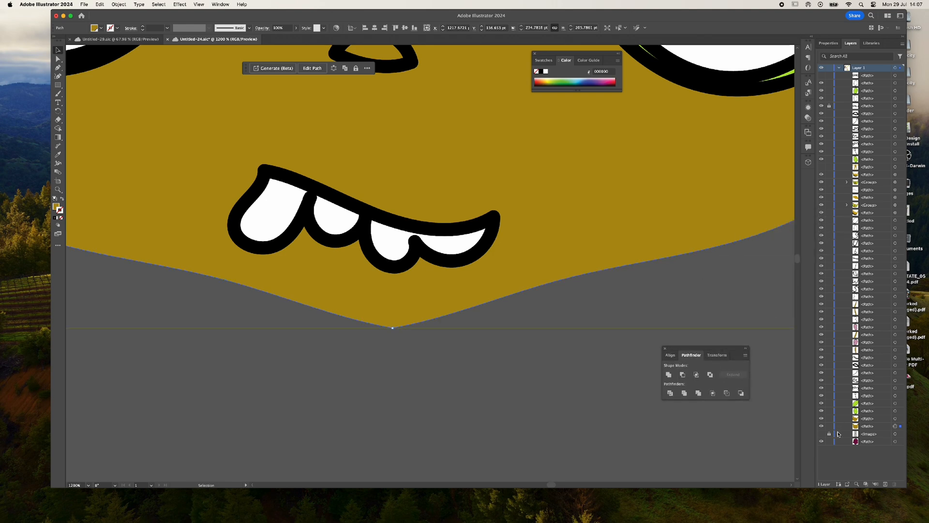
{"action": "left_click_drag", "start_coordinate": [487, 231], "coordinate": [467, 229]}
{"action": "key", "text": "super+z"}
{"action": "left_click", "coordinate": [823, 80]}
{"action": "left_click", "coordinate": [823, 169]}
Unlock the original crooked teeth and move them off the face to the empty canvas beside the artboard
{"action": "left_click", "coordinate": [432, 256]}
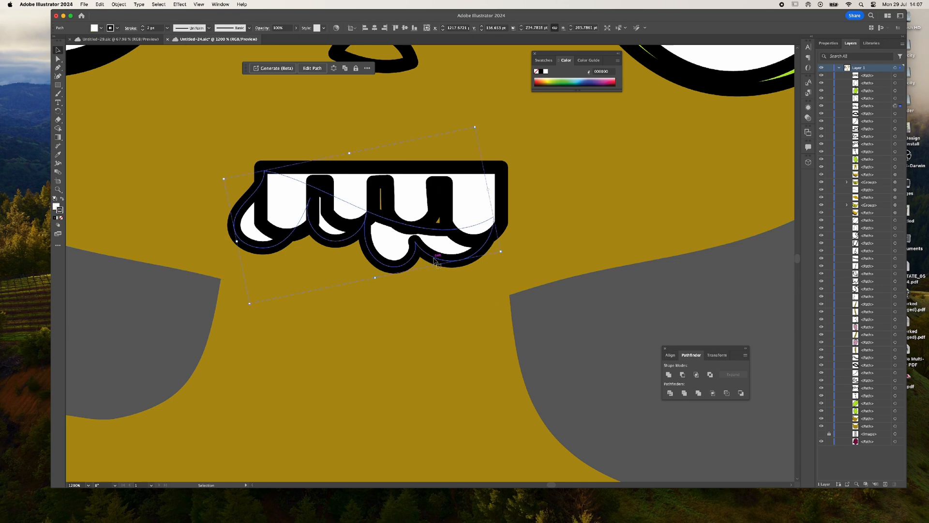
{"action": "scroll", "coordinate": [452, 258], "scroll_direction": "down", "scroll_amount": 7, "text": "alt"}
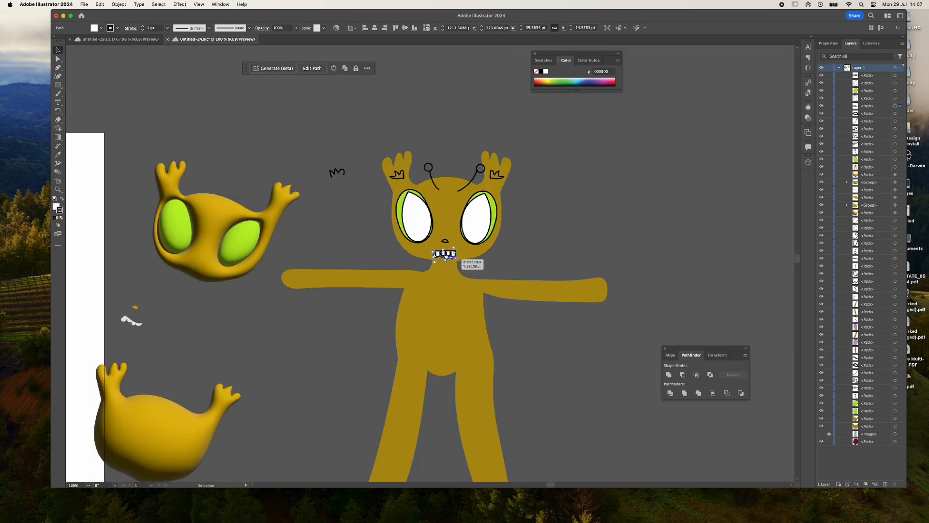
{"action": "left_click_drag", "start_coordinate": [448, 257], "coordinate": [130, 265]}
{"action": "left_click", "coordinate": [213, 311]}
Remove the black outline from the new white teeth
{"action": "scroll", "coordinate": [472, 279], "scroll_direction": "up", "scroll_amount": 3, "text": "alt"}
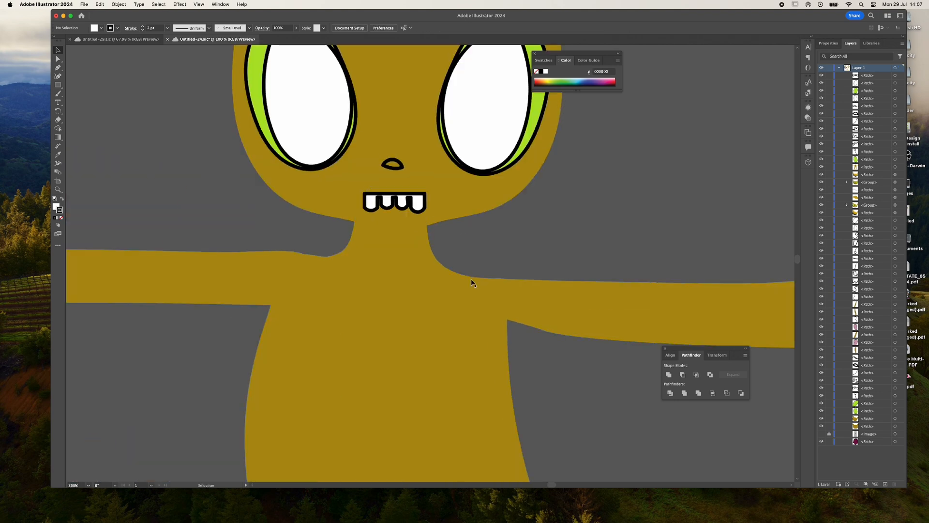
{"action": "left_click", "coordinate": [417, 205]}
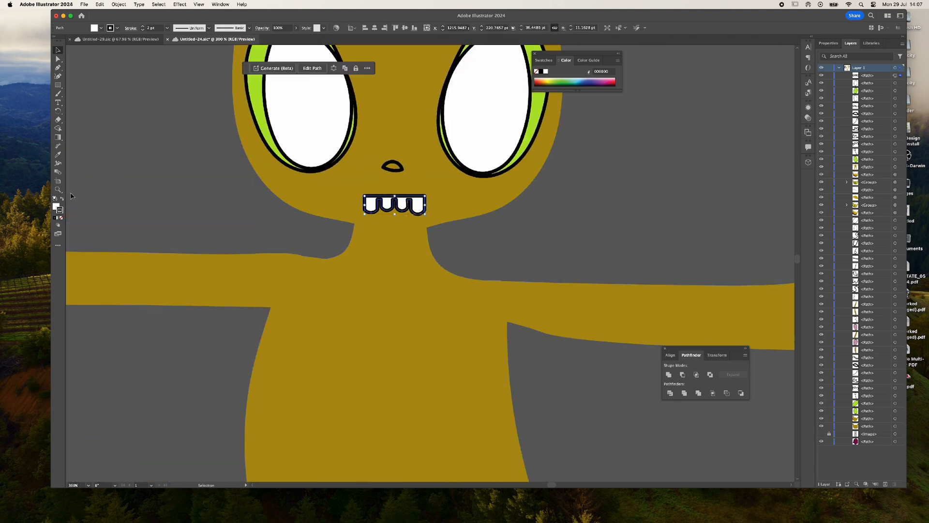
{"action": "left_click", "coordinate": [61, 218]}
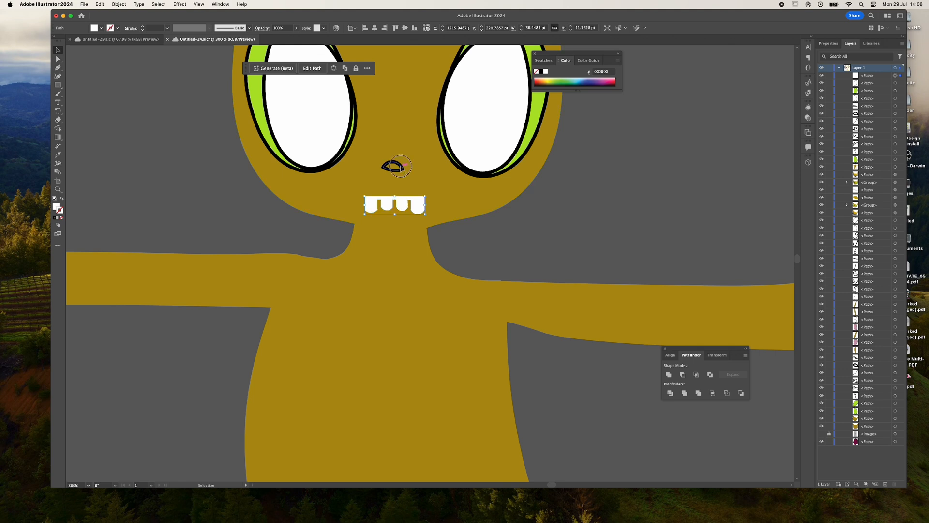
Give the nose the body's fill without an outline, using the Eyedropper, and darken that fill to a deep brown
{"action": "left_click", "coordinate": [394, 171]}
{"action": "left_click", "coordinate": [58, 154]}
{"action": "left_click", "coordinate": [413, 129]}
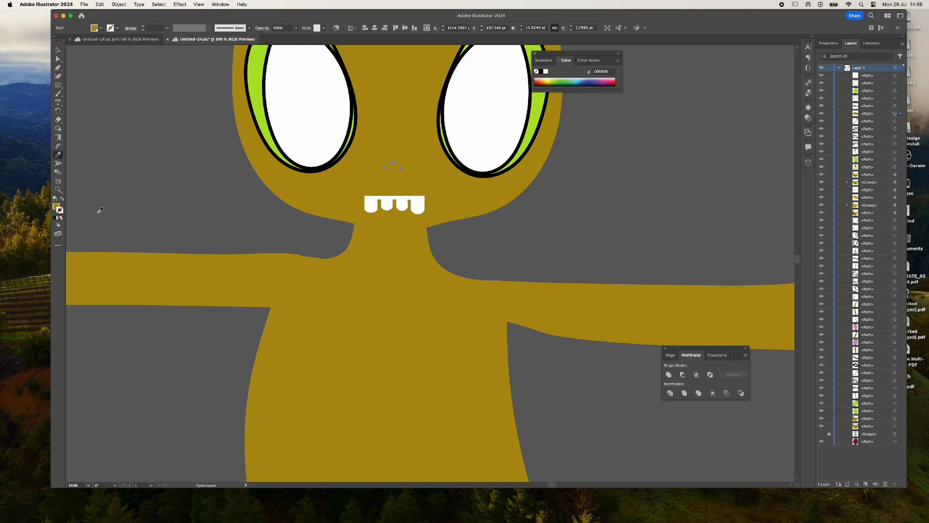
{"action": "double_click", "coordinate": [58, 207]}
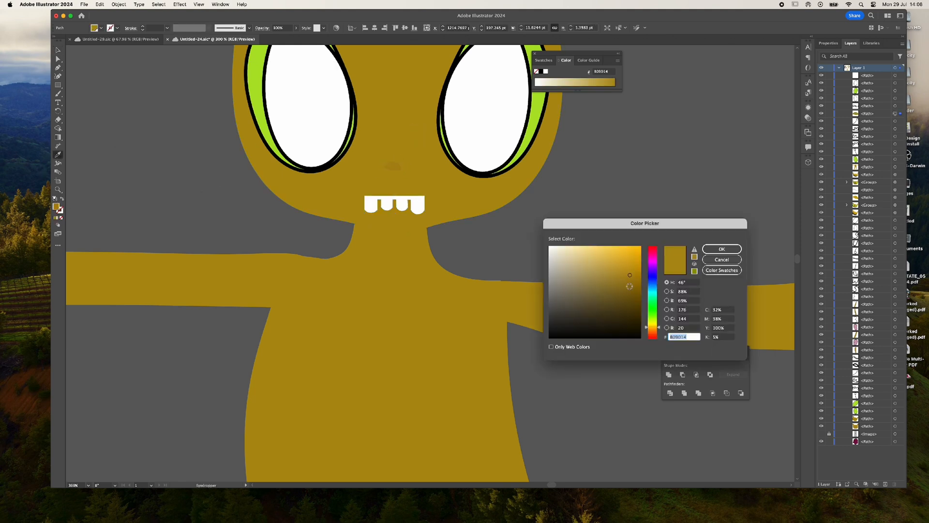
{"action": "left_click", "coordinate": [629, 290]}
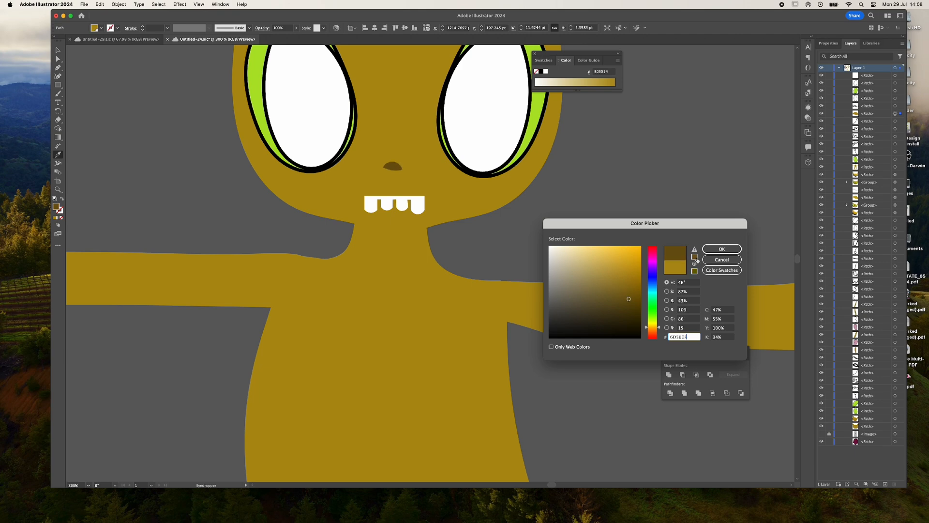
{"action": "left_click", "coordinate": [722, 249]}
{"action": "key", "text": "v"}
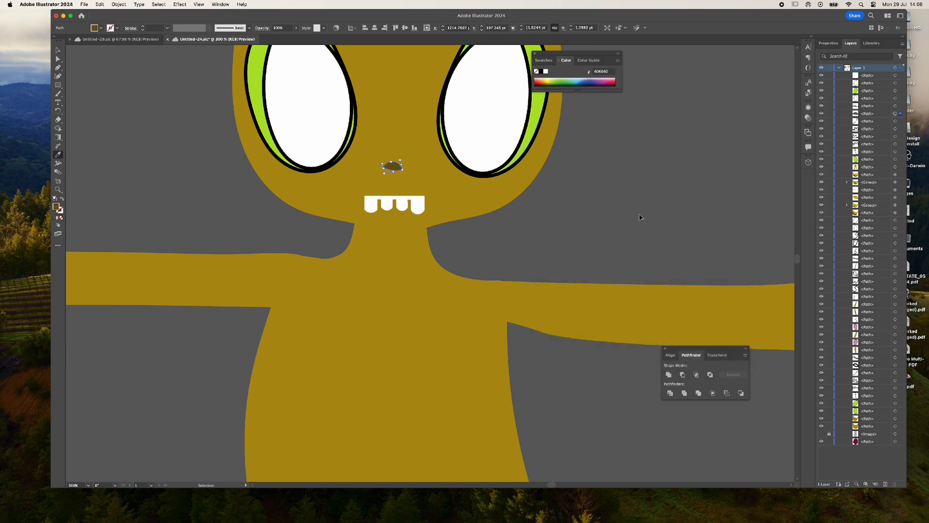
{"action": "scroll", "coordinate": [643, 211], "scroll_direction": "down", "scroll_amount": 5, "text": "alt"}
{"action": "scroll", "coordinate": [697, 215], "scroll_direction": "up", "scroll_amount": 3, "text": "alt"}
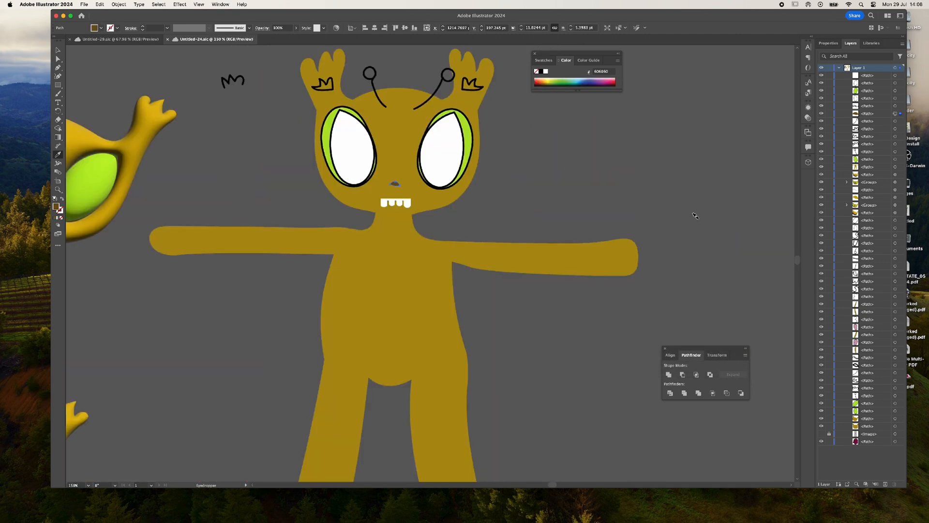
{"action": "key", "text": "v"}
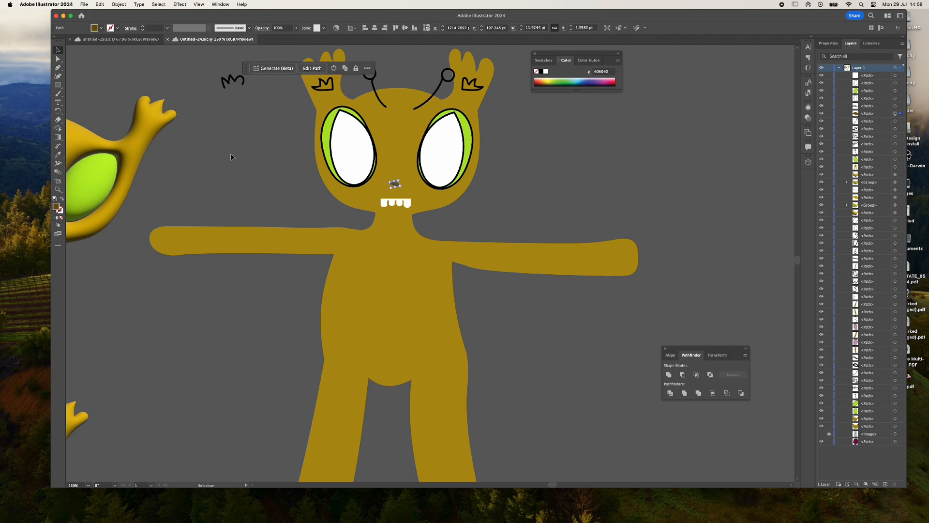
{"action": "left_click", "coordinate": [231, 157]}
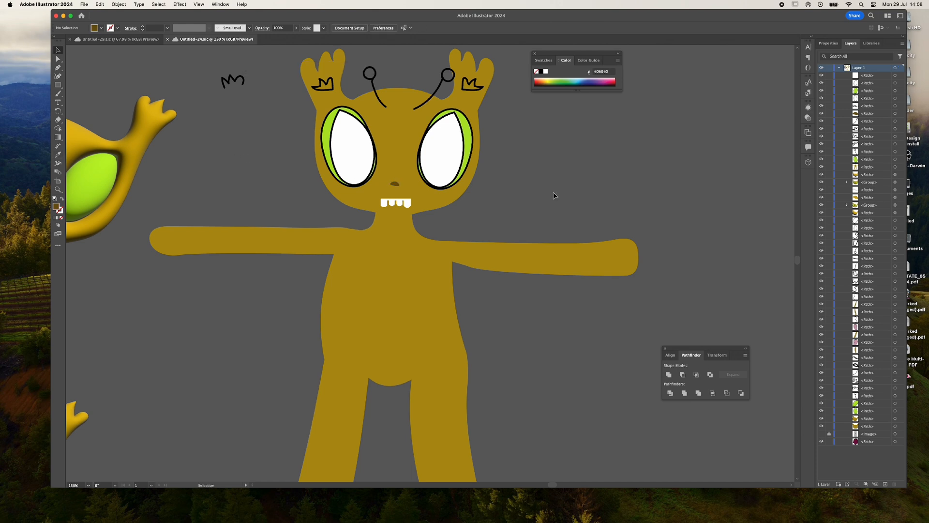
Apply the nose's dark brown fill without an outline to both palm markings using the Eyedropper
{"action": "scroll", "coordinate": [524, 126], "scroll_direction": "up", "scroll_amount": 3}
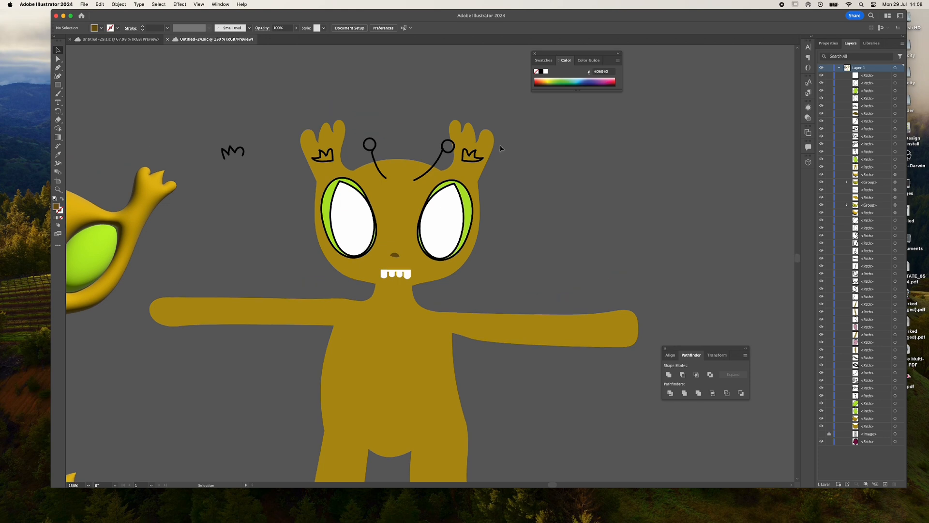
{"action": "scroll", "coordinate": [423, 159], "scroll_direction": "up", "scroll_amount": 1}
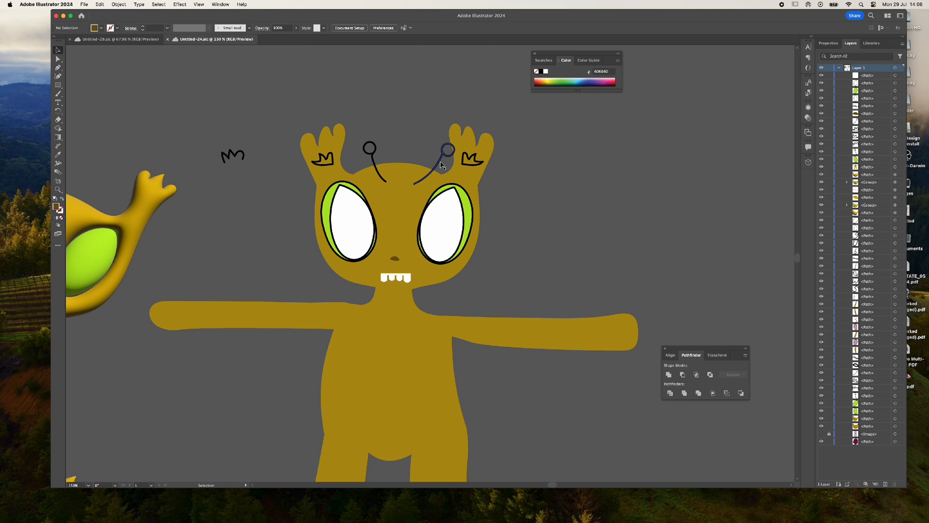
{"action": "left_click", "coordinate": [476, 162]}
{"action": "left_click", "coordinate": [329, 157], "text": "shift"}
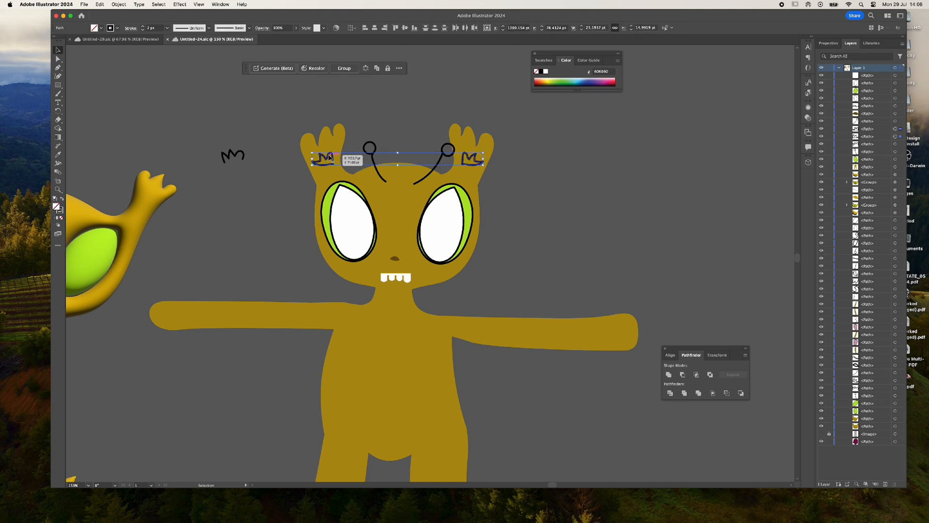
{"action": "left_click", "coordinate": [58, 155]}
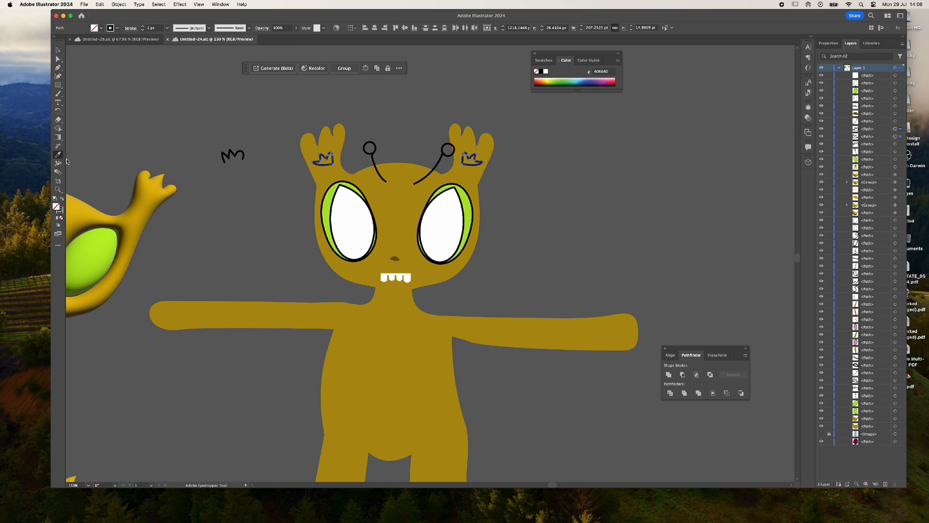
{"action": "left_click", "coordinate": [395, 258]}
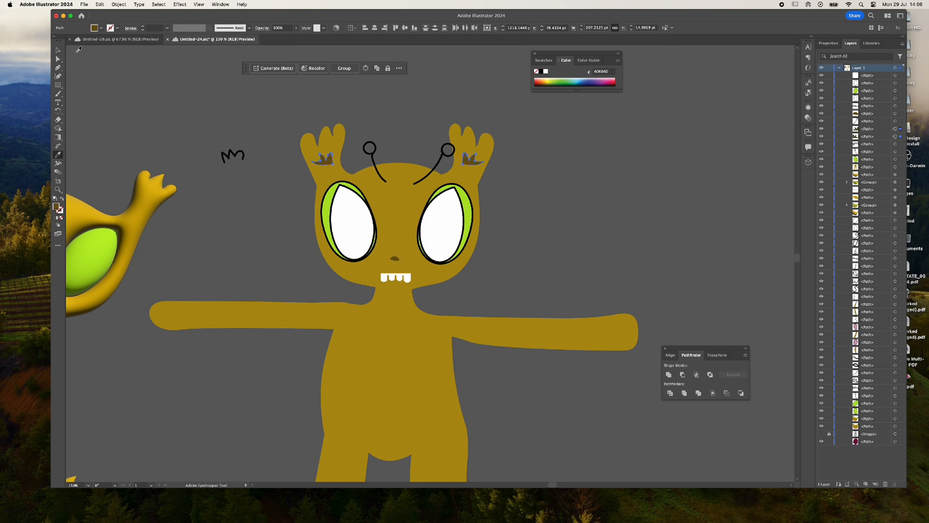
{"action": "left_click", "coordinate": [58, 50]}
{"action": "left_click", "coordinate": [200, 125]}
Save the document and place a duplicate of the whole flat character on the empty canvas to its upper right
{"action": "scroll", "coordinate": [525, 282], "scroll_direction": "down", "scroll_amount": 5, "text": "alt"}
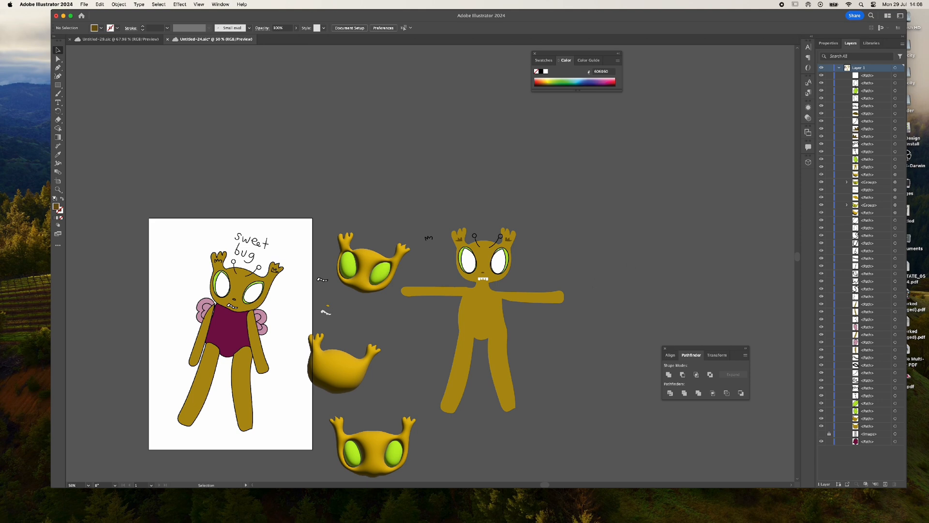
{"action": "key", "text": "super+s"}
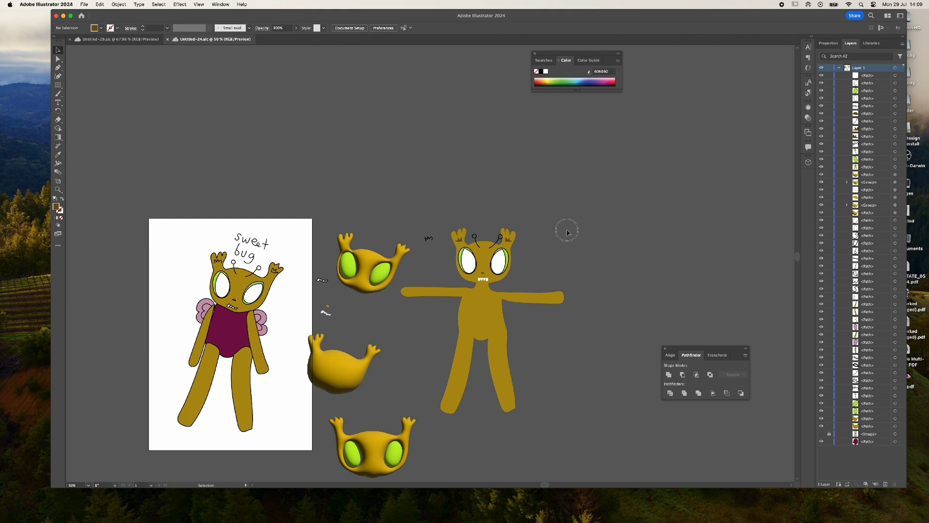
{"action": "left_click_drag", "start_coordinate": [564, 228], "coordinate": [445, 424]}
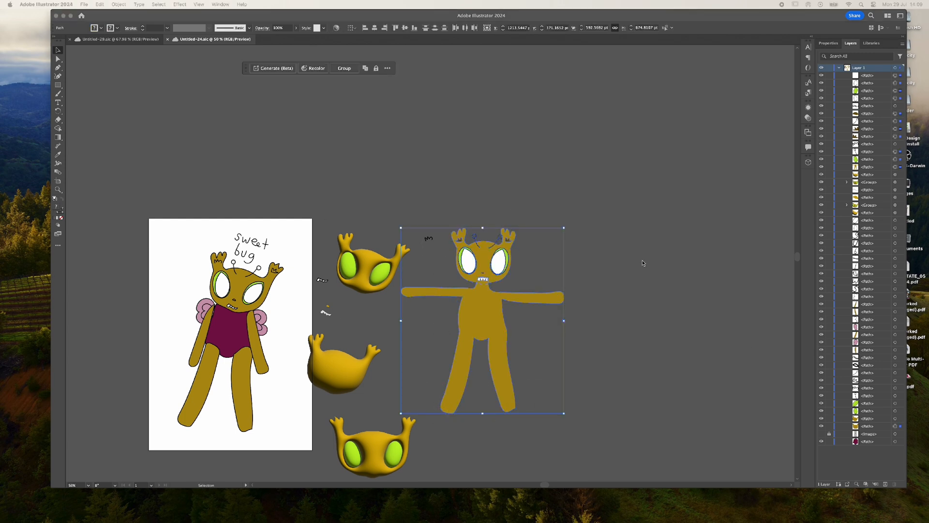
{"action": "left_click", "coordinate": [603, 283]}
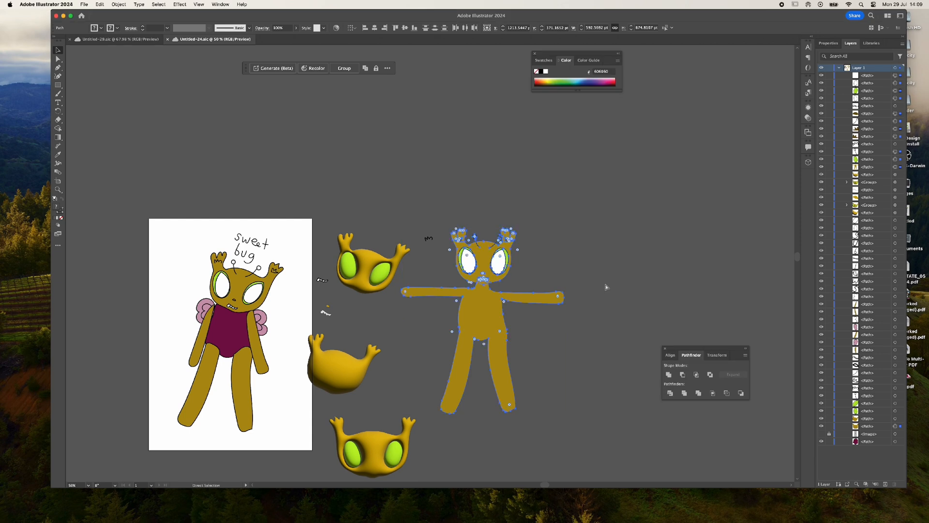
{"action": "mouse_move", "coordinate": [478, 291]}
{"action": "left_mouse_down", "text": "alt"}
{"action": "mouse_move", "coordinate": [426, 234]}
{"action": "mouse_move", "coordinate": [635, 171]}
{"action": "mouse_move", "coordinate": [656, 174]}
{"action": "left_mouse_up", "text": "alt"}
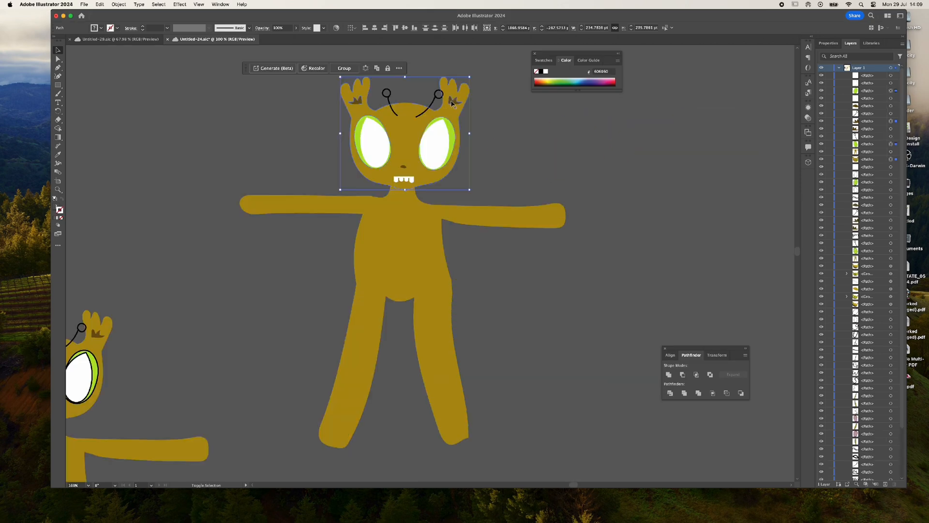
Group the copied head with its green eyes and palm markings, and hide the white shape in its rightmost eye
{"action": "left_click", "coordinate": [452, 103], "text": "shift"}
{"action": "left_click_drag", "start_coordinate": [722, 348], "coordinate": [669, 268]}
{"action": "left_click", "coordinate": [345, 70]}
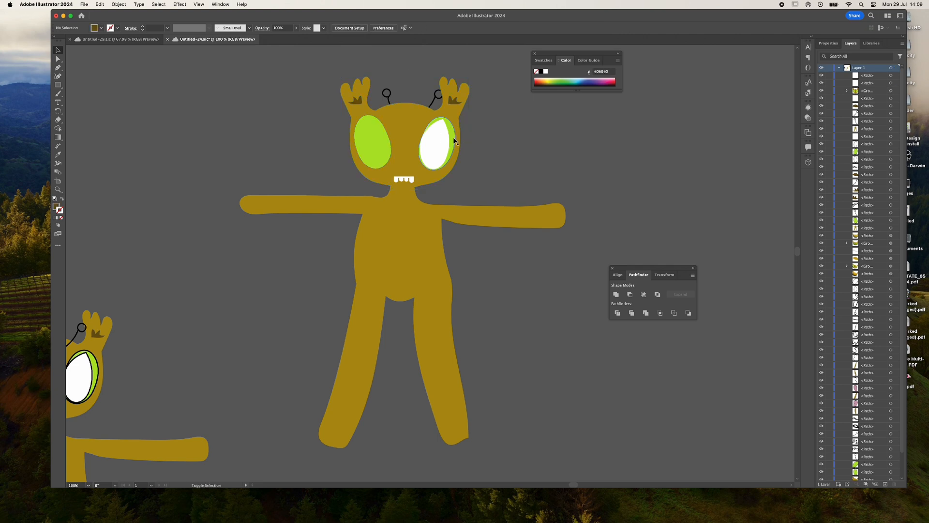
{"action": "left_click", "coordinate": [435, 137]}
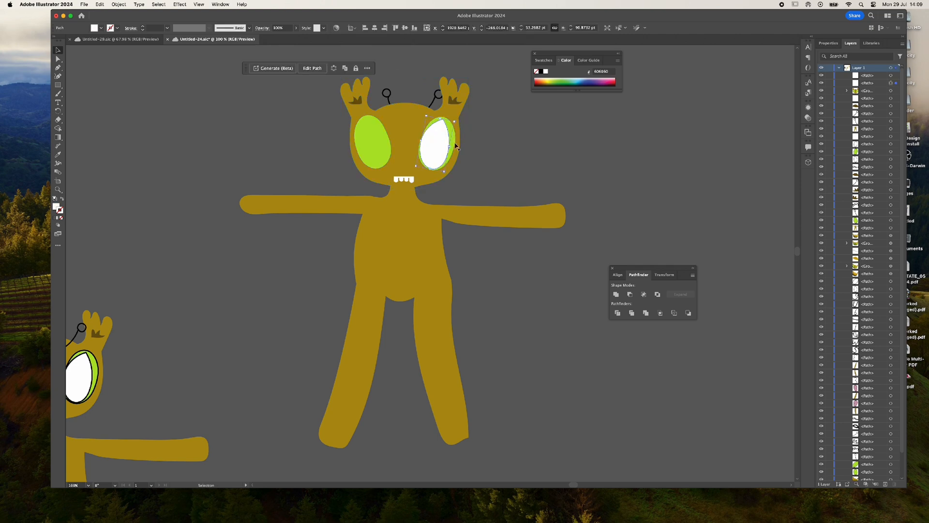
{"action": "left_click", "coordinate": [821, 83]}
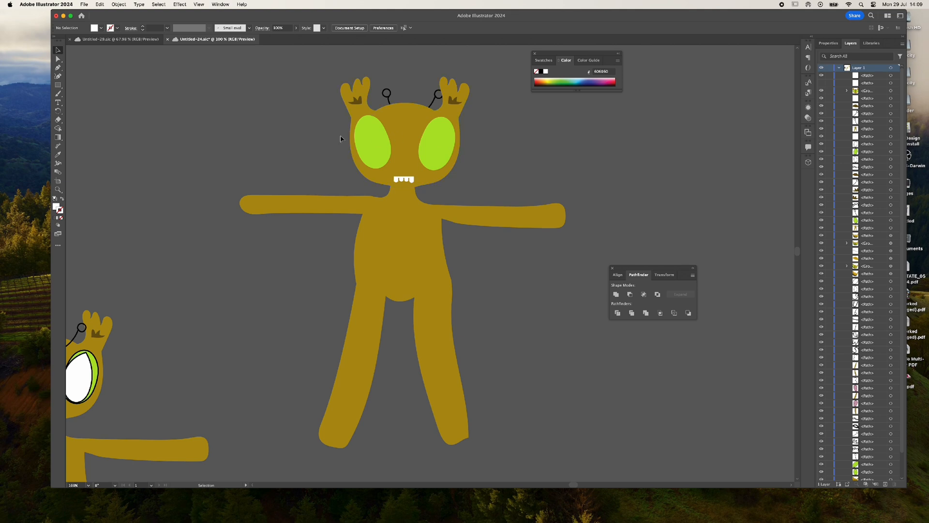
Group the copied head and eye shapes together and apply the 3D Inflate effect to the group
{"action": "left_click_drag", "start_coordinate": [333, 138], "coordinate": [483, 165]}
{"action": "key", "text": "super+g"}
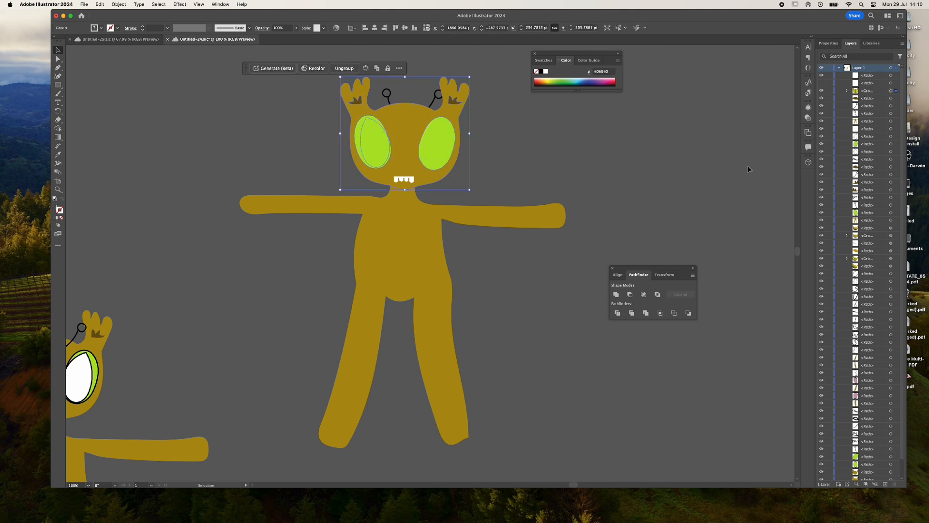
{"action": "left_click", "coordinate": [807, 163]}
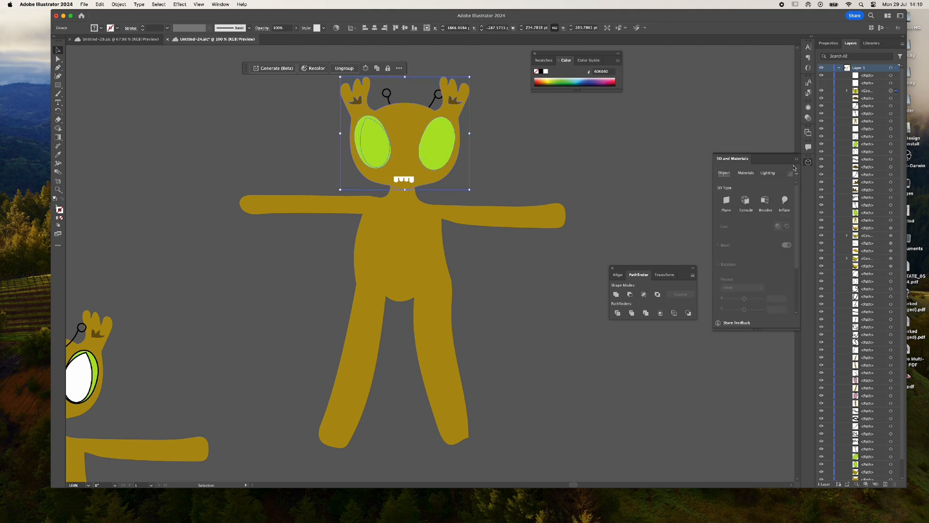
{"action": "left_click", "coordinate": [785, 202]}
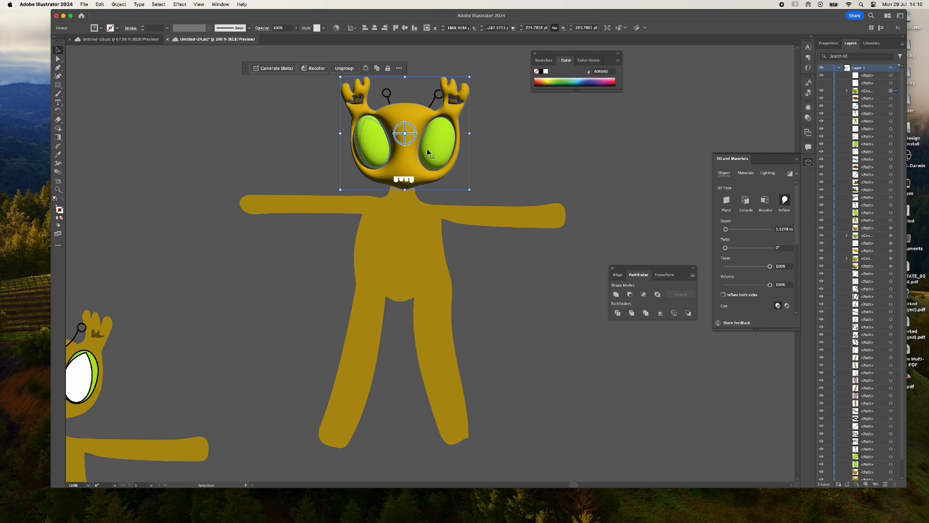
Try rotating the inflated head sideways around its vertical axis, and undo the rotation
{"action": "left_click_drag", "start_coordinate": [407, 138], "coordinate": [443, 140]}
{"action": "key", "text": "super+z"}
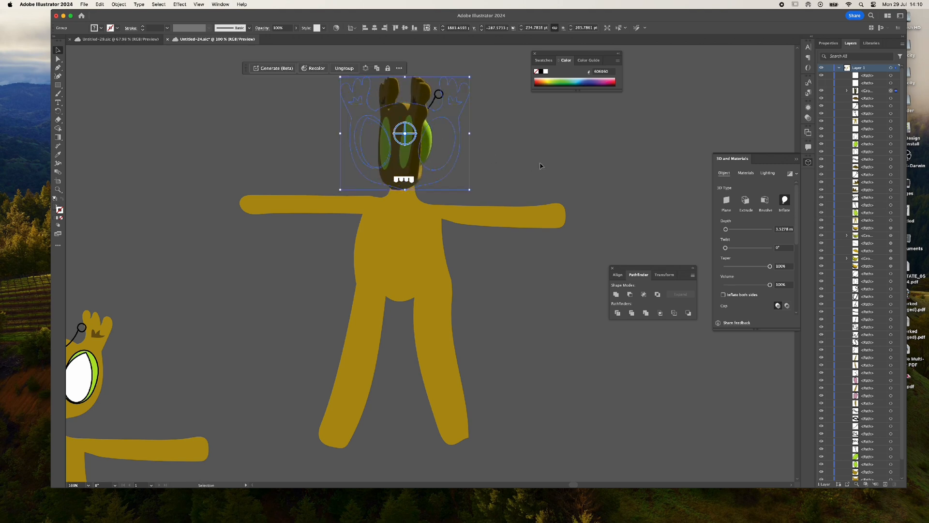
{"action": "key", "text": "super+z"}
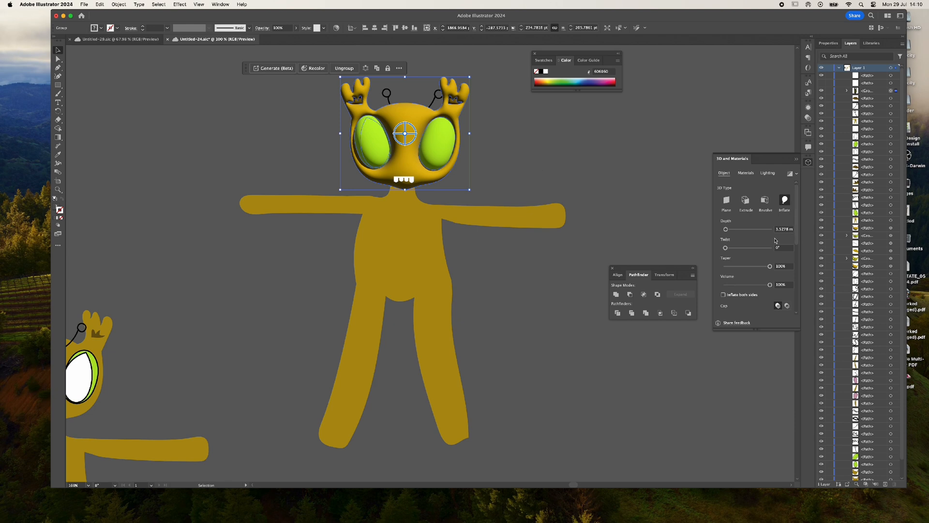
Set the inflated head group's 3D depth to 0 mm and deselect it
{"action": "left_click_drag", "start_coordinate": [725, 229], "coordinate": [697, 228]}
{"action": "left_click", "coordinate": [521, 156]}
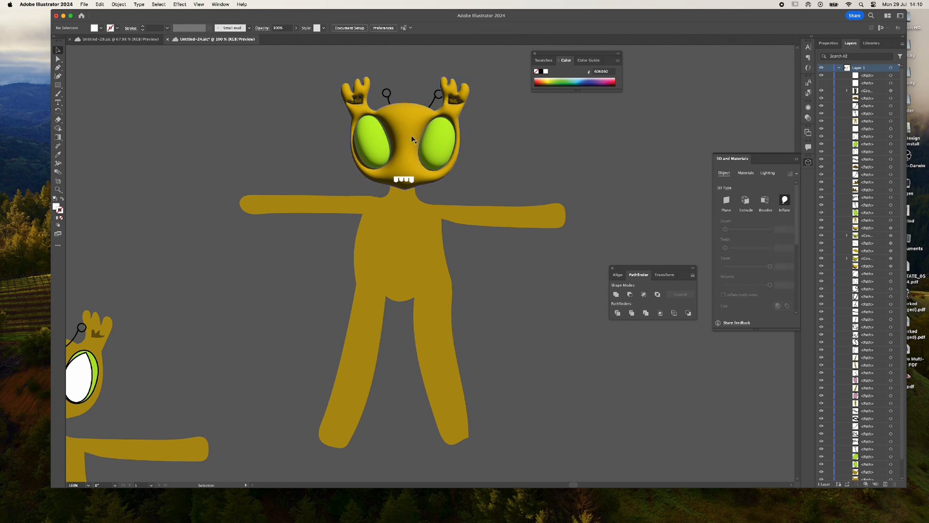
{"action": "scroll", "coordinate": [424, 142], "scroll_direction": "up", "scroll_amount": 3}
{"action": "scroll", "coordinate": [420, 194], "scroll_direction": "up", "scroll_amount": 3, "text": "alt"}
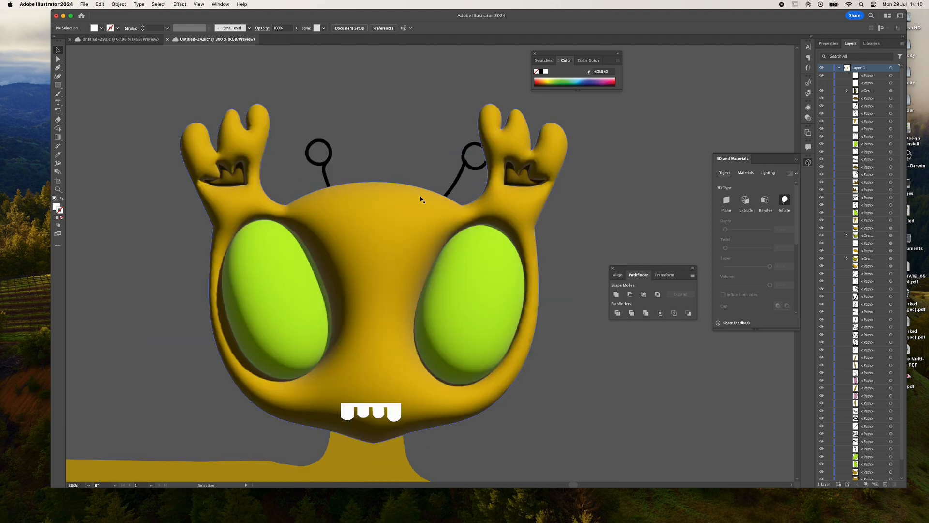
{"action": "double_click", "coordinate": [237, 180]}
{"action": "left_click", "coordinate": [237, 179]}
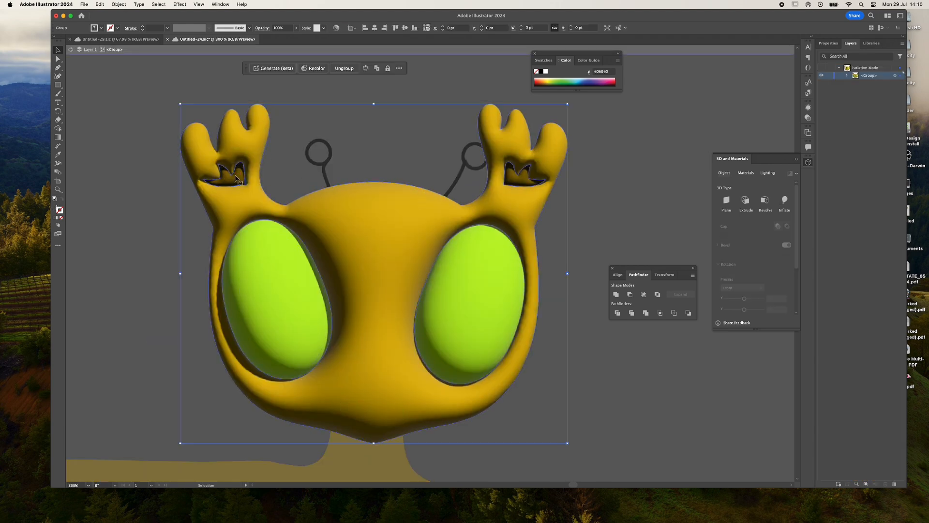
{"action": "double_click", "coordinate": [237, 179]}
{"action": "left_click", "coordinate": [237, 179]}
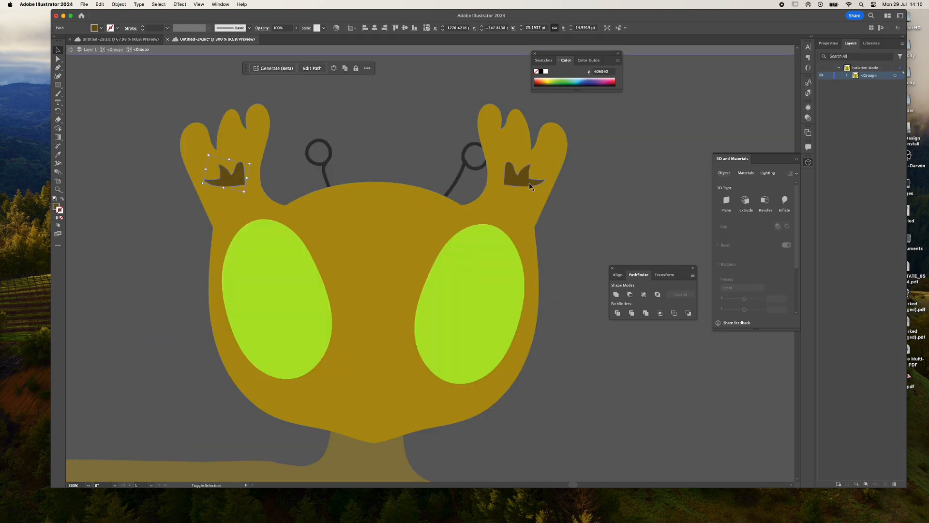
{"action": "left_click", "coordinate": [528, 182], "text": "shift"}
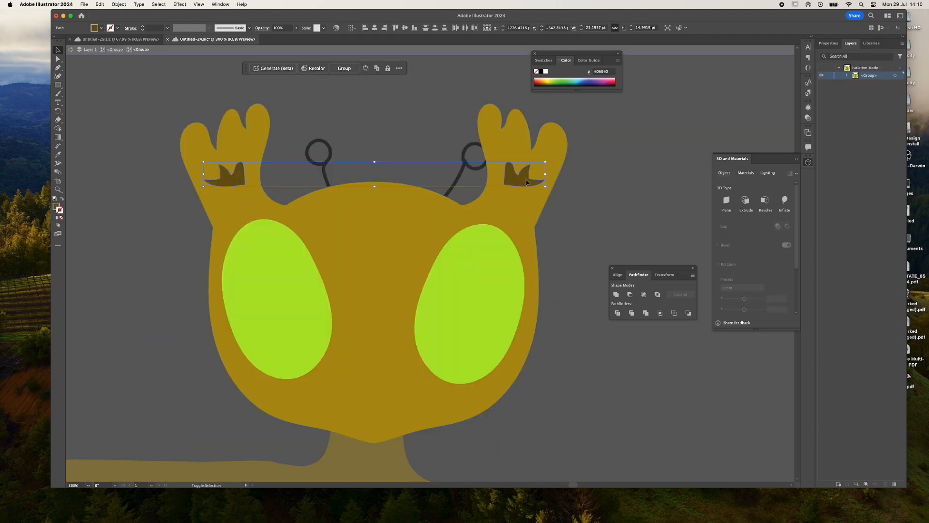
{"action": "left_click", "coordinate": [556, 187]}
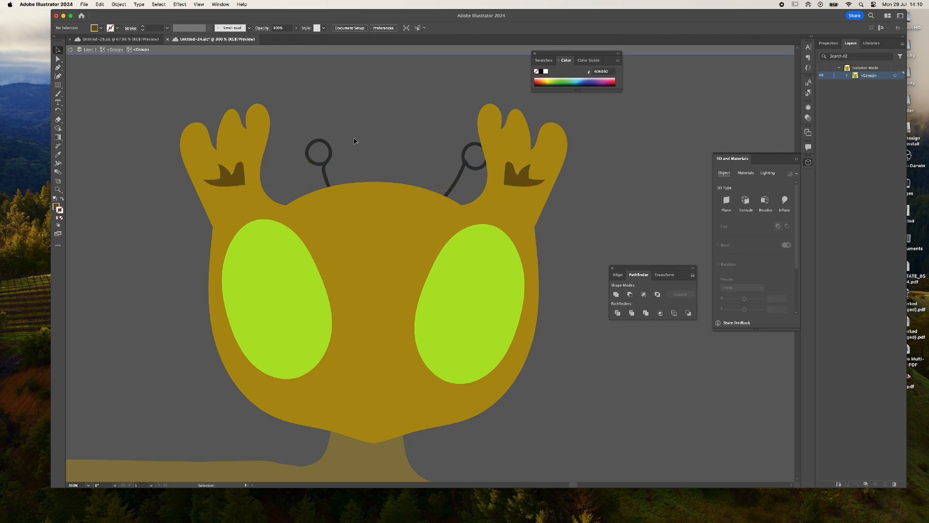
{"action": "double_click", "coordinate": [391, 110]}
Isolate the head group's flat artwork and proportionally resize the left hand's palm marking to 22 pt wide
{"action": "double_click", "coordinate": [237, 184]}
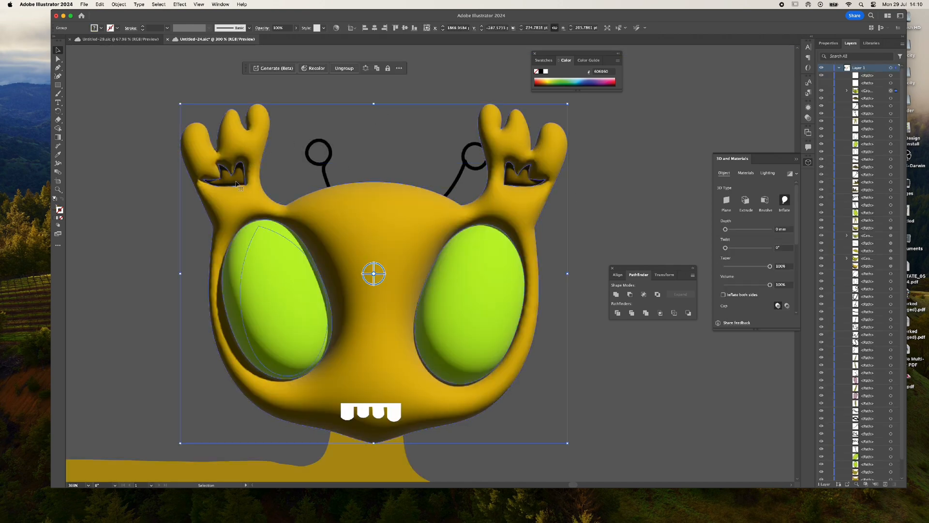
{"action": "left_click", "coordinate": [237, 183]}
{"action": "double_click", "coordinate": [236, 183]}
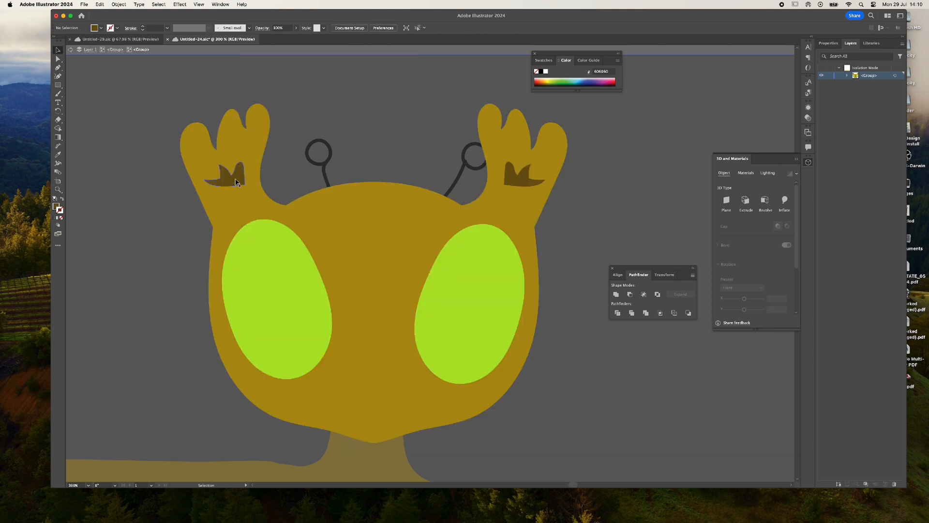
{"action": "left_click", "coordinate": [237, 182]}
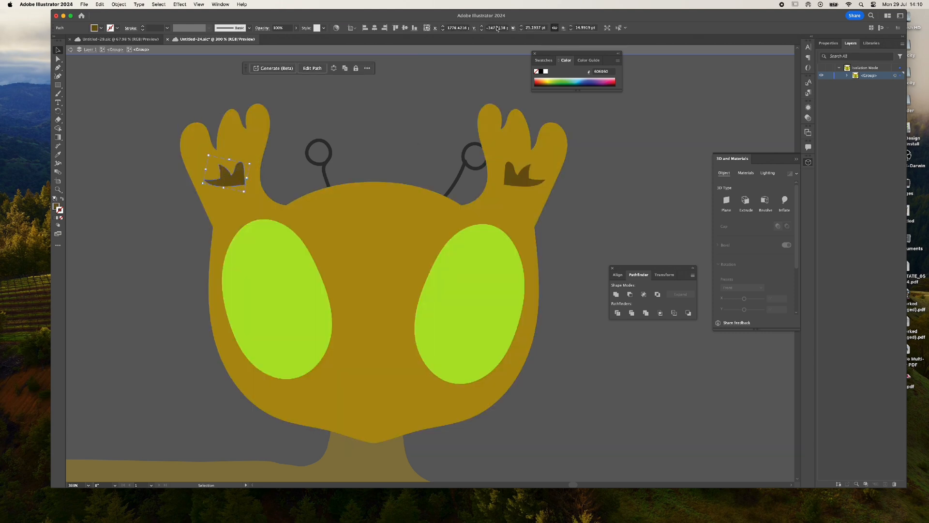
{"action": "left_click", "coordinate": [528, 28]}
{"action": "type", "text": "22"}
{"action": "key", "text": "Return"}
{"action": "double_click", "coordinate": [468, 75]}
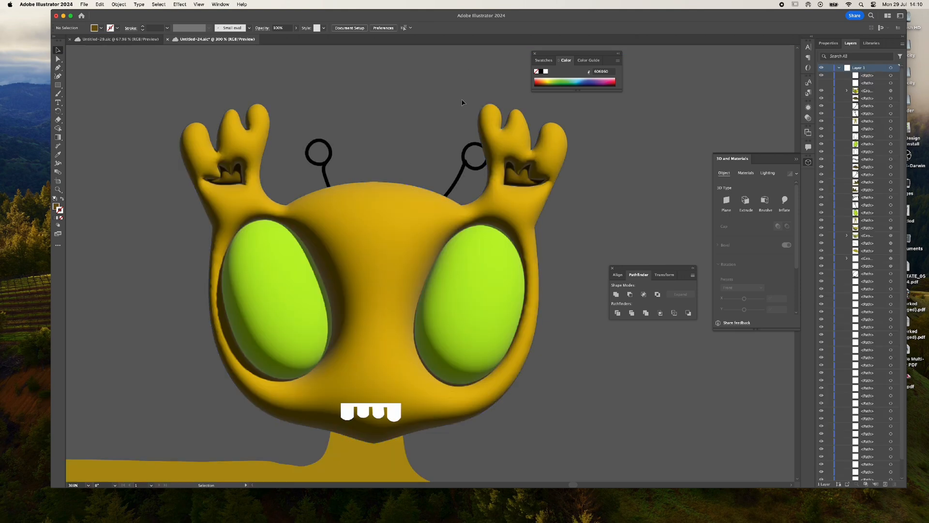
Reduce the right hand's palm marking proportionally to 22 pt wide within the head group and return to the full artwork
{"action": "double_click", "coordinate": [524, 184]}
{"action": "left_click", "coordinate": [523, 182]}
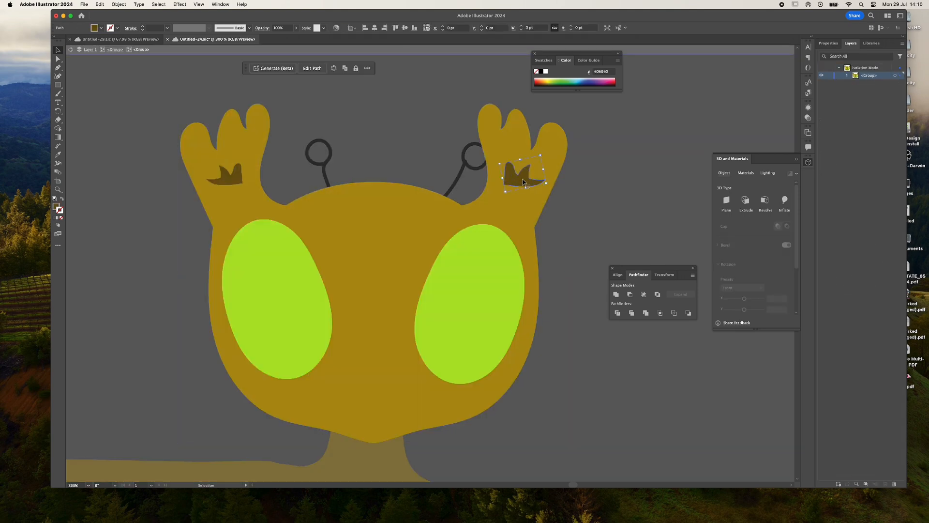
{"action": "left_click", "coordinate": [521, 30]}
{"action": "left_click", "coordinate": [522, 30]}
{"action": "left_click", "coordinate": [522, 30]}
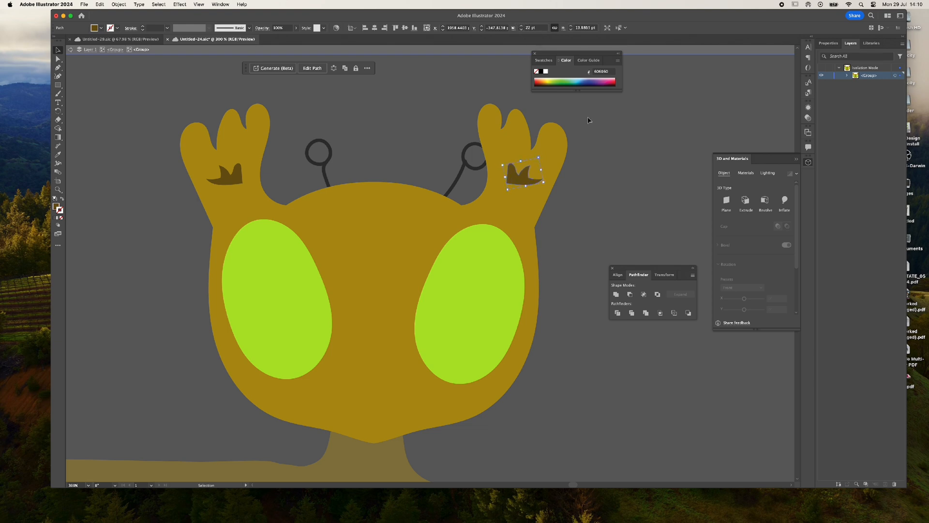
{"action": "double_click", "coordinate": [622, 200]}
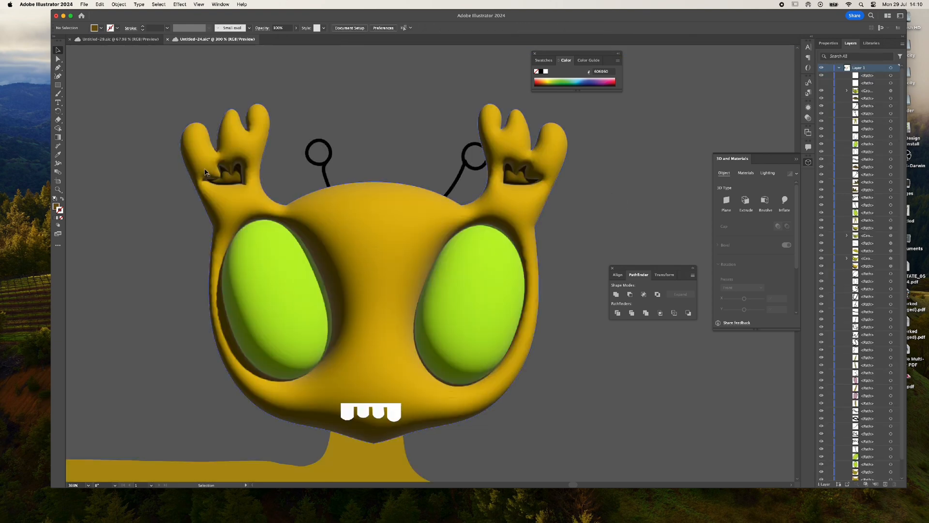
Nudge the left hand's palm marking slightly to the right inside the head group and leave isolation
{"action": "double_click", "coordinate": [231, 181]}
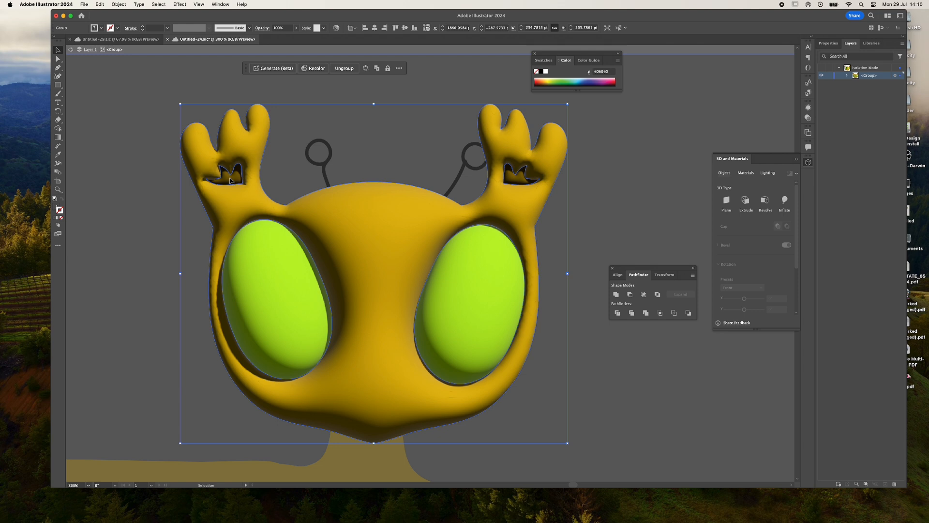
{"action": "double_click", "coordinate": [240, 179]}
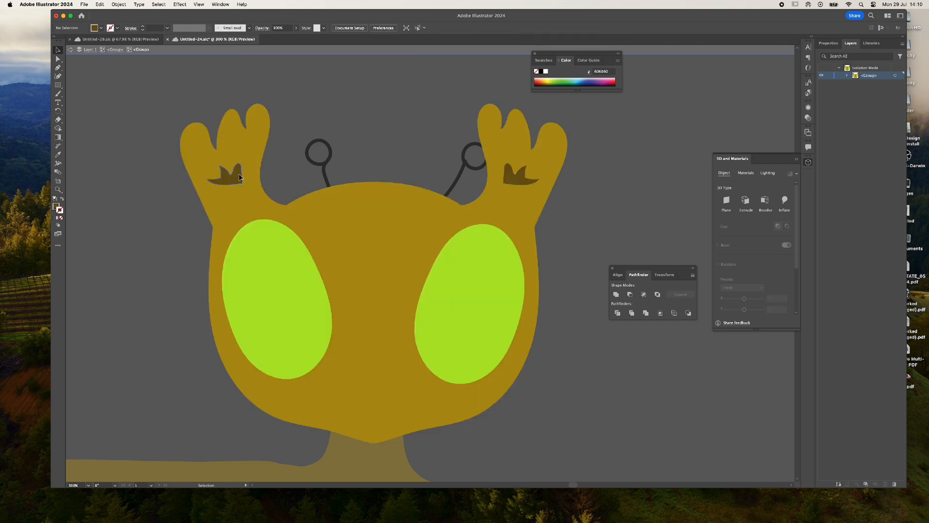
{"action": "left_click", "coordinate": [240, 177]}
{"action": "key", "text": "Up"}
{"action": "key", "text": "Right"}
{"action": "key", "text": "Right"}
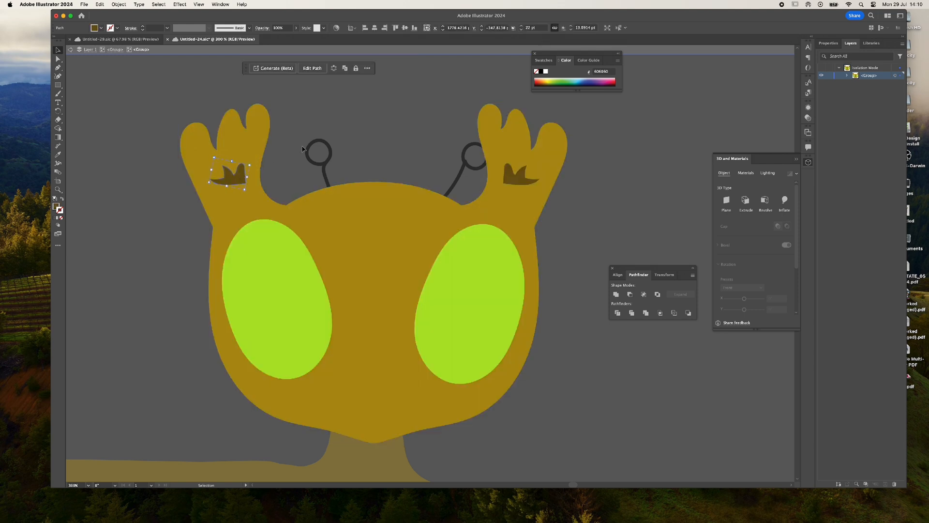
{"action": "double_click", "coordinate": [344, 111]}
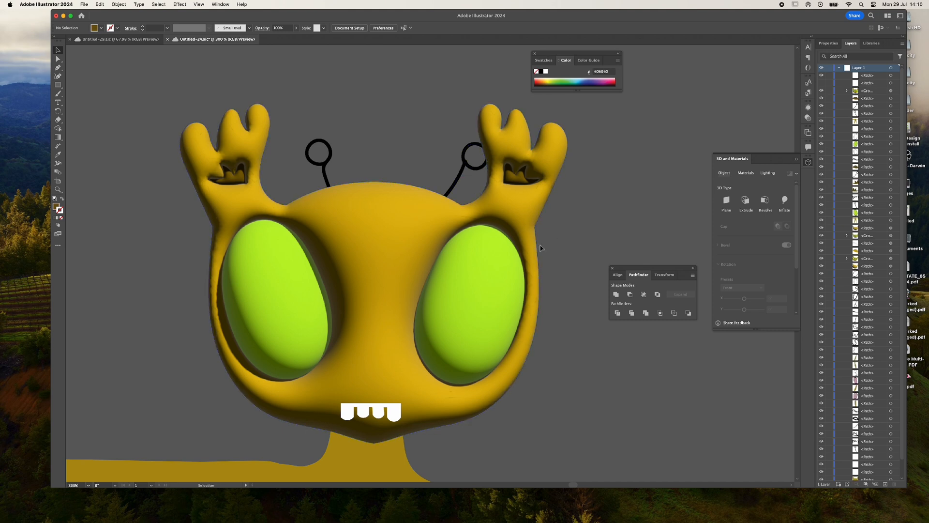
Select both green eyes inside the head group and scale them down together proportionally to 176 pt overall width
{"action": "left_click", "coordinate": [473, 323]}
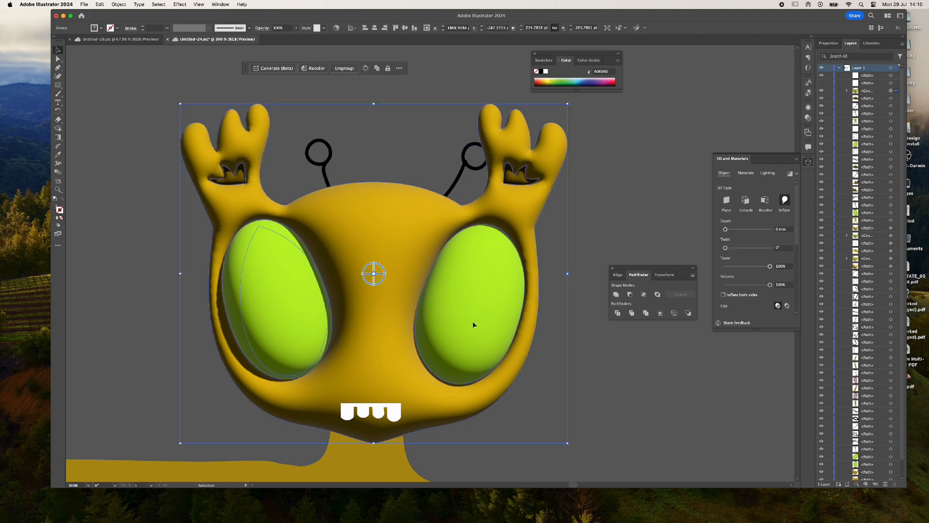
{"action": "double_click", "coordinate": [473, 323]}
{"action": "left_click", "coordinate": [473, 321]}
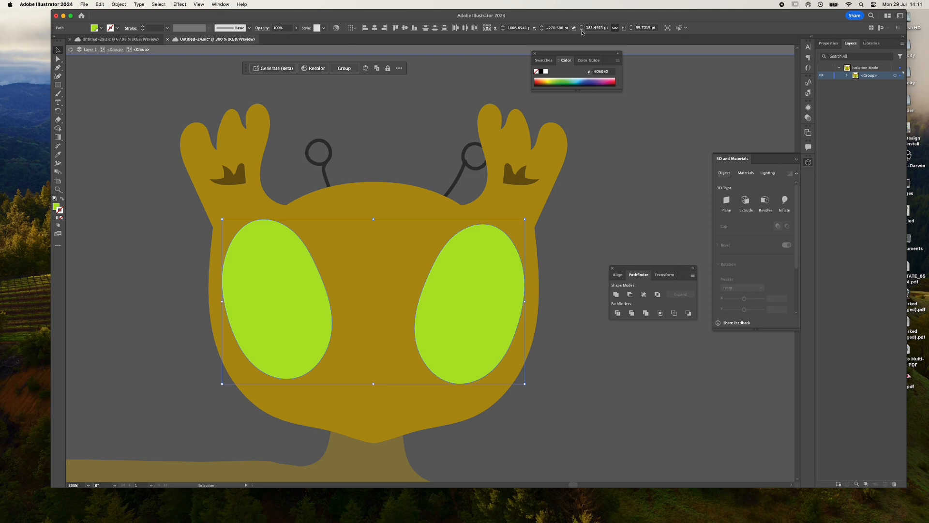
{"action": "left_click", "coordinate": [582, 30]}
{"action": "left_click", "coordinate": [582, 30]}
{"action": "left_click", "coordinate": [581, 31]}
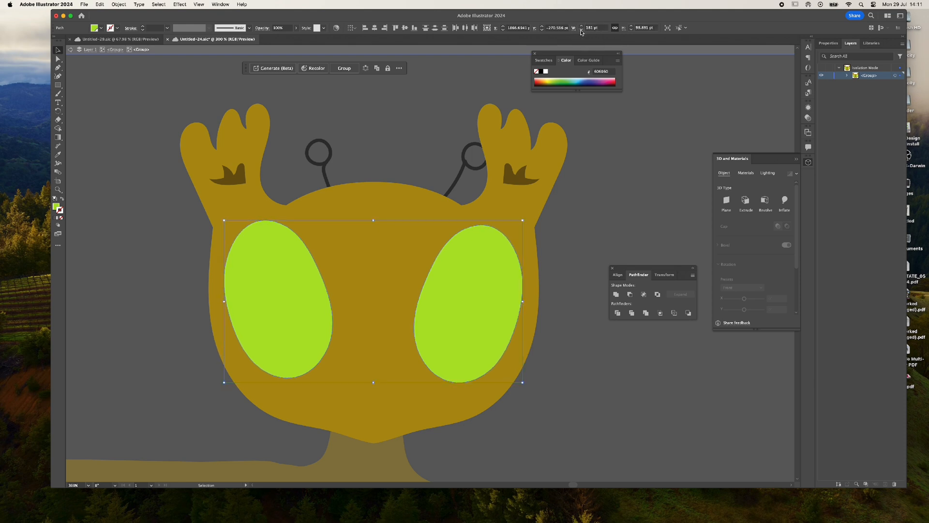
{"action": "left_click", "coordinate": [581, 30]}
{"action": "left_click", "coordinate": [582, 31]}
{"action": "left_click", "coordinate": [581, 31]}
{"action": "left_click", "coordinate": [581, 30]}
{"action": "left_click", "coordinate": [581, 30]}
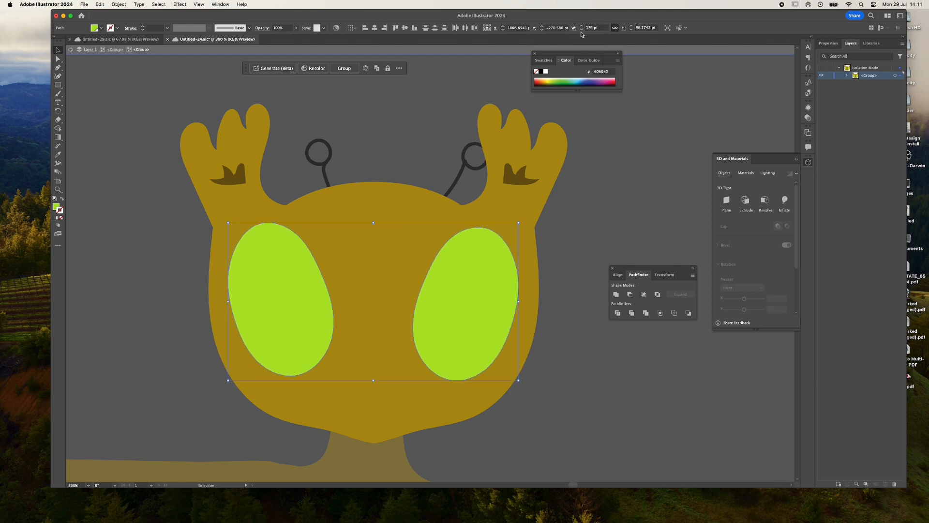
{"action": "double_click", "coordinate": [639, 153]}
{"action": "scroll", "coordinate": [621, 156], "scroll_direction": "down", "scroll_amount": 2, "text": "alt"}
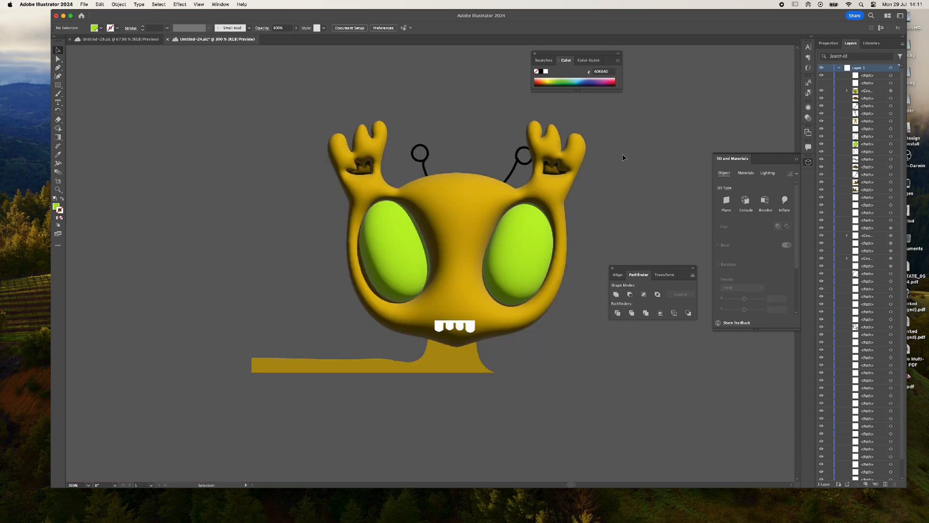
{"action": "scroll", "coordinate": [621, 158], "scroll_direction": "down", "scroll_amount": 3, "text": "alt"}
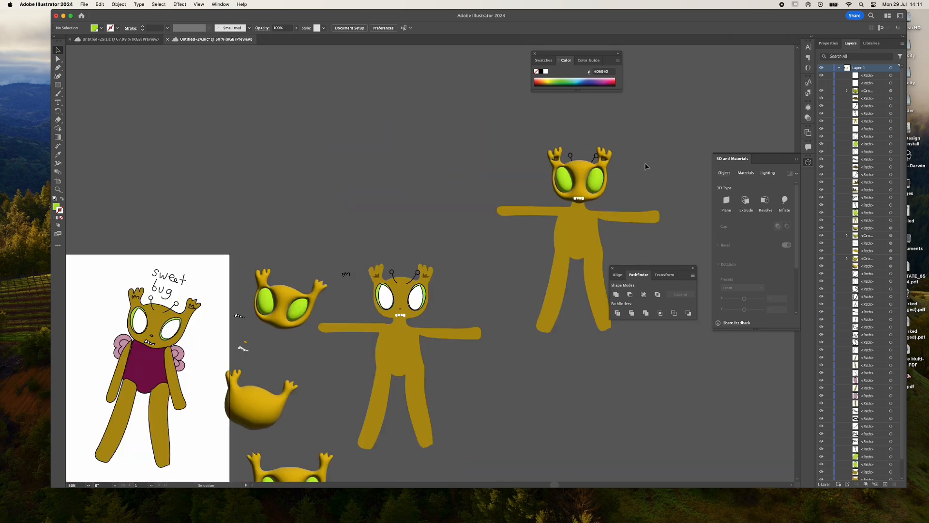
Scale the pair of green eyes in the head group down further to 171 pt overall width, keeping proportions
{"action": "scroll", "coordinate": [634, 166], "scroll_direction": "up", "scroll_amount": 5, "text": "alt"}
{"action": "scroll", "coordinate": [495, 183], "scroll_direction": "down", "scroll_amount": 2, "text": "alt"}
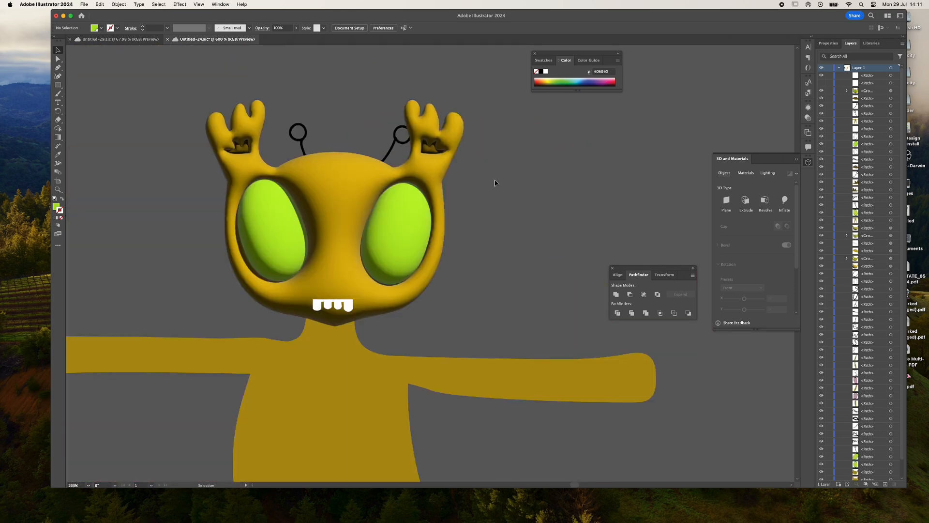
{"action": "double_click", "coordinate": [274, 220]}
{"action": "scroll", "coordinate": [271, 220], "scroll_direction": "up", "scroll_amount": 1, "text": "alt"}
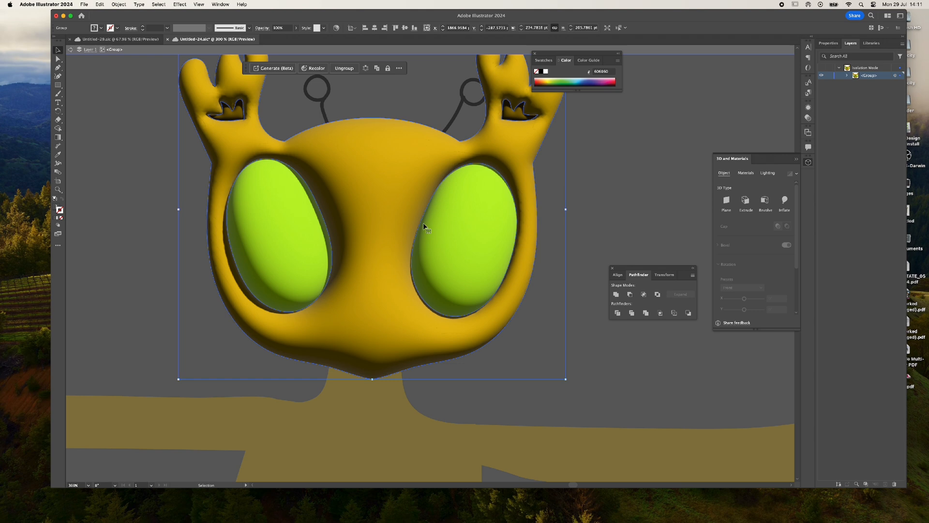
{"action": "double_click", "coordinate": [448, 224]}
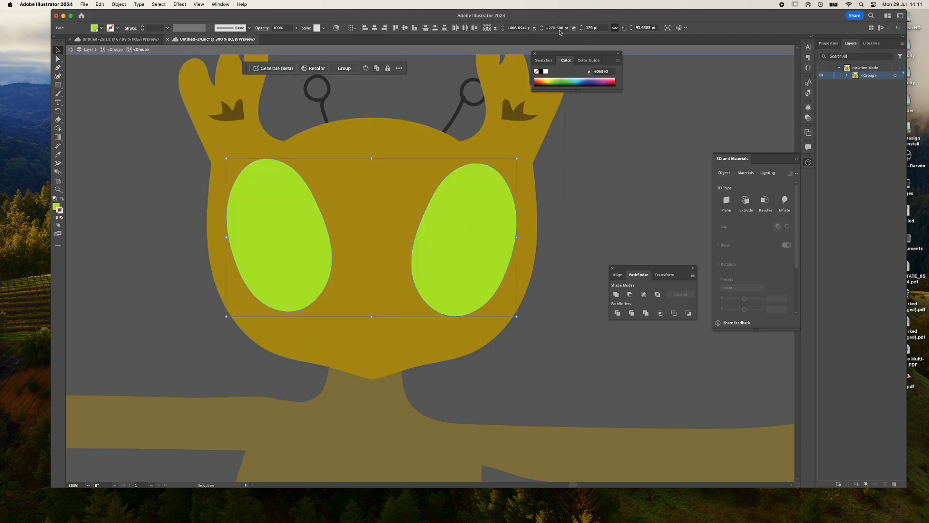
{"action": "left_click", "coordinate": [581, 30]}
{"action": "left_click", "coordinate": [581, 30]}
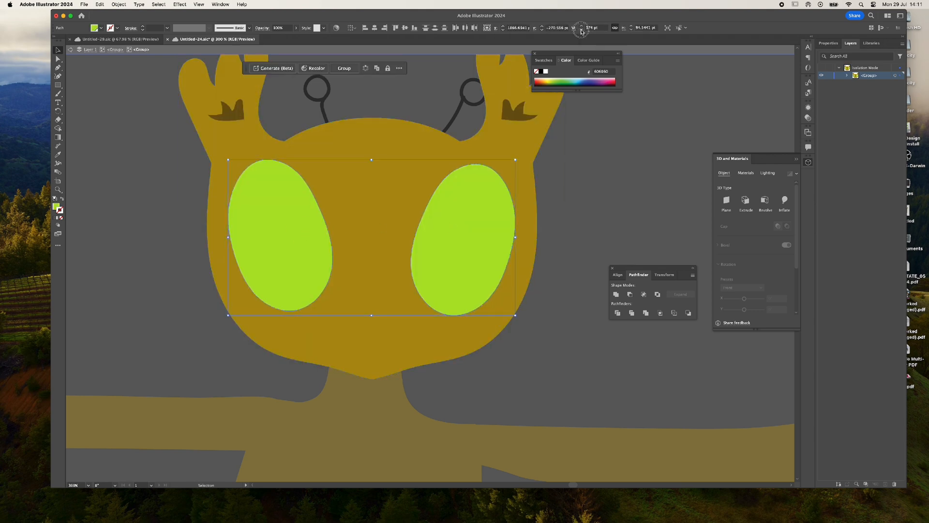
{"action": "left_click", "coordinate": [581, 29]}
{"action": "left_click", "coordinate": [581, 29]}
{"action": "left_click", "coordinate": [581, 30]}
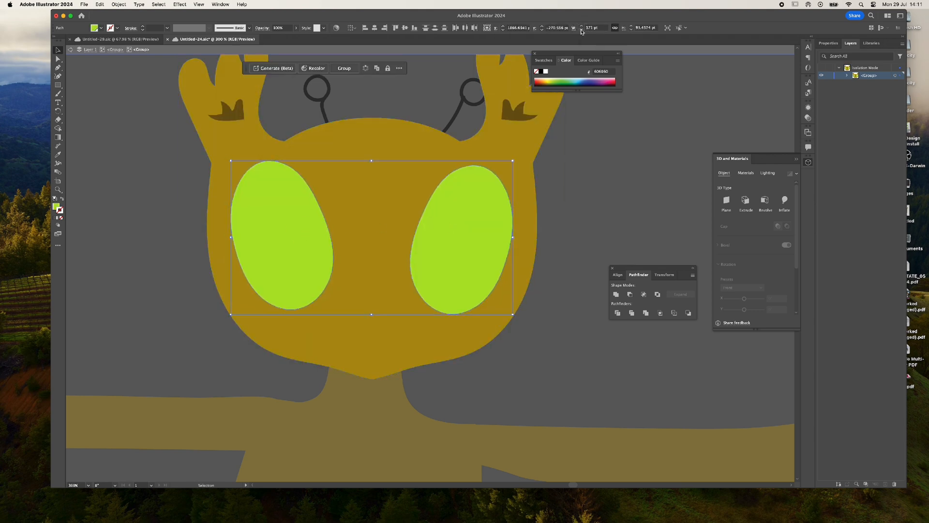
{"action": "double_click", "coordinate": [617, 200]}
{"action": "scroll", "coordinate": [617, 200], "scroll_direction": "down", "scroll_amount": 5, "text": "alt"}
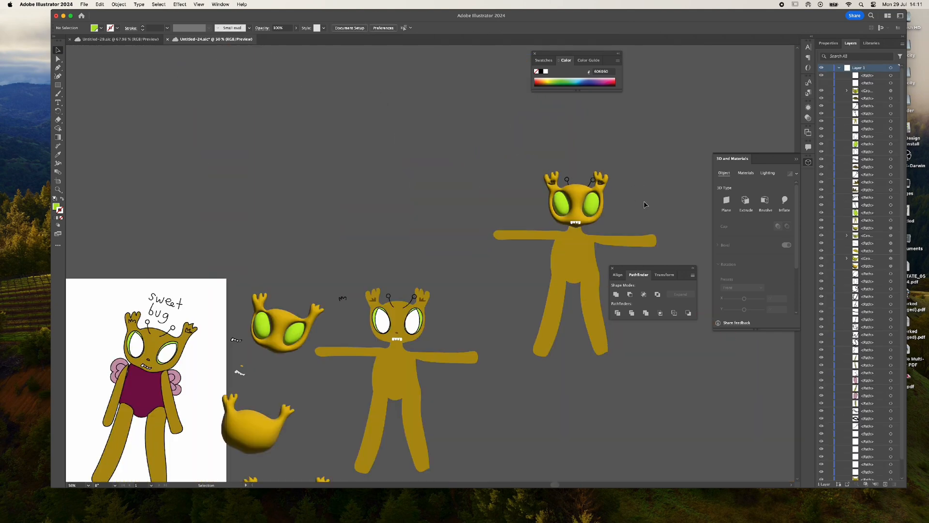
{"action": "scroll", "coordinate": [644, 201], "scroll_direction": "up", "scroll_amount": 8, "text": "alt"}
{"action": "scroll", "coordinate": [224, 180], "scroll_direction": "down", "scroll_amount": 4, "text": "alt"}
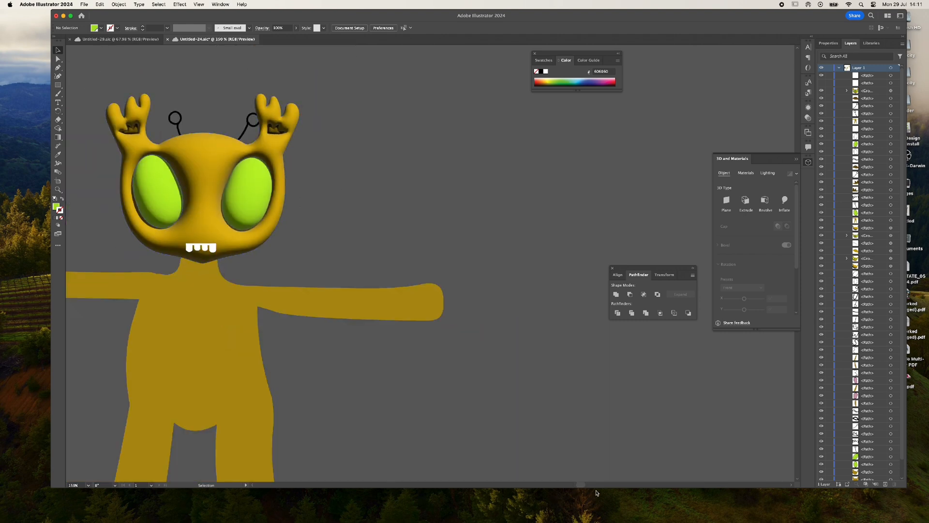
{"action": "scroll", "coordinate": [581, 488], "scroll_direction": "left", "scroll_amount": 5}
{"action": "scroll", "coordinate": [228, 146], "scroll_direction": "up", "scroll_amount": 2, "text": "alt"}
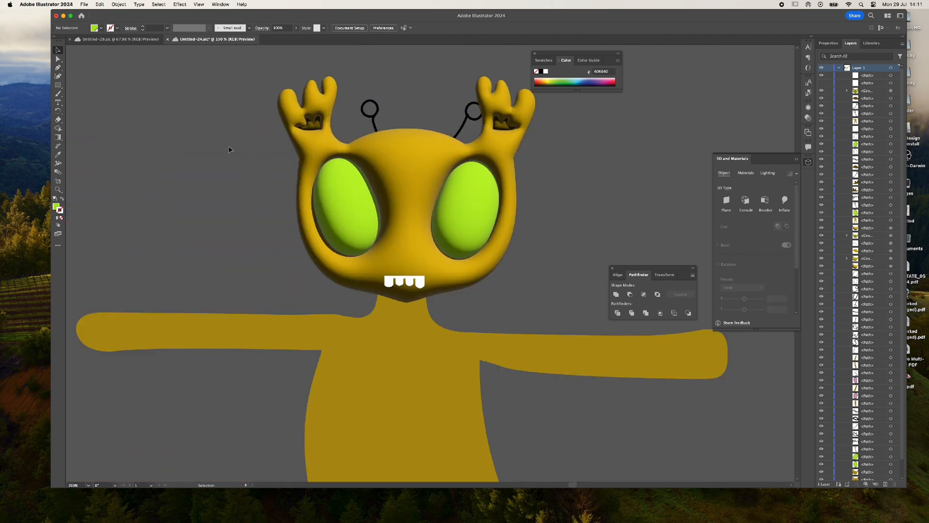
{"action": "double_click", "coordinate": [451, 201]}
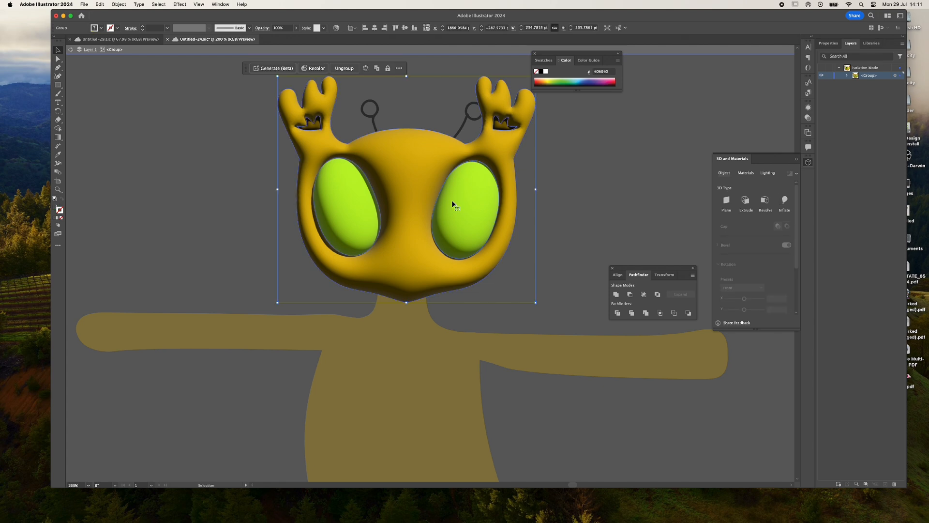
{"action": "double_click", "coordinate": [442, 208]}
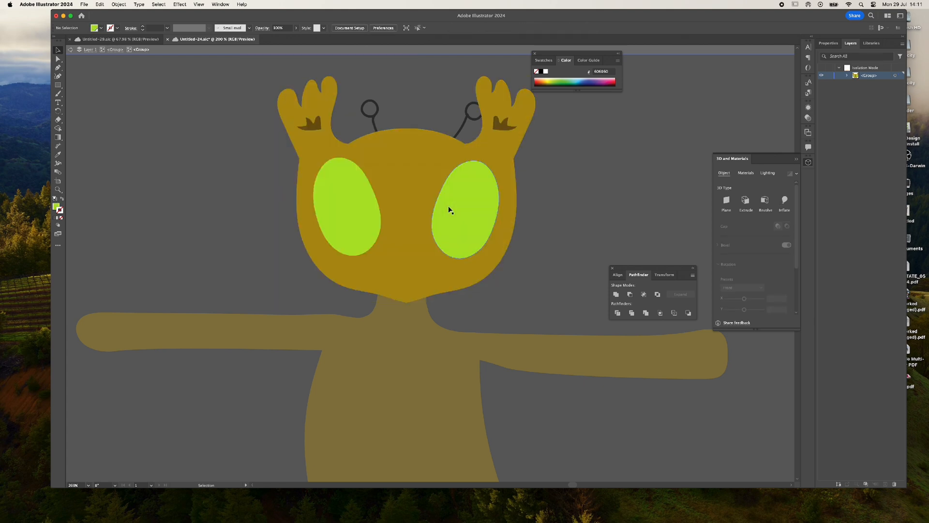
{"action": "left_click", "coordinate": [447, 207]}
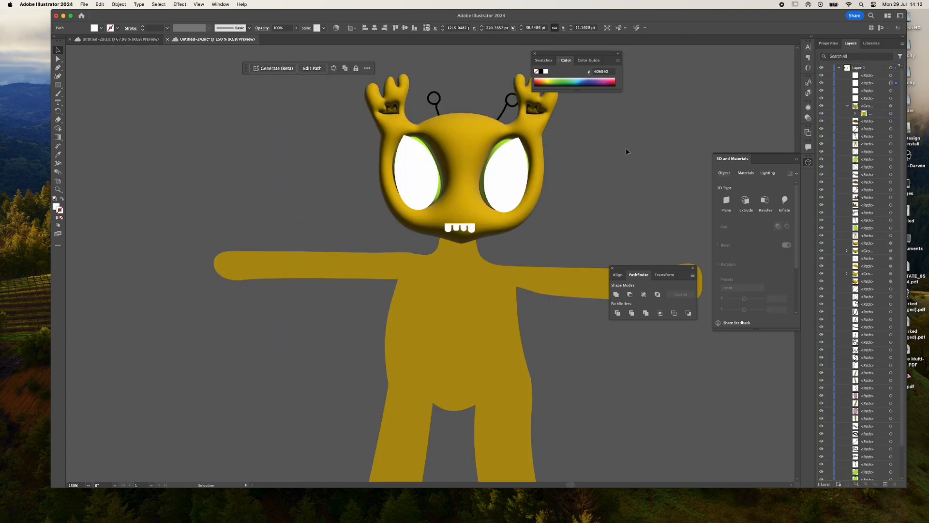
Select both white eye shapes on the 3D head and apply the Inflate effect to them
{"action": "left_click", "coordinate": [502, 173]}
{"action": "left_click", "coordinate": [424, 183], "text": "shift"}
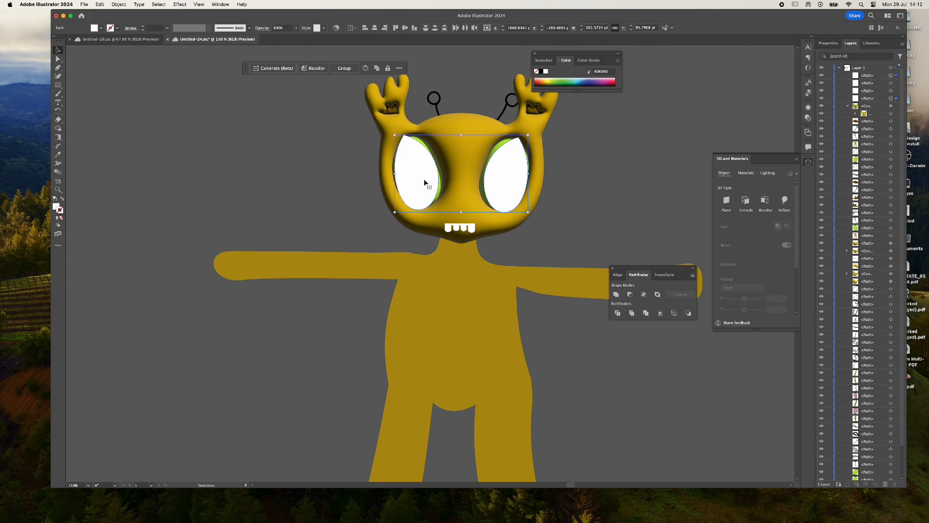
{"action": "left_click", "coordinate": [785, 201]}
Scale the pair of inflated white eyes down proportionally to 143 pt overall width and deselect them
{"action": "left_click", "coordinate": [582, 31]}
{"action": "left_click", "coordinate": [582, 31]}
{"action": "left_click", "coordinate": [582, 30]}
{"action": "left_click", "coordinate": [583, 30]}
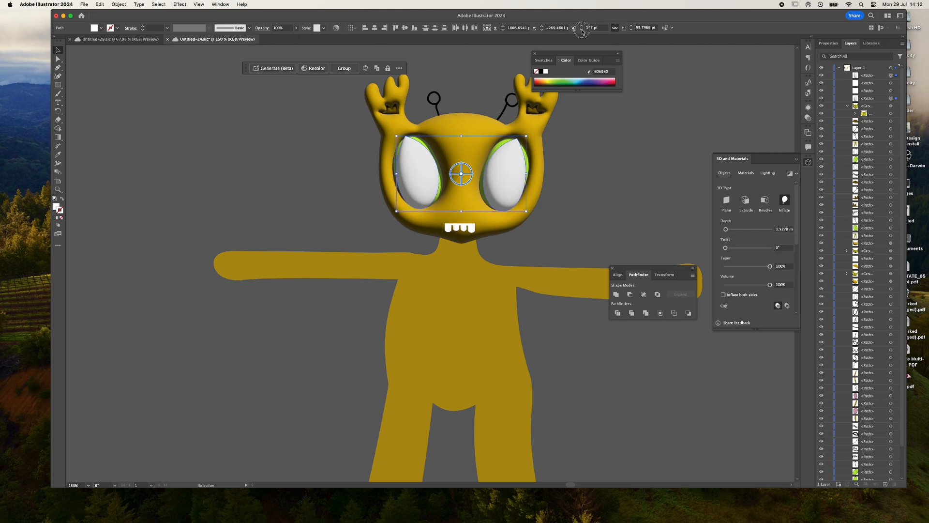
{"action": "left_click", "coordinate": [582, 31]}
{"action": "left_click", "coordinate": [583, 30]}
{"action": "left_click", "coordinate": [583, 31]}
{"action": "left_click", "coordinate": [582, 30]}
{"action": "left_click", "coordinate": [582, 30]}
{"action": "left_click", "coordinate": [583, 30]}
{"action": "left_click", "coordinate": [583, 30]}
{"action": "left_click", "coordinate": [582, 31]}
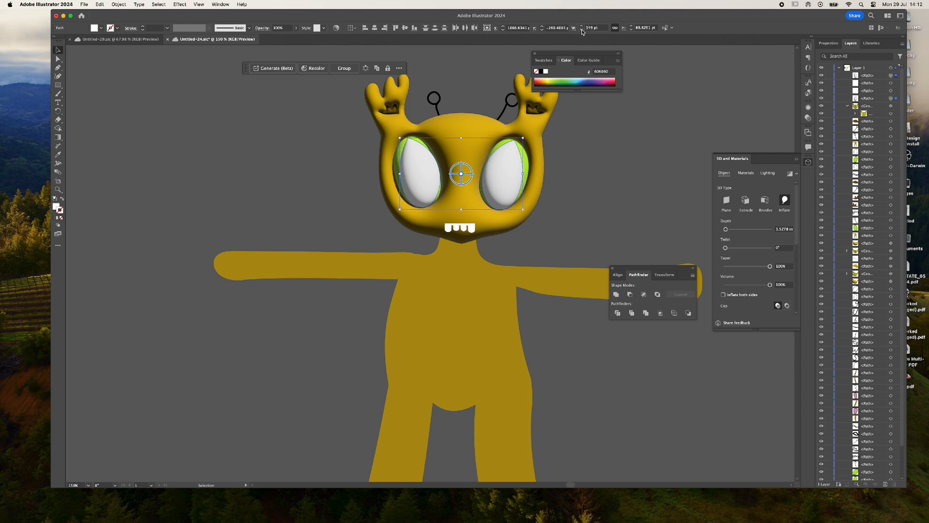
{"action": "left_click", "coordinate": [582, 30]}
{"action": "left_click", "coordinate": [583, 30]}
{"action": "left_click", "coordinate": [582, 30]}
{"action": "left_click", "coordinate": [583, 31]}
{"action": "left_click", "coordinate": [582, 31]}
{"action": "left_click", "coordinate": [583, 30]}
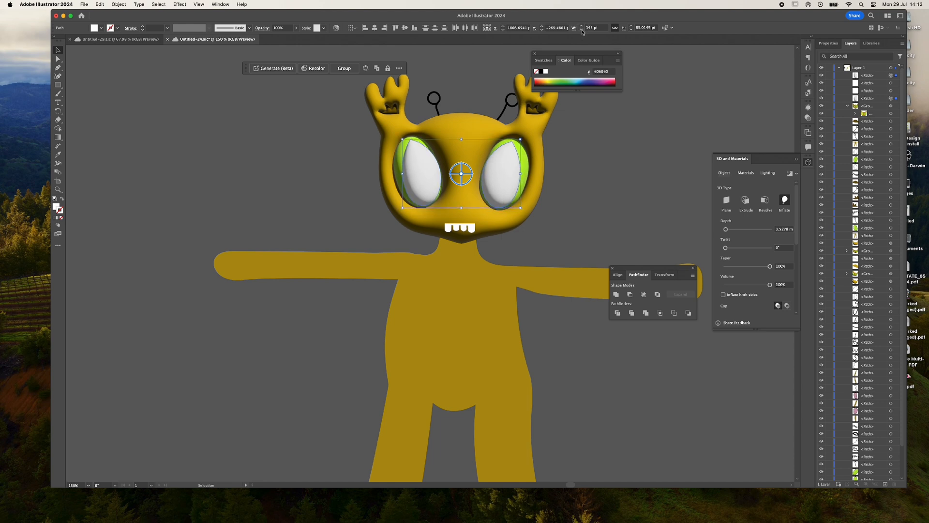
{"action": "left_click", "coordinate": [684, 150]}
Nudge the white shape of the right-hand eye about 4 pt right and 3 pt up within its green surround
{"action": "scroll", "coordinate": [591, 201], "scroll_direction": "down", "scroll_amount": 2, "text": "alt"}
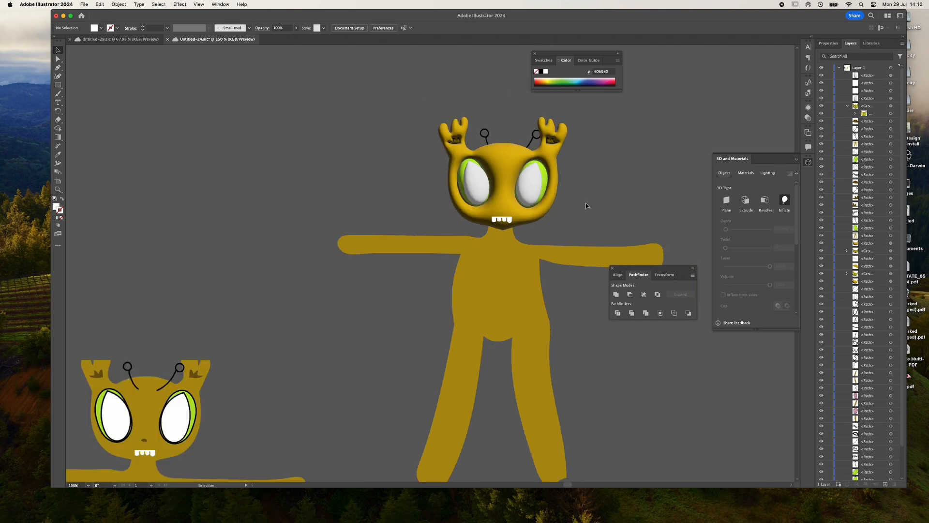
{"action": "scroll", "coordinate": [599, 202], "scroll_direction": "up", "scroll_amount": 4, "text": "alt"}
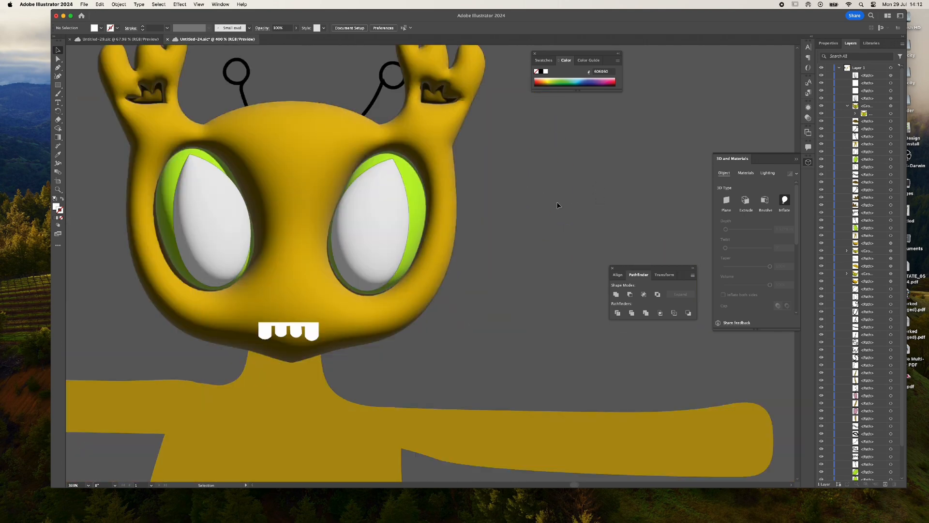
{"action": "left_click", "coordinate": [379, 218]}
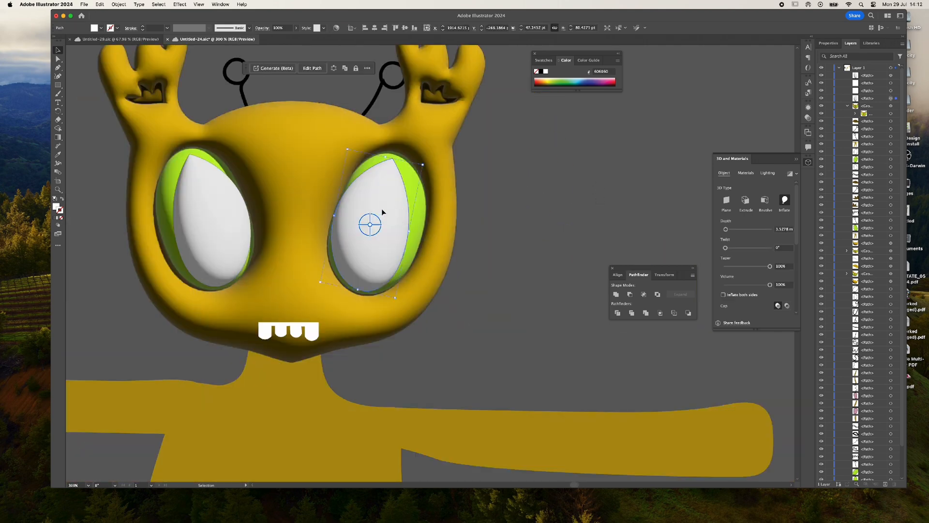
{"action": "key", "text": "Right"}
{"action": "key", "text": "Right"}
{"action": "key", "text": "Right"}
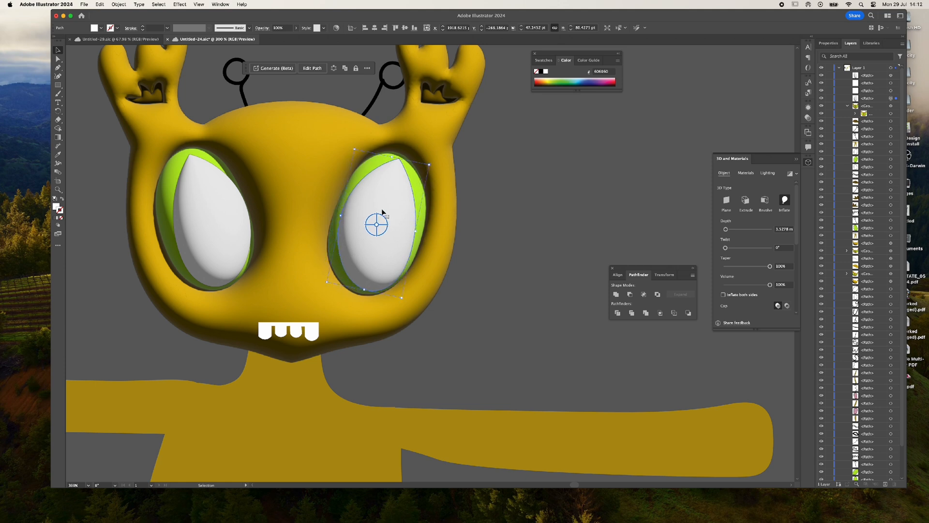
{"action": "key", "text": "Up"}
{"action": "key", "text": "Up"}
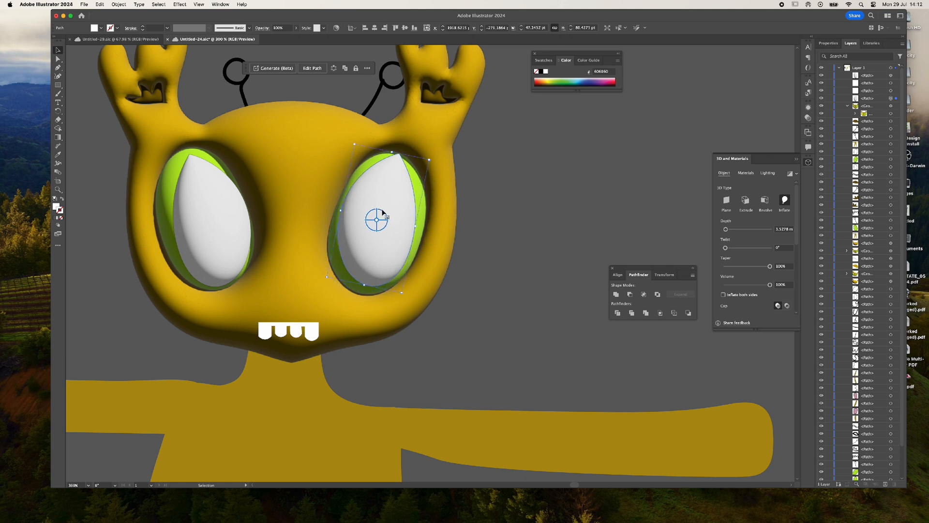
Nudge the white shape of the left-hand eye left and up until it sits evenly inside its green surround
{"action": "left_click", "coordinate": [190, 208]}
{"action": "key", "text": "Left"}
{"action": "key", "text": "Left"}
{"action": "key", "text": "Left"}
{"action": "key", "text": "Left"}
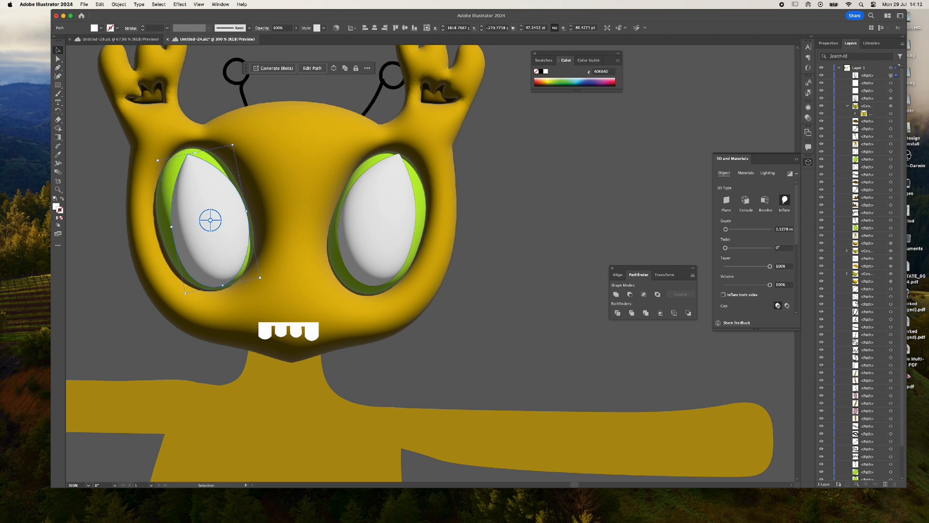
{"action": "key", "text": "Up"}
{"action": "key", "text": "Up"}
{"action": "key", "text": "Up"}
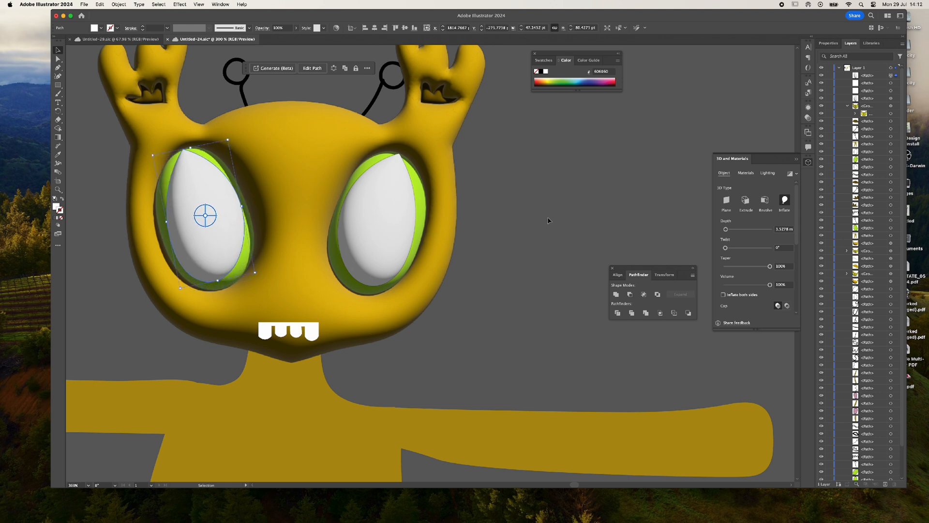
{"action": "key", "text": "Down"}
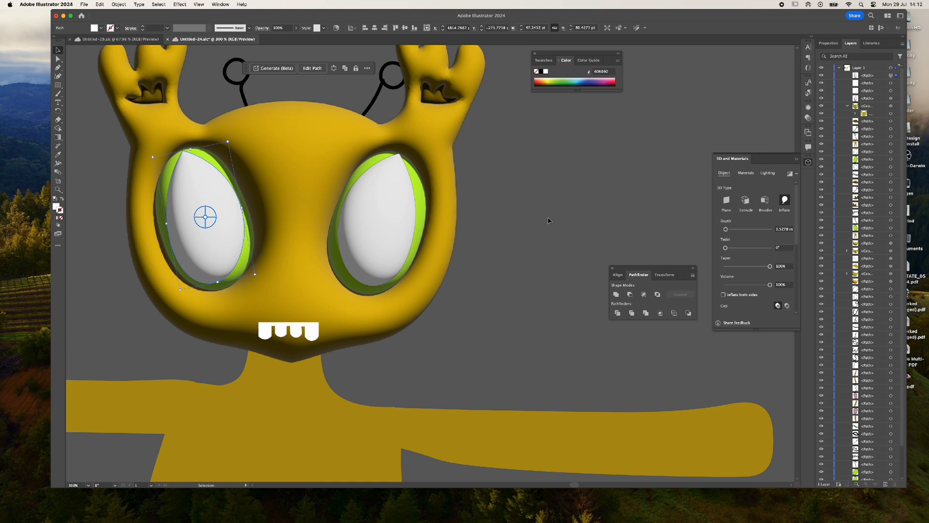
{"action": "key", "text": "Left"}
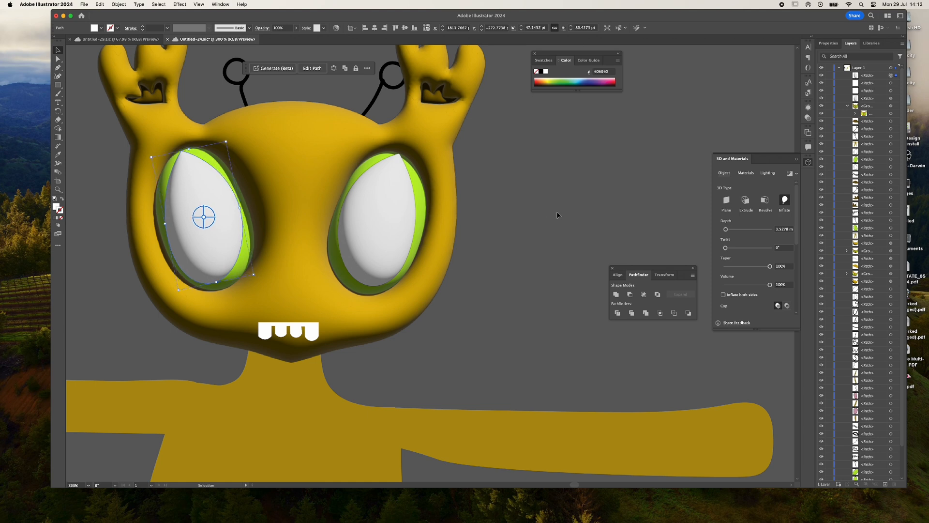
{"action": "left_click", "coordinate": [558, 214]}
Examine the inflated head at full view beside the other versions and check the white eyes' inflate settings
{"action": "scroll", "coordinate": [557, 214], "scroll_direction": "down", "scroll_amount": 5, "text": "alt"}
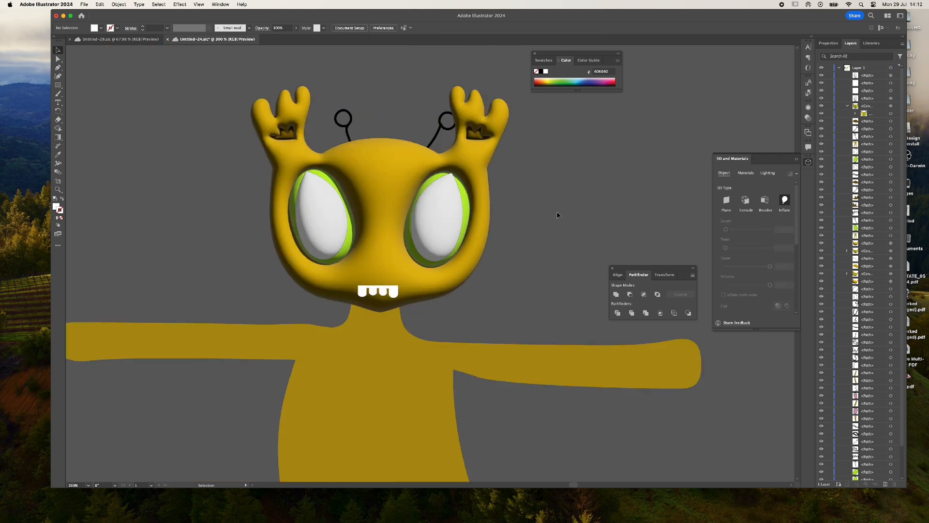
{"action": "scroll", "coordinate": [557, 211], "scroll_direction": "down", "scroll_amount": 1, "text": "alt"}
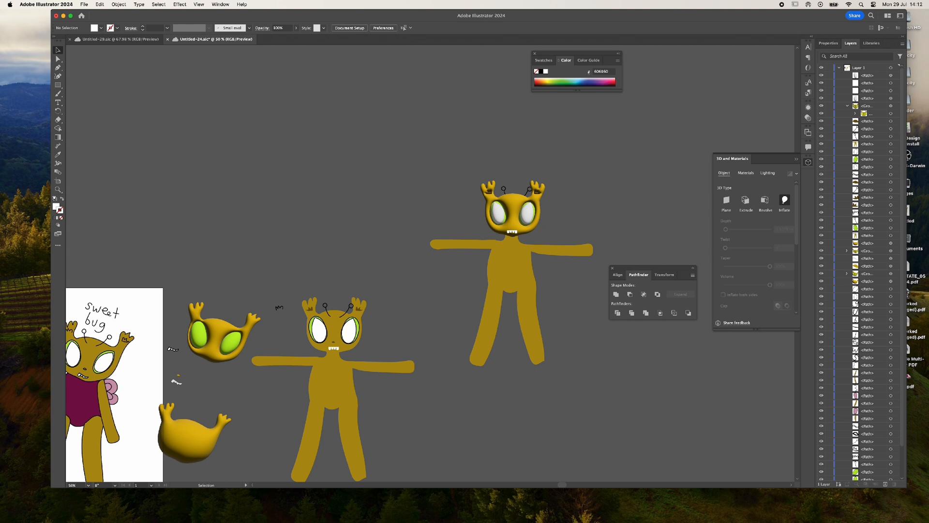
{"action": "scroll", "coordinate": [557, 211], "scroll_direction": "down", "scroll_amount": 1, "text": "alt"}
{"action": "scroll", "coordinate": [557, 211], "scroll_direction": "up", "scroll_amount": 1, "text": "alt"}
{"action": "scroll", "coordinate": [556, 211], "scroll_direction": "down", "scroll_amount": 1, "text": "alt"}
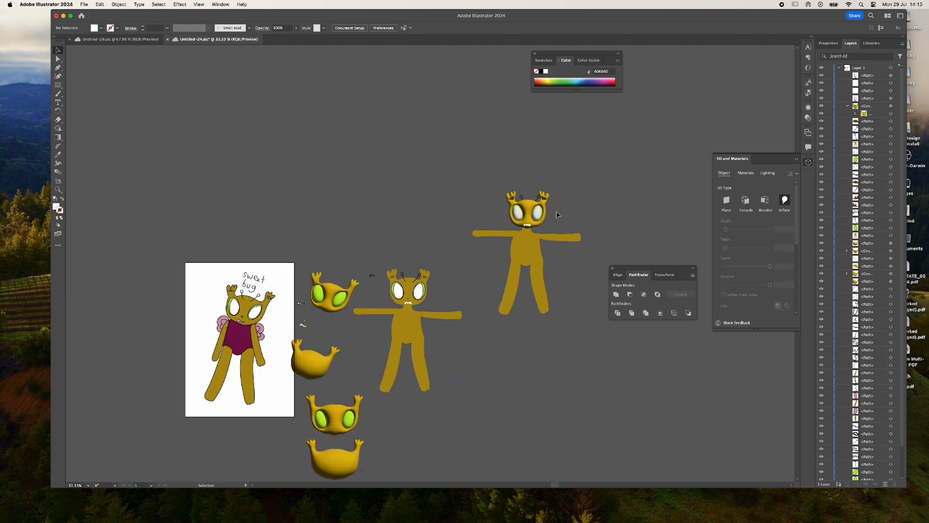
{"action": "left_click", "coordinate": [532, 214]}
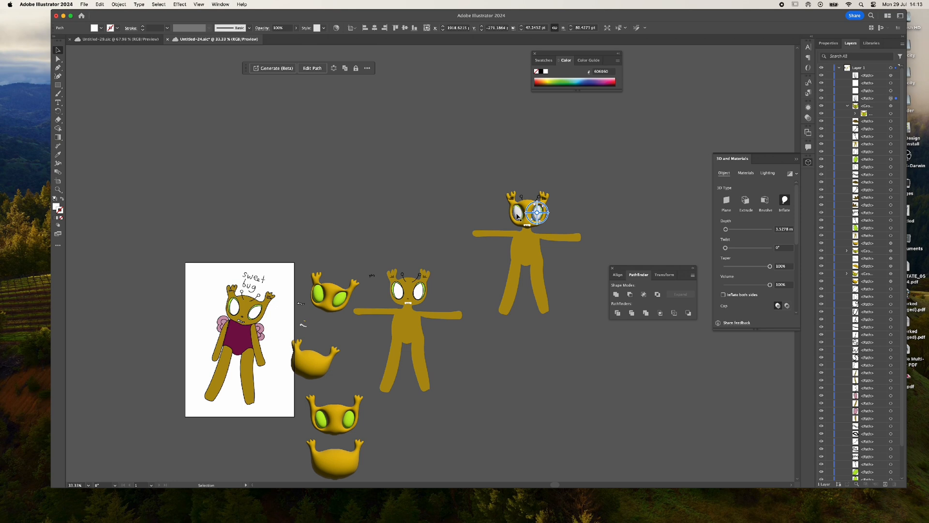
{"action": "left_click", "coordinate": [527, 213]}
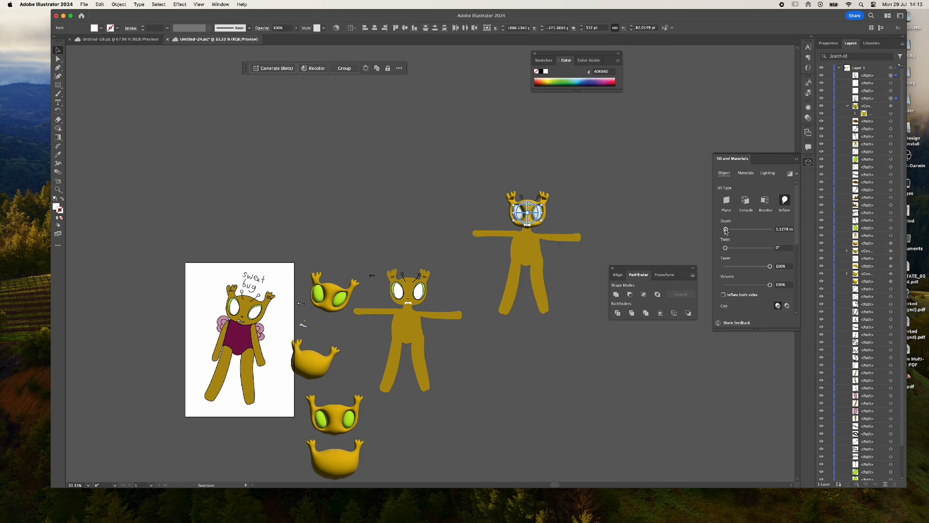
{"action": "left_click", "coordinate": [669, 220]}
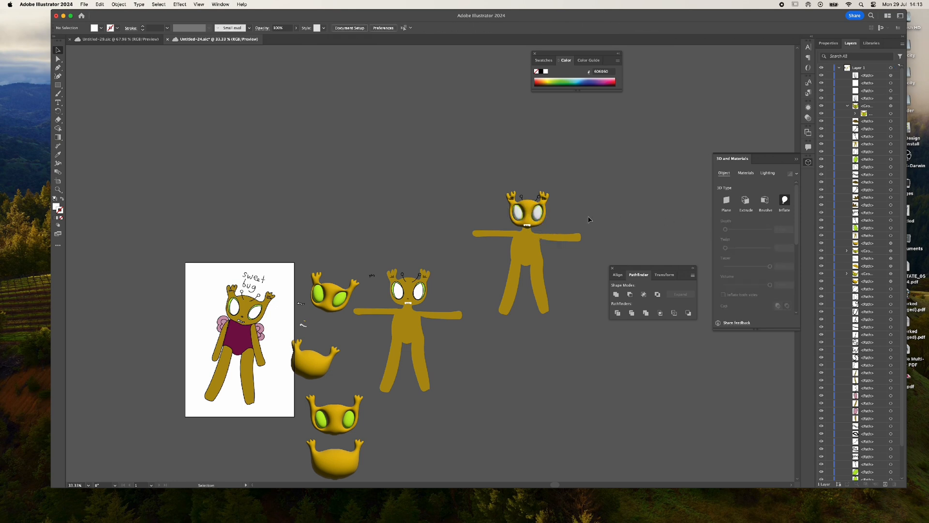
Inflate the teeth on the 3D head with a depth of 0 mm and deselect them
{"action": "scroll", "coordinate": [589, 219], "scroll_direction": "up", "scroll_amount": 5, "text": "alt"}
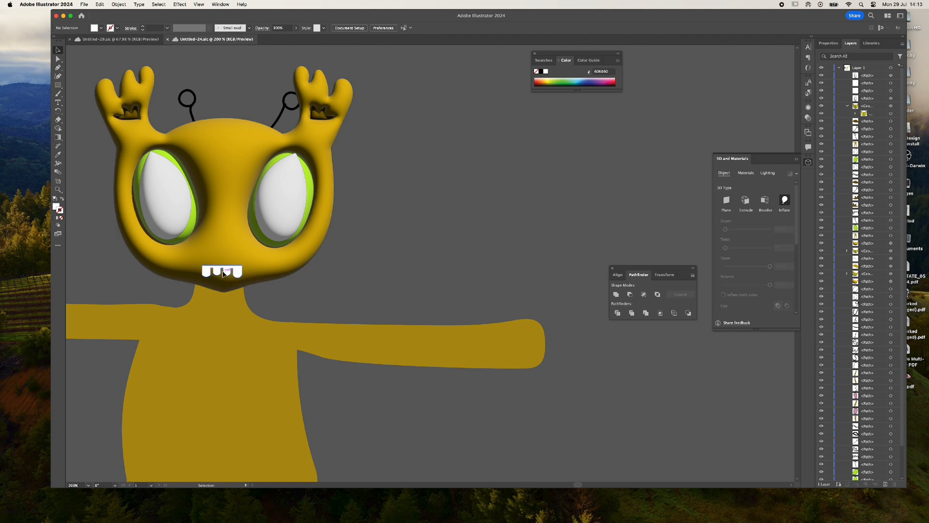
{"action": "left_click", "coordinate": [224, 274]}
{"action": "left_click", "coordinate": [784, 200]}
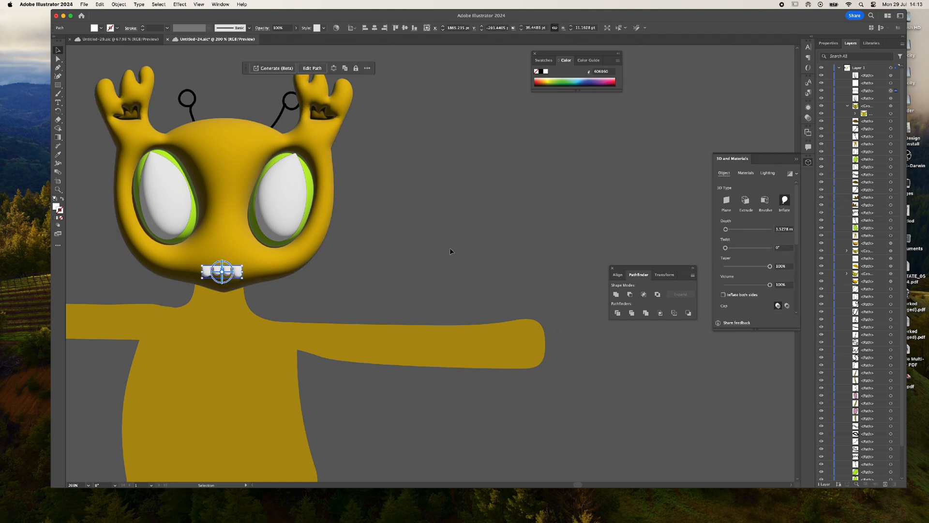
{"action": "left_click_drag", "start_coordinate": [726, 229], "coordinate": [711, 229]}
{"action": "key", "text": "a"}
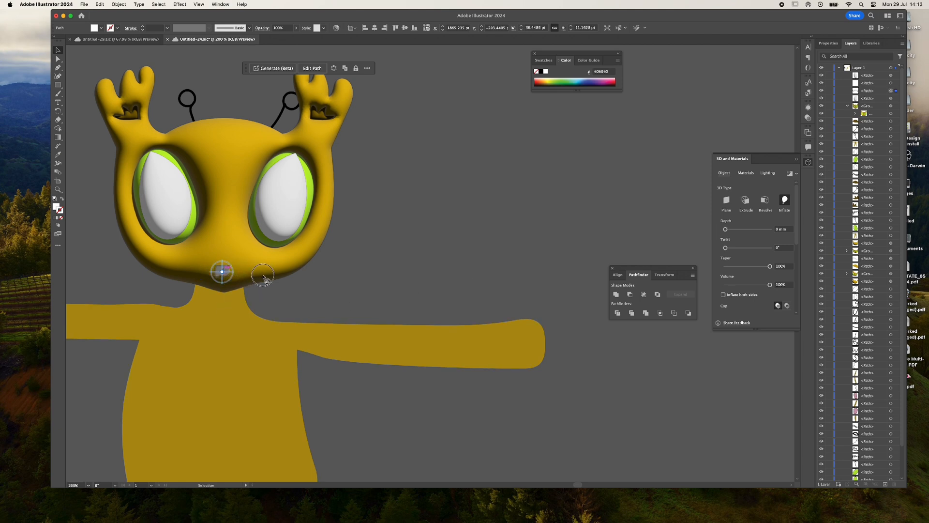
{"action": "key", "text": "super+shift+a"}
Copy the small brown nose from the flat character, paste a duplicate and inflate it
{"action": "scroll", "coordinate": [388, 272], "scroll_direction": "down", "scroll_amount": 3, "text": "alt"}
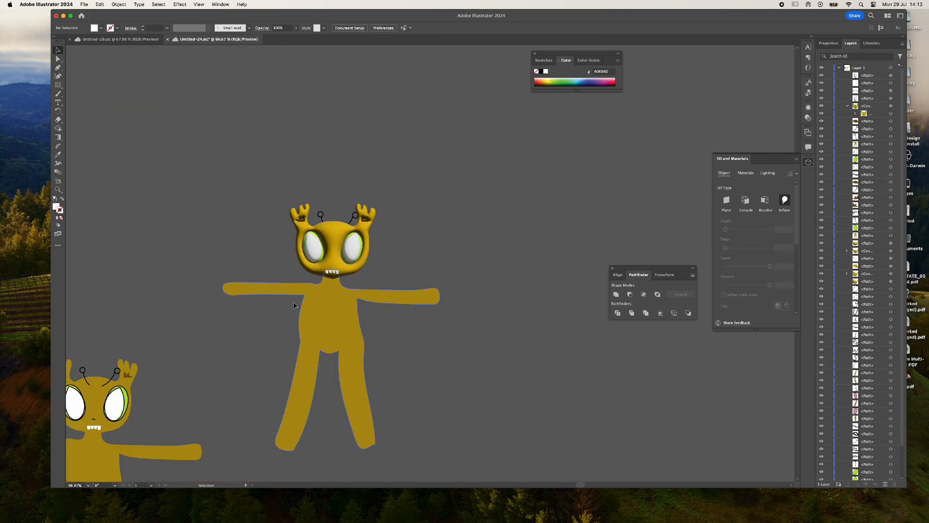
{"action": "scroll", "coordinate": [293, 303], "scroll_direction": "down", "scroll_amount": 1, "text": "alt"}
{"action": "scroll", "coordinate": [292, 302], "scroll_direction": "down", "scroll_amount": 1, "text": "alt"}
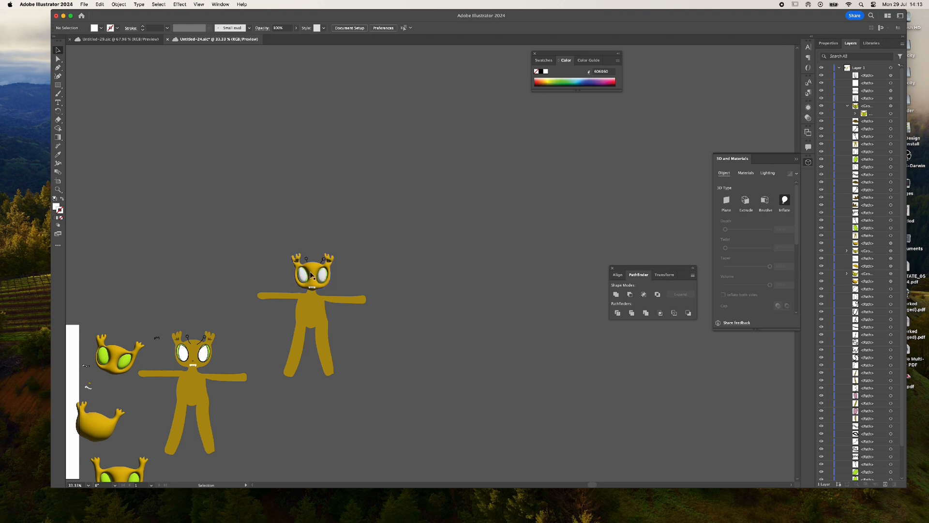
{"action": "left_click", "coordinate": [195, 364]}
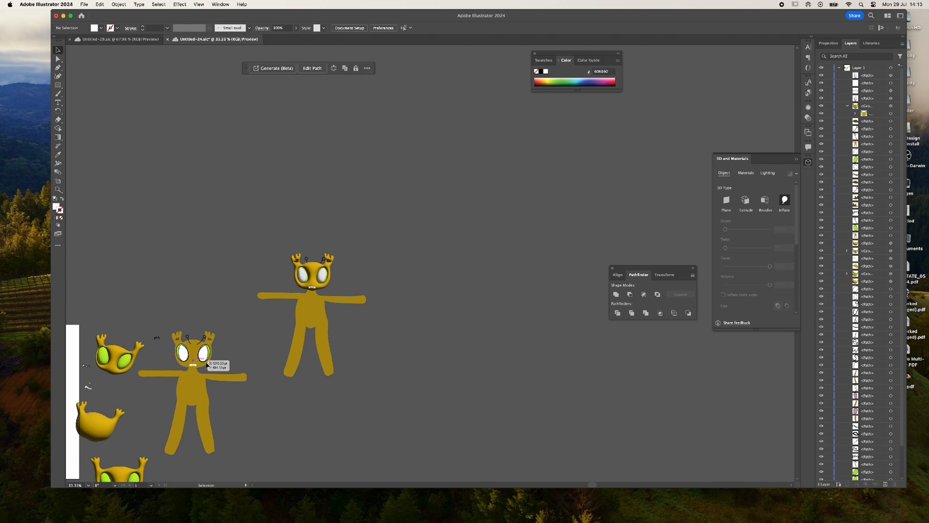
{"action": "key", "text": "super+c"}
{"action": "key", "text": "super+v"}
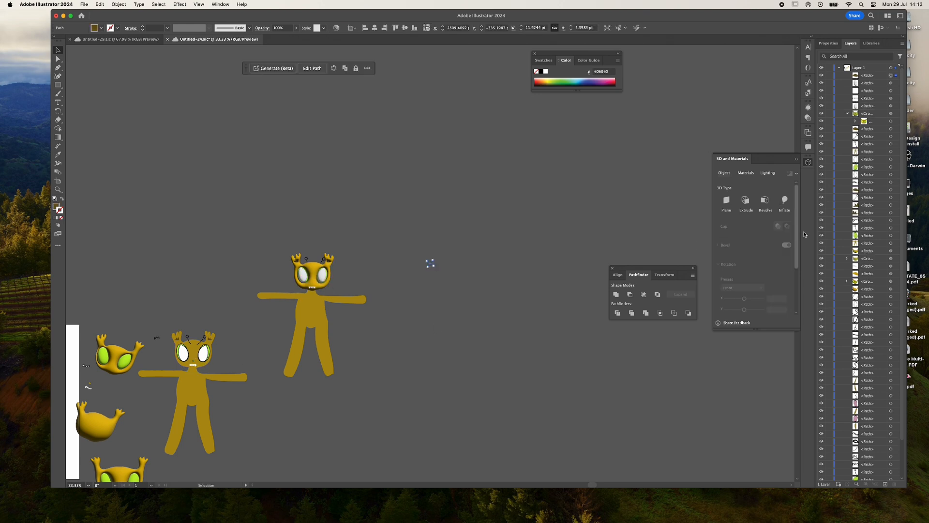
{"action": "left_click", "coordinate": [784, 201]}
{"action": "left_click", "coordinate": [456, 308]}
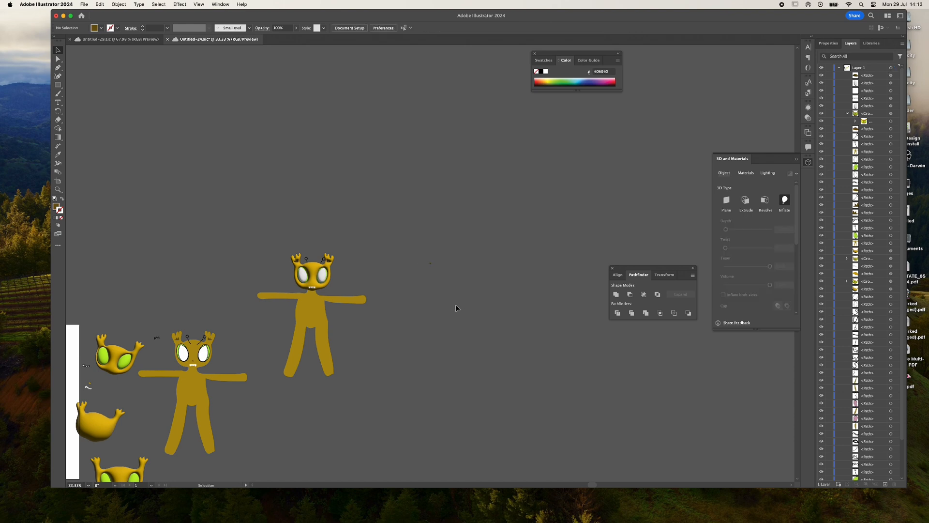
Move the inflated nose duplicate next to the 3D head and bring the whole character into view
{"action": "scroll", "coordinate": [447, 286], "scroll_direction": "up", "scroll_amount": 3, "text": "alt"}
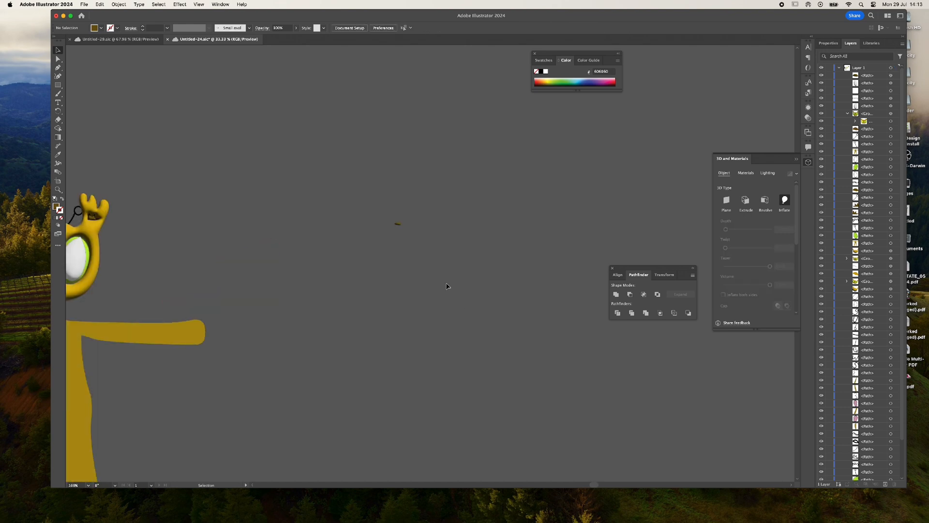
{"action": "left_click", "coordinate": [398, 223]}
{"action": "scroll", "coordinate": [755, 252], "scroll_direction": "down", "scroll_amount": 5}
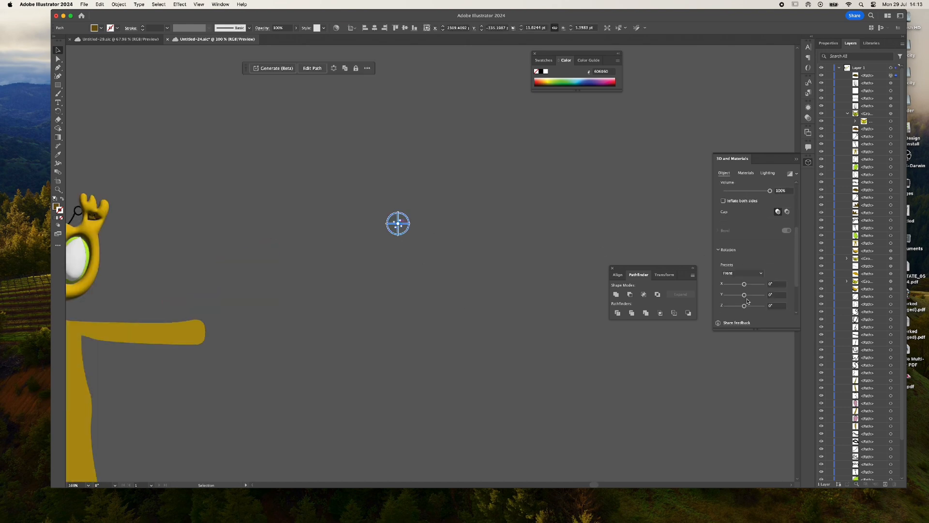
{"action": "left_click_drag", "start_coordinate": [396, 224], "coordinate": [125, 286]}
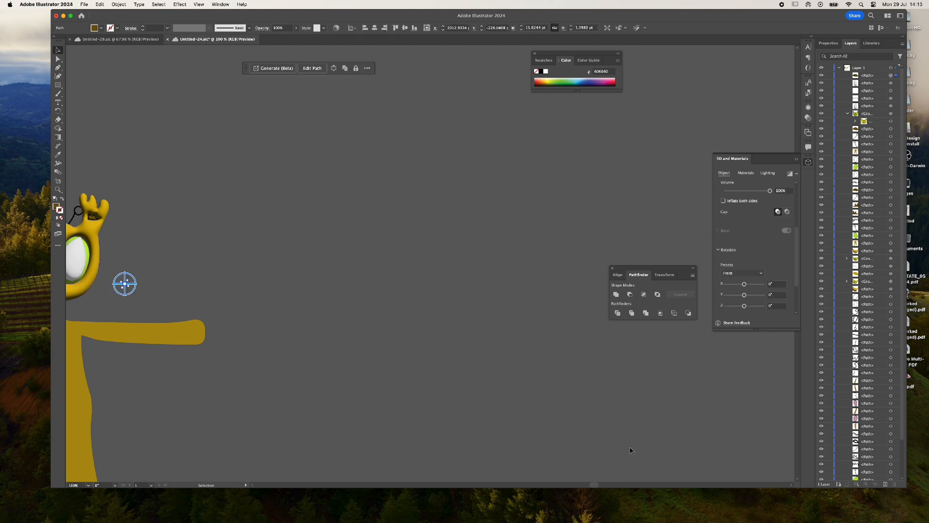
{"action": "left_click", "coordinate": [589, 486]}
{"action": "left_click_drag", "start_coordinate": [574, 485], "coordinate": [570, 486]}
{"action": "scroll", "coordinate": [592, 434], "scroll_direction": "down", "scroll_amount": 4}
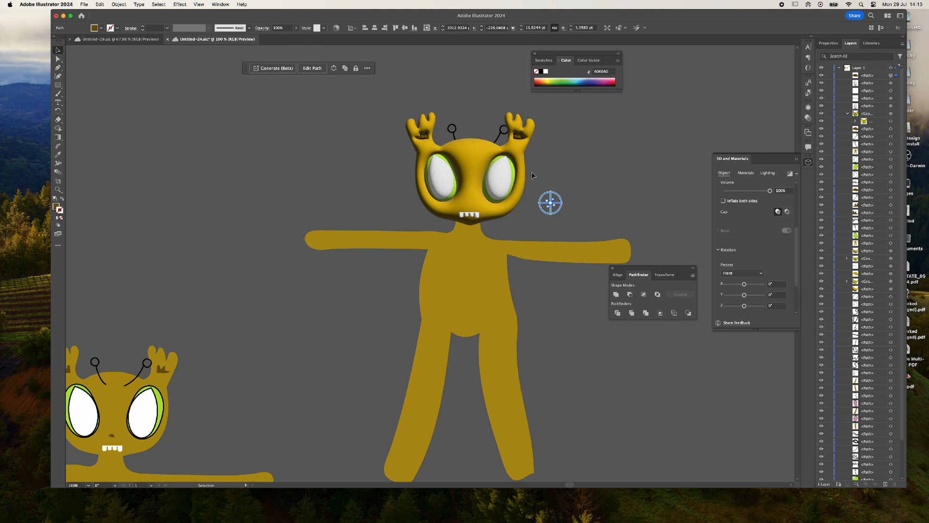
Place the inflated nose on the face just above the teeth and shift the teeth slightly up
{"action": "left_click", "coordinate": [593, 209]}
{"action": "left_click_drag", "start_coordinate": [550, 203], "coordinate": [470, 203]}
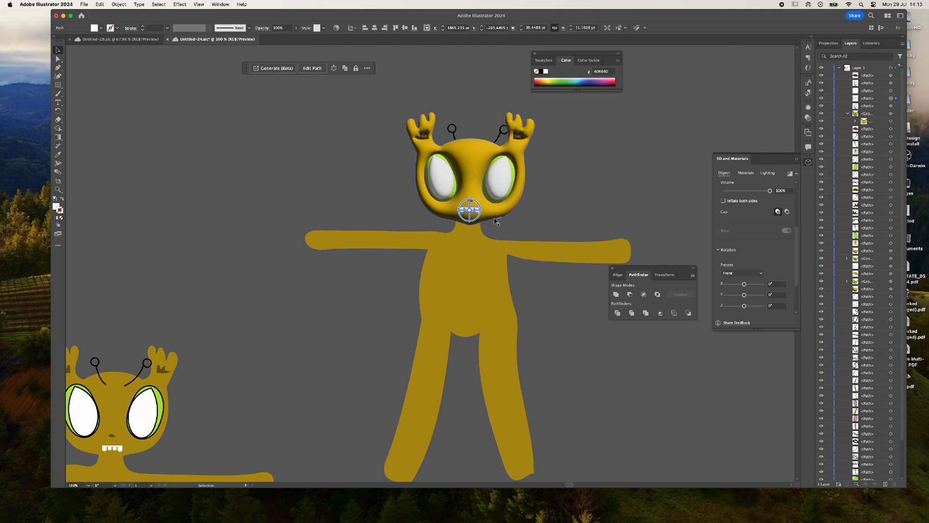
{"action": "left_click", "coordinate": [545, 225]}
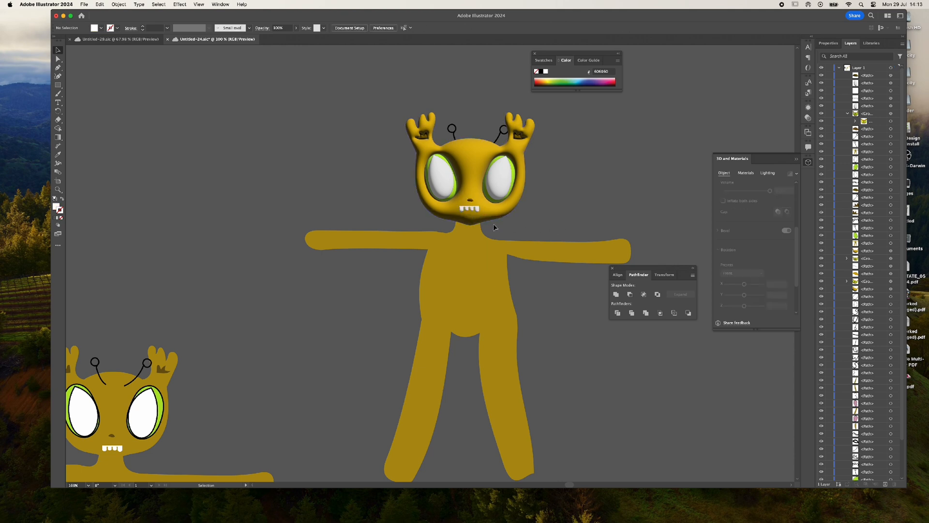
{"action": "left_click", "coordinate": [470, 200]}
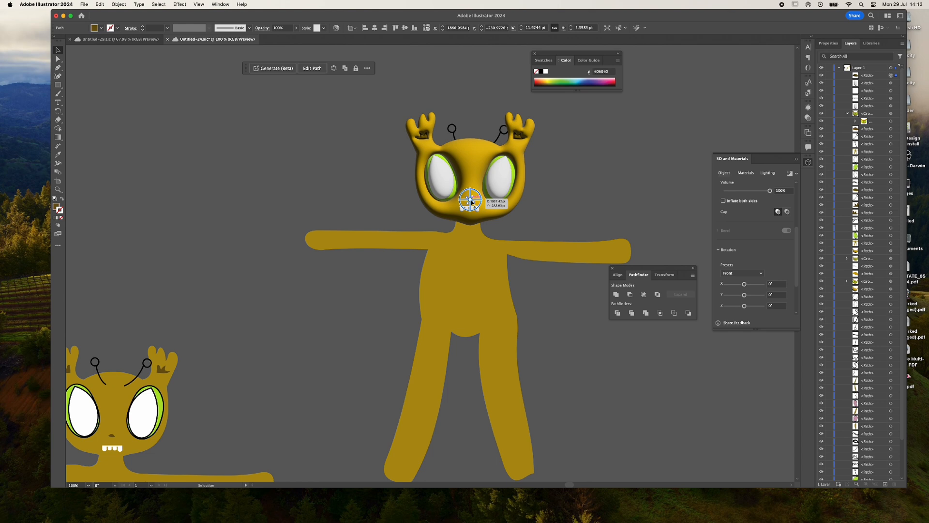
{"action": "left_click", "coordinate": [602, 201]}
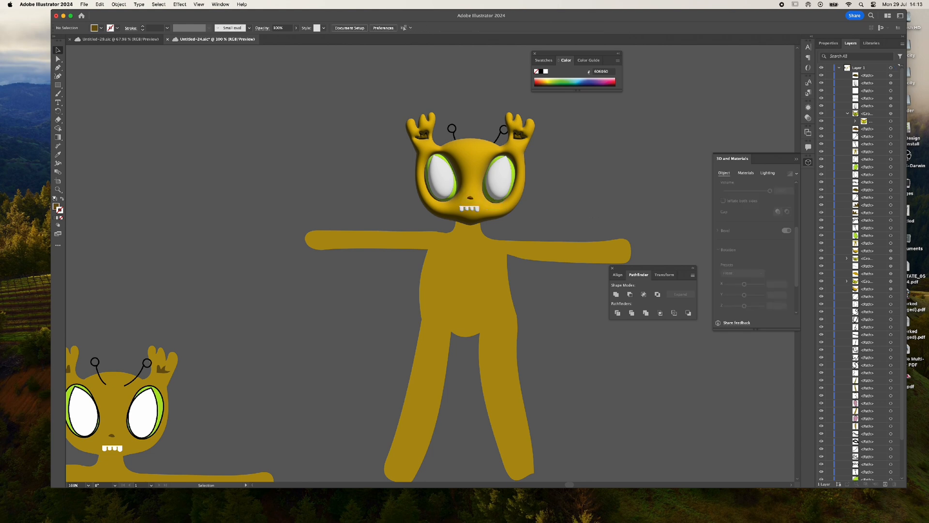
Inflate the flat body of the duplicate character on both sides with a depth of 0 mm
{"action": "scroll", "coordinate": [594, 208], "scroll_direction": "down", "scroll_amount": 1, "text": "alt"}
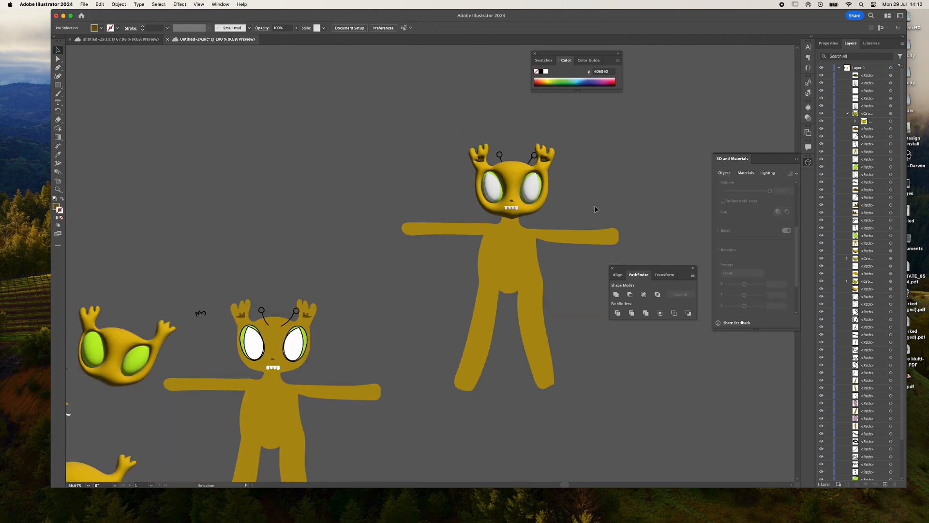
{"action": "scroll", "coordinate": [595, 209], "scroll_direction": "down", "scroll_amount": 2, "text": "alt"}
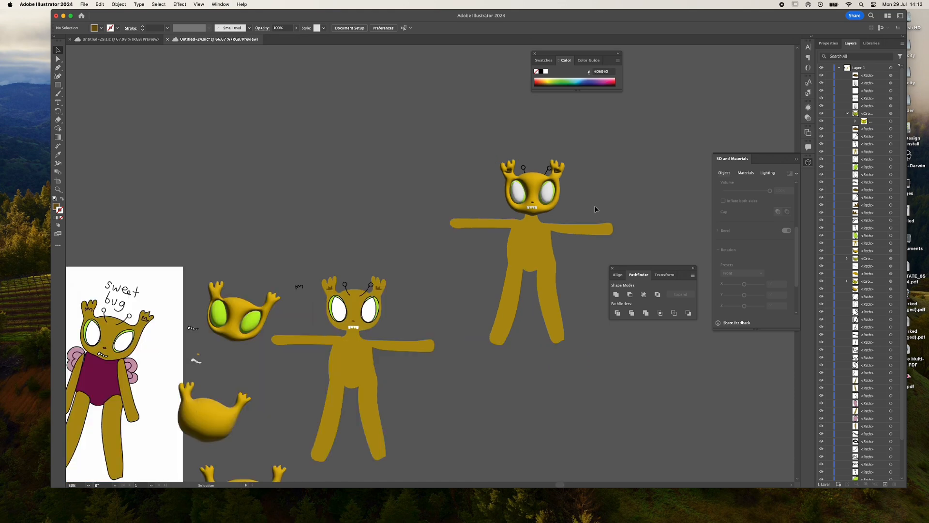
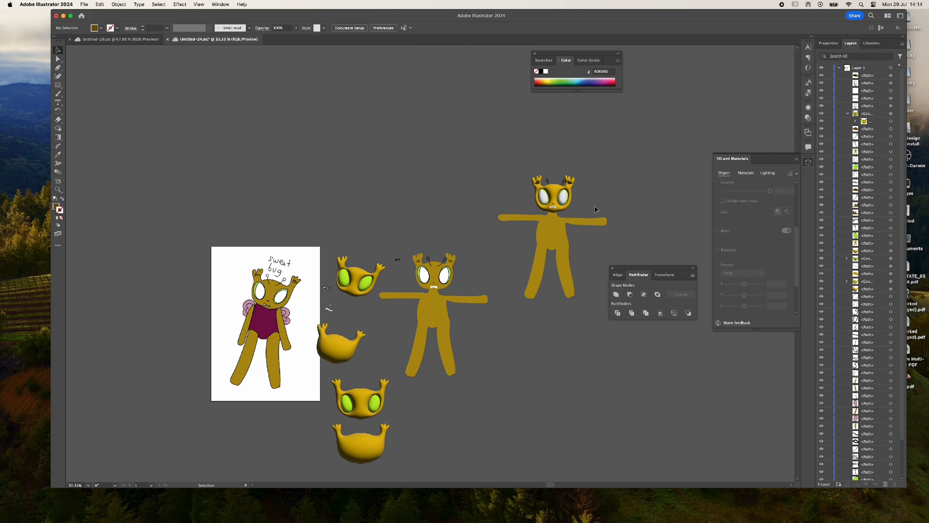
{"action": "left_click", "coordinate": [553, 242]}
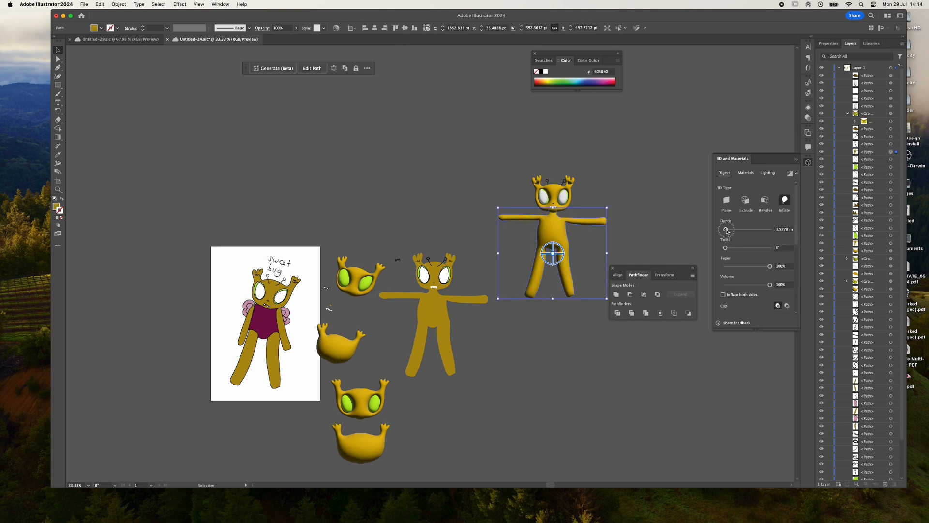
{"action": "scroll", "coordinate": [732, 282], "scroll_direction": "down", "scroll_amount": 2}
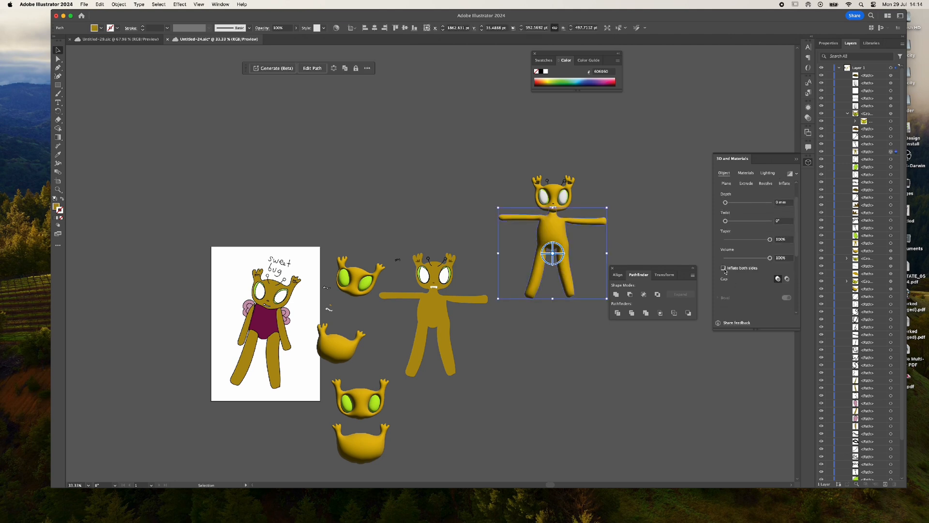
{"action": "left_click", "coordinate": [666, 225]}
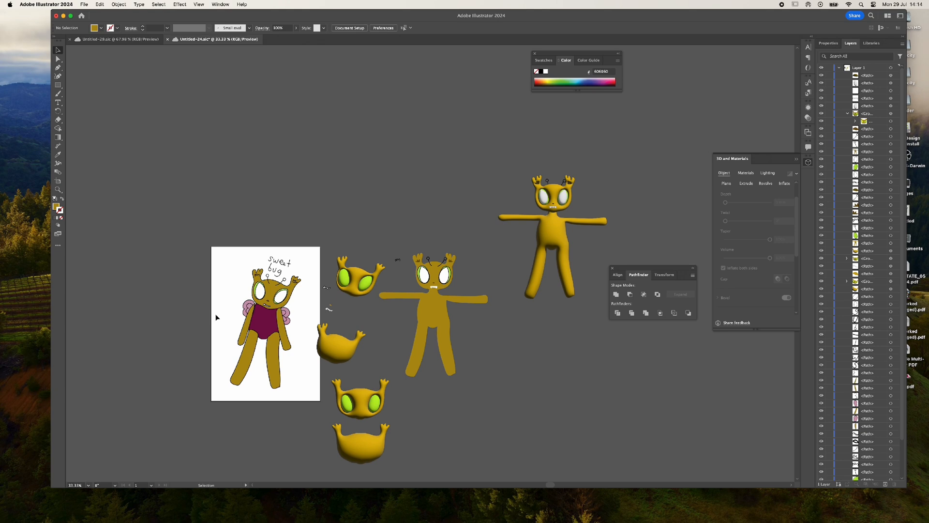
Give the right-hand antenna on the 3D head a white fill and remove its stroke
{"action": "scroll", "coordinate": [631, 167], "scroll_direction": "up", "scroll_amount": 1, "text": "alt"}
{"action": "scroll", "coordinate": [631, 167], "scroll_direction": "up", "scroll_amount": 2, "text": "alt"}
{"action": "scroll", "coordinate": [422, 262], "scroll_direction": "up", "scroll_amount": 2, "text": "alt"}
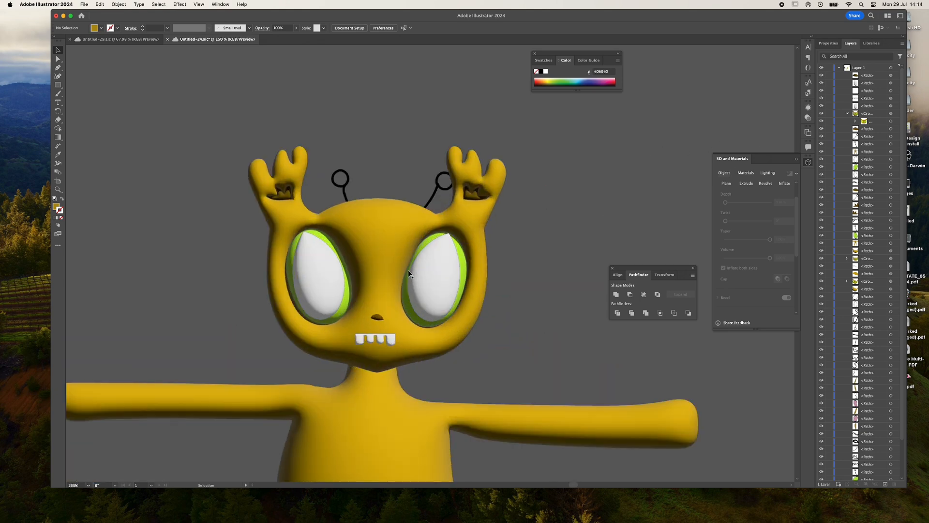
{"action": "left_click", "coordinate": [444, 193]}
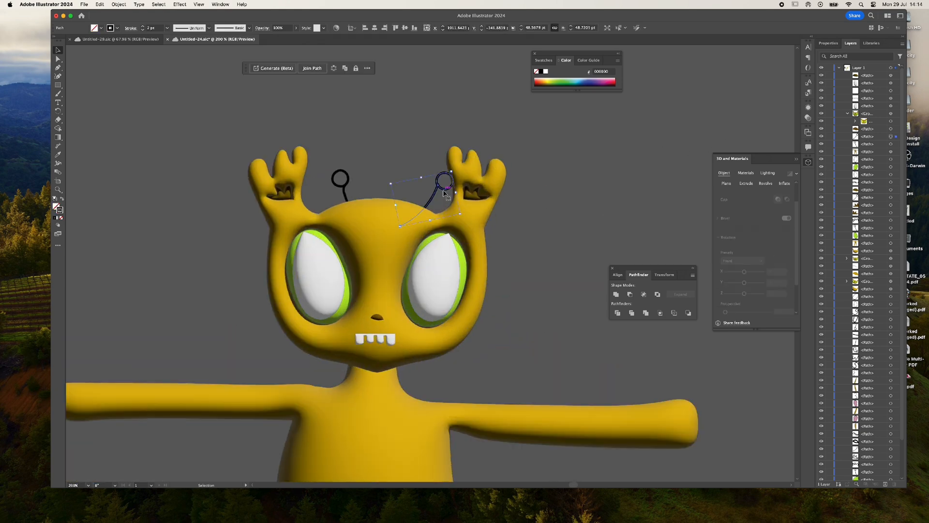
{"action": "left_click", "coordinate": [62, 200]}
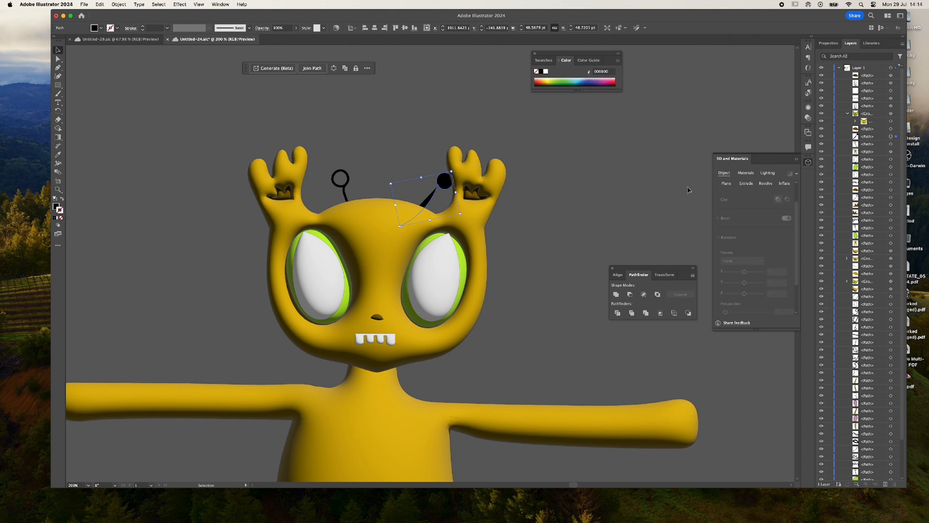
{"action": "left_click", "coordinate": [547, 72]}
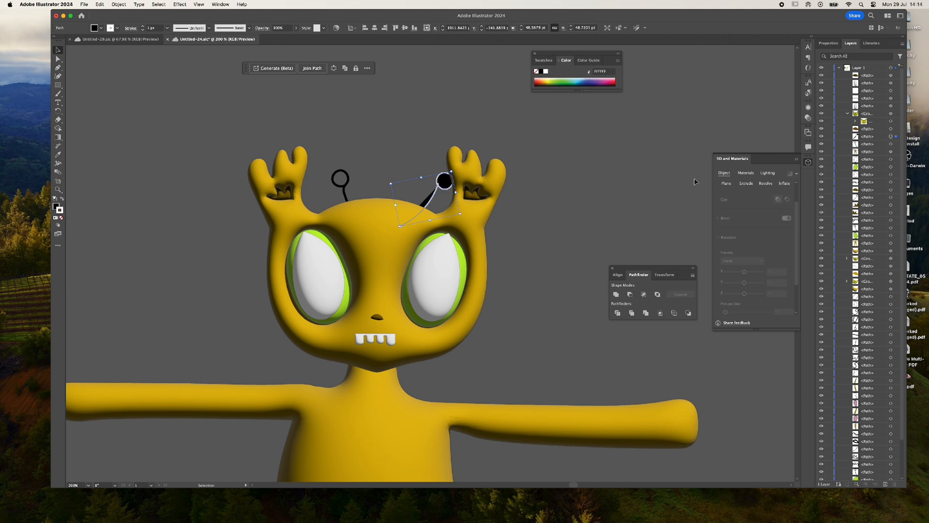
{"action": "left_click", "coordinate": [62, 200]}
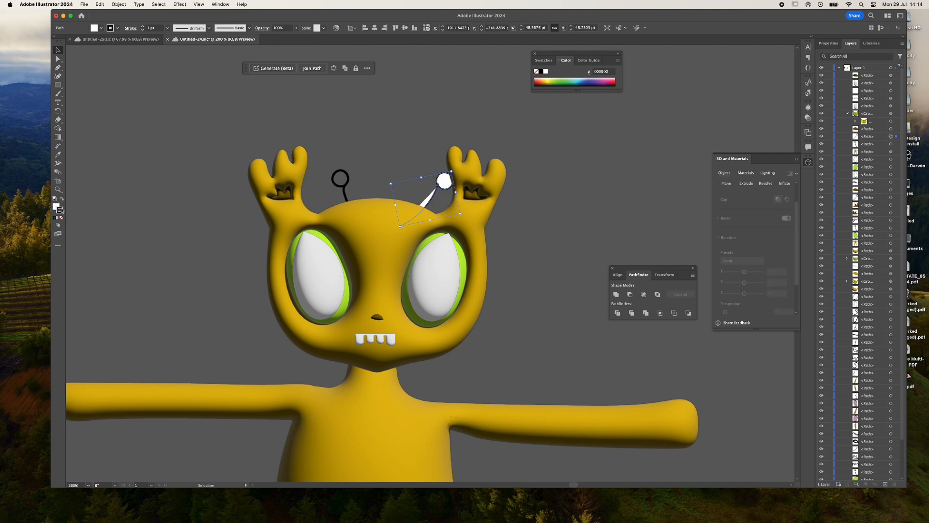
{"action": "left_click", "coordinate": [62, 219]}
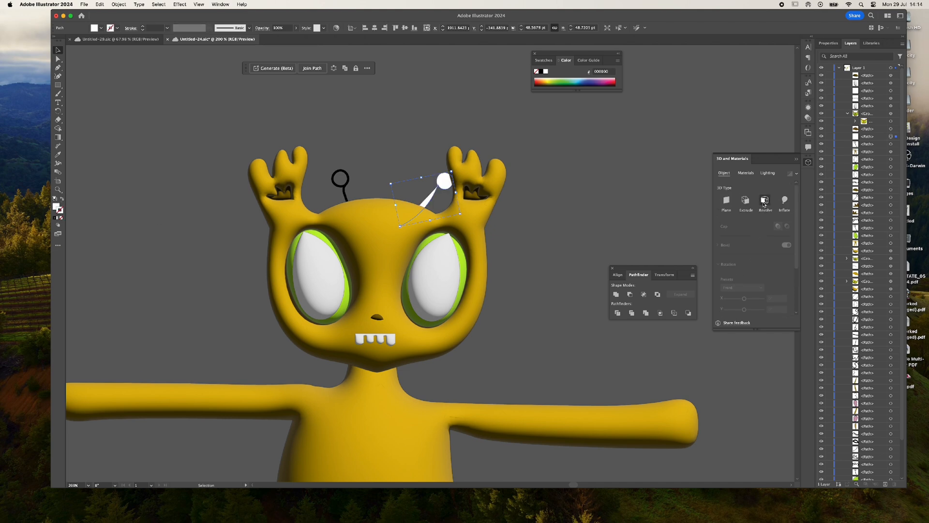
Revolve the white antenna with the offset direction from the Right Edge and a revolve angle of 30°
{"action": "left_click", "coordinate": [765, 200]}
{"action": "left_click", "coordinate": [737, 304]}
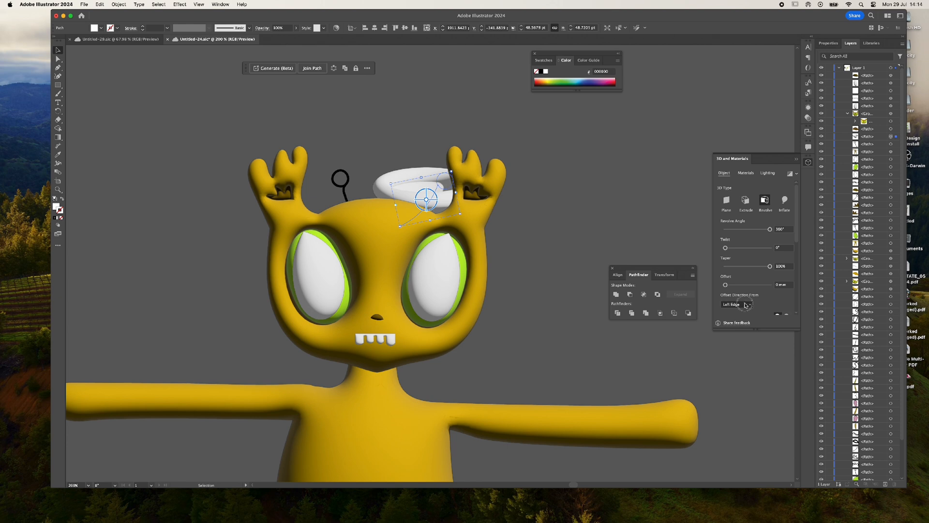
{"action": "left_click", "coordinate": [741, 320]}
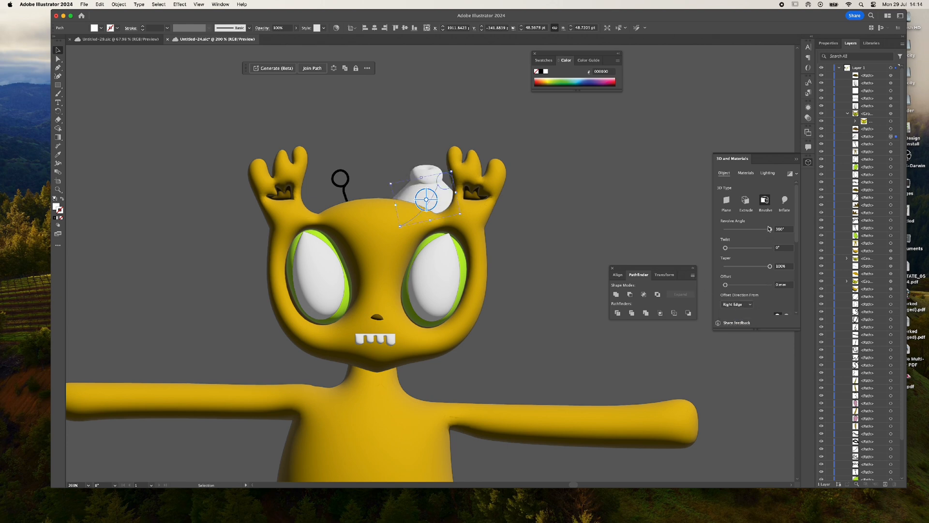
{"action": "left_click_drag", "start_coordinate": [770, 229], "coordinate": [728, 231]}
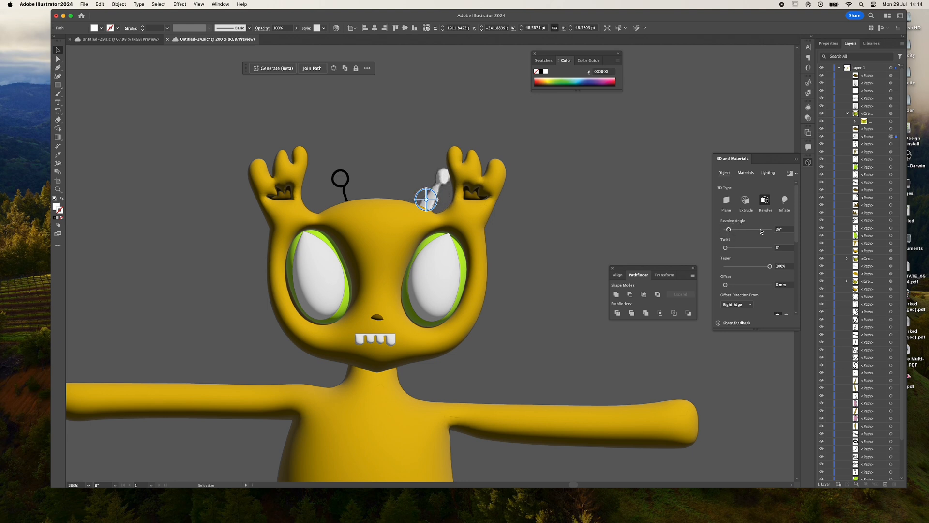
{"action": "left_click", "coordinate": [776, 229]}
{"action": "type", "text": "306"}
{"action": "key", "text": "Return"}
{"action": "left_click", "coordinate": [783, 230]}
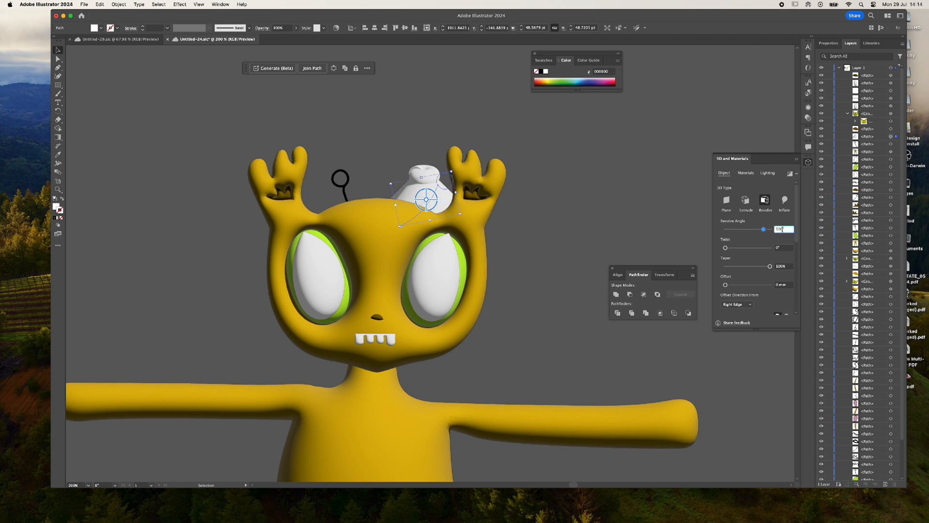
{"action": "type", "text": "30"}
{"action": "key", "text": "Return"}
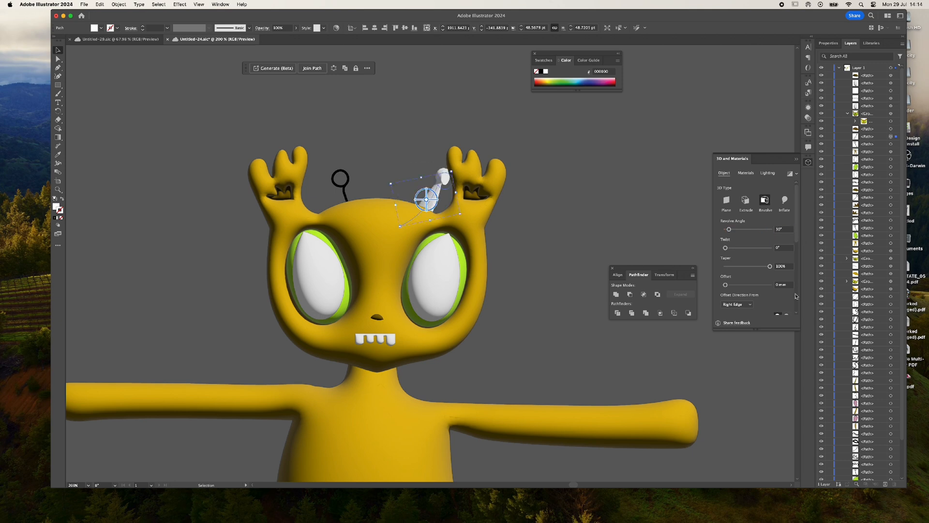
Apply the Front rotation preset to the revolved antenna and deselect it
{"action": "scroll", "coordinate": [796, 296], "scroll_direction": "down", "scroll_amount": 5}
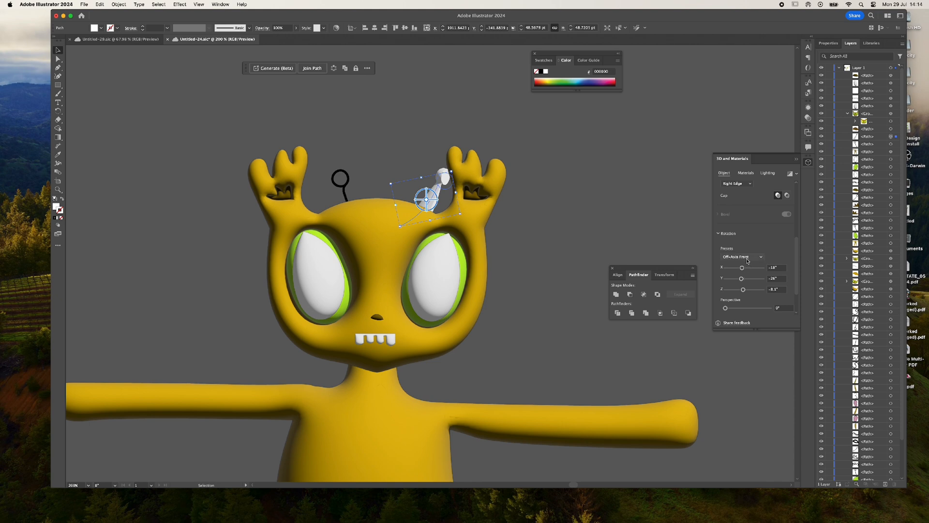
{"action": "left_click", "coordinate": [743, 257]}
{"action": "left_click", "coordinate": [738, 278]}
{"action": "left_click", "coordinate": [596, 210]}
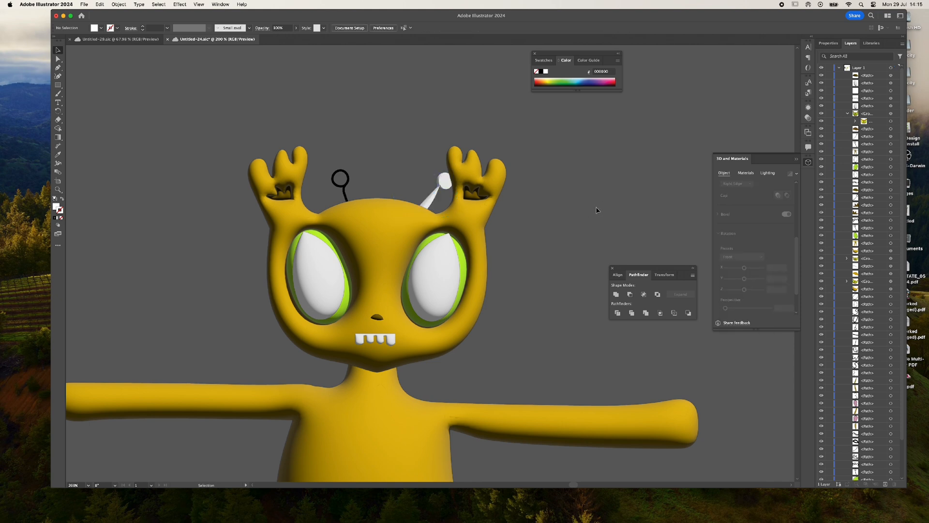
Move the white antenna's path to the top of the stacking order in Layer 1
{"action": "left_click", "coordinate": [442, 179]}
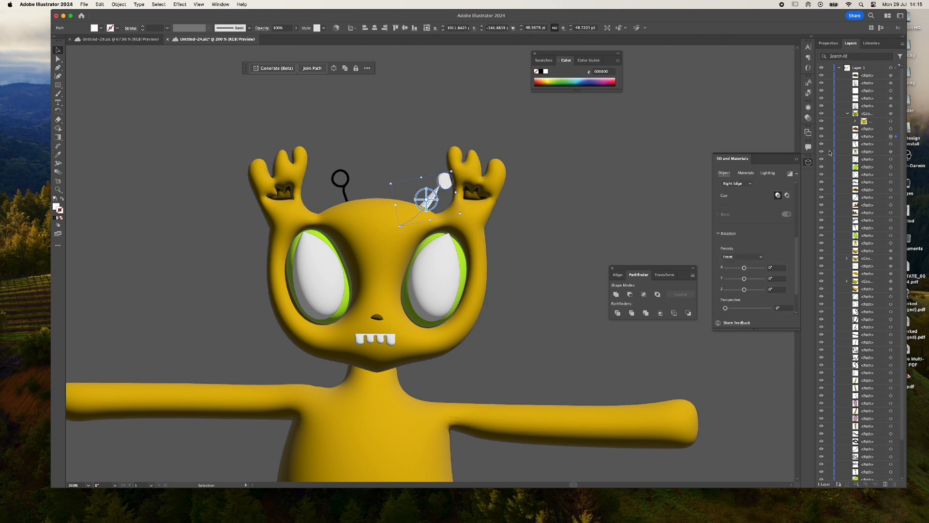
{"action": "left_click_drag", "start_coordinate": [880, 137], "coordinate": [871, 72]}
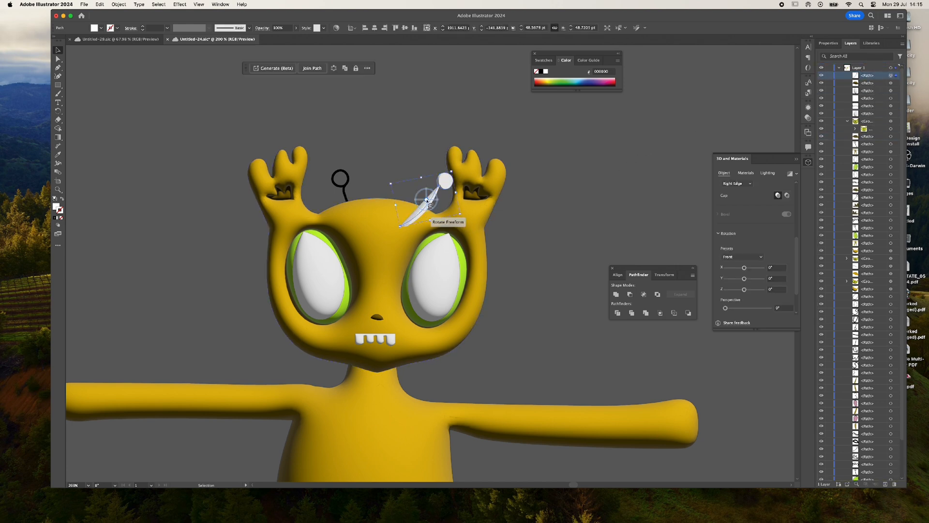
Rotate the revolved antenna freely in 3D and reduce its revolve angle to about 9°
{"action": "left_click_drag", "start_coordinate": [422, 200], "coordinate": [441, 220]}
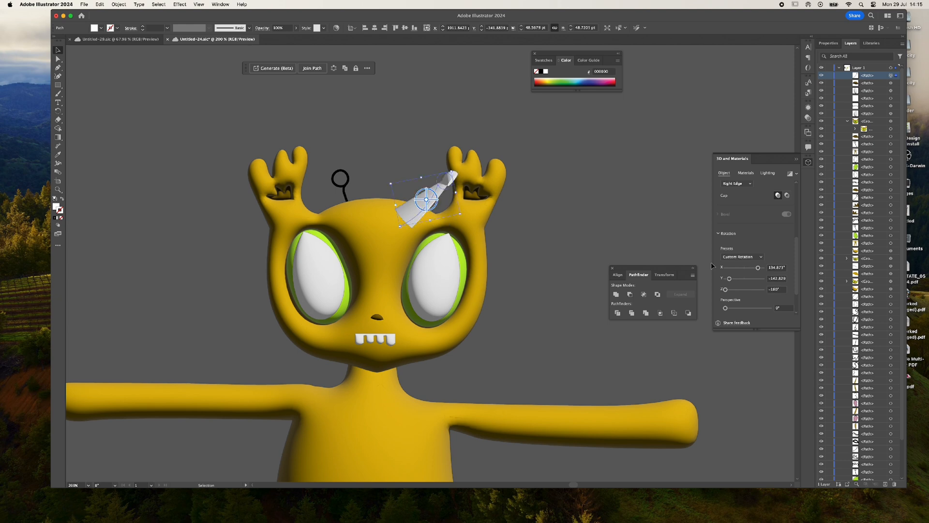
{"action": "scroll", "coordinate": [764, 245], "scroll_direction": "up", "scroll_amount": 5}
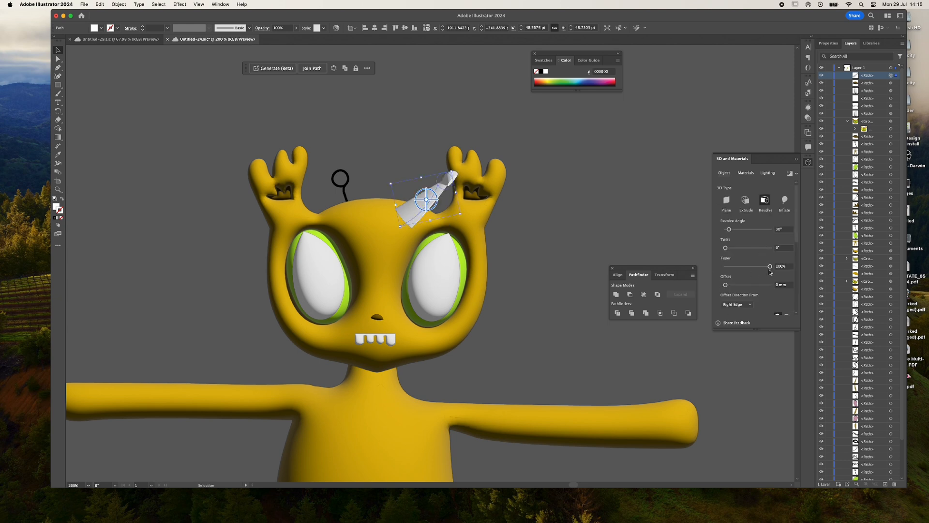
{"action": "left_click_drag", "start_coordinate": [770, 268], "coordinate": [813, 266]}
{"action": "mouse_move", "coordinate": [726, 248]}
{"action": "left_mouse_down"}
{"action": "mouse_move", "coordinate": [788, 252]}
{"action": "mouse_move", "coordinate": [712, 249]}
{"action": "mouse_move", "coordinate": [713, 231]}
{"action": "mouse_move", "coordinate": [726, 232]}
{"action": "left_mouse_up"}
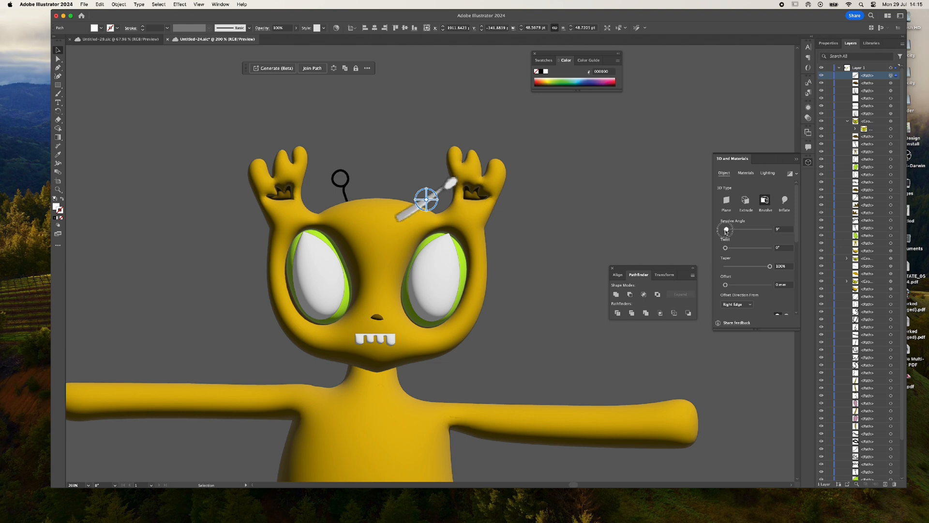
Reset the antenna's custom rotation to the Front preset and clear the selection
{"action": "scroll", "coordinate": [744, 242], "scroll_direction": "down", "scroll_amount": 3}
{"action": "scroll", "coordinate": [744, 243], "scroll_direction": "down", "scroll_amount": 5}
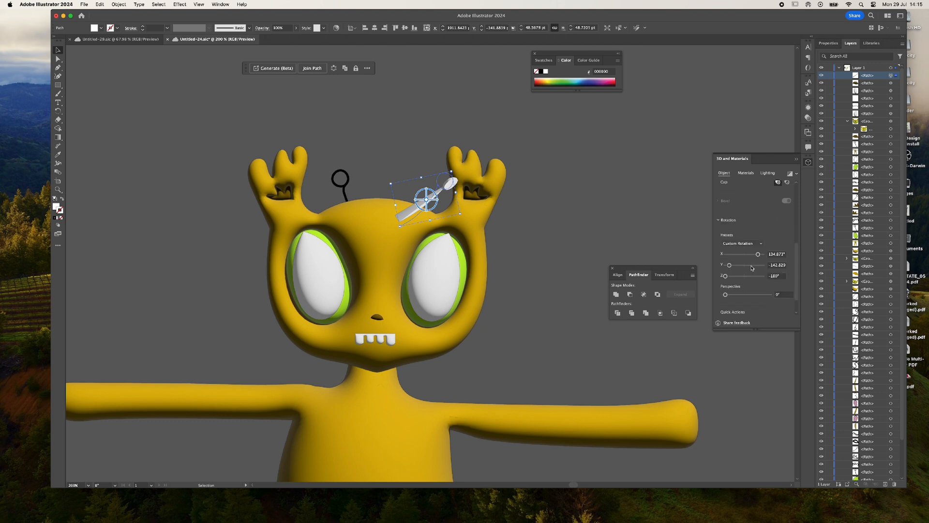
{"action": "left_click", "coordinate": [742, 220]}
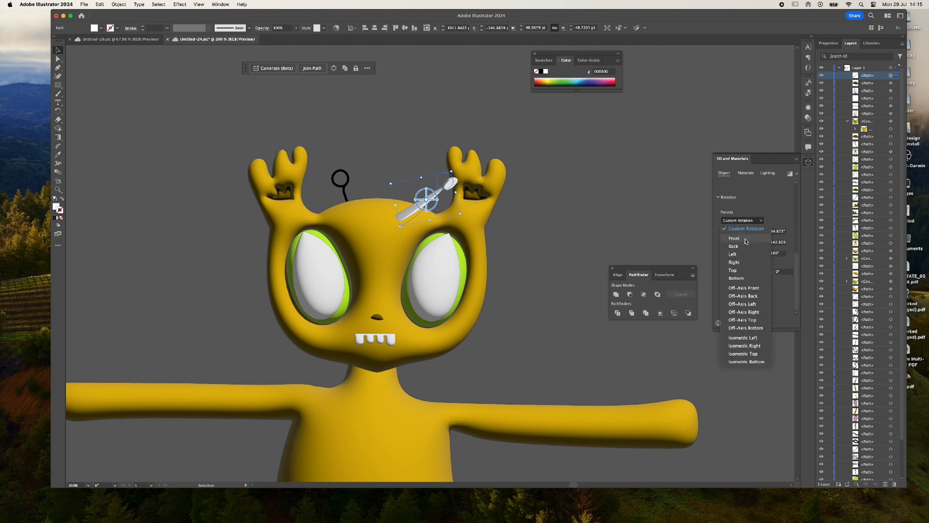
{"action": "left_click", "coordinate": [743, 239]}
{"action": "left_click", "coordinate": [559, 216]}
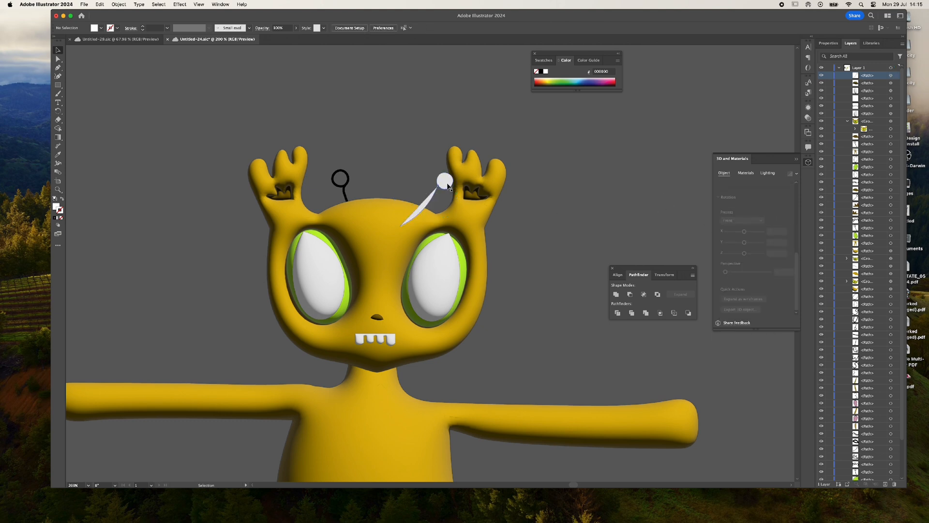
Try extruding the white antenna and increase its extrusion depth
{"action": "left_click", "coordinate": [420, 206]}
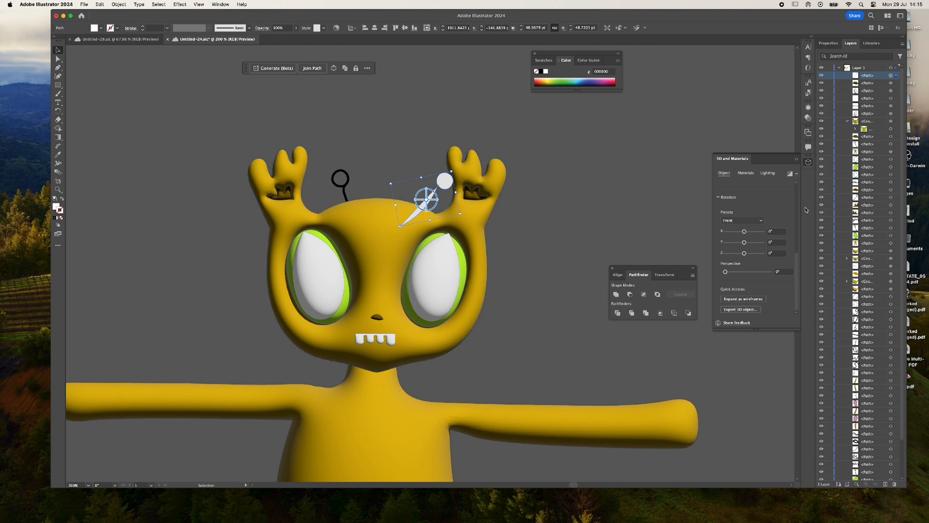
{"action": "scroll", "coordinate": [751, 203], "scroll_direction": "up", "scroll_amount": 5}
{"action": "left_click", "coordinate": [749, 201]}
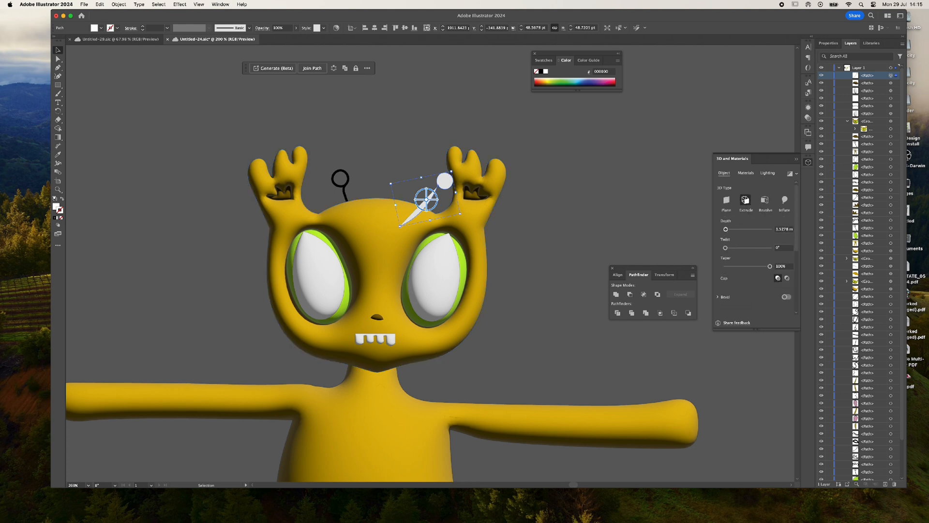
{"action": "left_click_drag", "start_coordinate": [726, 229], "coordinate": [735, 230]}
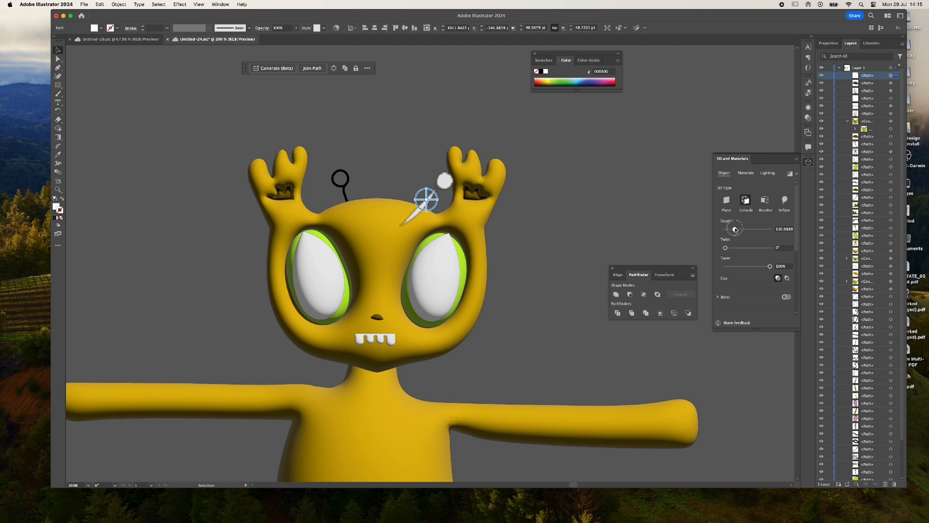
Inflate the white antenna on both sides with a depth of 0 mm and the Front rotation preset
{"action": "left_click", "coordinate": [785, 200]}
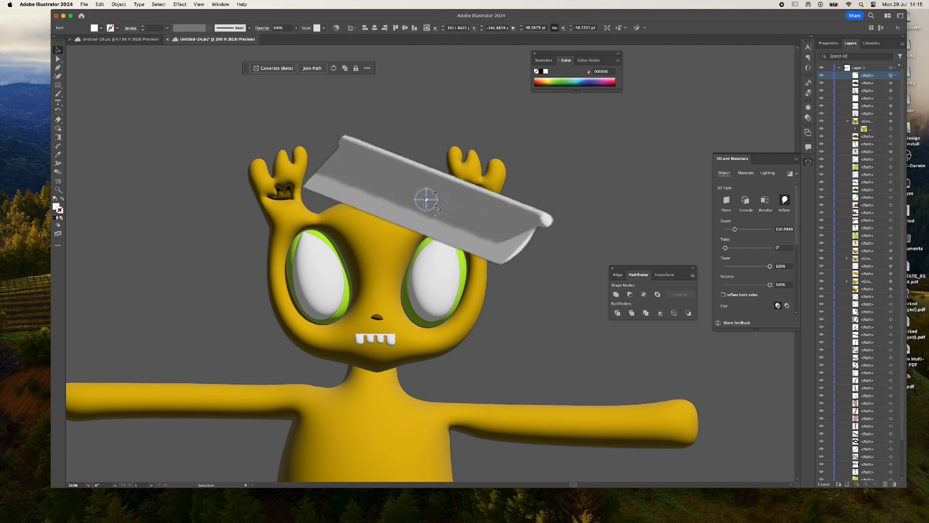
{"action": "left_click_drag", "start_coordinate": [733, 229], "coordinate": [725, 229]}
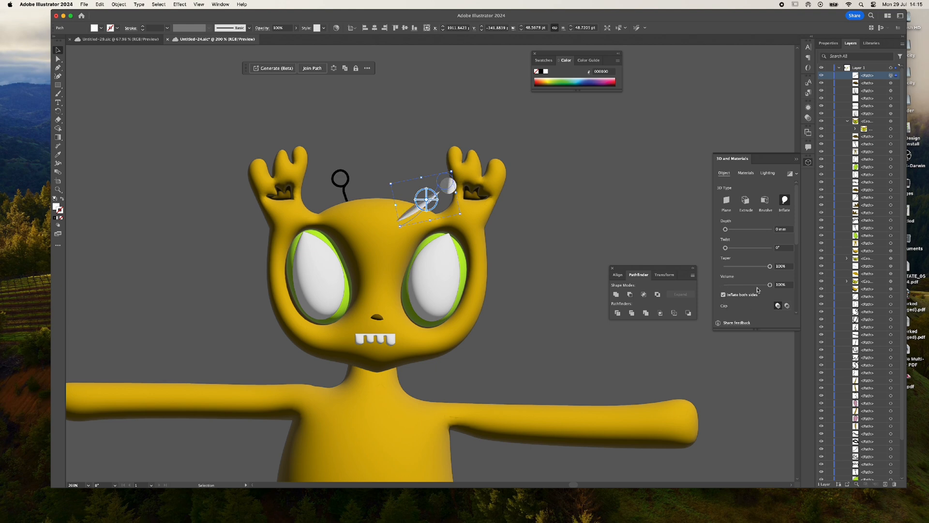
{"action": "scroll", "coordinate": [756, 271], "scroll_direction": "down", "scroll_amount": 5}
{"action": "left_click", "coordinate": [749, 221]}
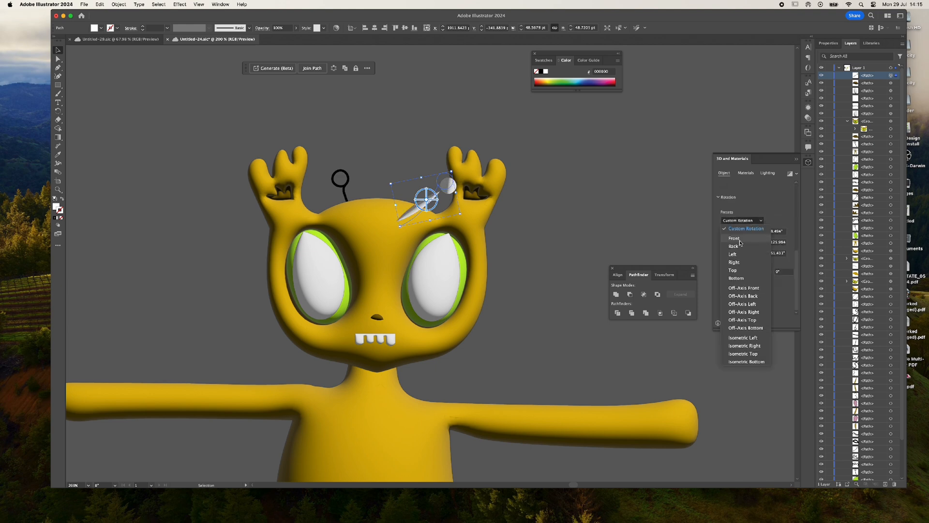
{"action": "left_click", "coordinate": [740, 239]}
{"action": "left_click", "coordinate": [636, 193]}
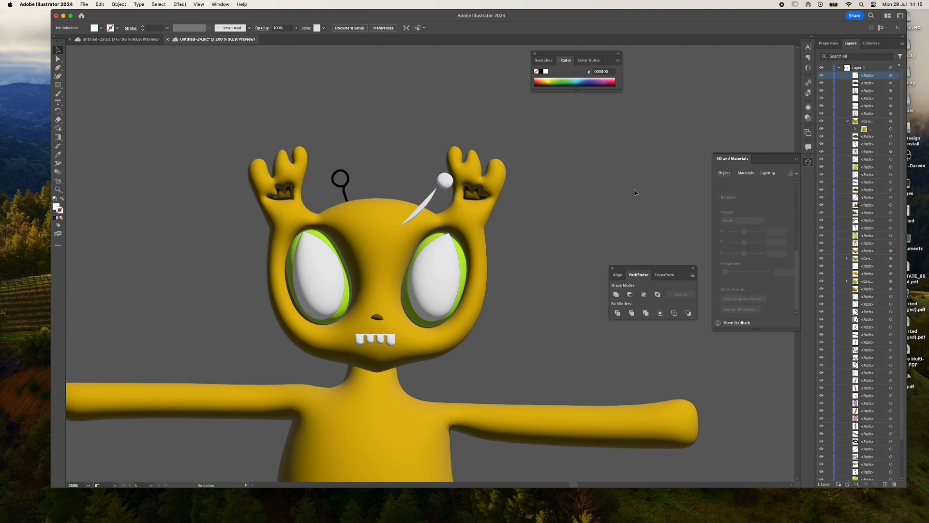
Recolour the remaining black antenna with a white fill and no stroke, and inflate it on both sides
{"action": "left_click", "coordinate": [342, 192]}
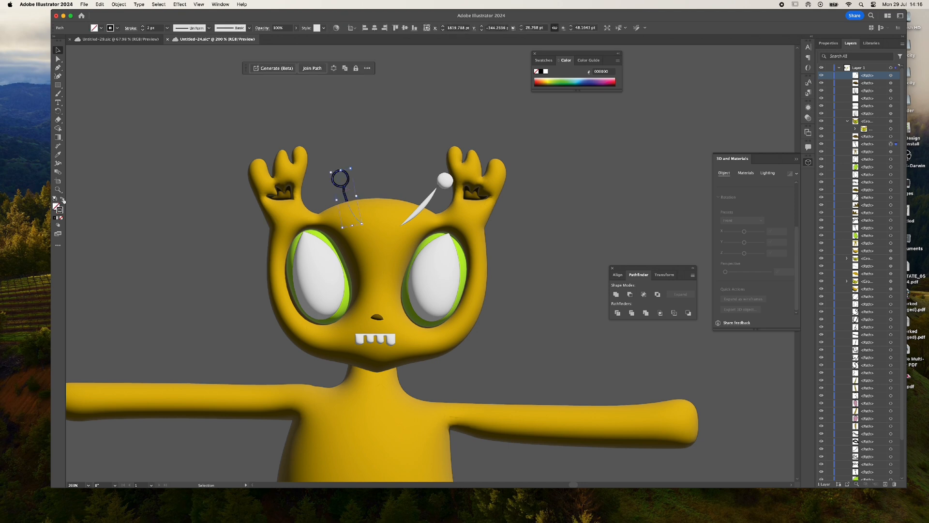
{"action": "left_click", "coordinate": [546, 72]}
{"action": "left_click", "coordinate": [61, 201]}
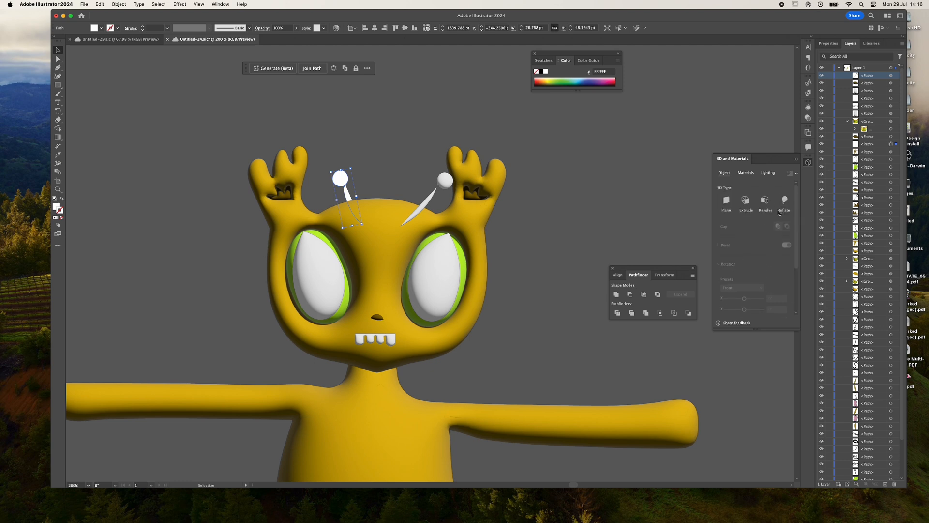
{"action": "left_click", "coordinate": [779, 212]}
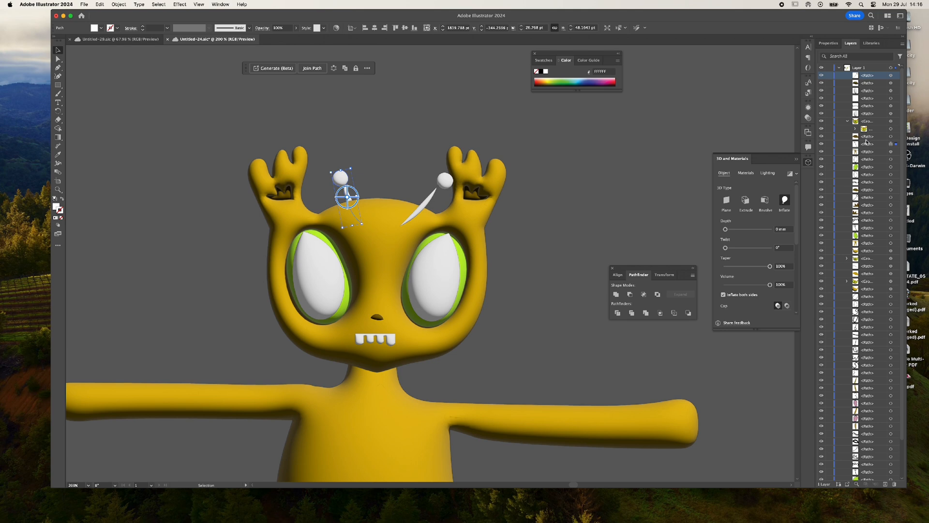
{"action": "left_click", "coordinate": [550, 161]}
Copy both pink wings from the sketch to beside the 3D character and move the nearer one up next to its head
{"action": "scroll", "coordinate": [551, 162], "scroll_direction": "down", "scroll_amount": 5, "text": "alt"}
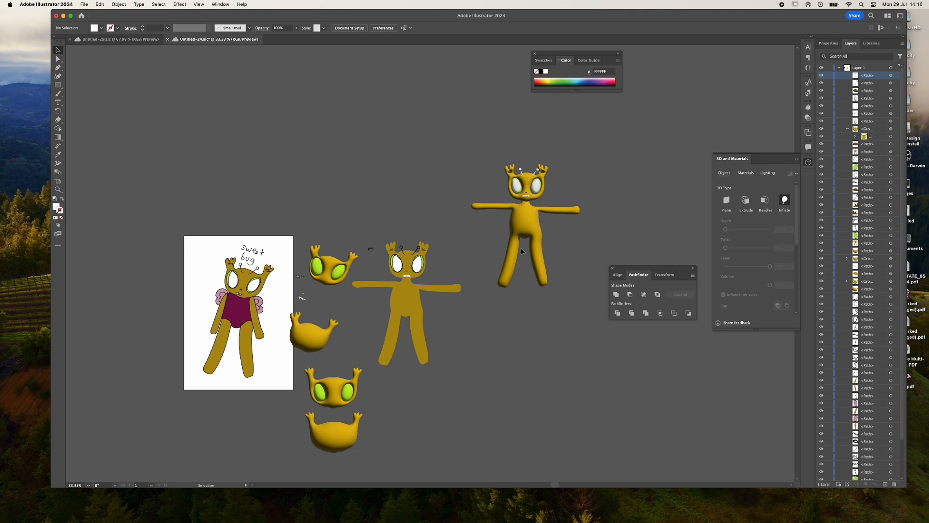
{"action": "scroll", "coordinate": [221, 327], "scroll_direction": "up", "scroll_amount": 2, "text": "alt"}
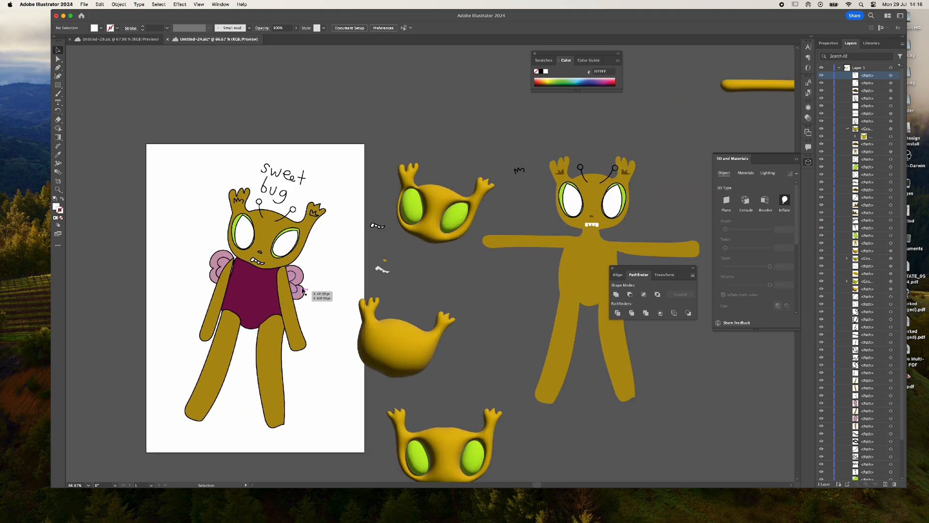
{"action": "left_click_drag", "start_coordinate": [318, 274], "coordinate": [297, 295]}
{"action": "left_click_drag", "start_coordinate": [475, 273], "coordinate": [478, 254]}
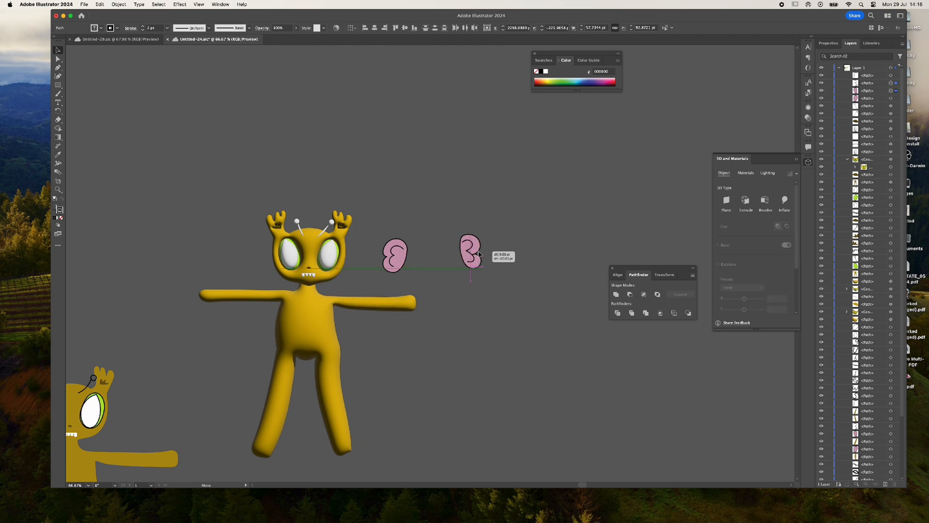
{"action": "key", "text": "super+z"}
{"action": "left_click", "coordinate": [392, 222]}
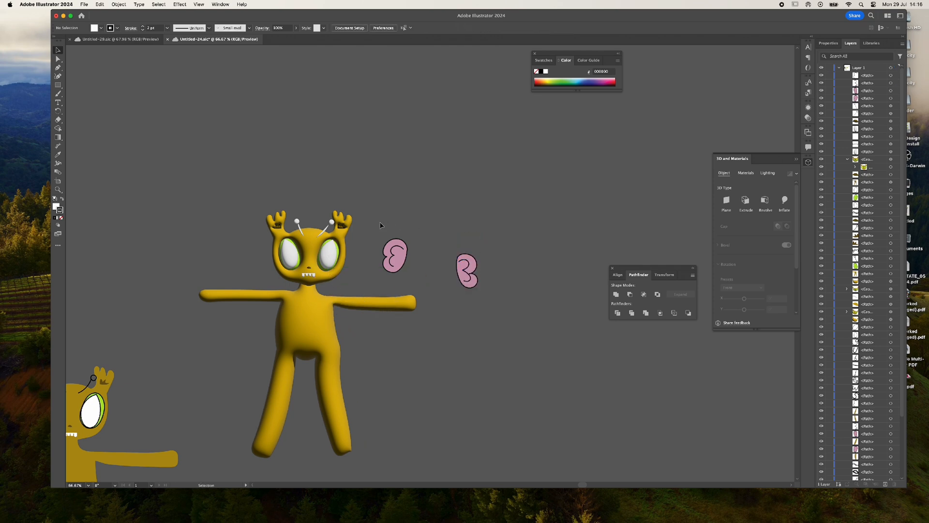
{"action": "left_click_drag", "start_coordinate": [401, 262], "coordinate": [386, 230]}
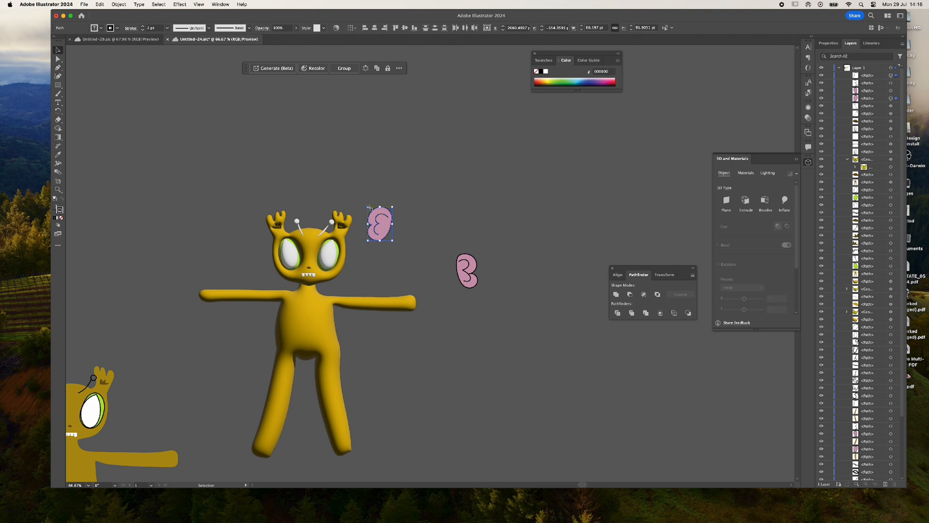
{"action": "left_click", "coordinate": [427, 219]}
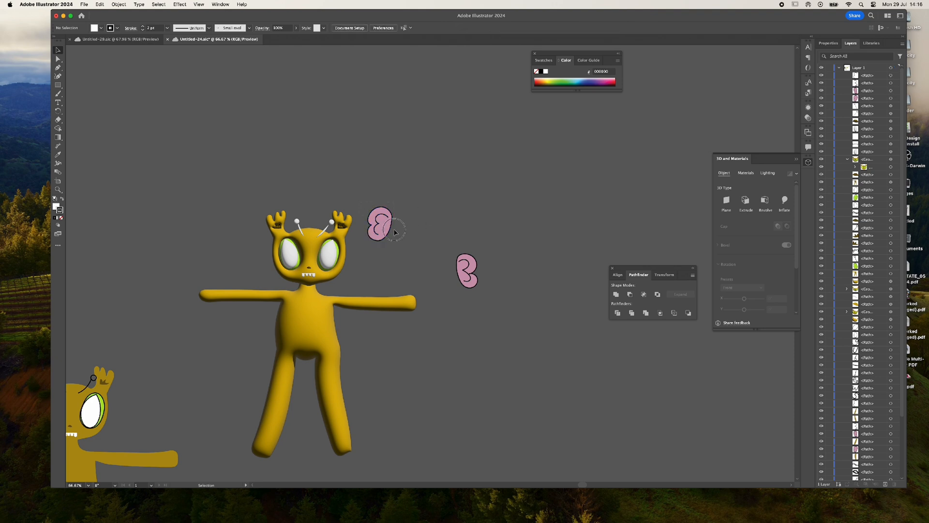
Remove the black outline from the pink shape of the wing beside the head, keeping its inner curved line
{"action": "scroll", "coordinate": [386, 222], "scroll_direction": "up", "scroll_amount": 8, "text": "alt"}
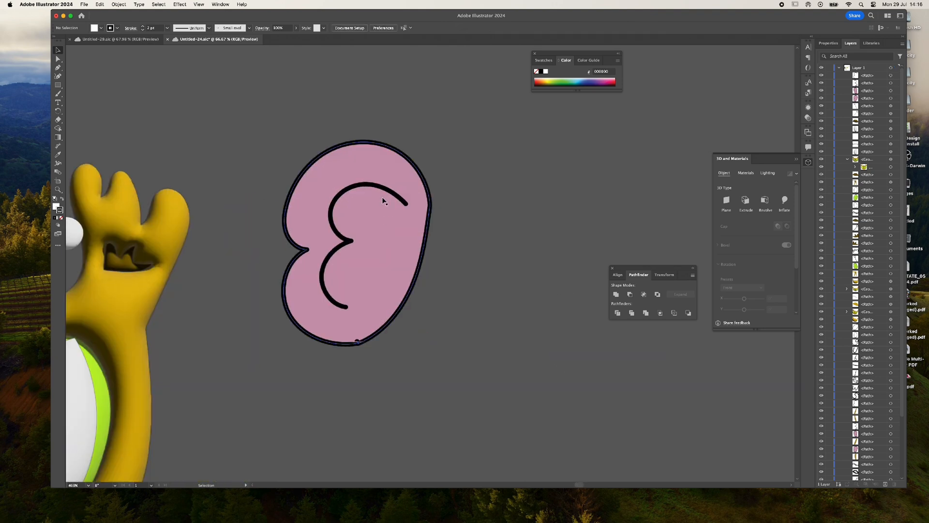
{"action": "left_click", "coordinate": [384, 177]}
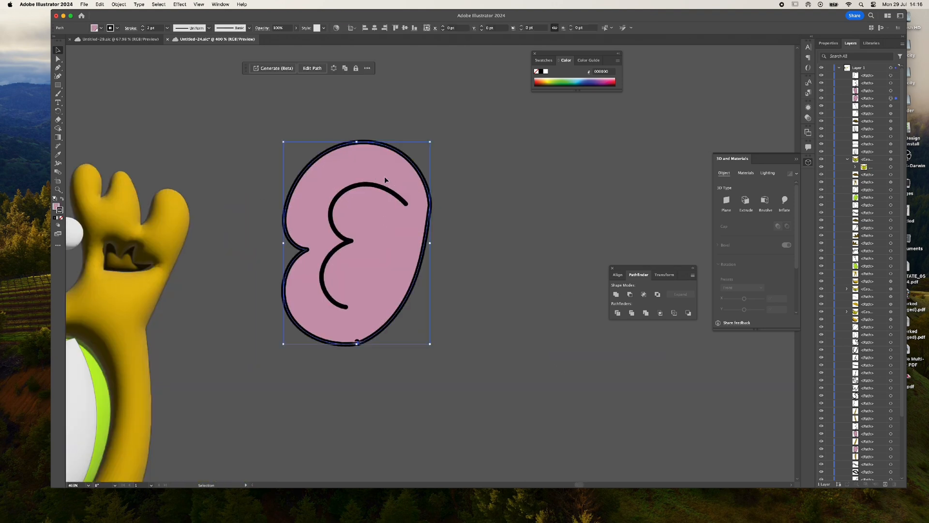
{"action": "left_click", "coordinate": [61, 218]}
{"action": "left_click", "coordinate": [262, 201]}
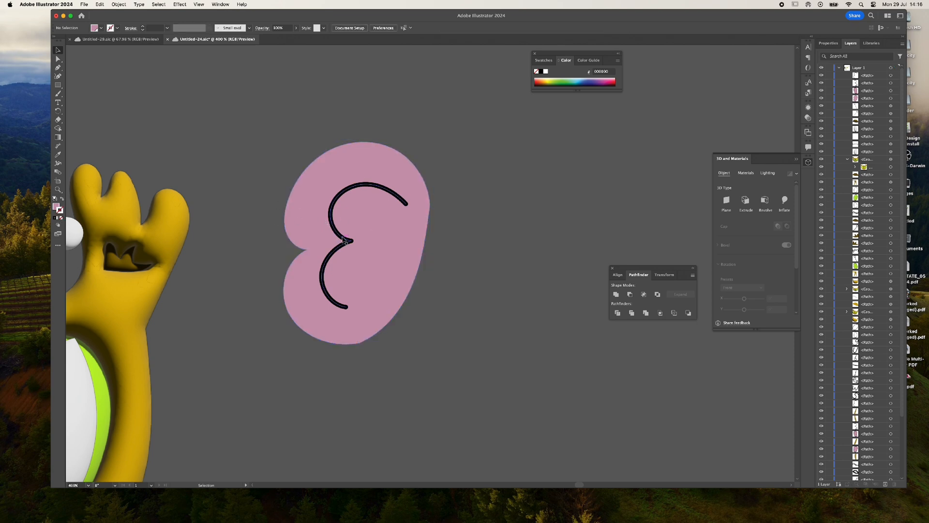
Group the outline-free wing with its inner line and apply the Inflate 3D effect to the group
{"action": "scroll", "coordinate": [354, 240], "scroll_direction": "down", "scroll_amount": 4, "text": "alt"}
{"action": "left_click", "coordinate": [337, 224]}
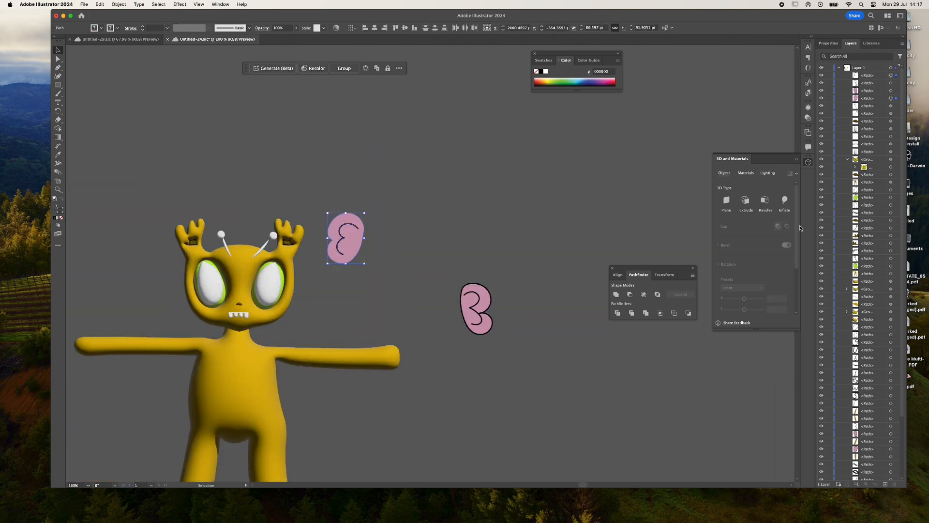
{"action": "left_click", "coordinate": [344, 67]}
{"action": "left_click", "coordinate": [785, 202]}
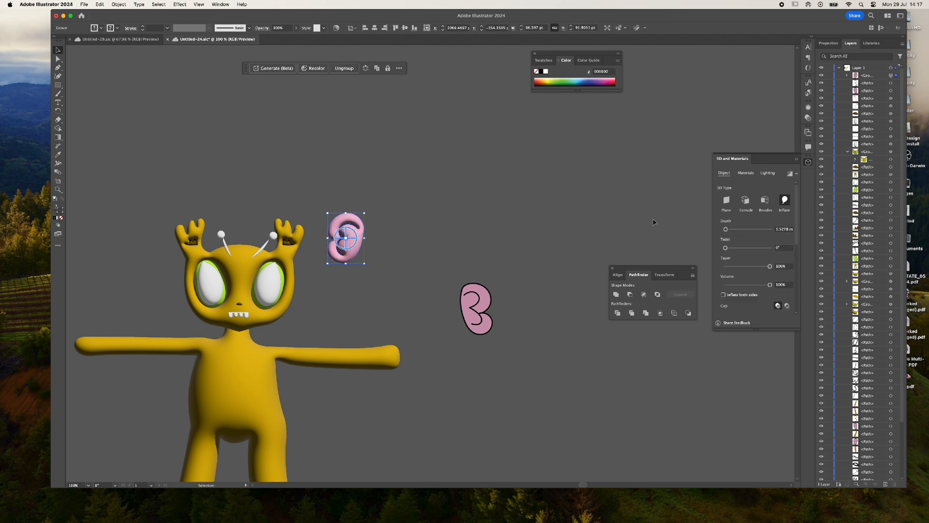
Enlarge the inflated pink wing proportionally towards its upper-left corner
{"action": "left_click", "coordinate": [401, 235]}
{"action": "left_click", "coordinate": [344, 223]}
{"action": "left_click_drag", "start_coordinate": [329, 212], "coordinate": [307, 185]}
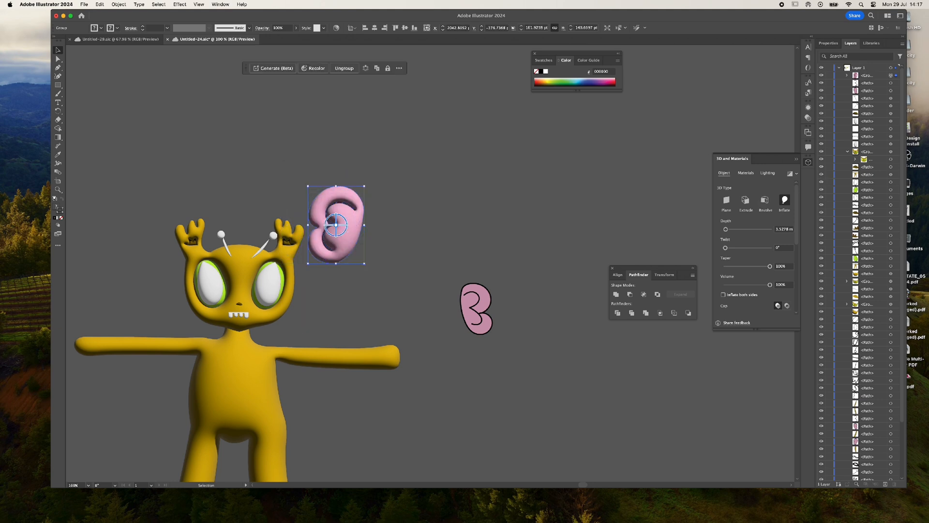
Move the inflated wing and the flat wing's paths below the body in the layer order, and place the inflated wing behind the torso
{"action": "left_click_drag", "start_coordinate": [871, 76], "coordinate": [874, 316]}
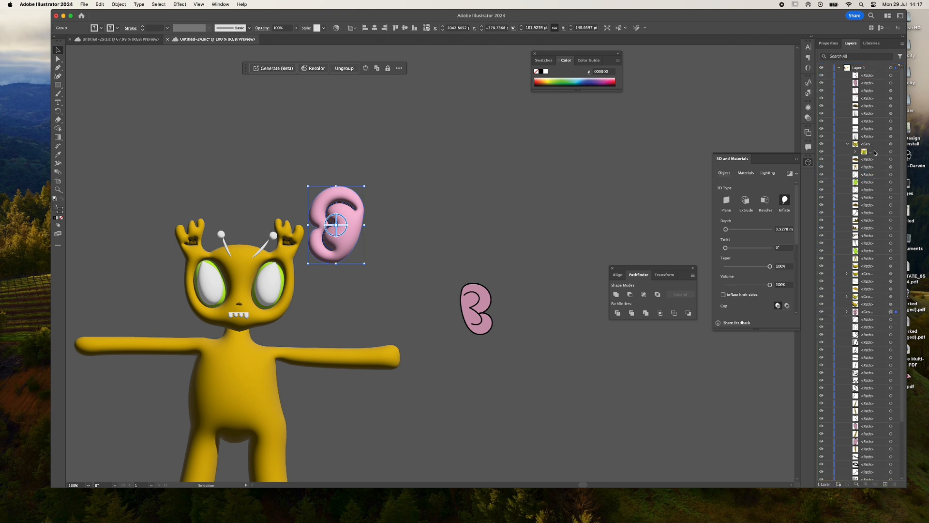
{"action": "left_click", "coordinate": [874, 82], "text": "shift"}
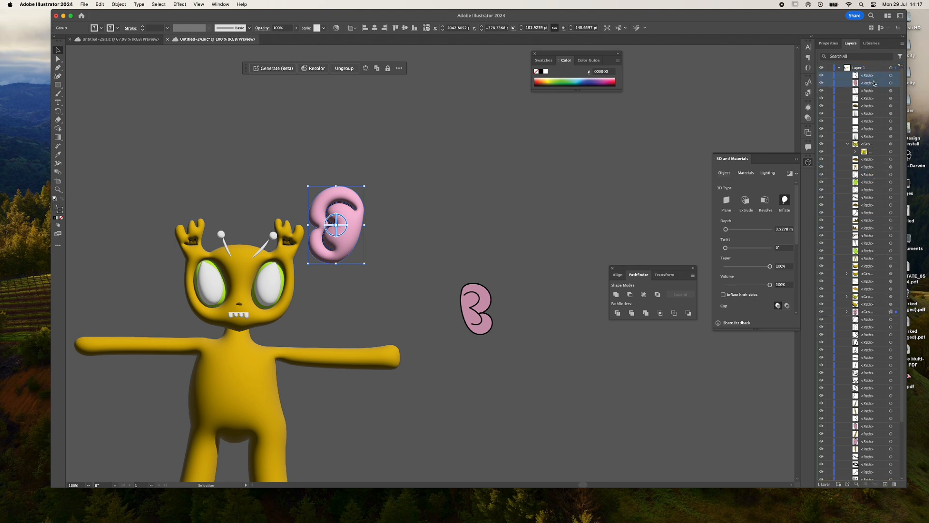
{"action": "left_click_drag", "start_coordinate": [874, 82], "coordinate": [873, 315]}
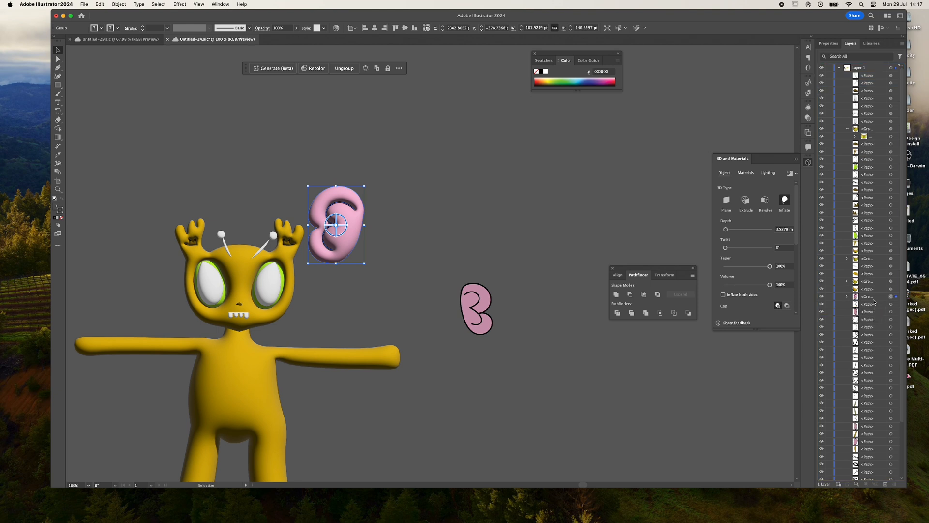
{"action": "left_click_drag", "start_coordinate": [355, 246], "coordinate": [216, 361]}
Create a vertically reflected copy of the inflated wing and position it behind the opposite side of the torso
{"action": "scroll", "coordinate": [216, 361], "scroll_direction": "down", "scroll_amount": 3, "text": "alt"}
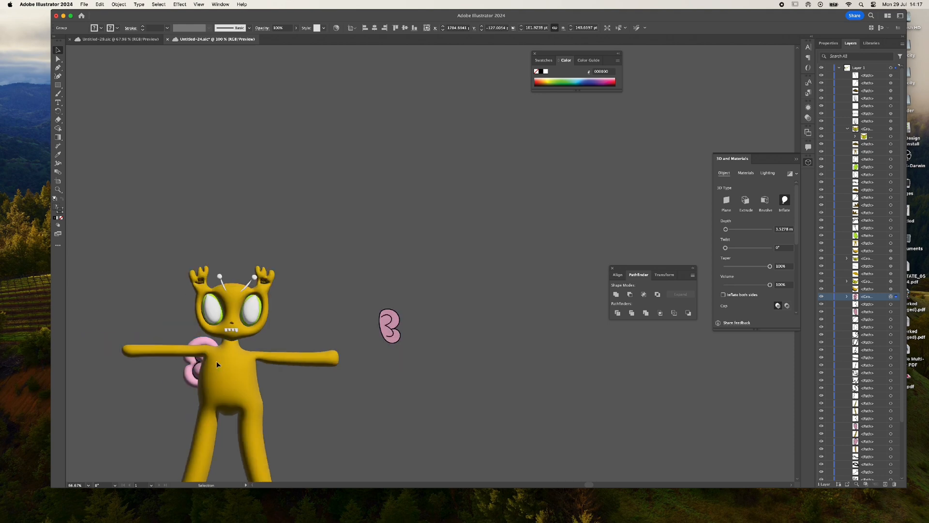
{"action": "scroll", "coordinate": [605, 482], "scroll_direction": "left", "scroll_amount": 10}
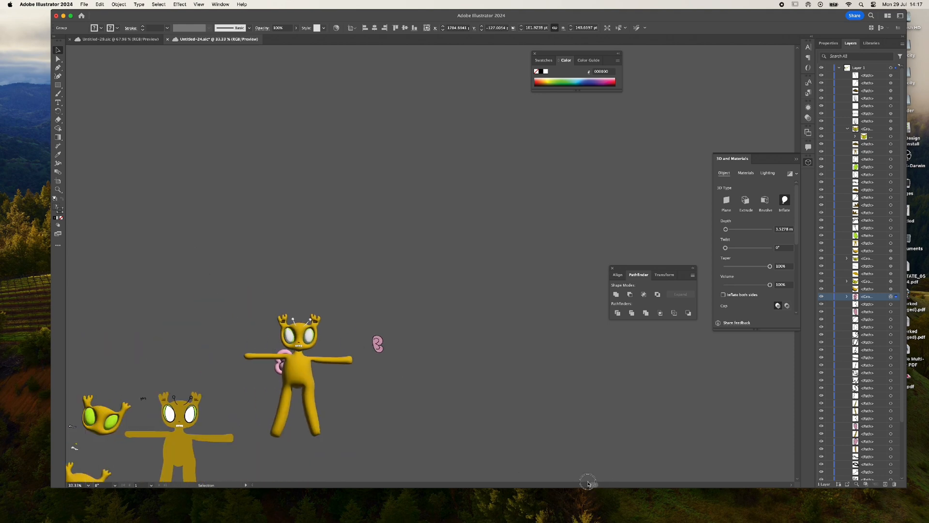
{"action": "scroll", "coordinate": [587, 456], "scroll_direction": "down", "scroll_amount": 8}
{"action": "scroll", "coordinate": [588, 404], "scroll_direction": "up", "scroll_amount": 5}
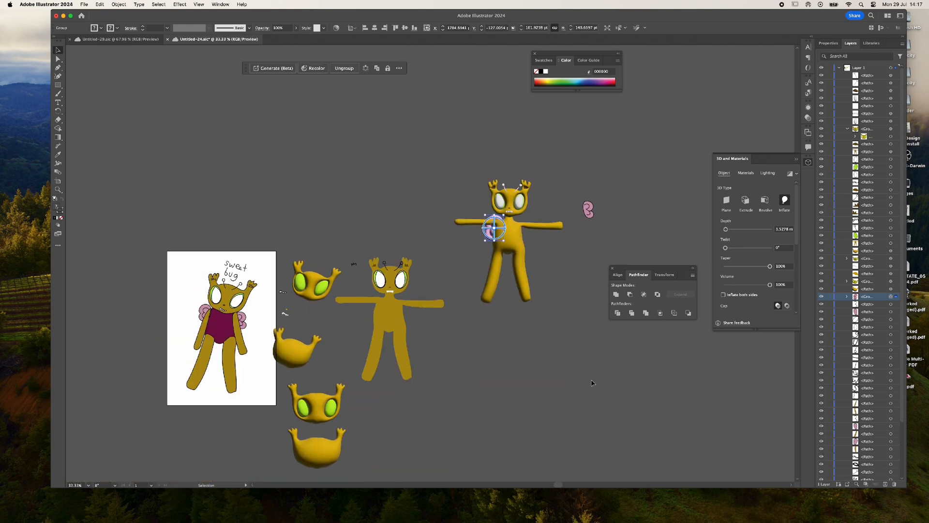
{"action": "left_click", "coordinate": [118, 3]}
{"action": "mouse_move", "coordinate": [162, 17]}
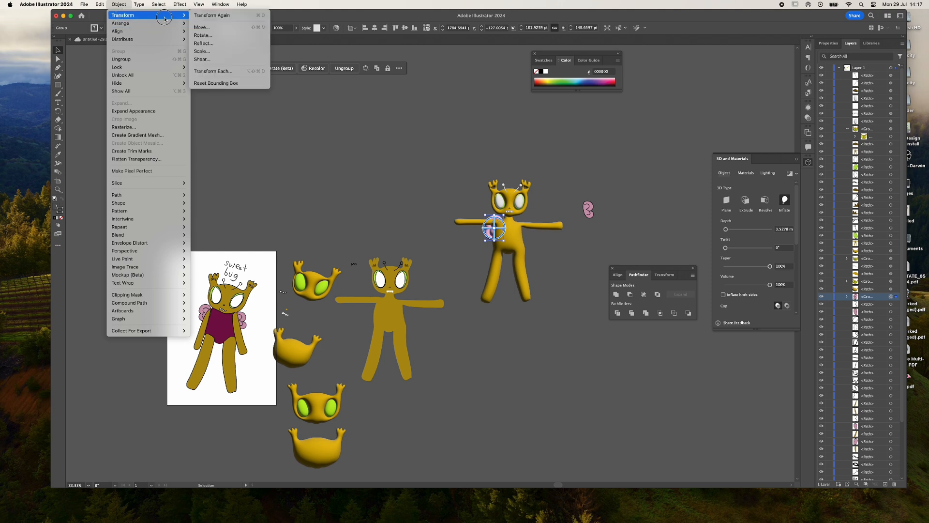
{"action": "left_click", "coordinate": [207, 43]}
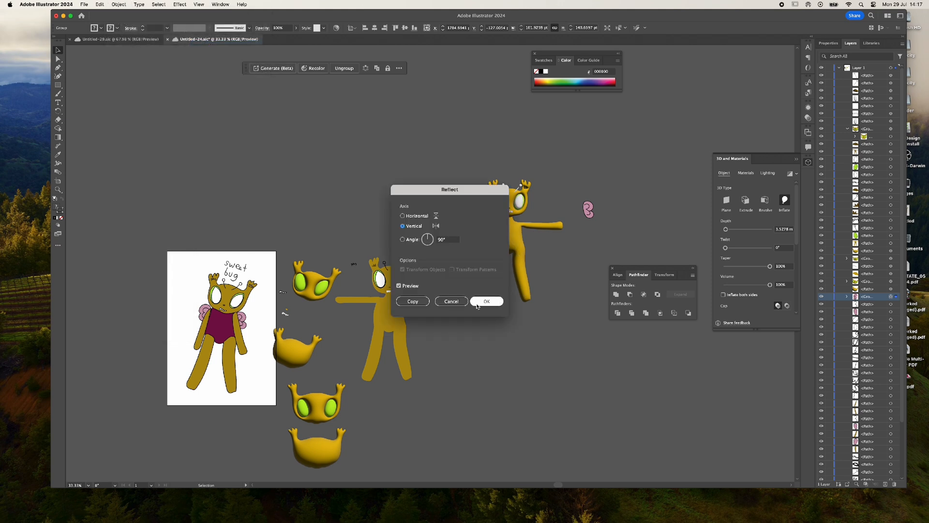
{"action": "left_click_drag", "start_coordinate": [473, 189], "coordinate": [325, 107]}
{"action": "left_click", "coordinate": [264, 220]}
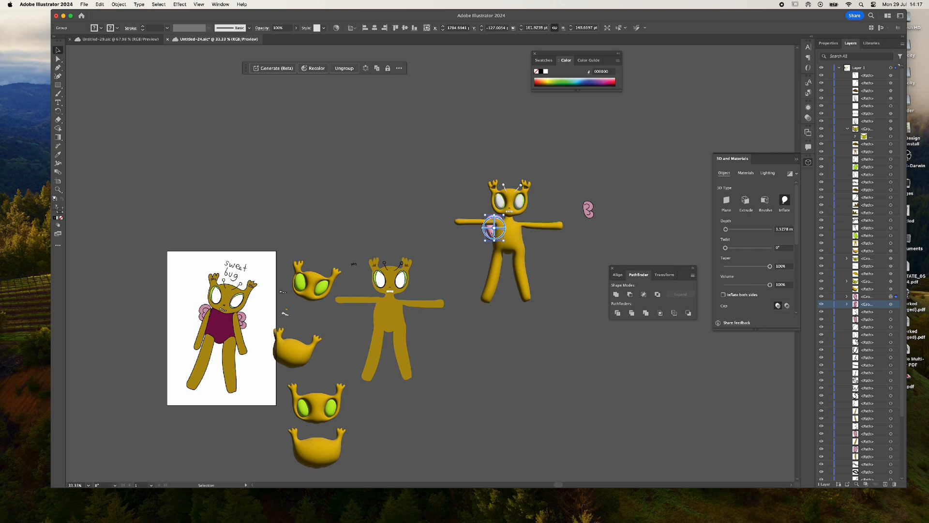
{"action": "left_click_drag", "start_coordinate": [491, 232], "coordinate": [519, 237]}
{"action": "left_click", "coordinate": [557, 245]}
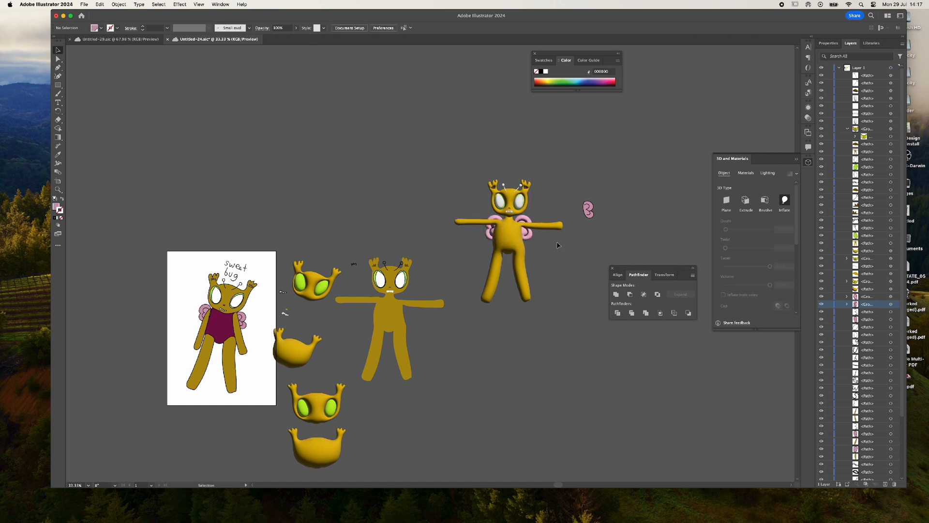
Delete the leftover flat pink wing and move the flat character's teeth out beside its head
{"action": "scroll", "coordinate": [626, 216], "scroll_direction": "up", "scroll_amount": 2, "text": "alt"}
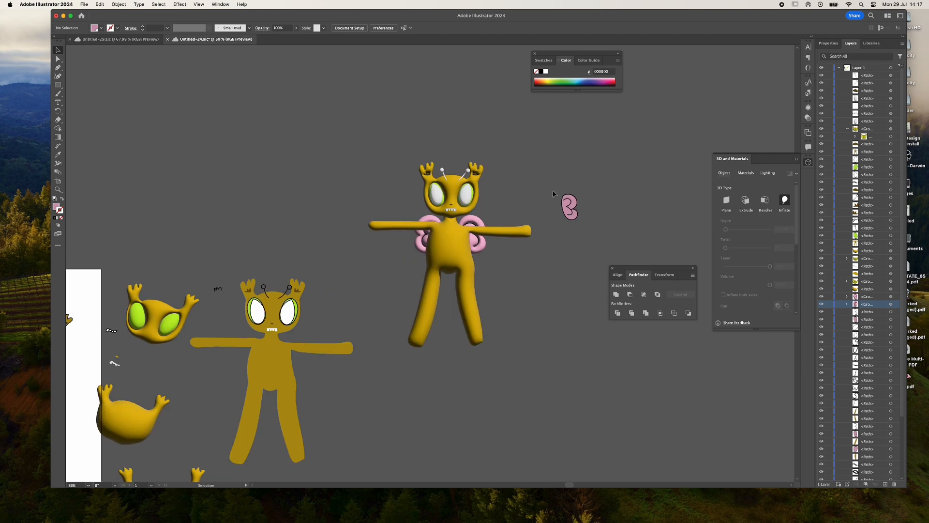
{"action": "left_click_drag", "start_coordinate": [593, 227], "coordinate": [596, 229]}
{"action": "key", "text": "Delete"}
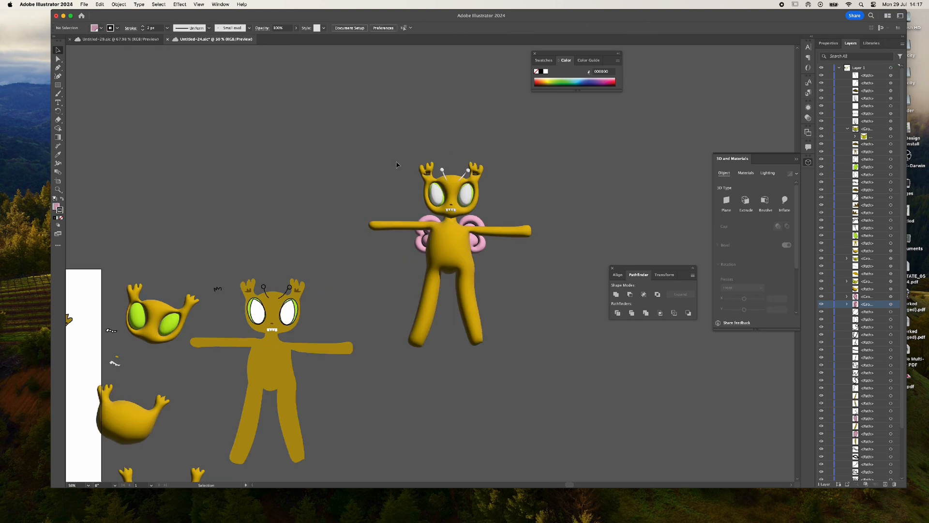
{"action": "scroll", "coordinate": [465, 276], "scroll_direction": "down", "scroll_amount": 2, "text": "alt"}
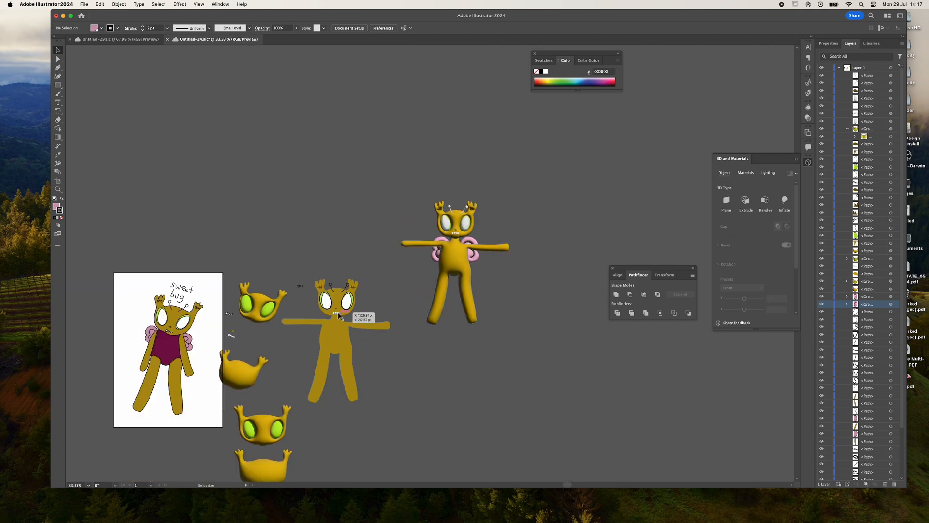
{"action": "left_click_drag", "start_coordinate": [338, 314], "coordinate": [367, 316]}
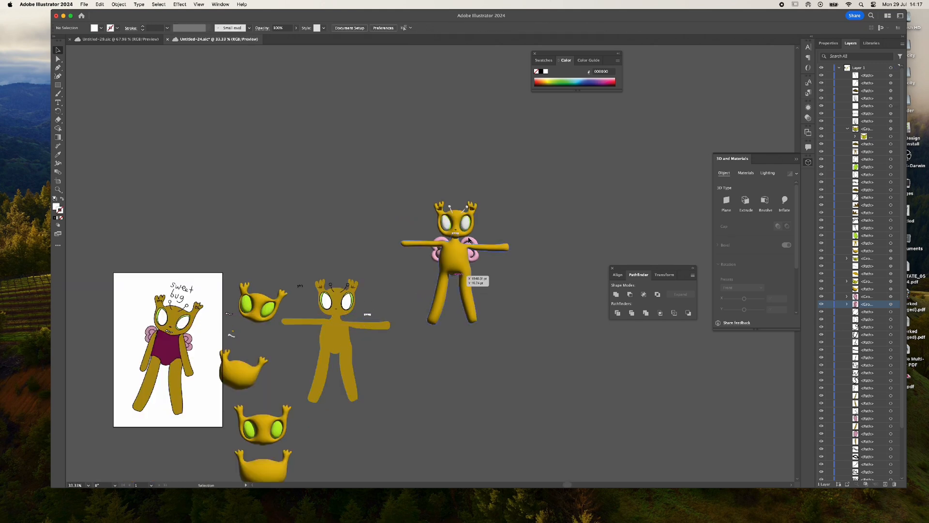
Select the complete 3D character with its wings and open the Export for Screens settings for the selection
{"action": "scroll", "coordinate": [483, 238], "scroll_direction": "up", "scroll_amount": 1, "text": "alt"}
{"action": "scroll", "coordinate": [483, 237], "scroll_direction": "up", "scroll_amount": 1, "text": "alt"}
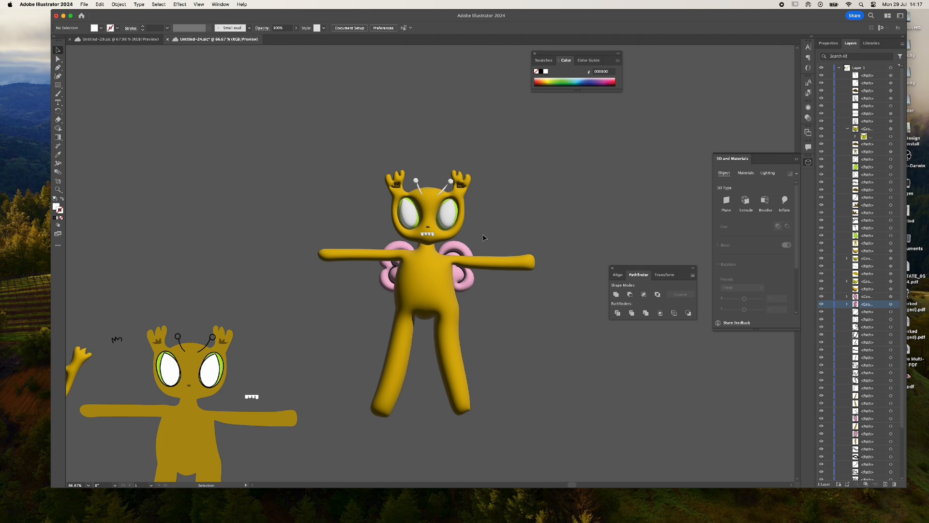
{"action": "left_click_drag", "start_coordinate": [403, 127], "coordinate": [506, 373]}
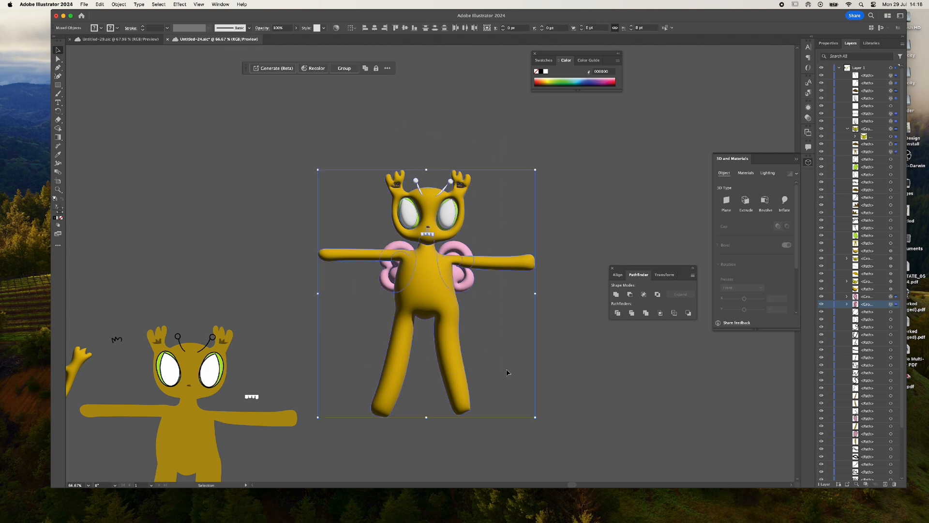
{"action": "right_click", "coordinate": [419, 263]}
{"action": "left_click", "coordinate": [454, 429]}
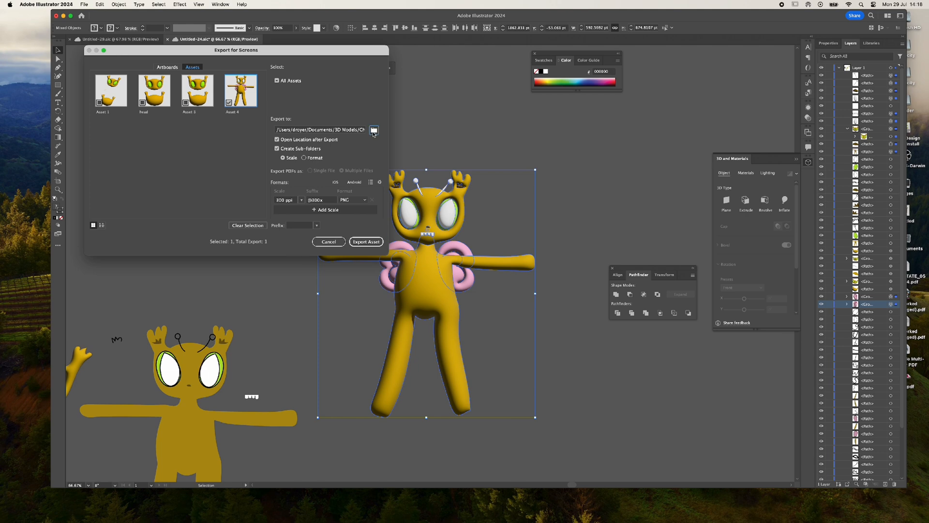
Browse to the Sweet Bug folder as the export location
{"action": "left_click", "coordinate": [374, 130]}
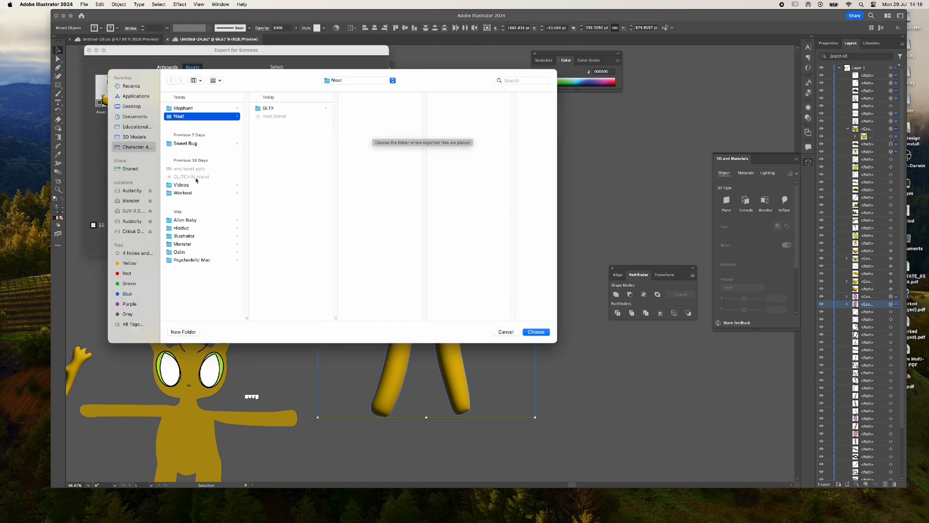
{"action": "left_click", "coordinate": [190, 144]}
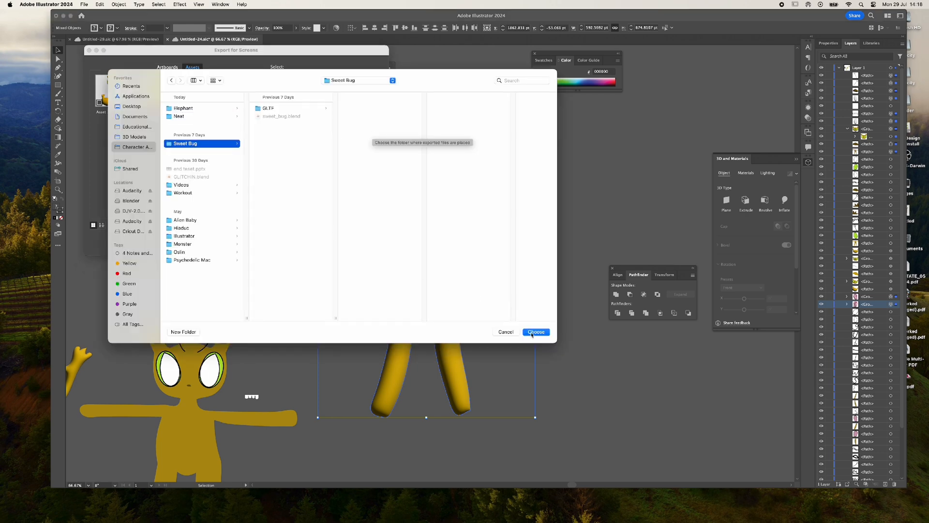
{"action": "left_click", "coordinate": [506, 332]}
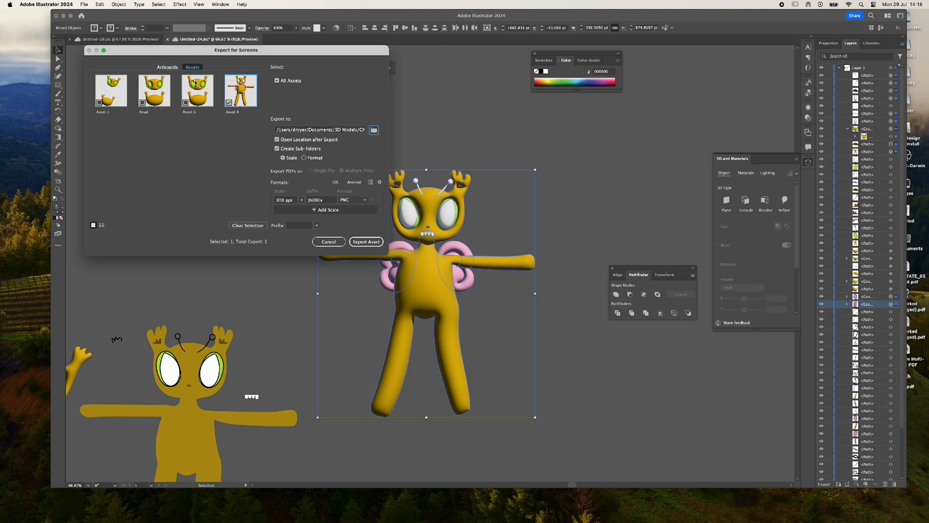
Name the selected character asset "sweet bug", export it, and look through the folders at the export location
{"action": "double_click", "coordinate": [234, 113]}
{"action": "type", "text": "s"}
{"action": "left_click", "coordinate": [367, 242]}
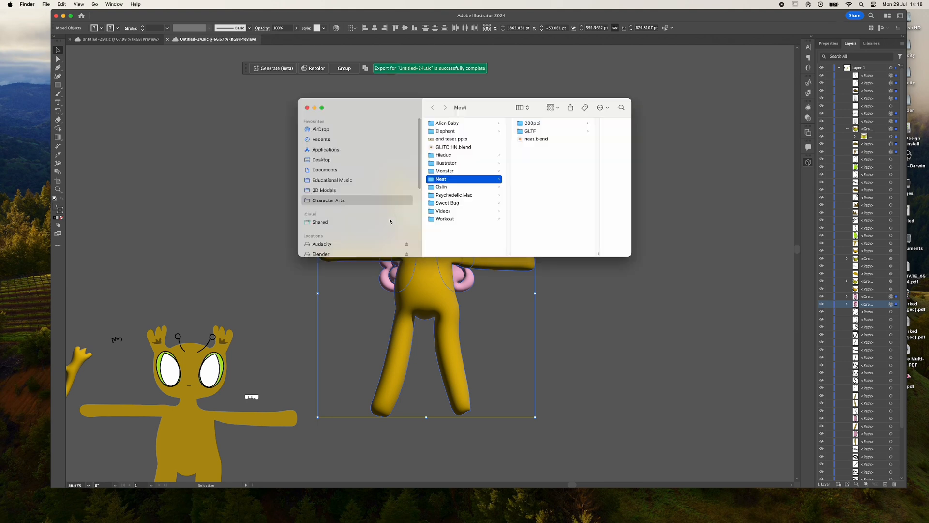
{"action": "left_click", "coordinate": [525, 131]}
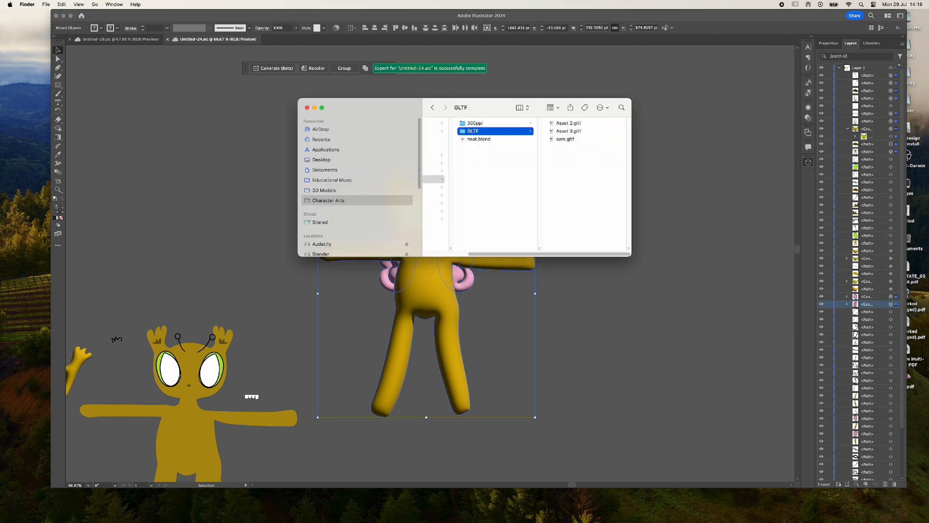
{"action": "left_click", "coordinate": [502, 123]}
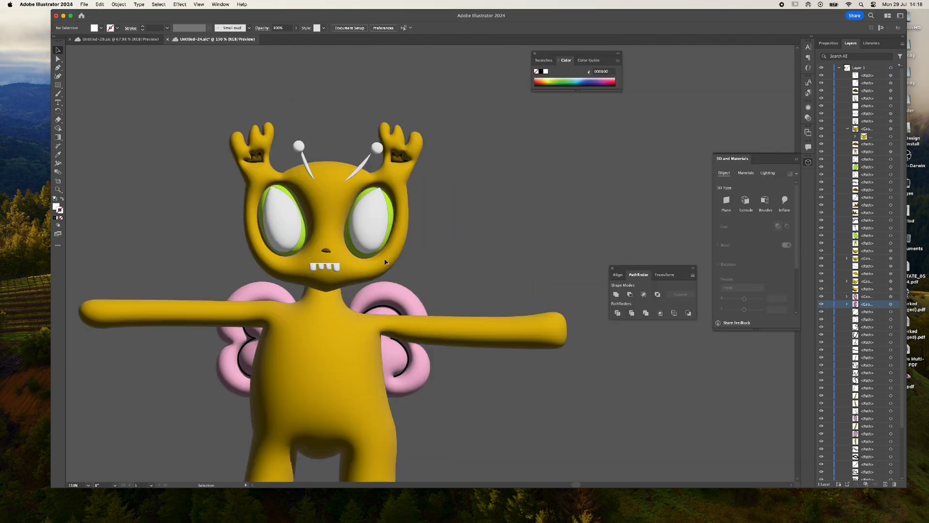
Examine the 3D character's head and body objects and their entries in the layer list
{"action": "left_click", "coordinate": [280, 231]}
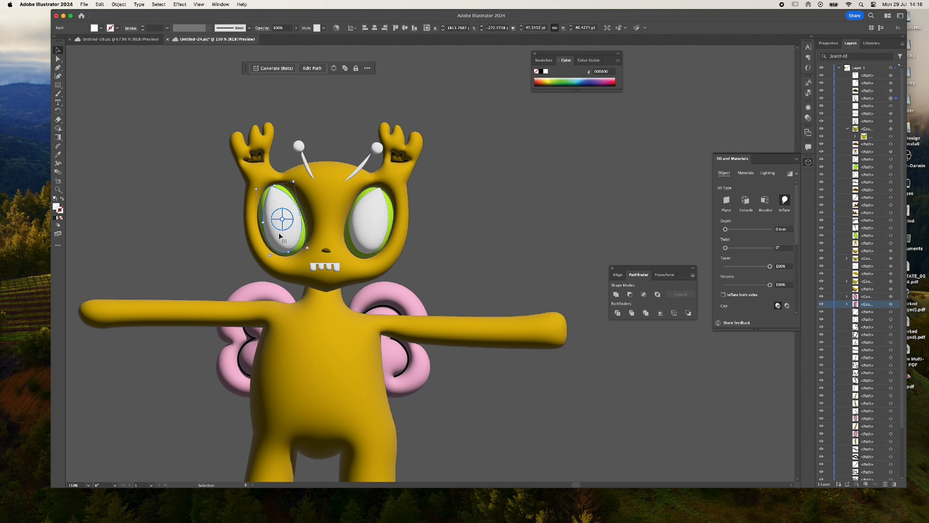
{"action": "left_click", "coordinate": [440, 207]}
{"action": "left_click", "coordinate": [463, 406]}
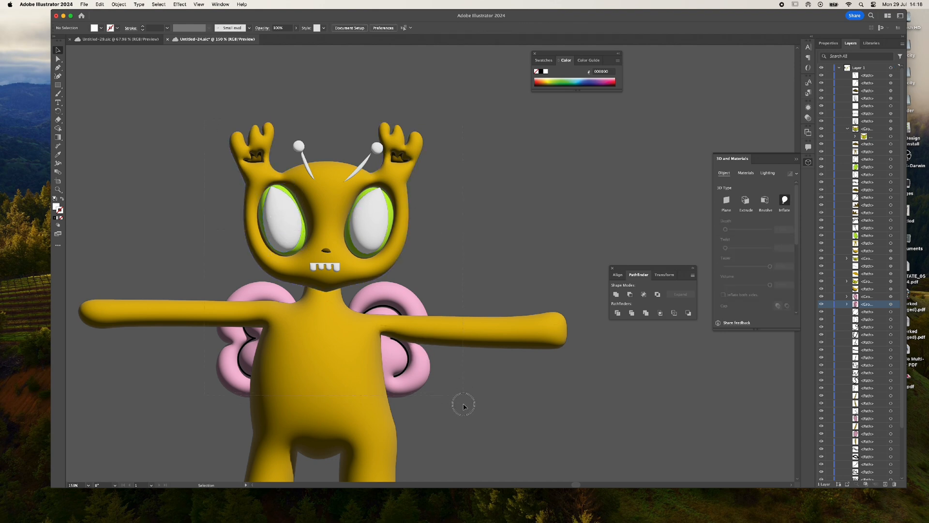
{"action": "key", "text": "super+a"}
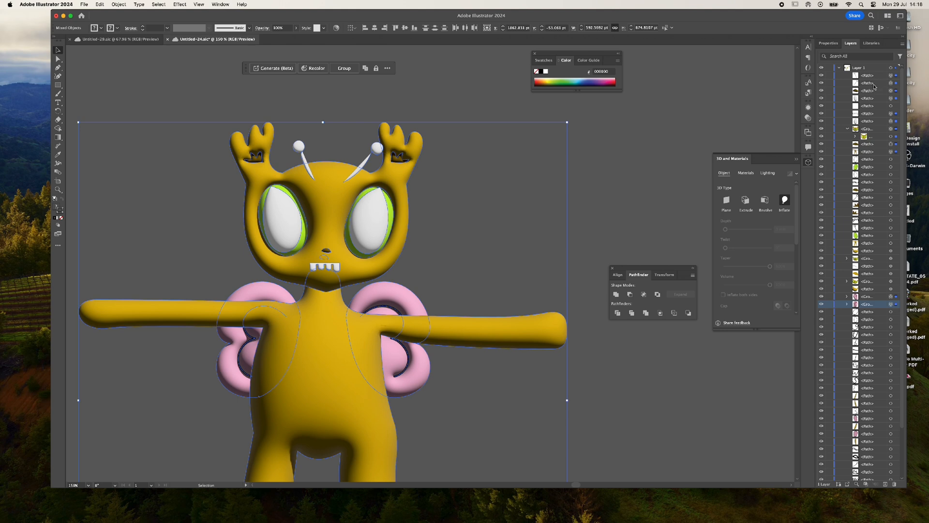
{"action": "scroll", "coordinate": [877, 313], "scroll_direction": "down", "scroll_amount": 3}
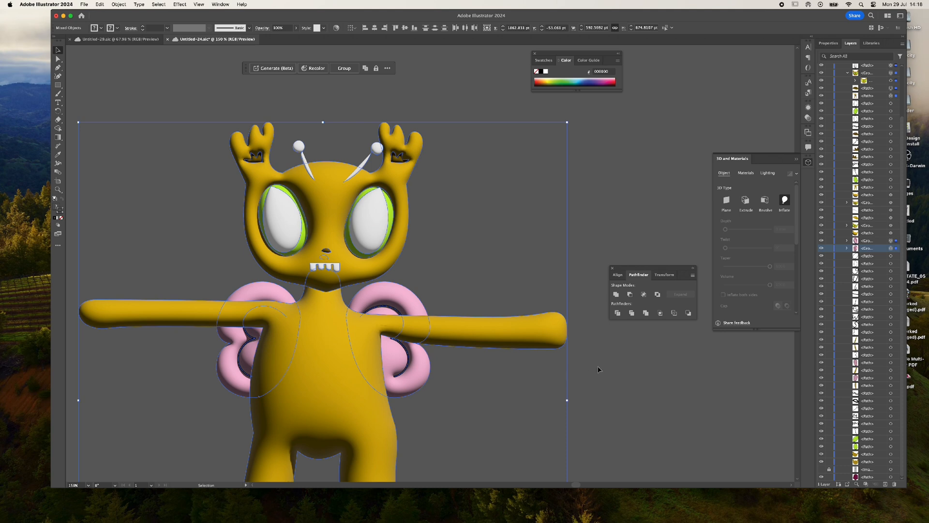
{"action": "left_click", "coordinate": [598, 346]}
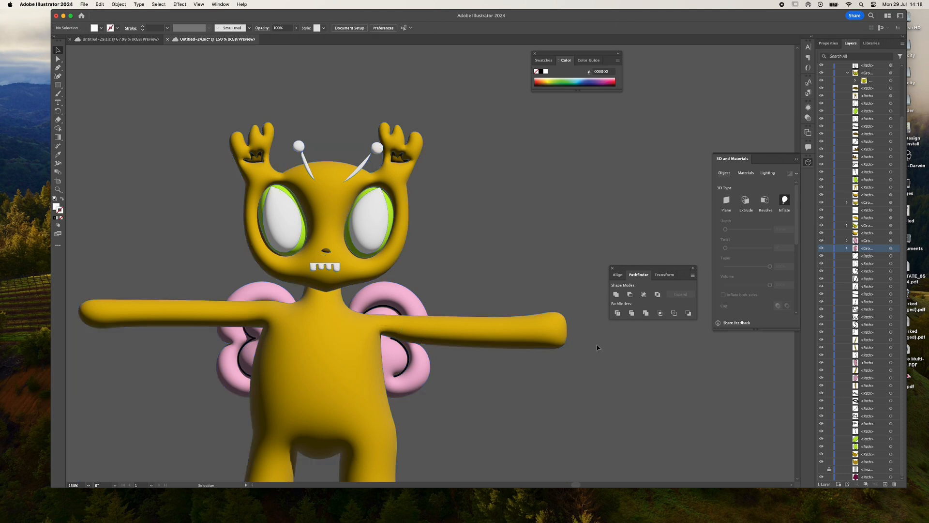
Hide the head group, delete the small leftover flat path below the nose, and show the head again
{"action": "left_click", "coordinate": [345, 259]}
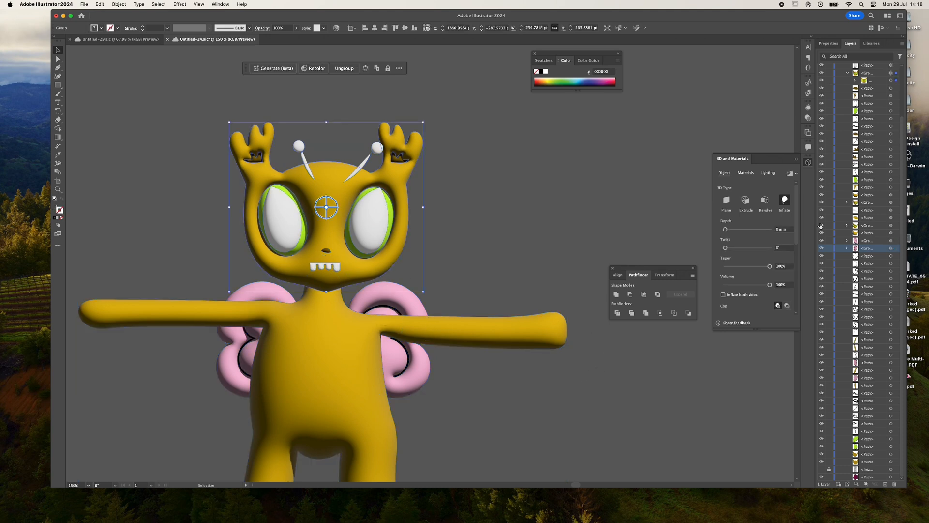
{"action": "left_click", "coordinate": [822, 74]}
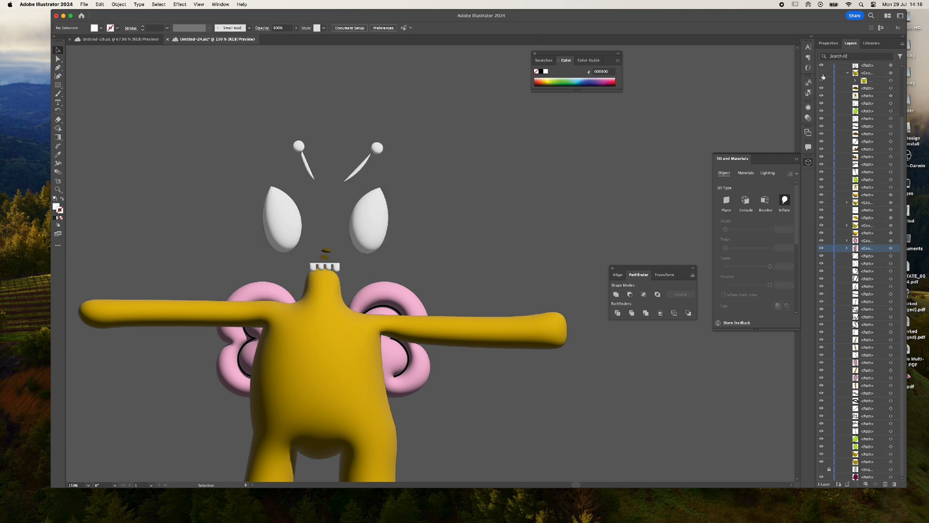
{"action": "left_click", "coordinate": [325, 260]}
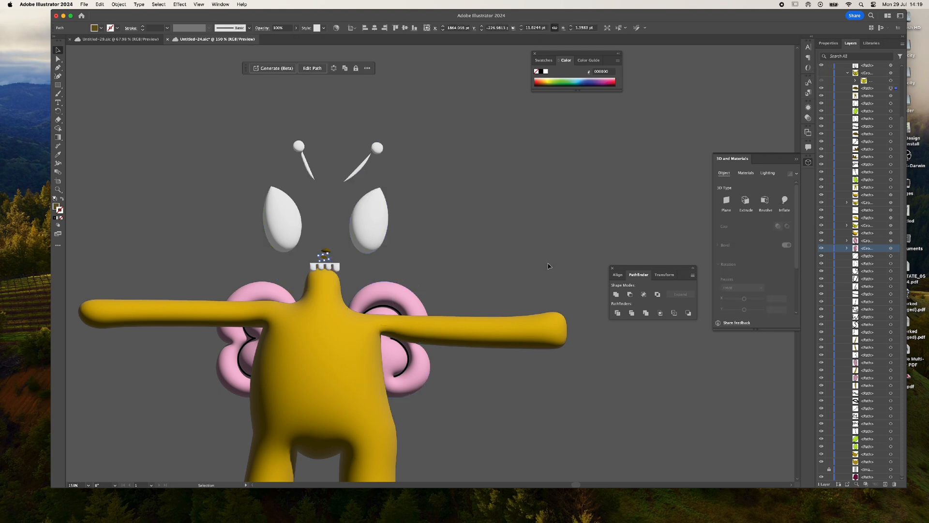
{"action": "key", "text": "Delete"}
{"action": "left_click", "coordinate": [823, 82]}
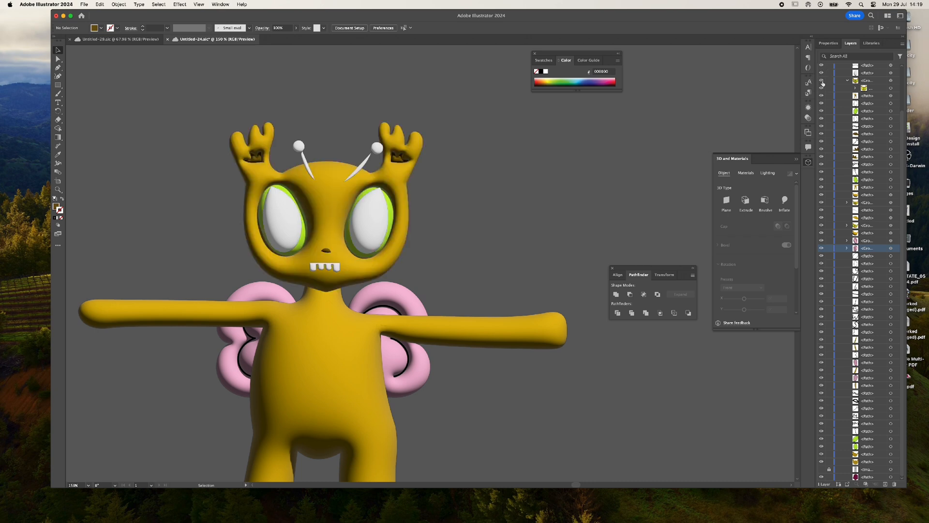
Select the whole 3D character and export the selection as an asset in GLTF format
{"action": "left_click", "coordinate": [326, 251]}
{"action": "right_click", "coordinate": [420, 280]}
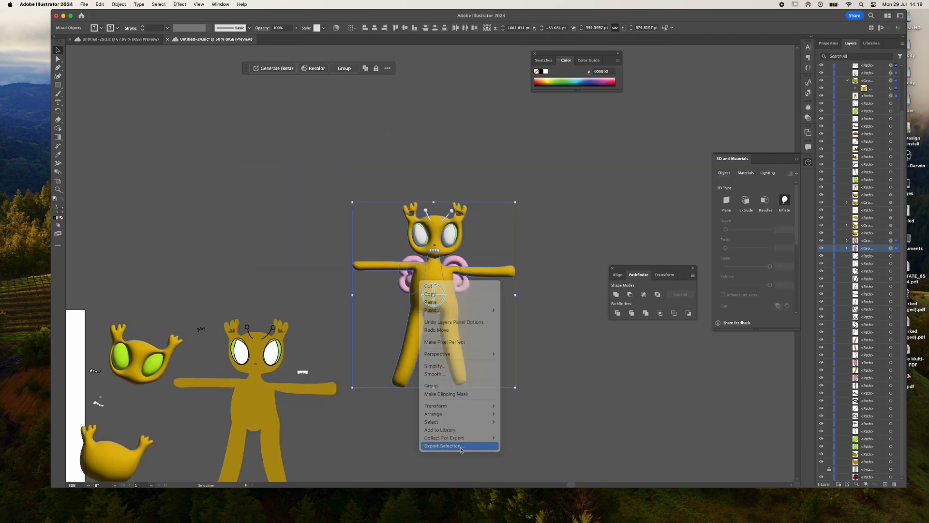
{"action": "left_click", "coordinate": [460, 447]}
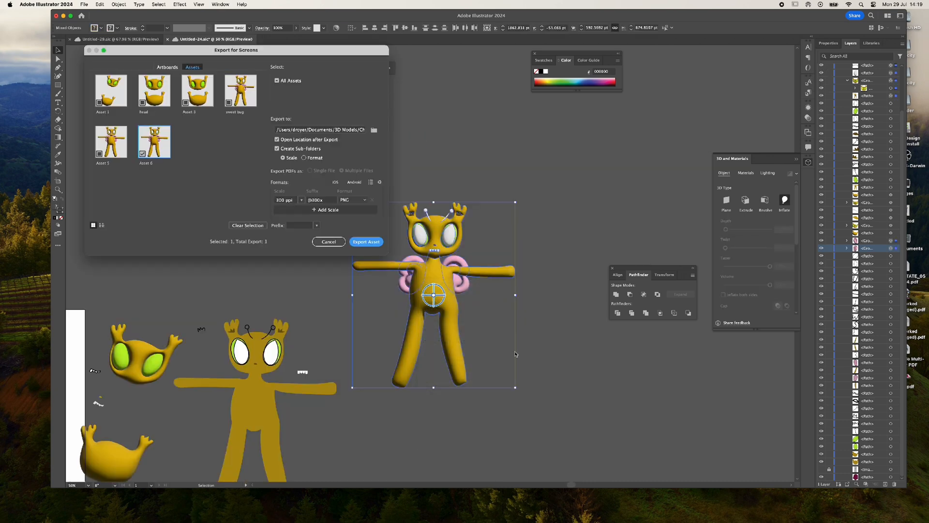
{"action": "left_click", "coordinate": [353, 200]}
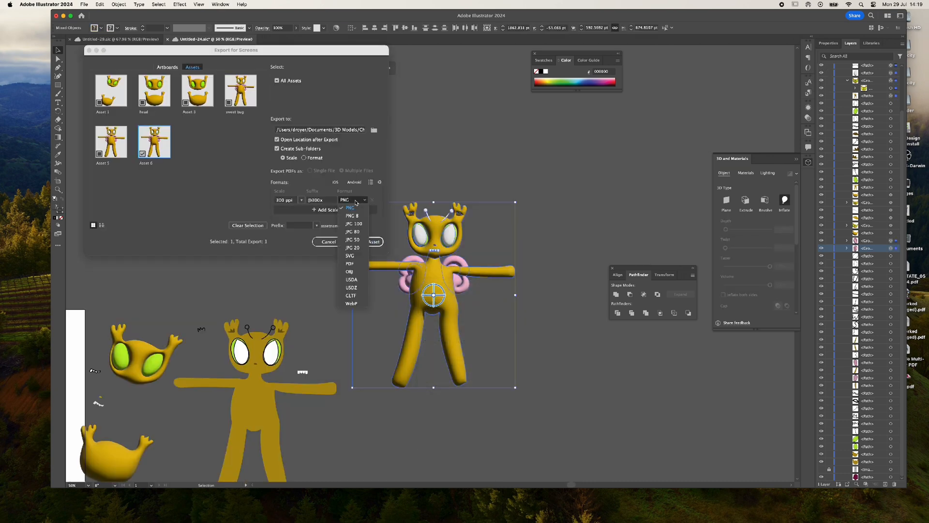
{"action": "left_click", "coordinate": [361, 297]}
{"action": "left_click", "coordinate": [367, 241]}
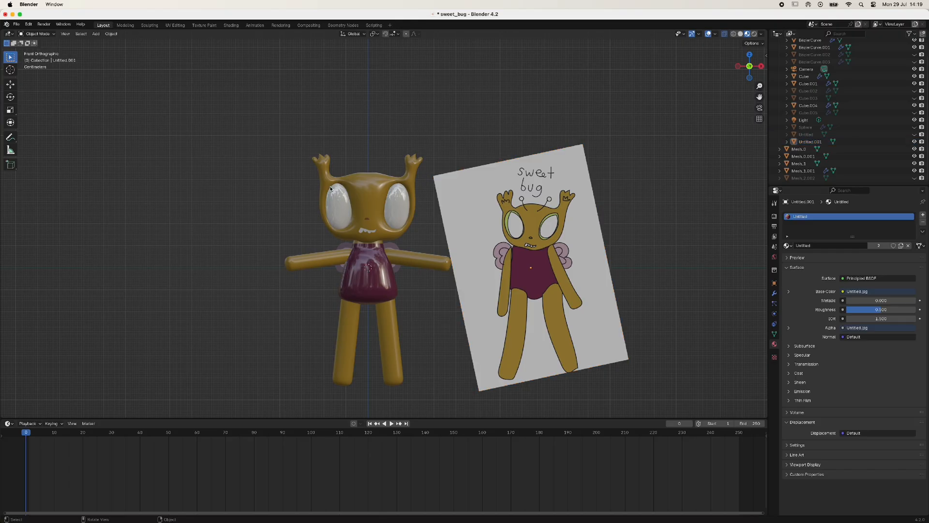
Switch to Blender and start a new file without saving the changes to sweet_bug
{"action": "left_click", "coordinate": [16, 25]}
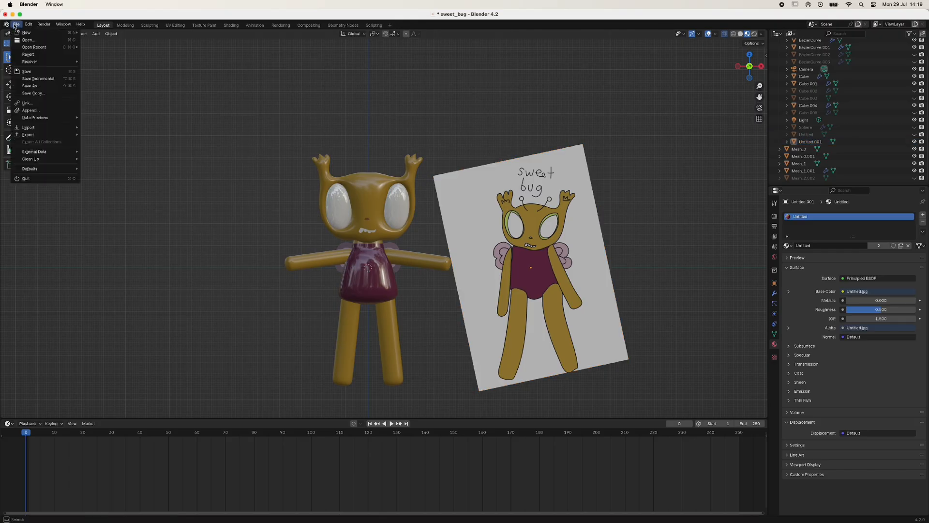
{"action": "left_click", "coordinate": [142, 49]}
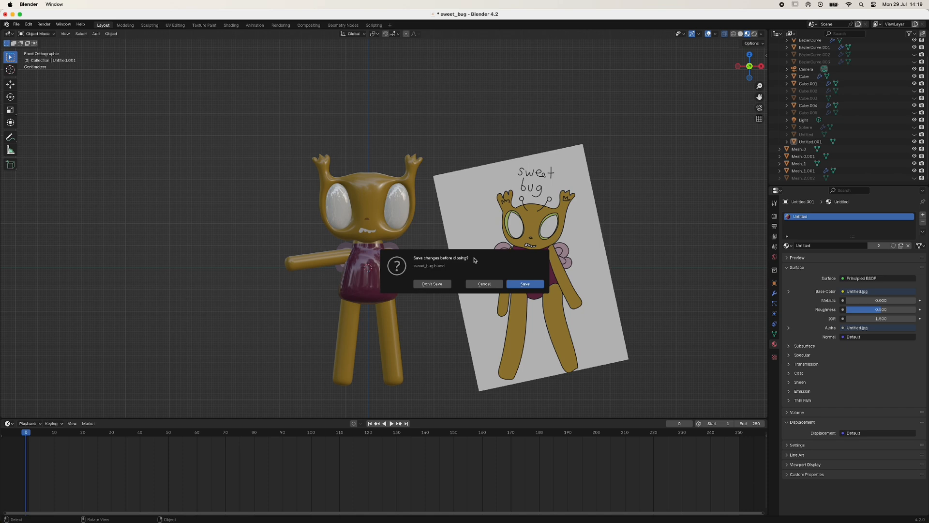
{"action": "left_click", "coordinate": [439, 284]}
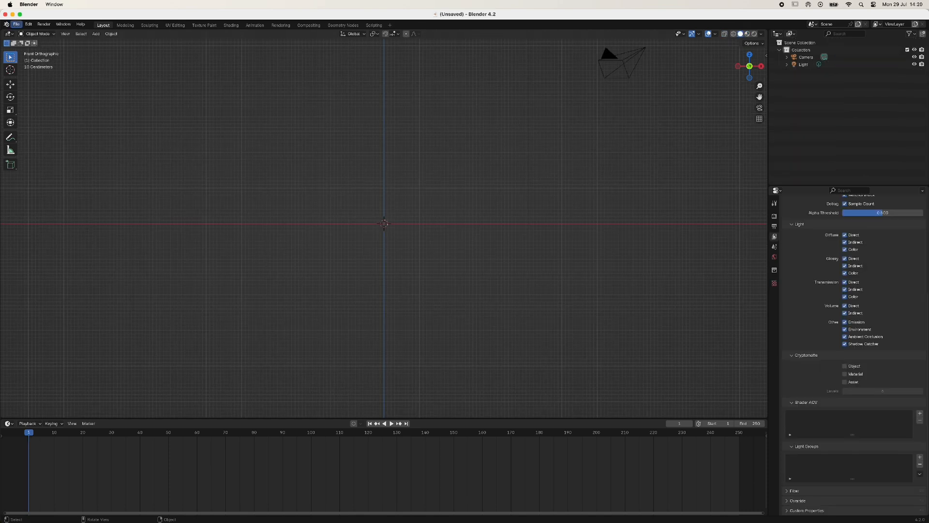
Import the exported glTF character into the empty scene and display it with material preview shading
{"action": "left_click", "coordinate": [17, 25]}
{"action": "mouse_move", "coordinate": [29, 127]}
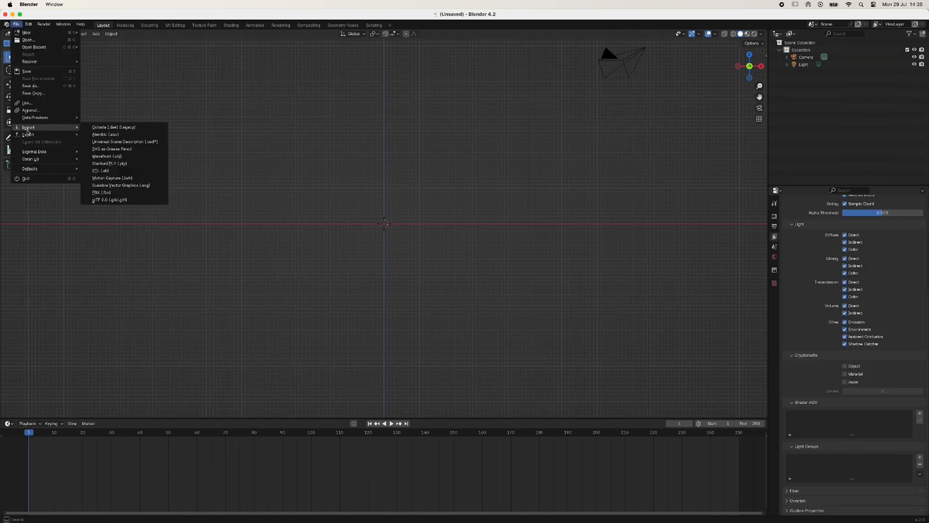
{"action": "left_click", "coordinate": [121, 185]}
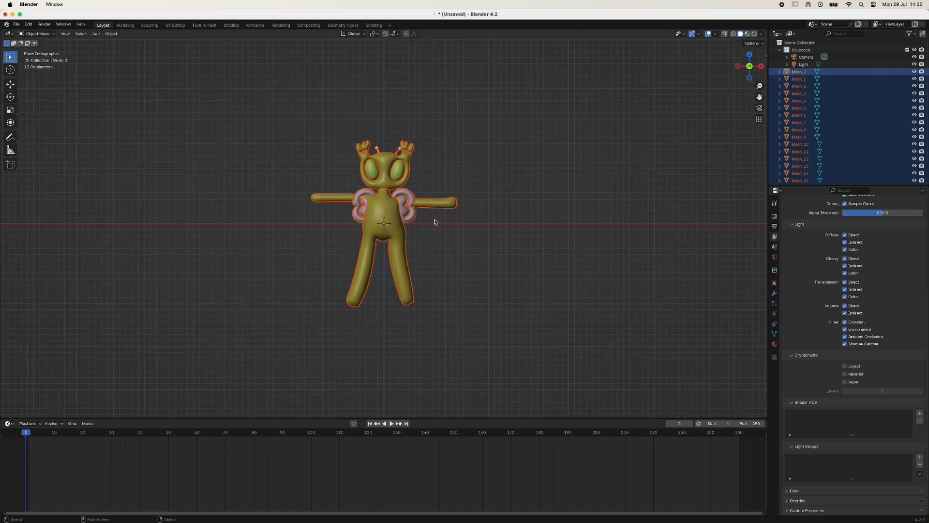
{"action": "scroll", "coordinate": [435, 222], "scroll_direction": "up", "scroll_amount": 3}
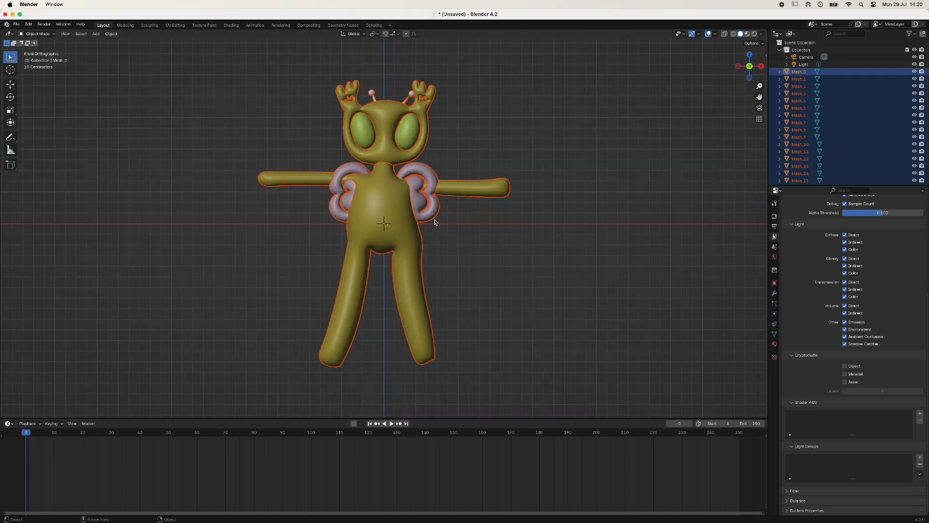
{"action": "left_click", "coordinate": [747, 33]}
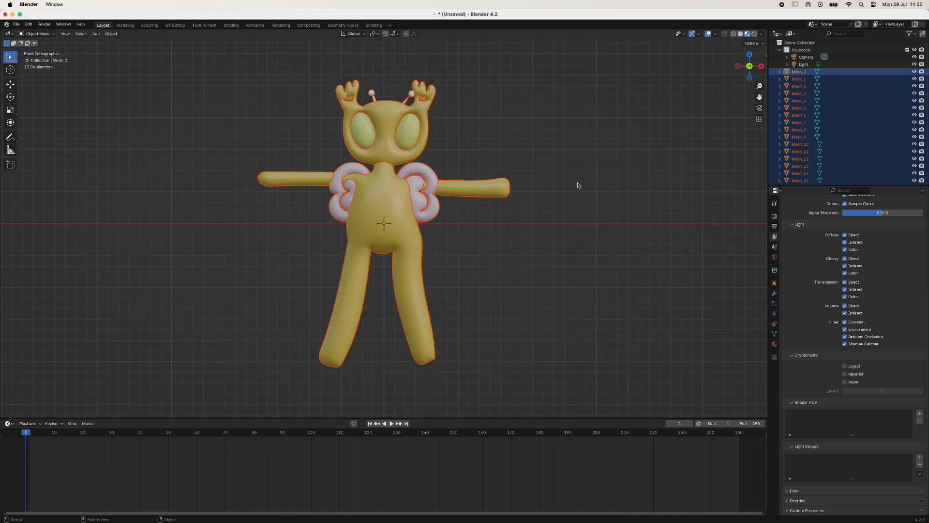
{"action": "left_click", "coordinate": [570, 212]}
Select the character's body mesh and enter Edit Mode on it
{"action": "left_click", "coordinate": [413, 160]}
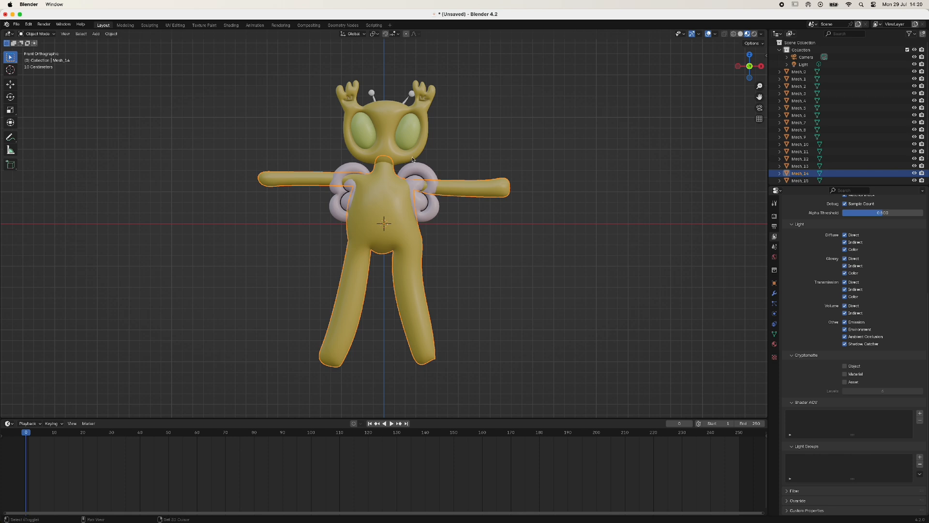
{"action": "key", "text": "Tab"}
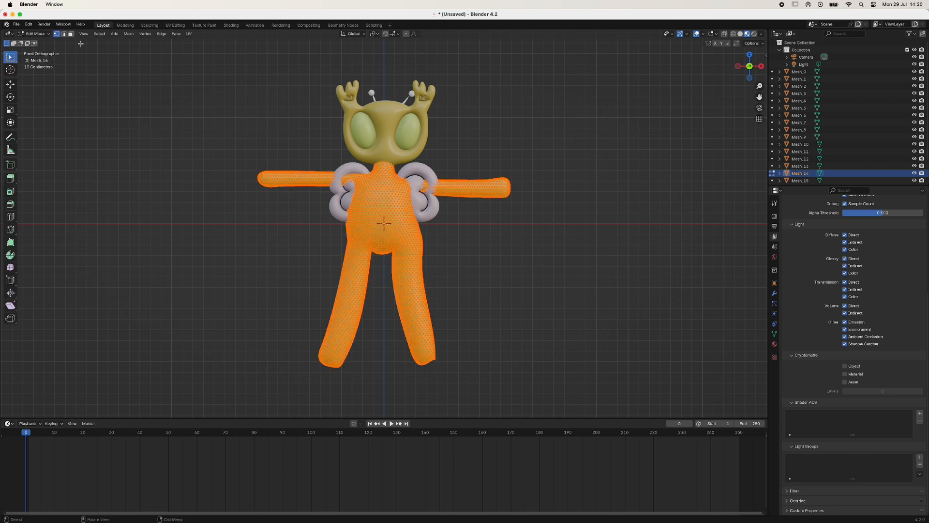
Symmetrize the alien's whole body mesh in the +X to -X direction and return to Object Mode
{"action": "left_click", "coordinate": [128, 34]}
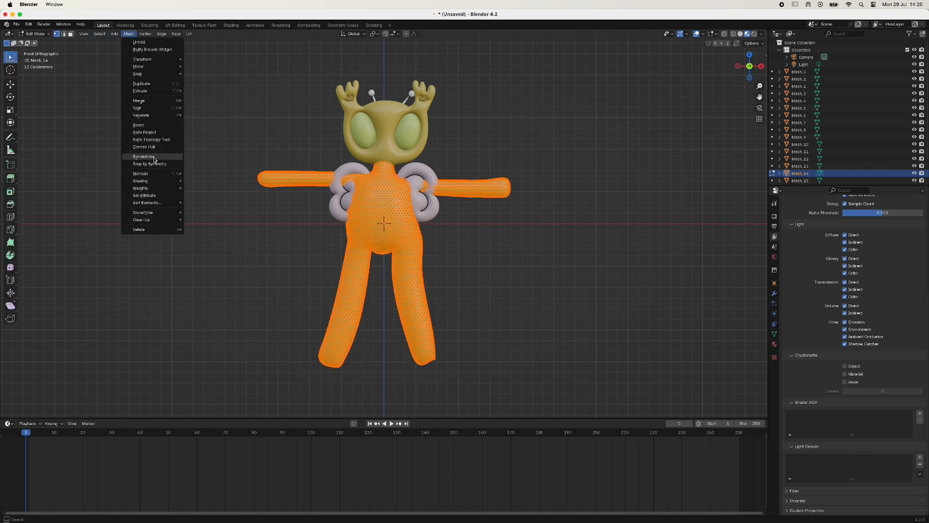
{"action": "left_click", "coordinate": [153, 157]}
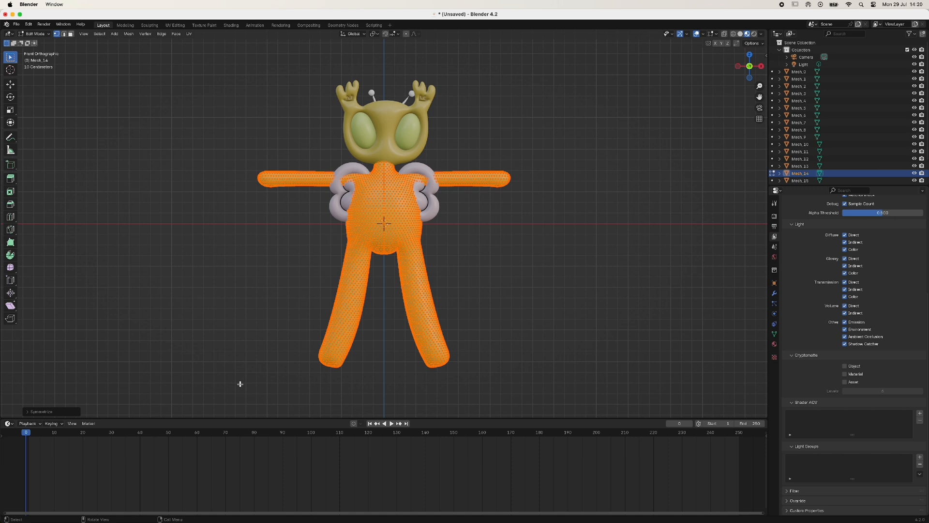
{"action": "left_click", "coordinate": [38, 411]}
{"action": "left_click", "coordinate": [93, 401]}
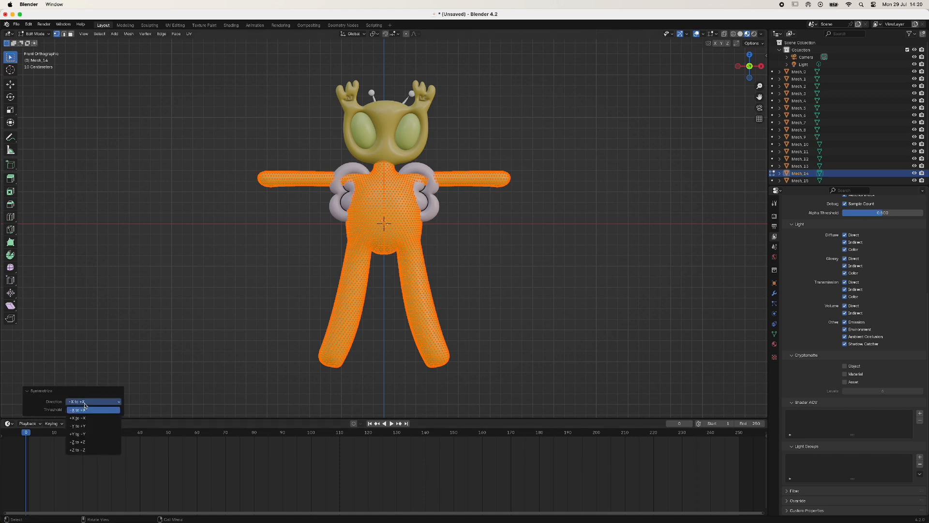
{"action": "left_click", "coordinate": [90, 416]}
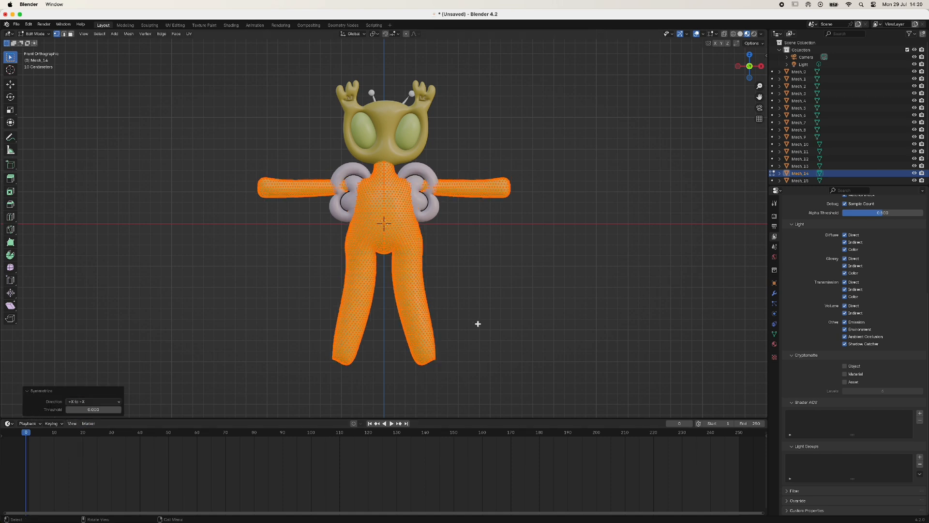
{"action": "key", "text": "Tab"}
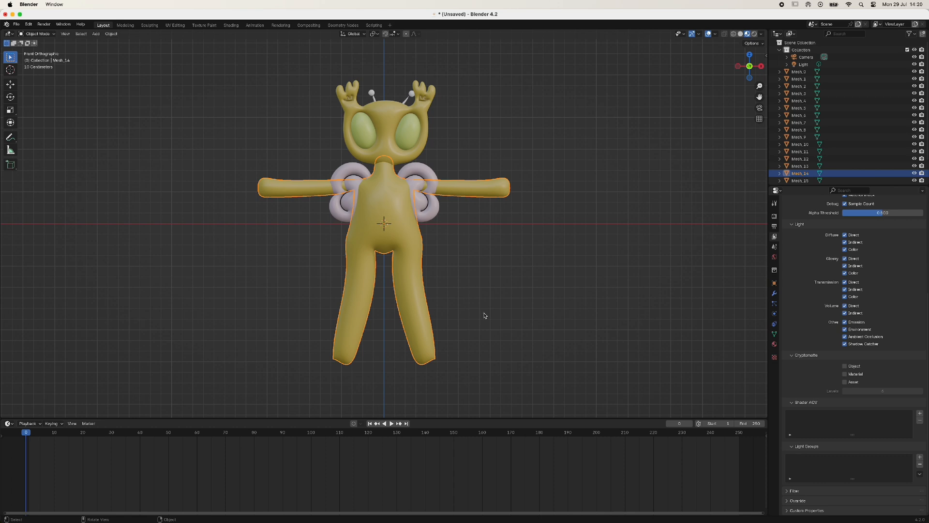
Flatten the body mesh front to back by scaling it along Y to about 0.6
{"action": "middle_click_drag", "start_coordinate": [484, 316], "coordinate": [564, 319]}
{"action": "key", "text": "Tab"}
{"action": "key", "text": "s"}
{"action": "key", "text": "y"}
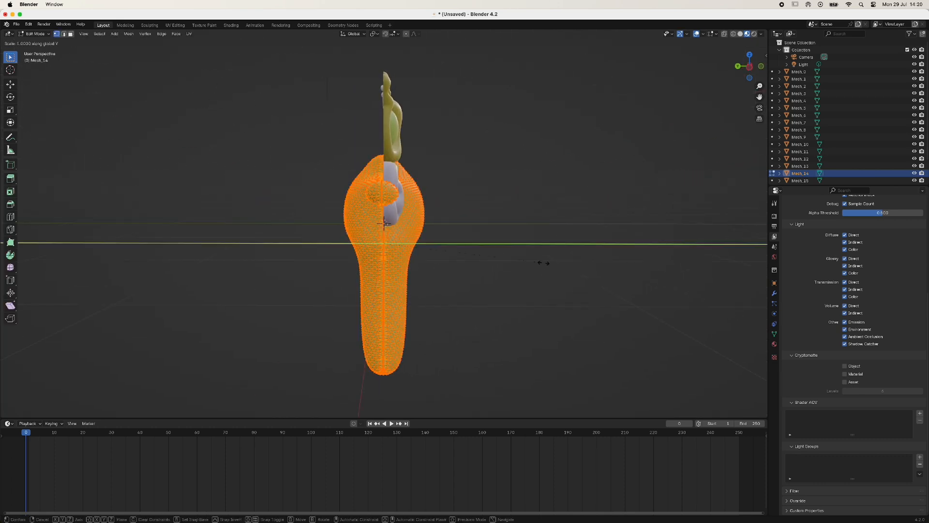
{"action": "left_click", "coordinate": [484, 260]}
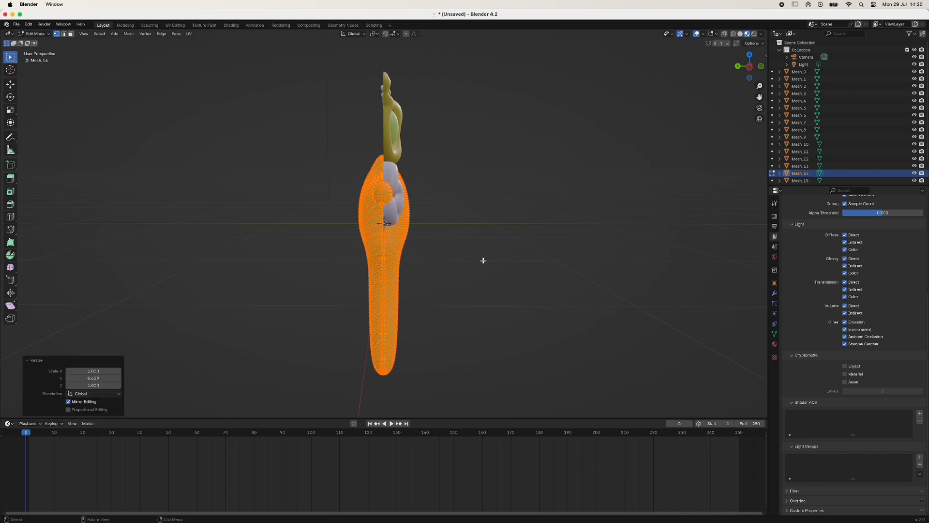
{"action": "middle_click_drag", "start_coordinate": [484, 260], "coordinate": [409, 269]}
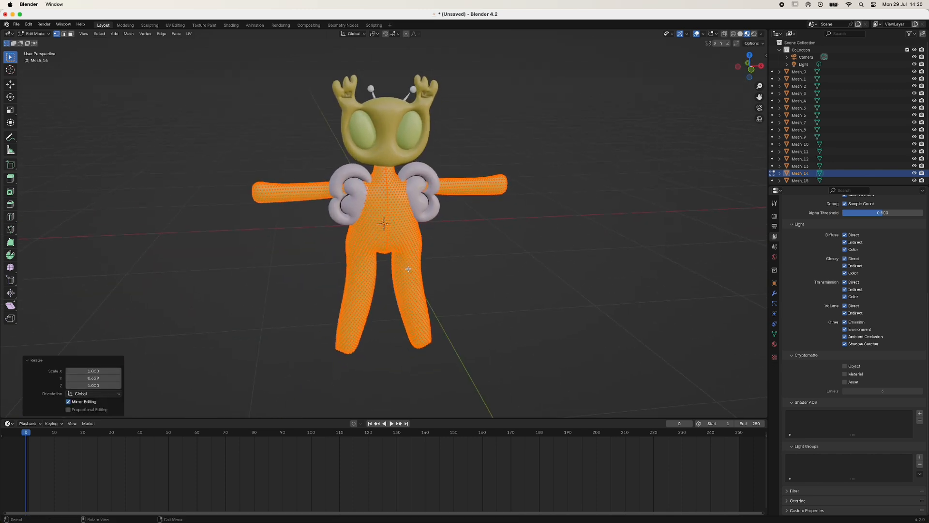
Enable proportional editing and move the lower belly's front centre vertices about 0.05 m forward along Y, using a proportional size of 1 m
{"action": "key", "text": "alt+a"}
{"action": "key", "text": "KP_1"}
{"action": "key", "text": "o"}
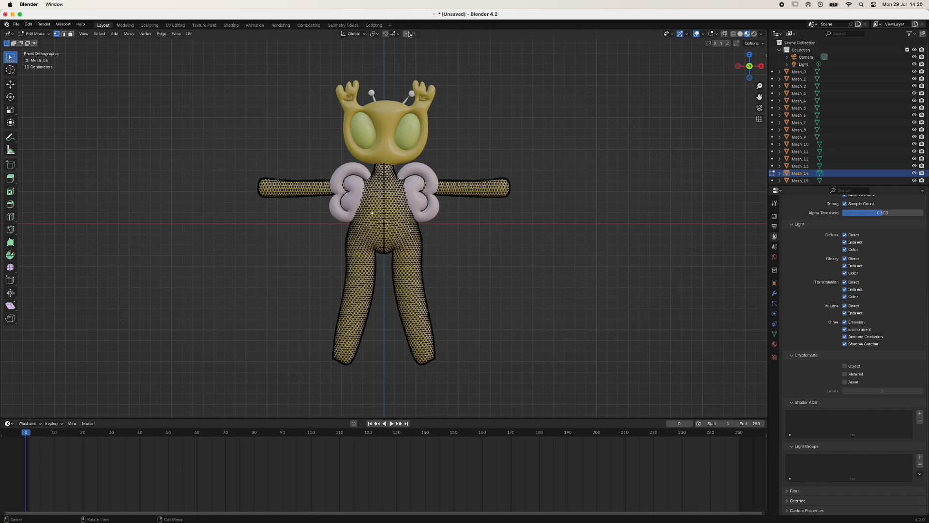
{"action": "scroll", "coordinate": [390, 247], "scroll_direction": "up", "scroll_amount": 3}
{"action": "left_click_drag", "start_coordinate": [373, 213], "coordinate": [394, 258]}
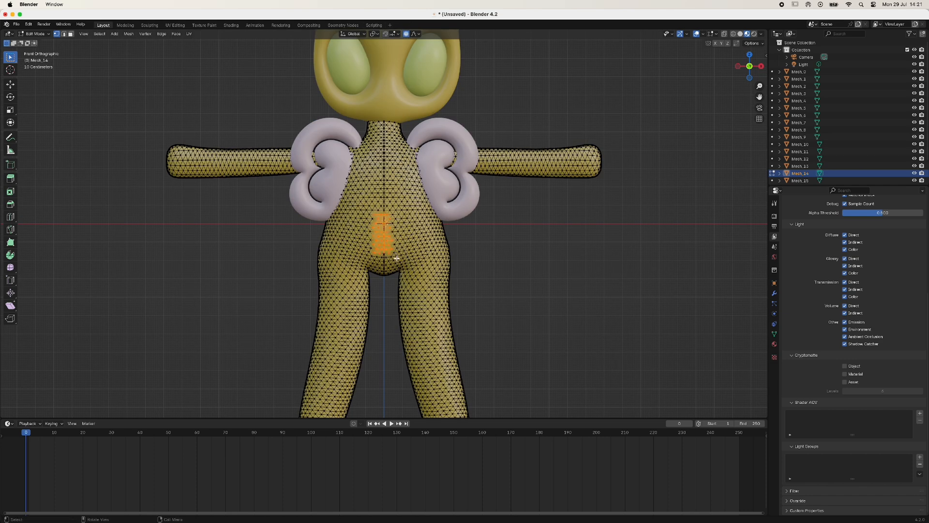
{"action": "middle_click_drag", "start_coordinate": [397, 258], "coordinate": [486, 265]}
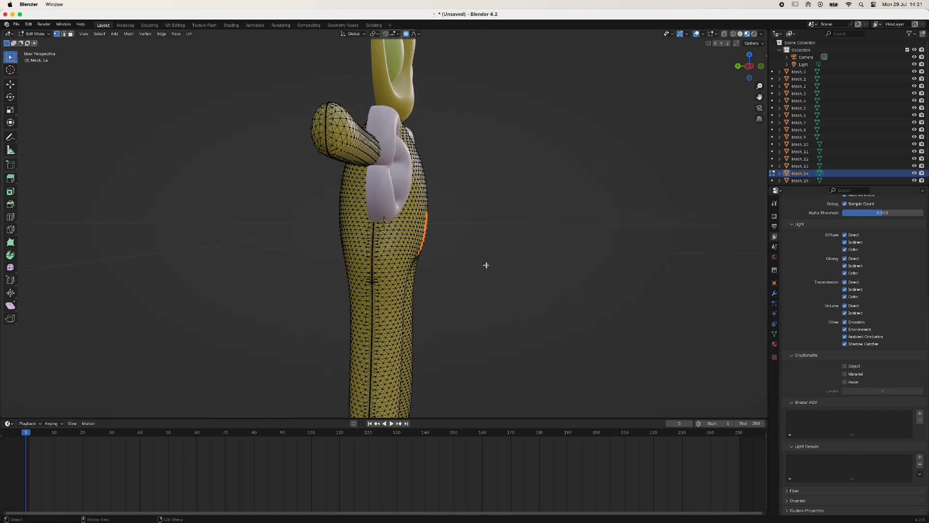
{"action": "key", "text": "KP_3"}
{"action": "key", "text": "g"}
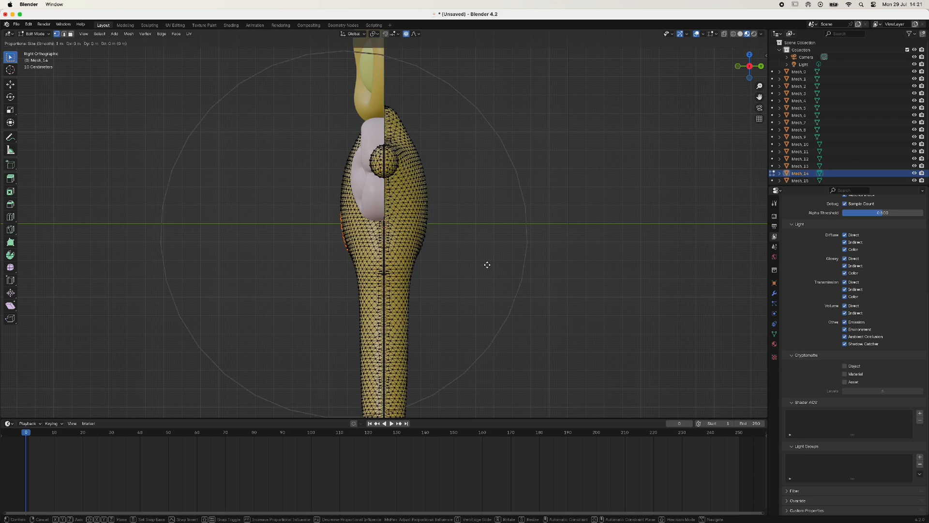
{"action": "key", "text": "y"}
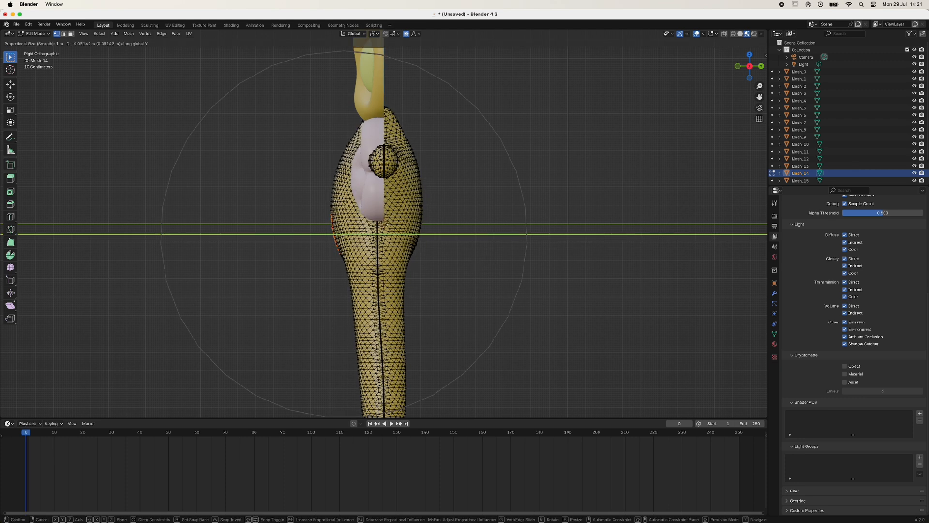
{"action": "left_click", "coordinate": [478, 263]}
Push the selected belly vertices about 0.05 m further forward with a proportional size of about 0.47 m, then return to Object Mode
{"action": "key", "text": "g"}
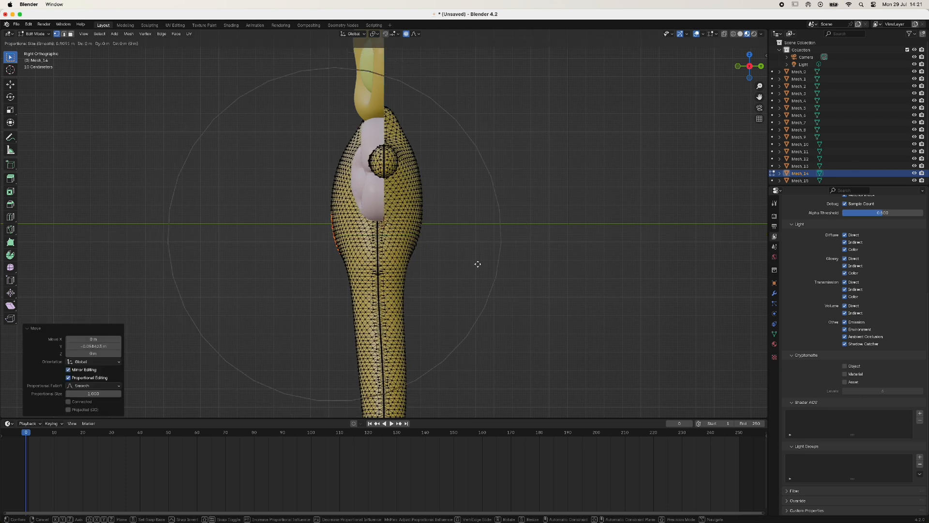
{"action": "scroll", "coordinate": [477, 264], "scroll_direction": "up", "scroll_amount": 4}
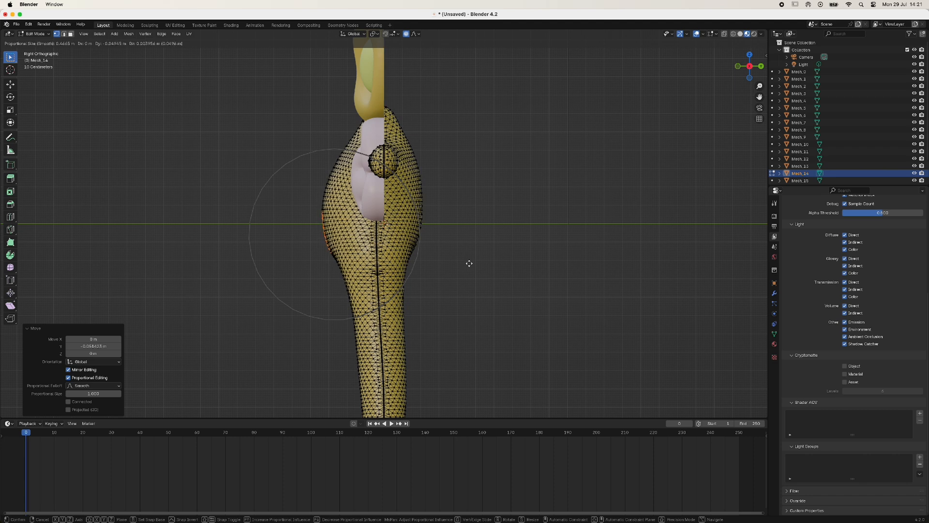
{"action": "left_click", "coordinate": [472, 264]}
{"action": "middle_click_drag", "start_coordinate": [472, 264], "coordinate": [423, 270]}
{"action": "key", "text": "KP_1"}
{"action": "left_click", "coordinate": [508, 296]}
{"action": "key", "text": "Tab"}
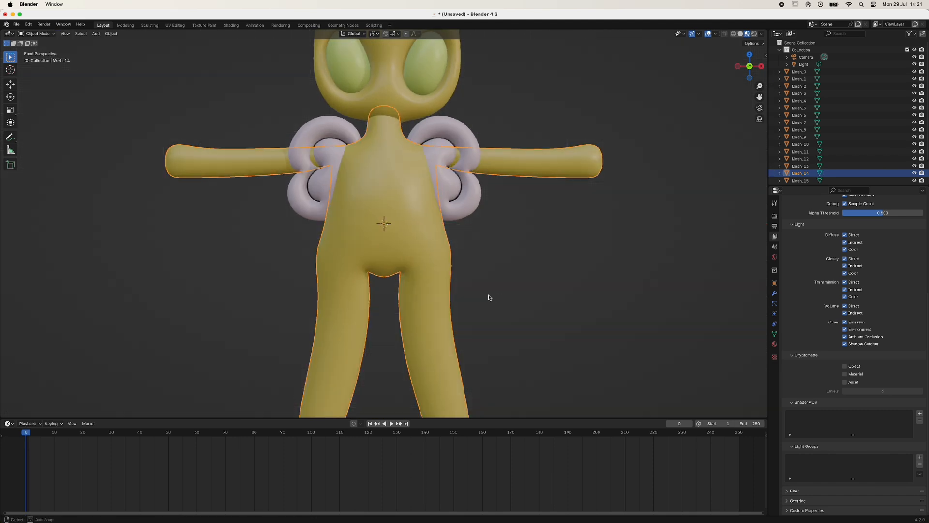
{"action": "mouse_move", "coordinate": [489, 297]}
{"action": "middle_mouse_down"}
{"action": "mouse_move", "coordinate": [425, 296]}
{"action": "mouse_move", "coordinate": [434, 311]}
{"action": "mouse_move", "coordinate": [391, 259]}
{"action": "mouse_move", "coordinate": [421, 280]}
{"action": "mouse_move", "coordinate": [479, 281]}
{"action": "middle_mouse_up"}
{"action": "key", "text": "Tab"}
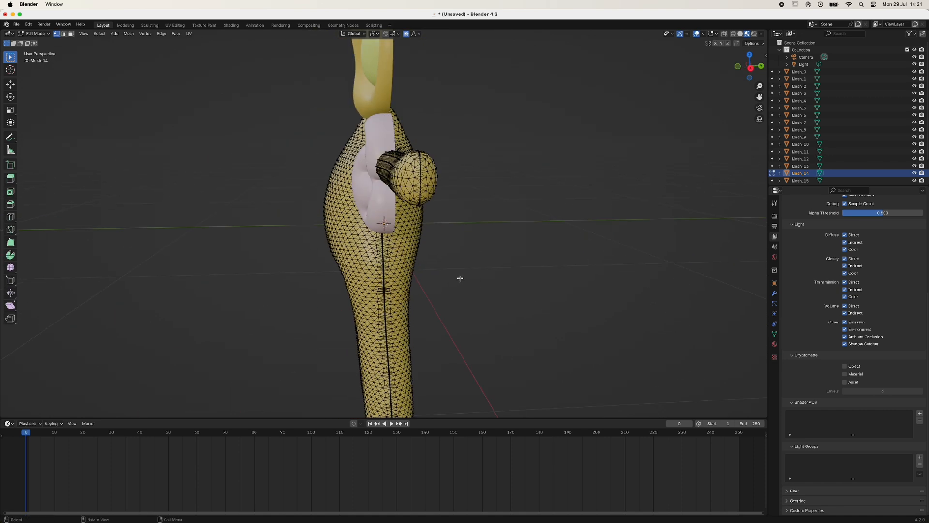
{"action": "key", "text": "KP_3"}
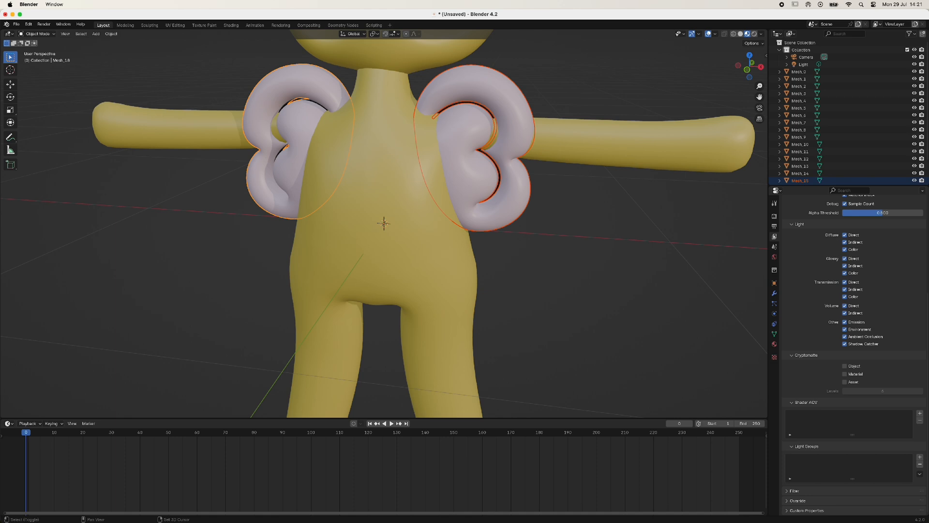
Select both wings with their inner curl pieces and move them about 0.15 m backward along Y
{"action": "left_click", "coordinate": [321, 107], "text": "shift"}
{"action": "key", "text": "c"}
{"action": "left_click_drag", "start_coordinate": [298, 103], "coordinate": [300, 103], "text": "shift"}
{"action": "middle_click_drag", "start_coordinate": [421, 164], "coordinate": [357, 180]}
{"action": "key", "text": "g"}
{"action": "key", "text": "y"}
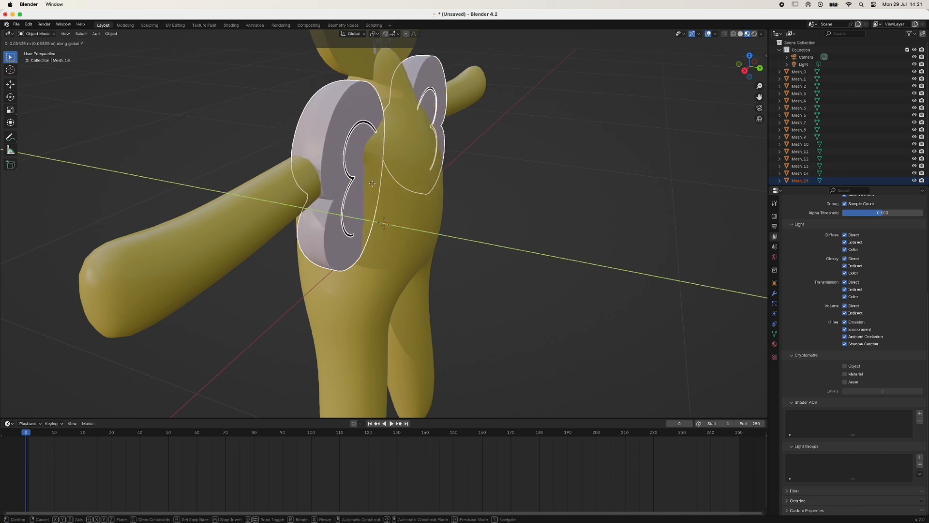
{"action": "left_click", "coordinate": [390, 191]}
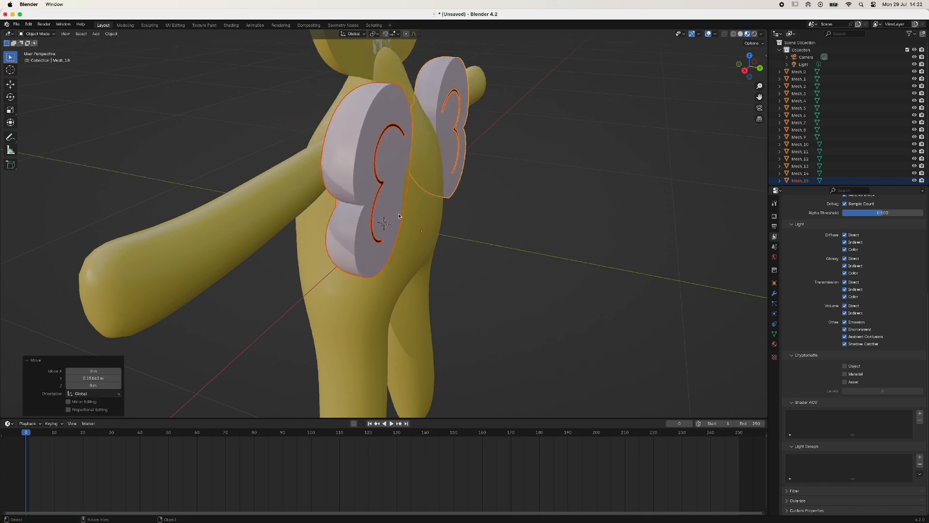
Examine the back faces of the wings from several angles and select the inner curl piece of one wing
{"action": "middle_click_drag", "start_coordinate": [390, 191], "coordinate": [453, 266]}
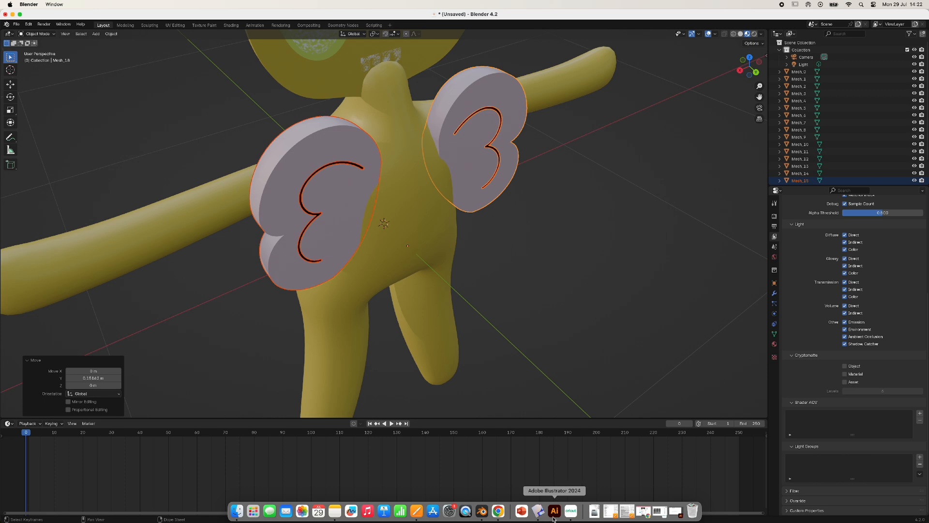
{"action": "middle_click_drag", "start_coordinate": [377, 327], "coordinate": [419, 351]}
{"action": "scroll", "coordinate": [433, 351], "scroll_direction": "down", "scroll_amount": 4}
{"action": "scroll", "coordinate": [430, 352], "scroll_direction": "up", "scroll_amount": 3}
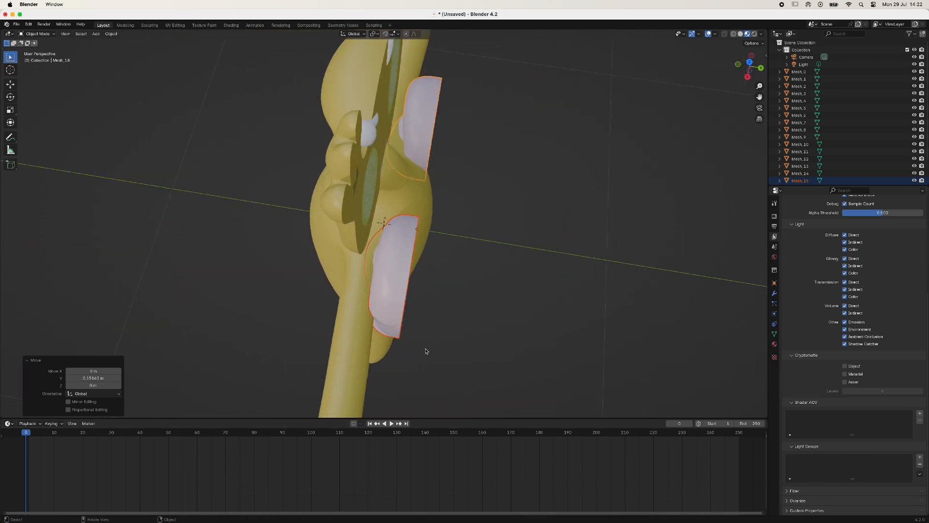
{"action": "left_click", "coordinate": [375, 34]}
{"action": "middle_click_drag", "start_coordinate": [437, 347], "coordinate": [460, 329]}
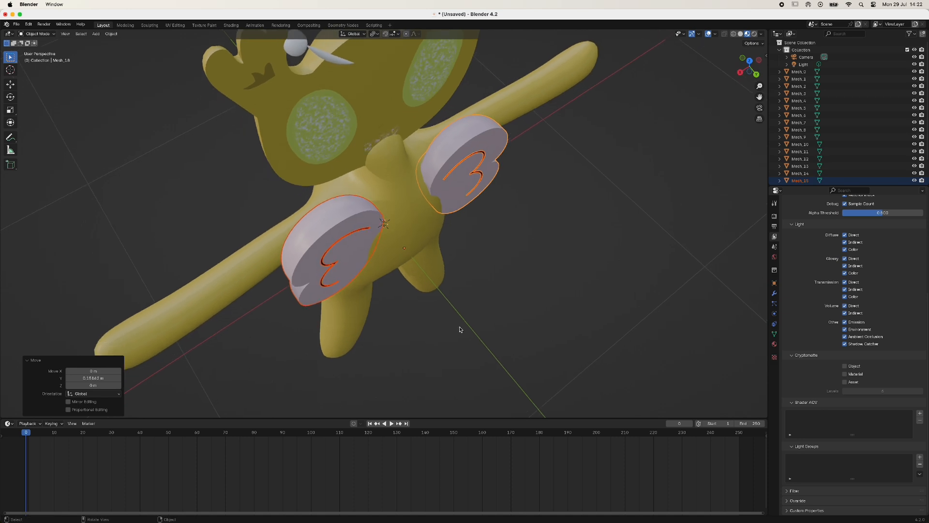
{"action": "left_click", "coordinate": [459, 329]}
{"action": "left_click", "coordinate": [483, 160]}
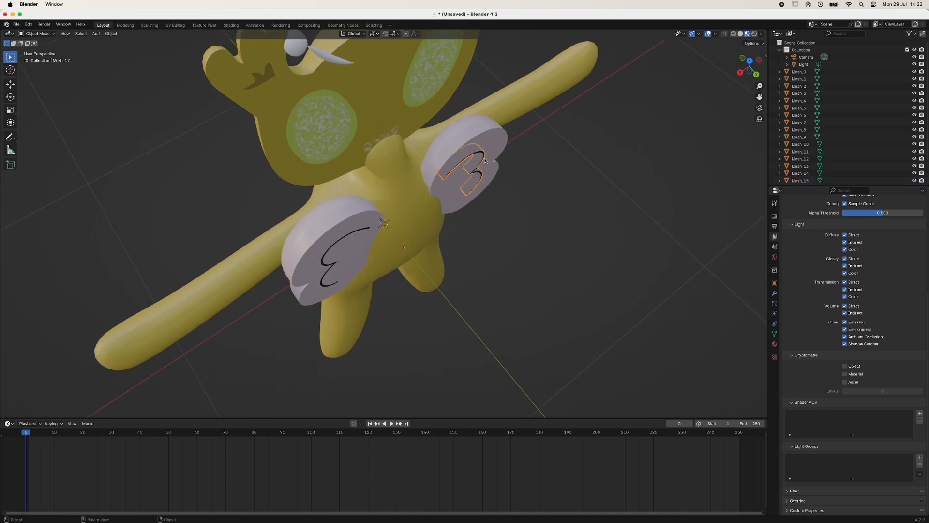
Switch to Adobe Illustrator and isolate the right-hand wing's group on the inflated alien to copy its flat outline shape
{"action": "left_click", "coordinate": [554, 513]}
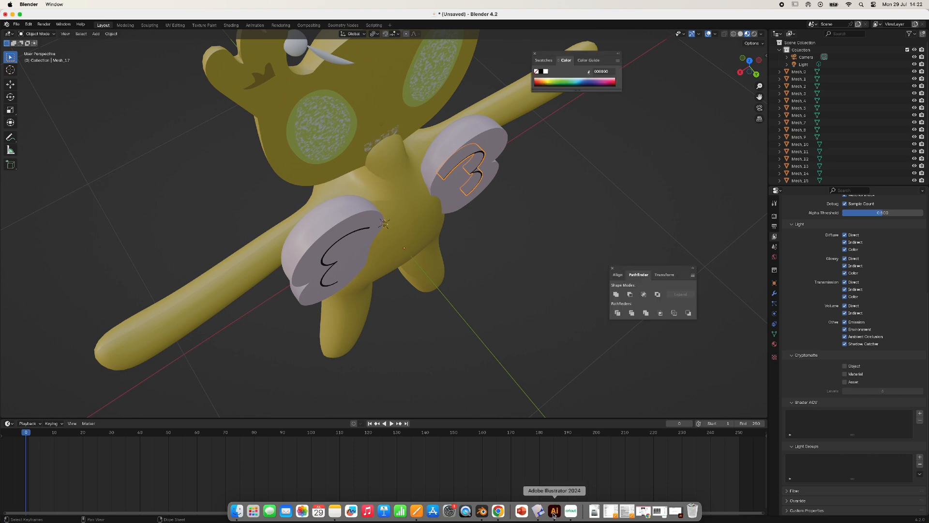
{"action": "scroll", "coordinate": [500, 305], "scroll_direction": "down", "scroll_amount": 3}
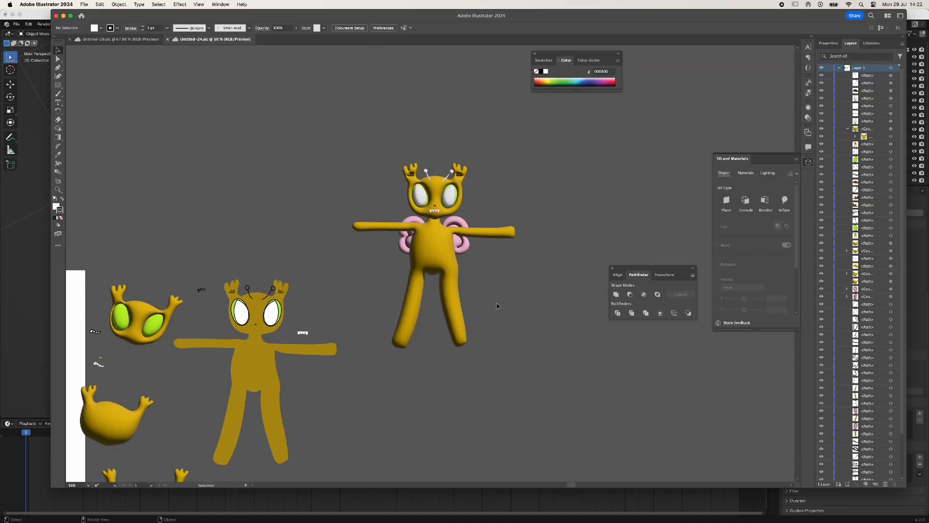
{"action": "scroll", "coordinate": [530, 309], "scroll_direction": "up", "scroll_amount": 8}
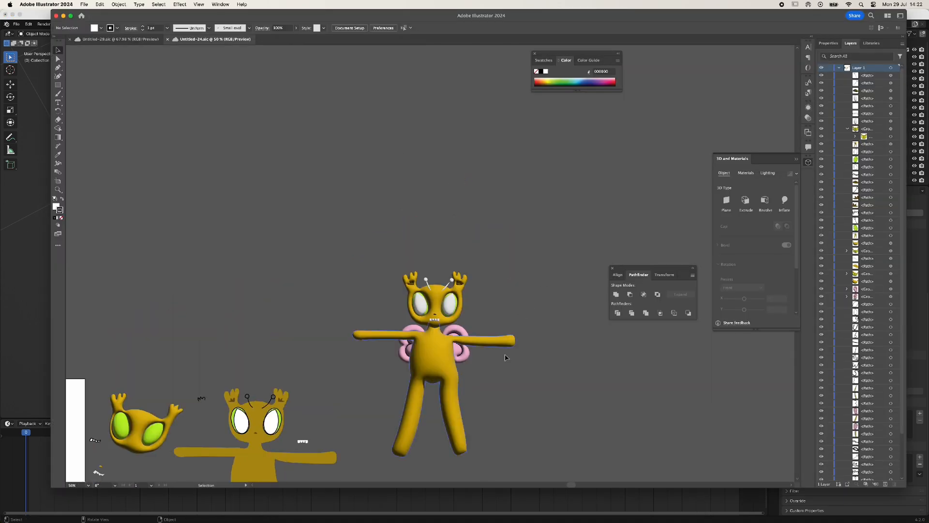
{"action": "left_click", "coordinate": [465, 359]}
{"action": "double_click", "coordinate": [465, 358]}
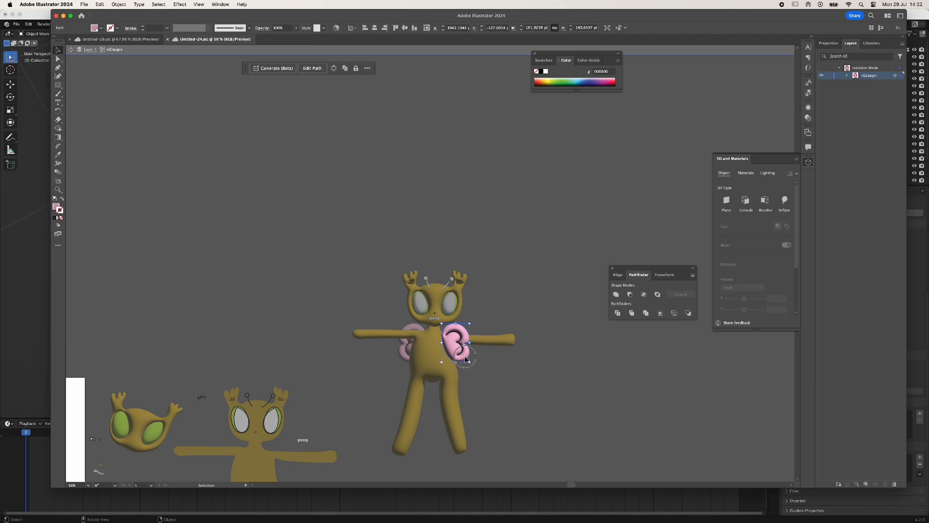
{"action": "left_click", "coordinate": [448, 347]}
{"action": "key", "text": "super+v"}
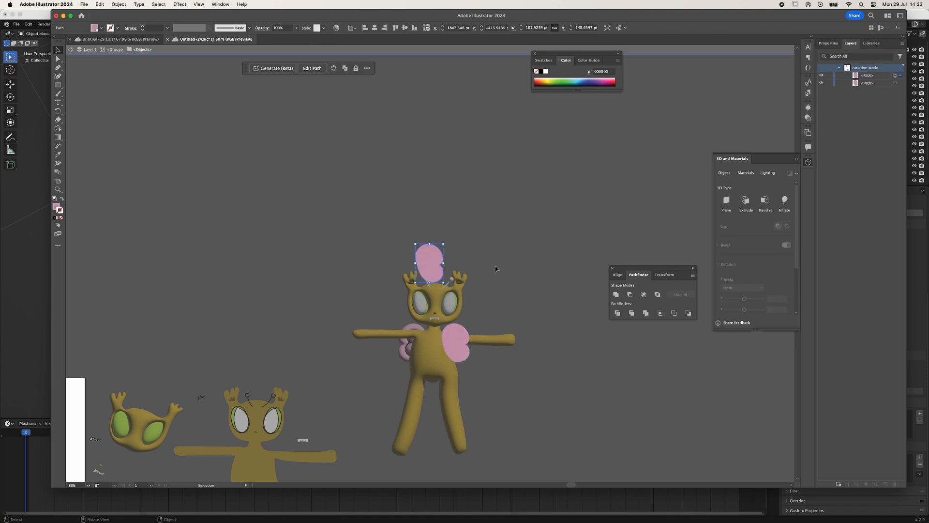
{"action": "key", "text": "Delete"}
Leave isolation mode, paste the wing outline as a separate shape above the alien's head, and apply the Inflate 3D type
{"action": "double_click", "coordinate": [408, 202]}
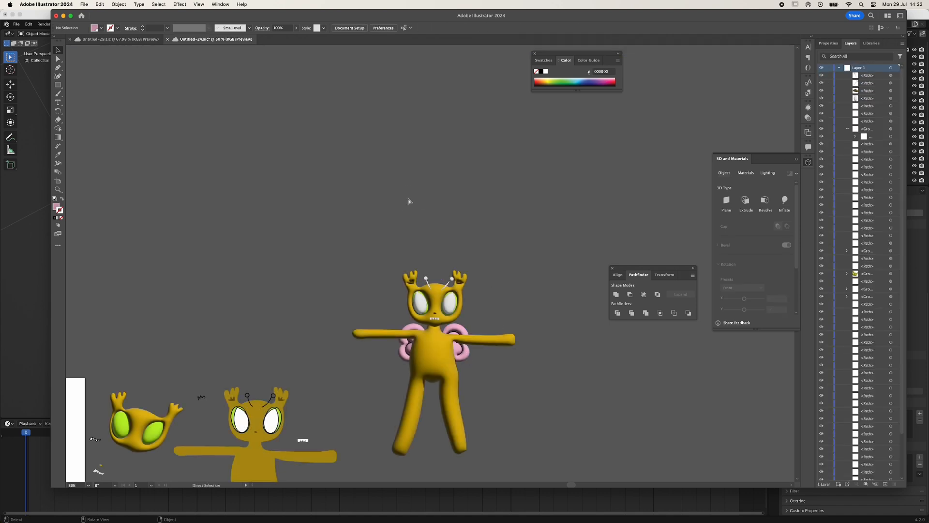
{"action": "key", "text": "super+v"}
{"action": "left_click_drag", "start_coordinate": [432, 265], "coordinate": [436, 203]}
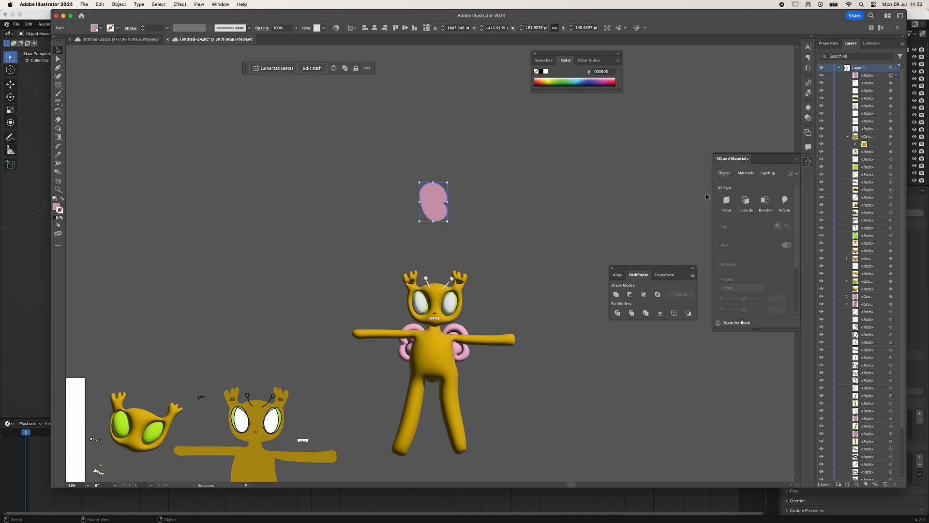
{"action": "left_click", "coordinate": [785, 203]}
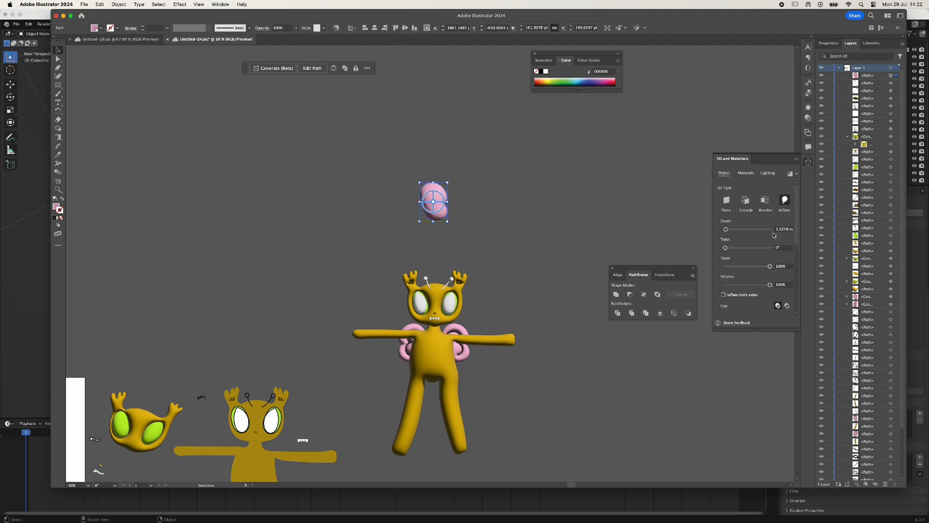
Copy the left-hand wing's outline from its group, paste it separately above the alien, and apply the Inflate 3D type
{"action": "left_click", "coordinate": [405, 332]}
{"action": "double_click", "coordinate": [407, 355]}
{"action": "double_click", "coordinate": [418, 342]}
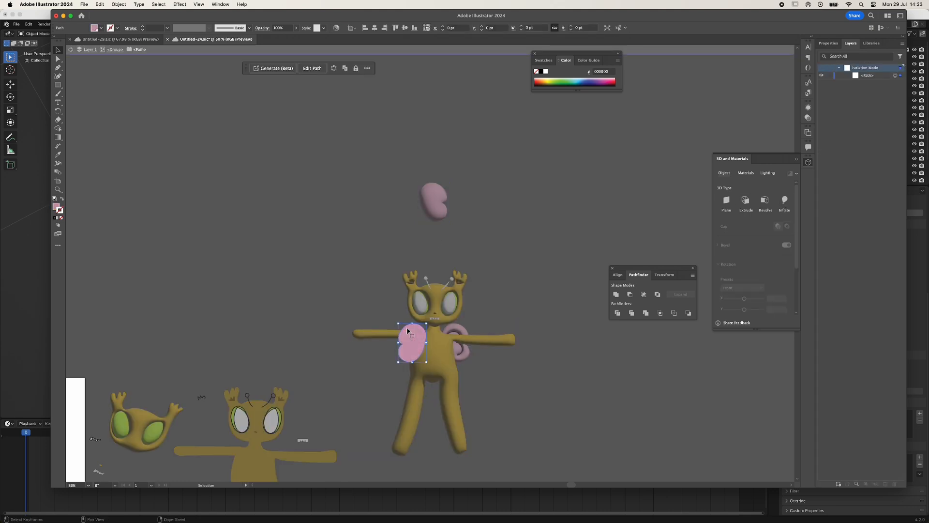
{"action": "key", "text": "super+x"}
{"action": "key", "text": "Escape"}
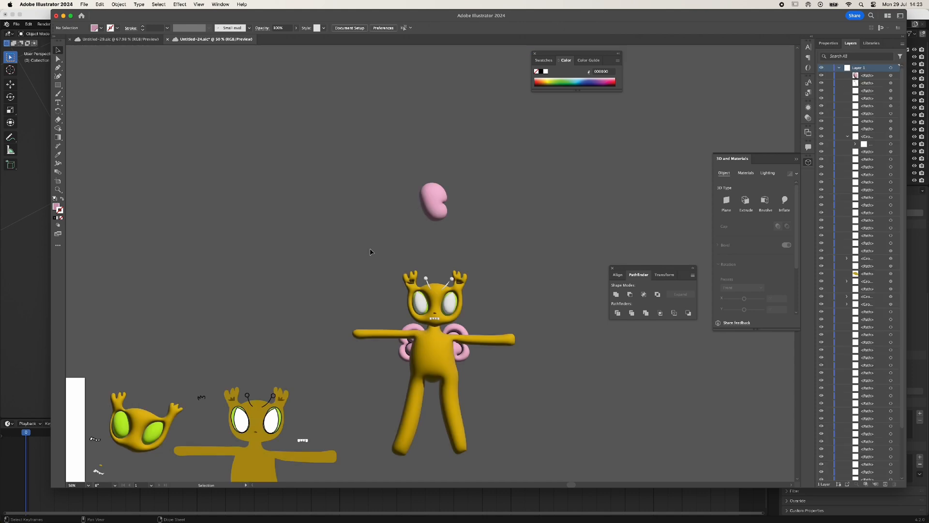
{"action": "key", "text": "super+v"}
{"action": "left_click", "coordinate": [784, 200]}
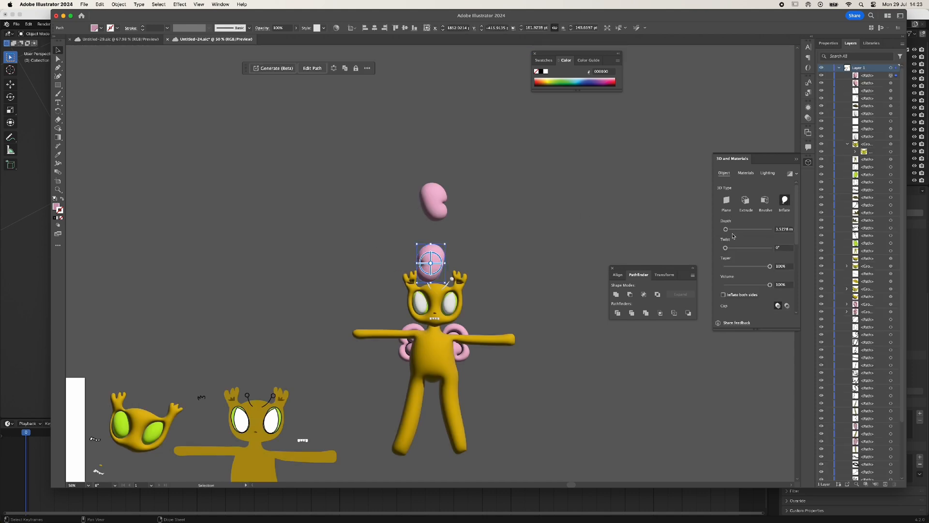
Move the new inflated wing beside the other one and set up both for export as a single asset named wings
{"action": "left_click_drag", "start_coordinate": [431, 261], "coordinate": [435, 193]}
{"action": "right_click", "coordinate": [436, 194]}
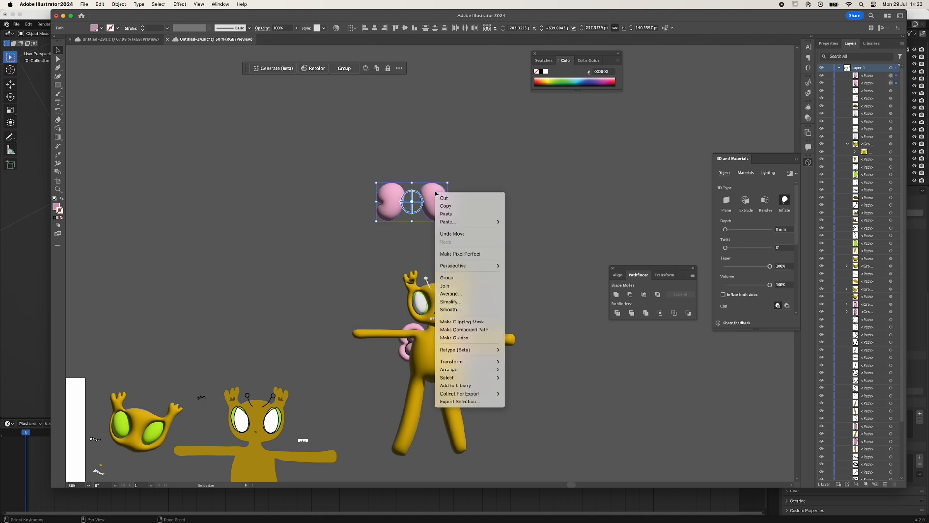
{"action": "left_click", "coordinate": [455, 400]}
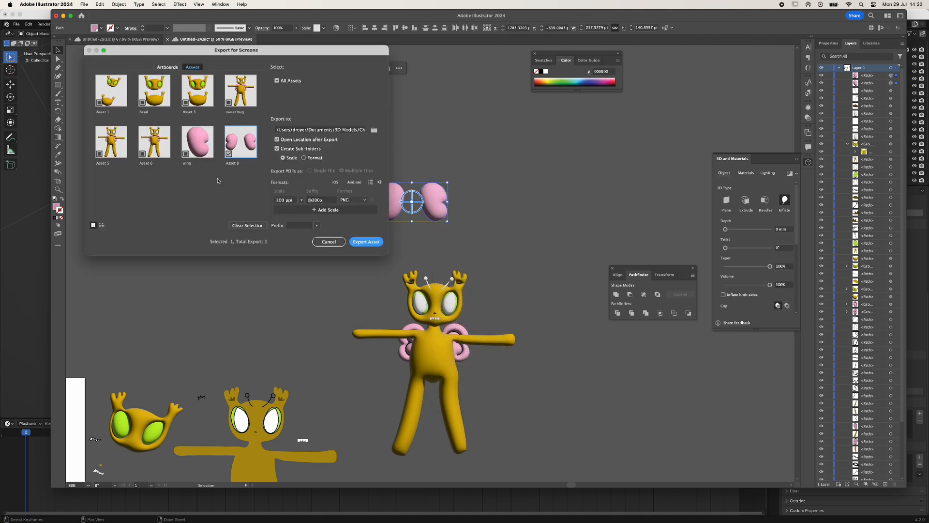
{"action": "double_click", "coordinate": [233, 163]}
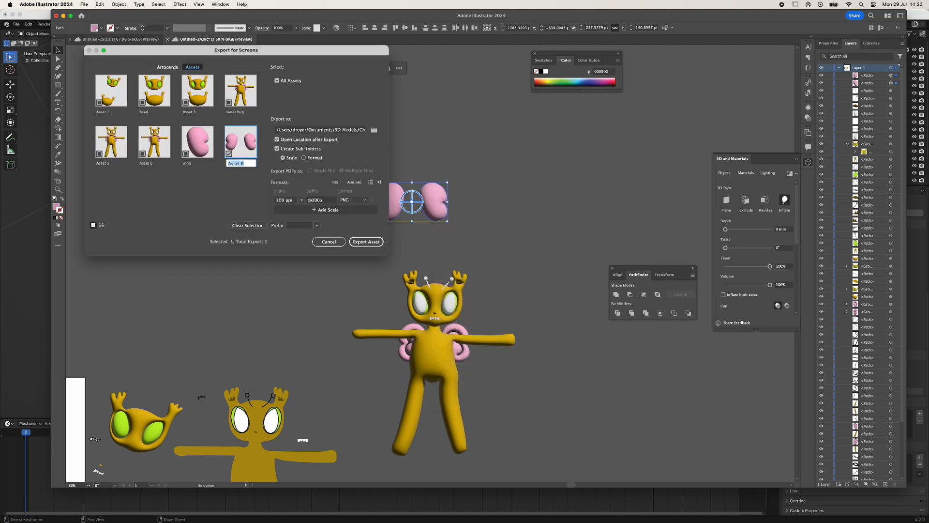
{"action": "type", "text": "wings"}
Export the wings asset in GLTF format to the chosen folder
{"action": "left_click", "coordinate": [346, 199]}
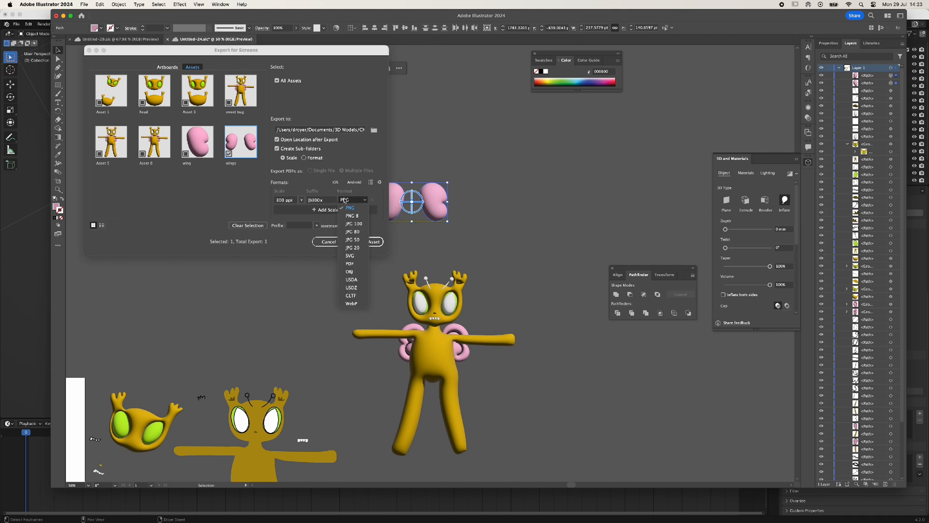
{"action": "left_click", "coordinate": [348, 299]}
{"action": "left_click_drag", "start_coordinate": [347, 130], "coordinate": [418, 139]}
{"action": "left_click", "coordinate": [369, 243]}
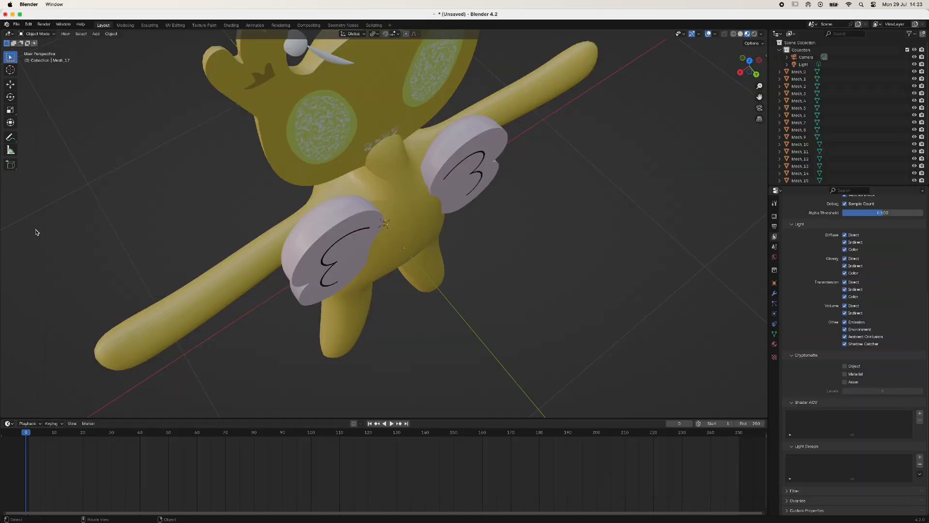
Switch to Blender and import wings.gltf as a glTF 2.0 file
{"action": "left_click", "coordinate": [16, 24]}
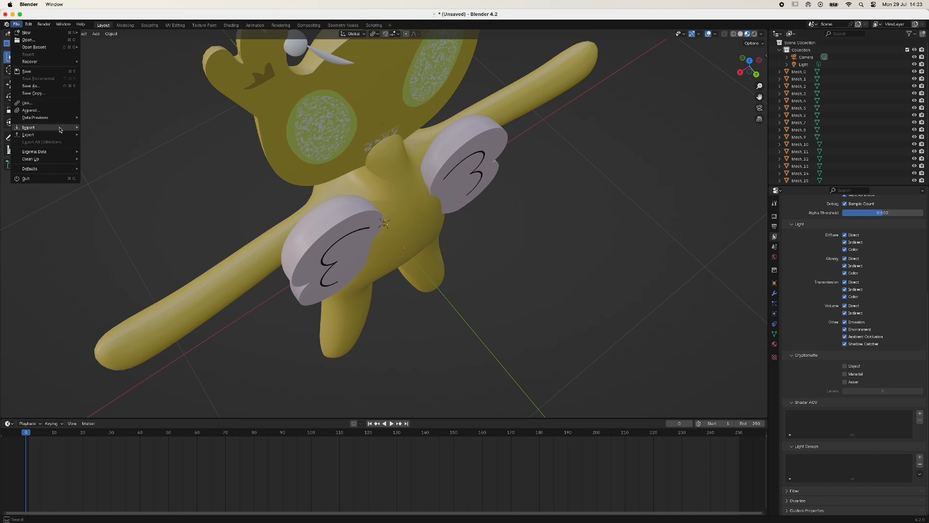
{"action": "mouse_move", "coordinate": [61, 128]}
{"action": "left_click", "coordinate": [119, 200]}
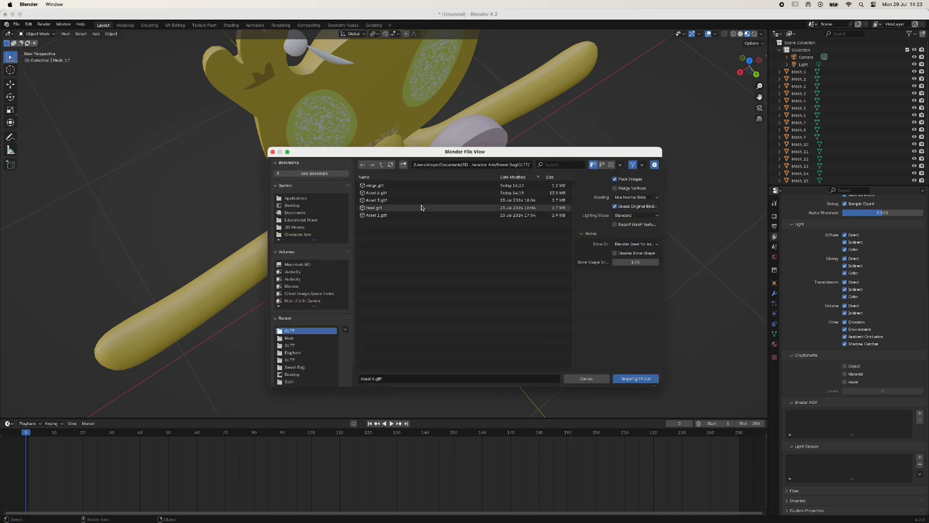
{"action": "left_click", "coordinate": [421, 186]}
{"action": "left_click", "coordinate": [623, 381]}
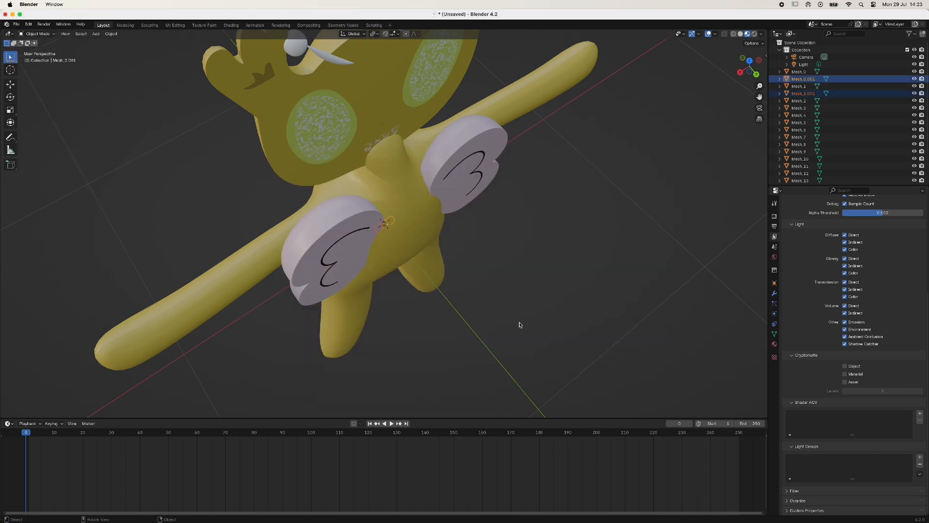
Scale the imported wing shapes by 10 and rotate them 180° about the Z axis
{"action": "scroll", "coordinate": [506, 322], "scroll_direction": "down", "scroll_amount": 2}
{"action": "type", "text": "s10"}
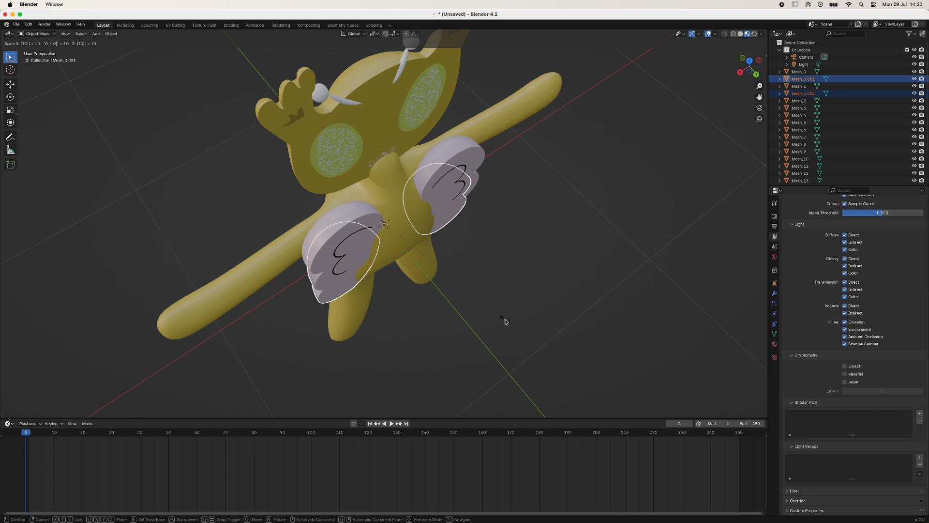
{"action": "key", "text": "Return"}
{"action": "type", "text": "rz180"}
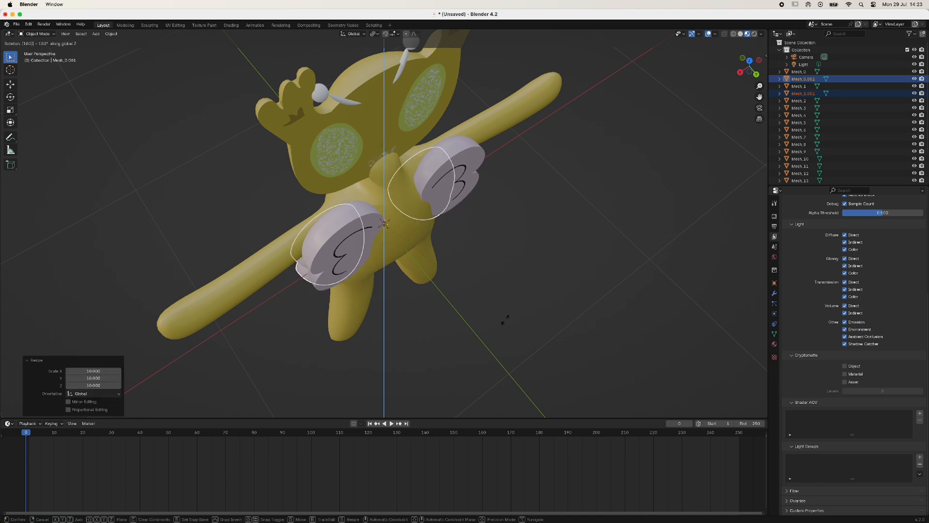
{"action": "key", "text": "Return"}
Move the imported wing shapes along Y by about 0.26 m so they sit behind the original wings
{"action": "key", "text": "g"}
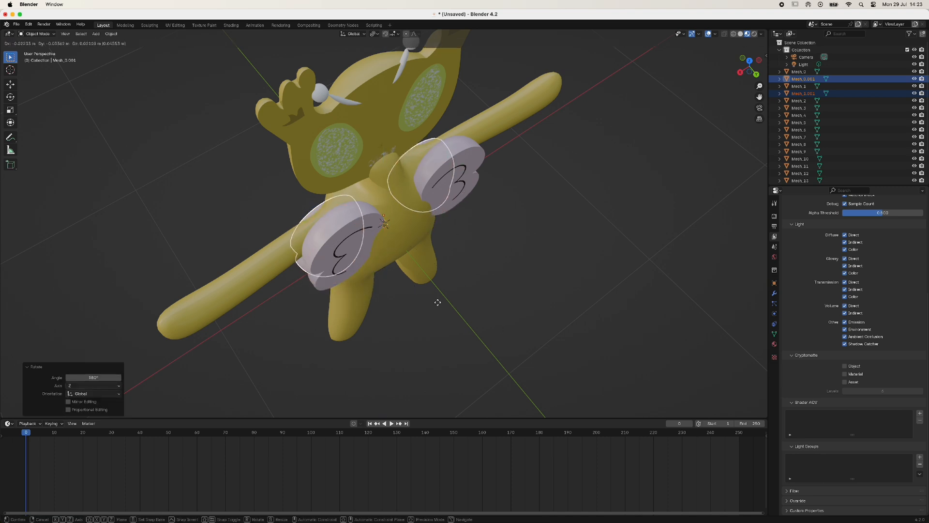
{"action": "key", "text": "y"}
{"action": "left_click", "coordinate": [467, 318]}
In front view, align the right-hand wing's new back half with its original front half on Z, relative to the active object
{"action": "key", "text": "KP_1"}
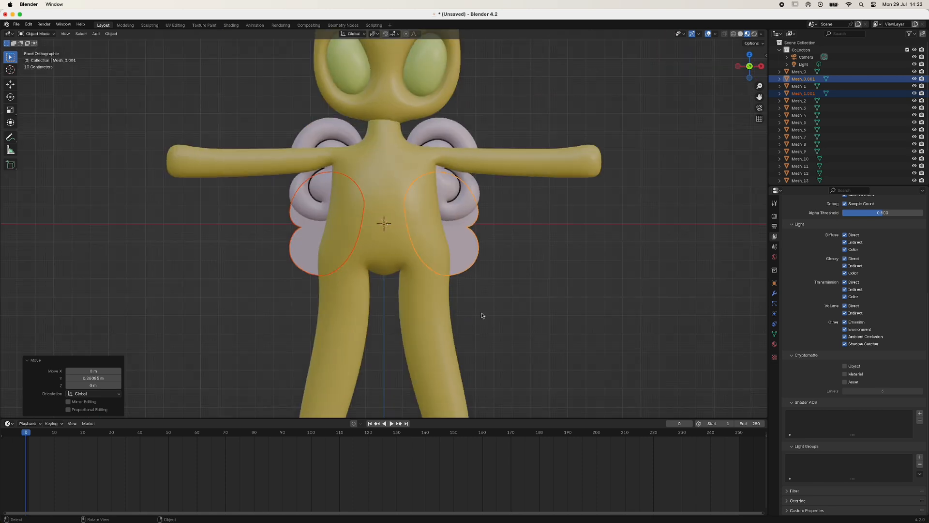
{"action": "left_click", "coordinate": [484, 315]}
{"action": "left_click", "coordinate": [469, 241]}
{"action": "left_click", "coordinate": [309, 246], "text": "shift"}
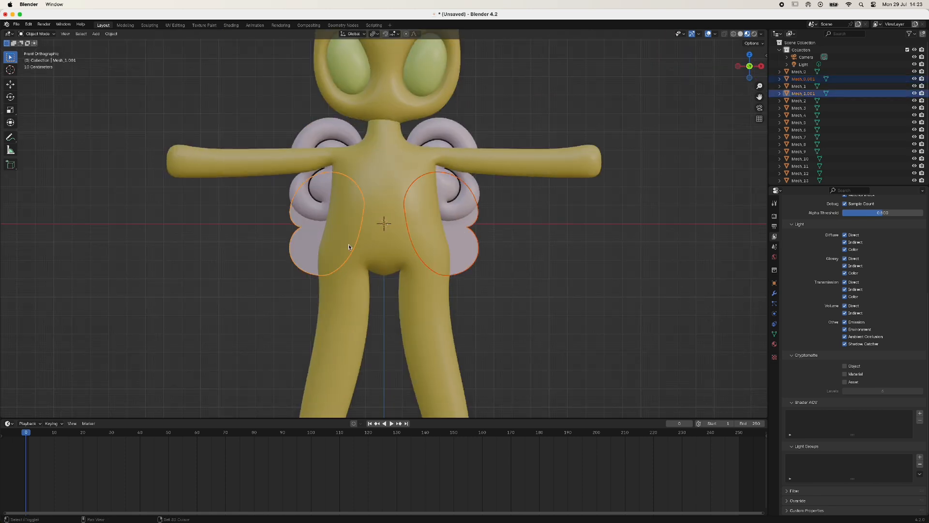
{"action": "left_click", "coordinate": [583, 298]}
{"action": "left_click", "coordinate": [477, 244]}
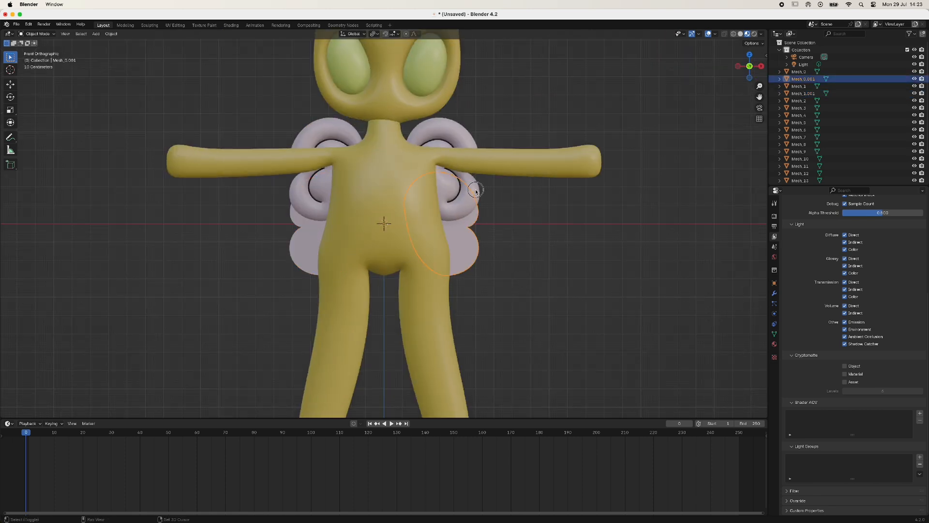
{"action": "key", "text": "F3"}
{"action": "left_click", "coordinate": [506, 210]}
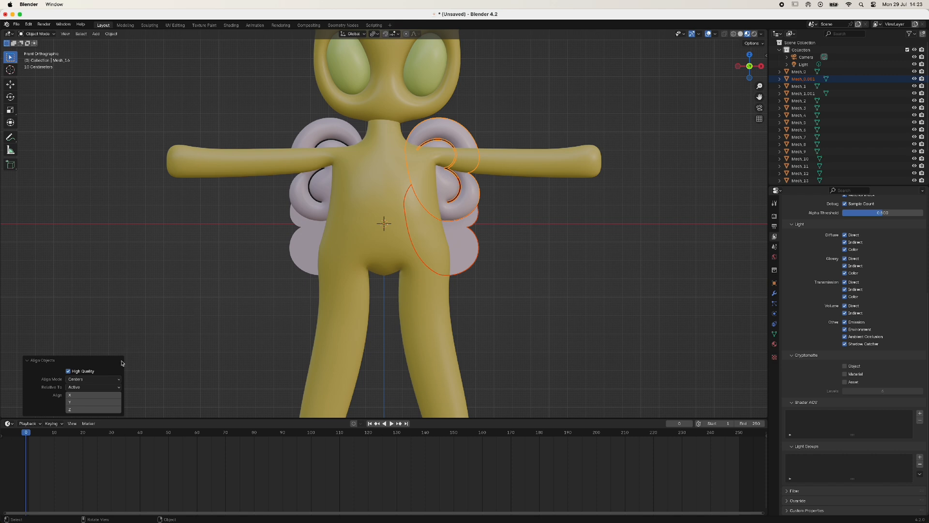
{"action": "left_click", "coordinate": [96, 409]}
{"action": "left_click", "coordinate": [501, 326]}
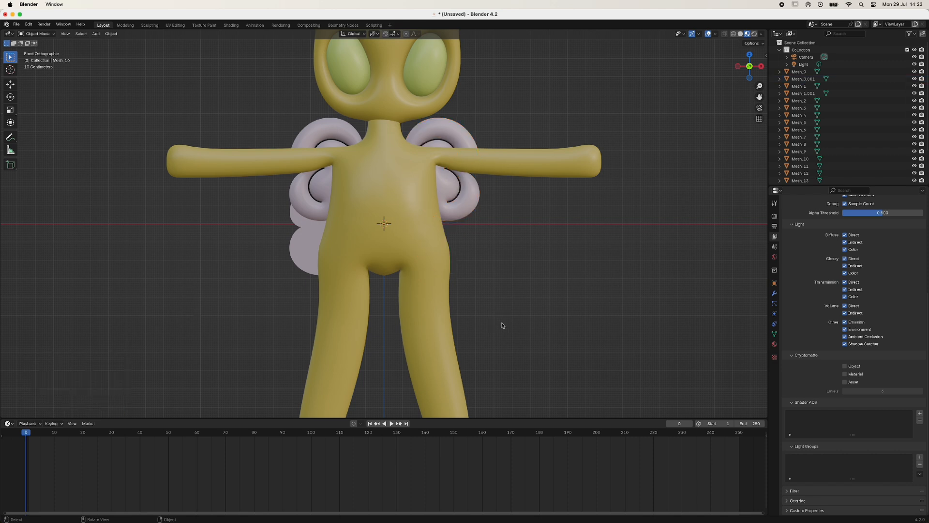
Align the left-hand wing's new back half with its original front half on Z
{"action": "left_click", "coordinate": [313, 200]}
{"action": "key", "text": "F3"}
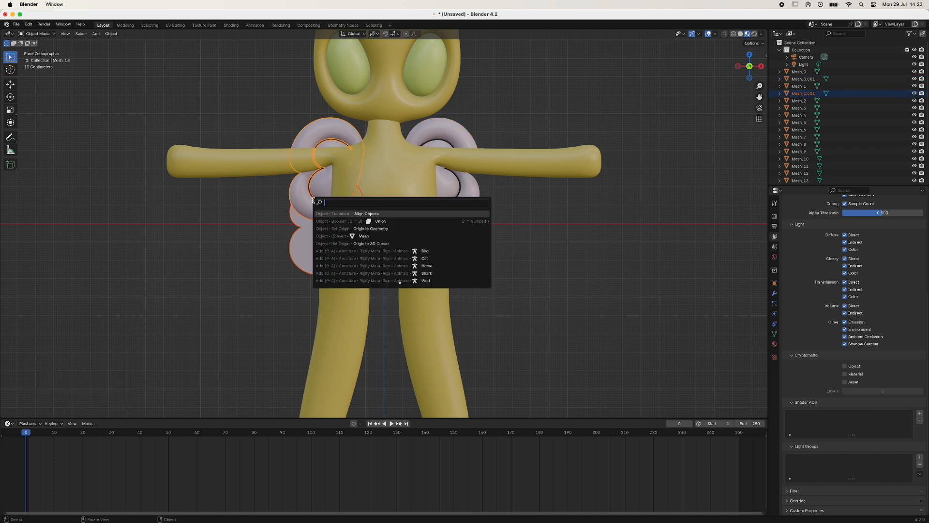
{"action": "left_click", "coordinate": [348, 217]}
Select both back wing halves and, in top view, move them along Y until they meet the front halves
{"action": "middle_click_drag", "start_coordinate": [497, 234], "coordinate": [444, 320]}
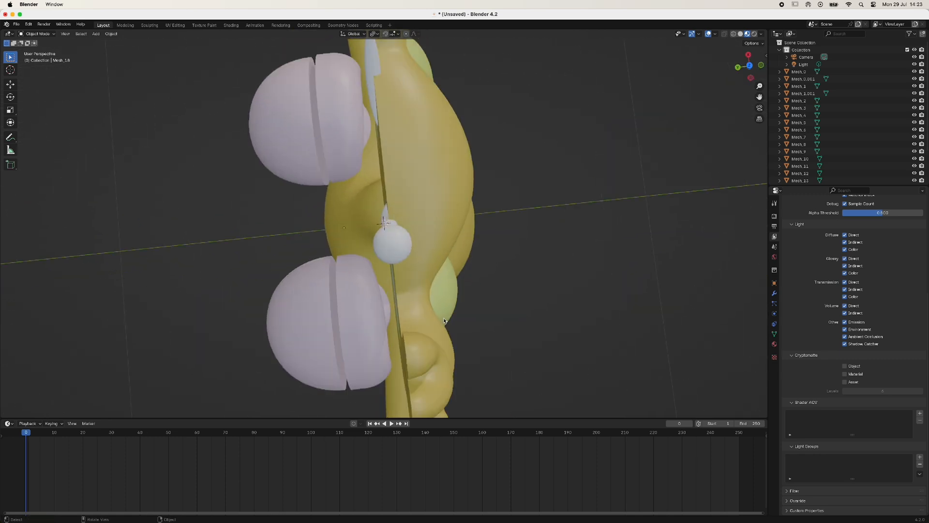
{"action": "left_click", "coordinate": [324, 307]}
{"action": "left_click", "coordinate": [307, 162], "text": "shift"}
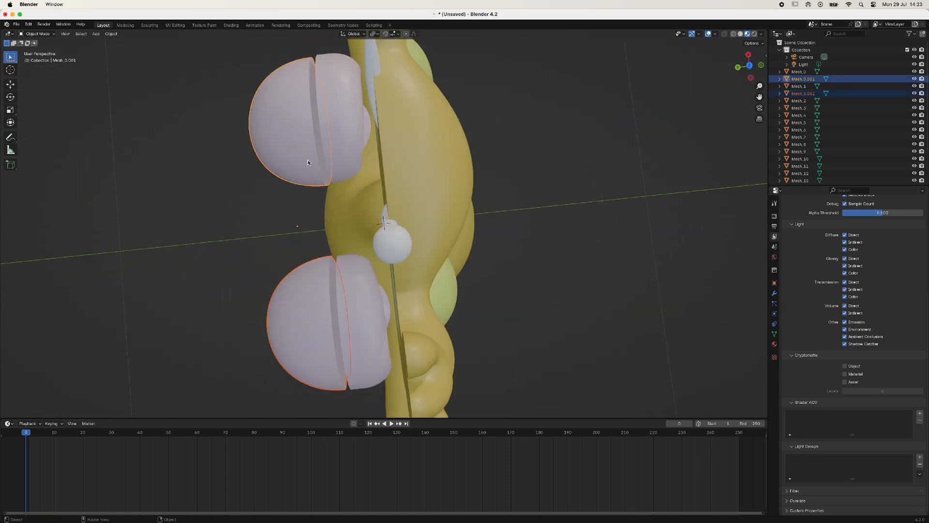
{"action": "key", "text": "KP_7"}
{"action": "scroll", "coordinate": [405, 135], "scroll_direction": "up", "scroll_amount": 2}
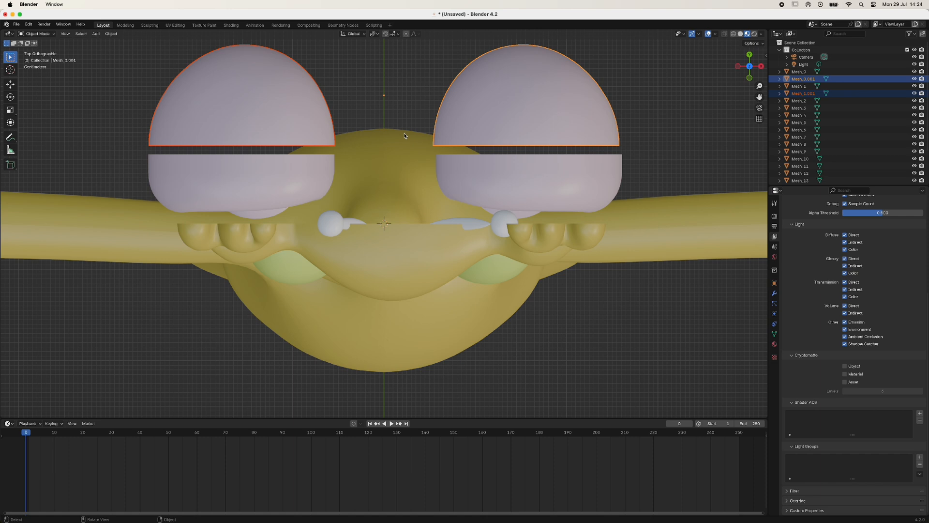
{"action": "key", "text": "g"}
{"action": "key", "text": "y"}
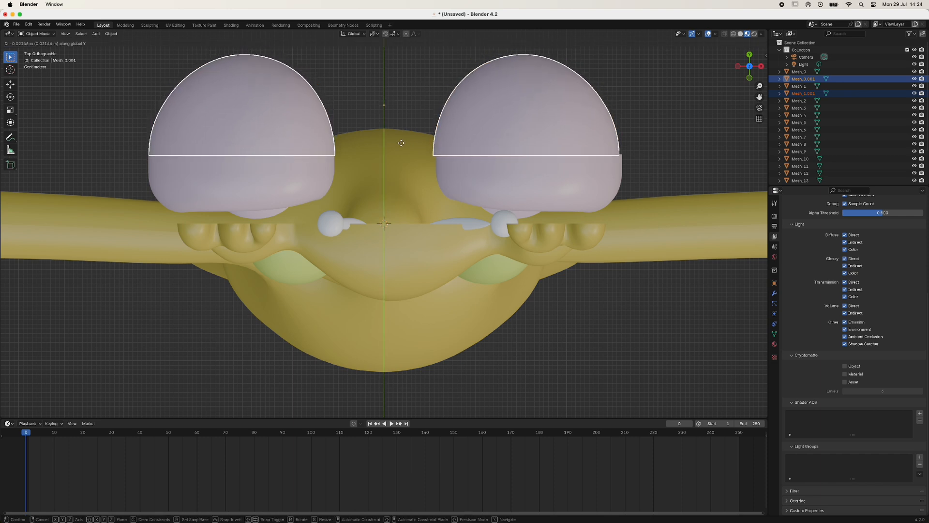
{"action": "left_click", "coordinate": [401, 142]}
Set the origins of the left-hand wing's back half and front half to their geometry
{"action": "left_click", "coordinate": [441, 118]}
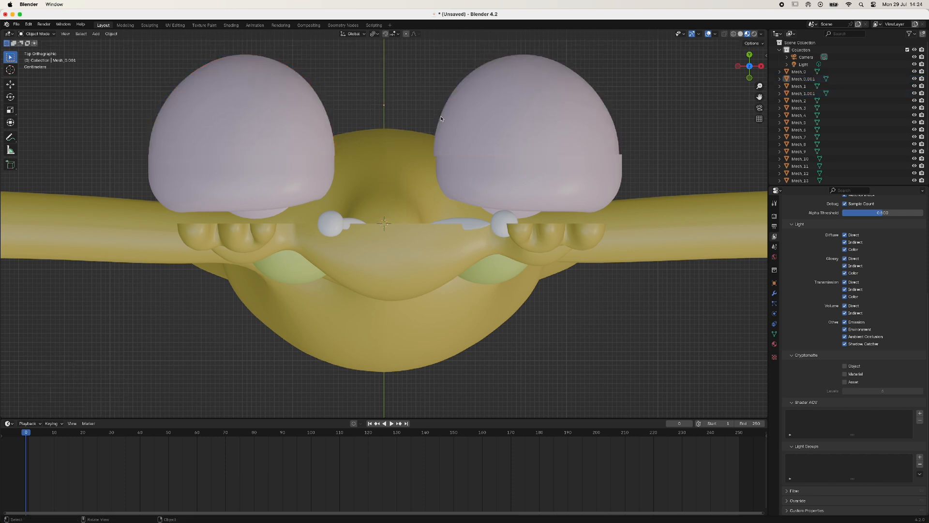
{"action": "left_click", "coordinate": [292, 133]}
{"action": "right_click", "coordinate": [291, 176]}
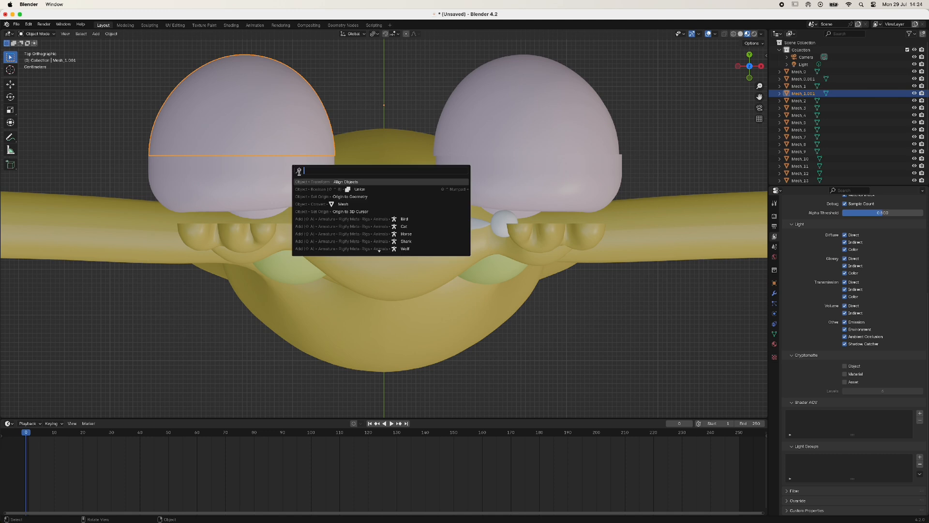
{"action": "left_click", "coordinate": [288, 185]}
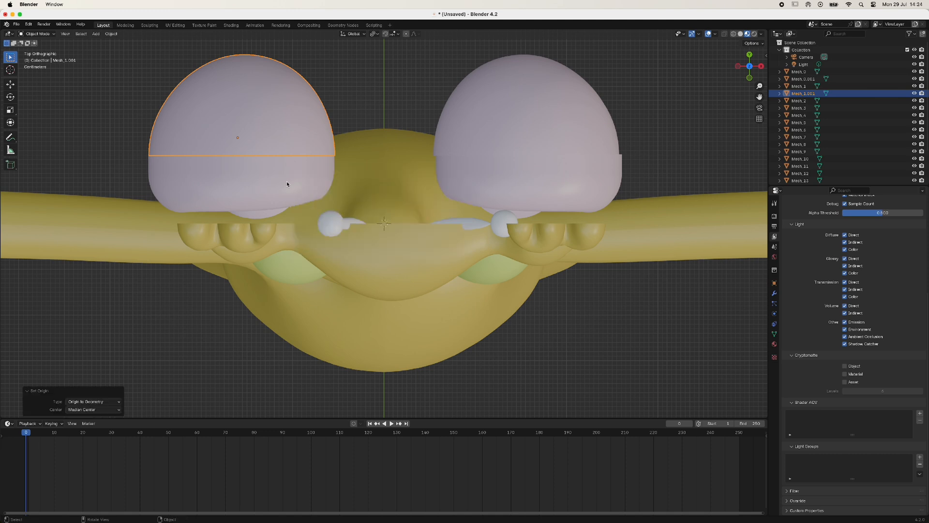
{"action": "left_click", "coordinate": [287, 181]}
{"action": "key", "text": "F3"}
{"action": "key", "text": "Return"}
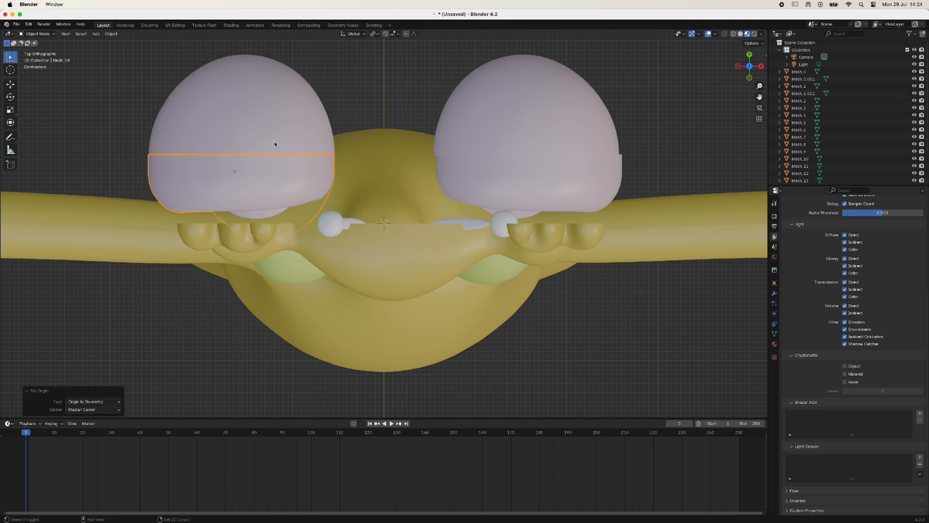
Try aligning the left-hand wing's halves on X relative to the back half, and undo the alignment
{"action": "left_click", "coordinate": [274, 143]}
{"action": "key", "text": "F3"}
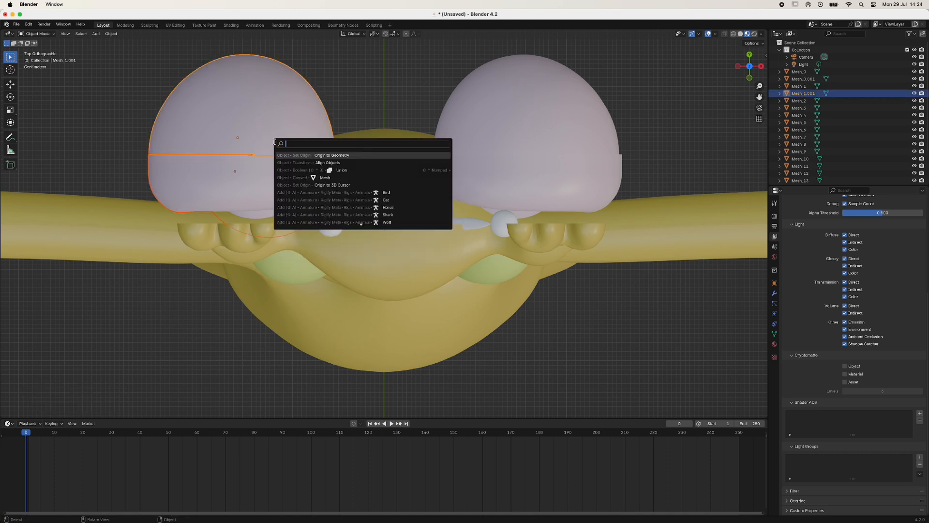
{"action": "left_click", "coordinate": [300, 163]}
{"action": "left_click", "coordinate": [83, 395]}
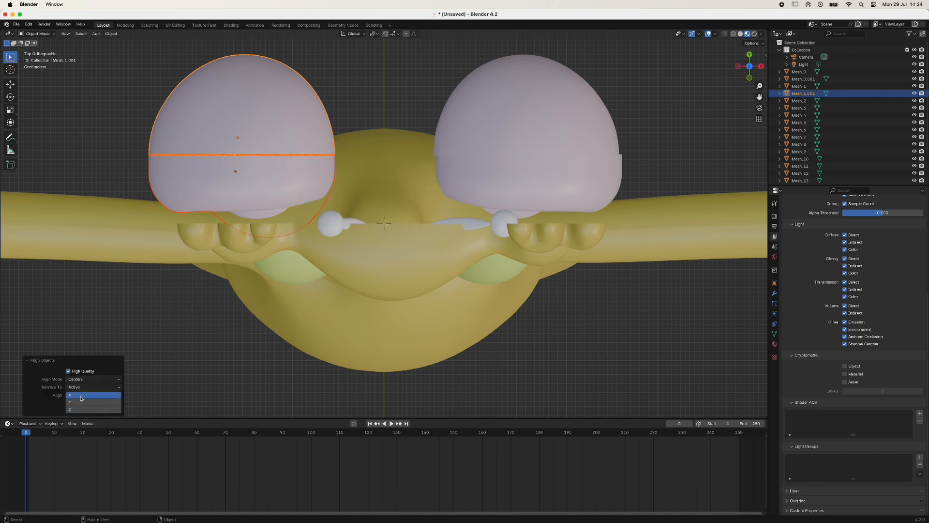
{"action": "key", "text": "super+z"}
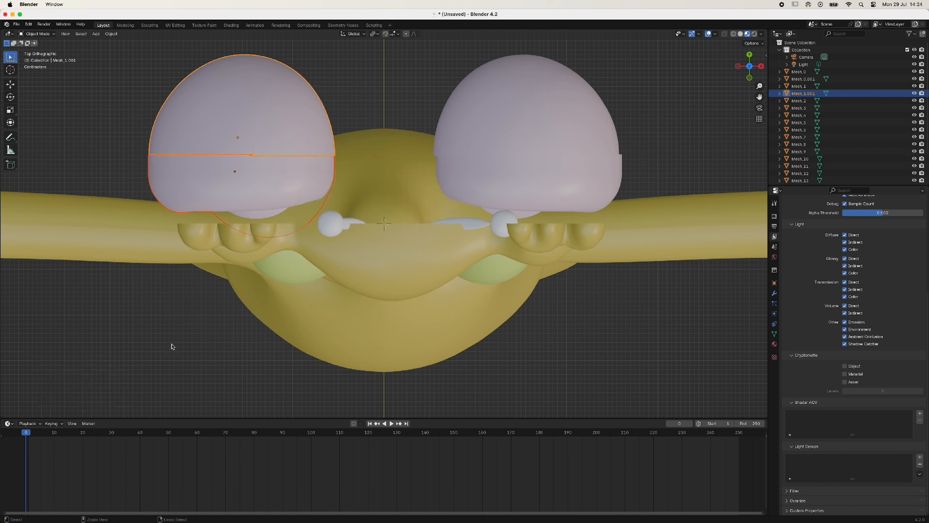
{"action": "left_click", "coordinate": [176, 340]}
Align the left-hand wing's back half on X relative to its front half
{"action": "left_click", "coordinate": [256, 136]}
{"action": "left_click", "coordinate": [272, 169], "text": "shift"}
{"action": "key", "text": "F3"}
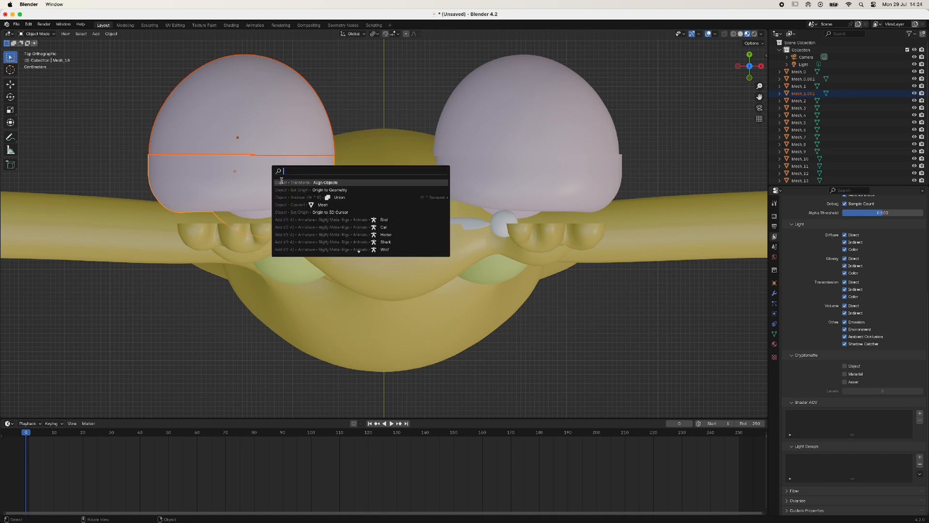
{"action": "left_click", "coordinate": [293, 182]}
{"action": "left_click", "coordinate": [349, 116]}
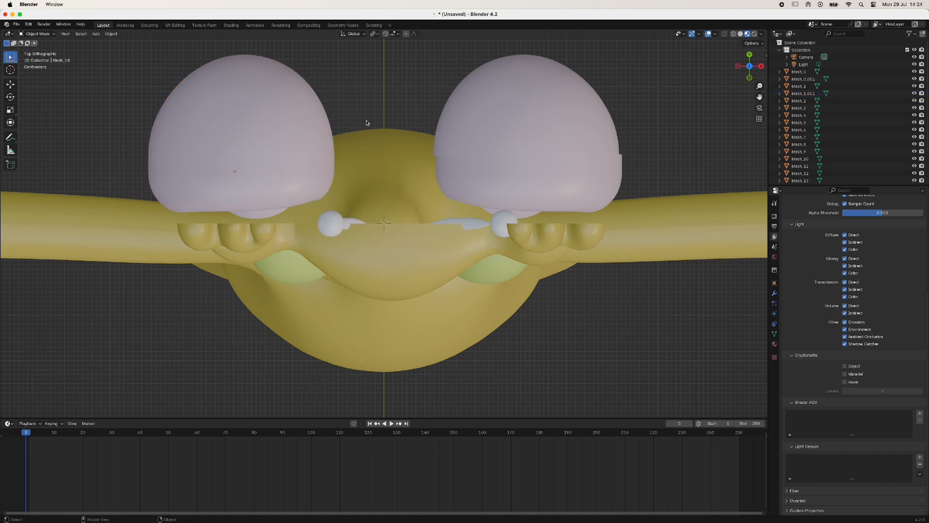
Align the right-hand wing's back half on X relative to its front half
{"action": "left_click", "coordinate": [543, 134]}
{"action": "left_click", "coordinate": [560, 186], "text": "shift"}
{"action": "key", "text": "F3"}
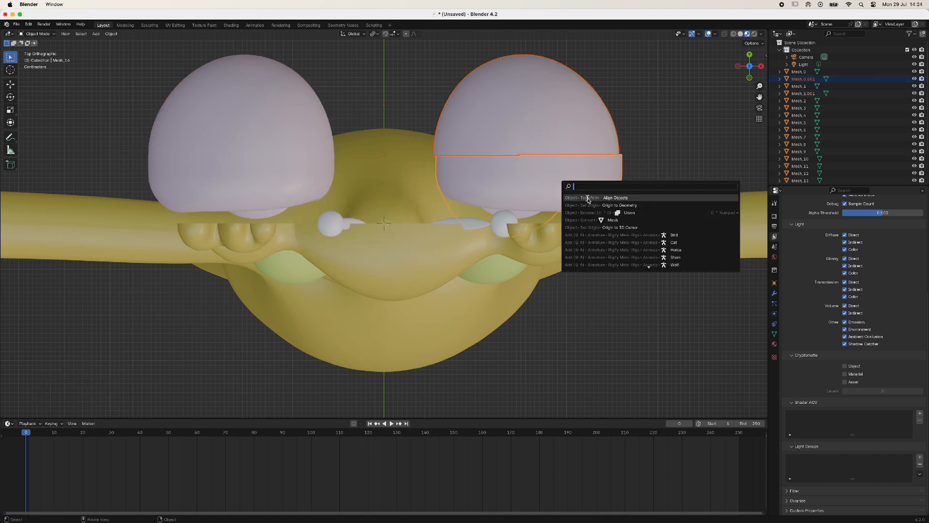
{"action": "left_click", "coordinate": [588, 198]}
{"action": "left_click", "coordinate": [598, 214]}
Merge the right-hand wing's back and front halves with a Boolean Union
{"action": "left_click", "coordinate": [591, 133]}
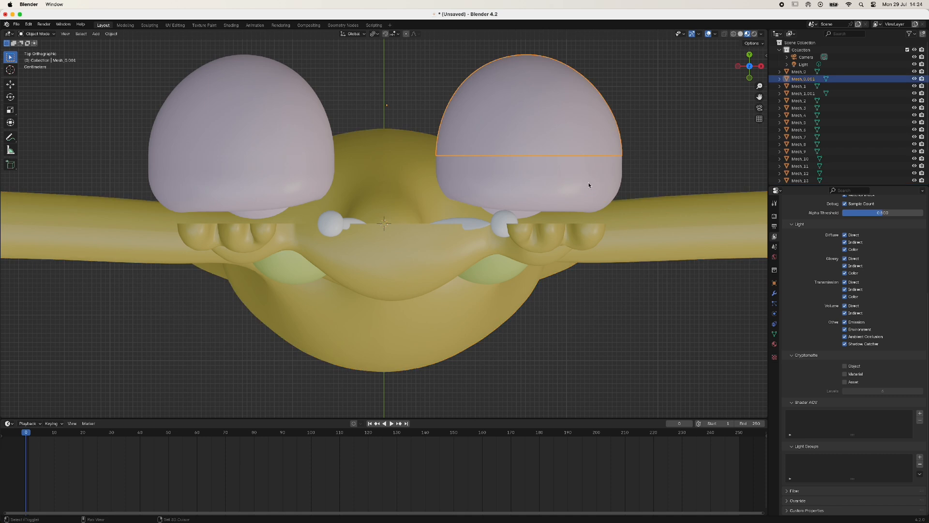
{"action": "left_click", "coordinate": [589, 185], "text": "shift"}
{"action": "key", "text": "F3"}
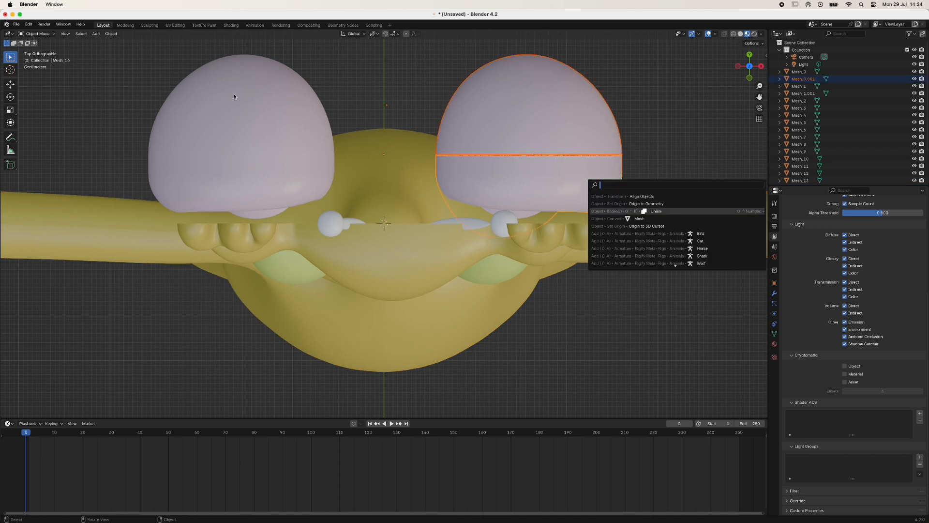
{"action": "key", "text": "Return"}
Apply a Boolean Union to the left-hand wing's back and front halves
{"action": "left_click", "coordinate": [257, 103]}
{"action": "left_click", "coordinate": [266, 171], "text": "shift"}
{"action": "key", "text": "F3"}
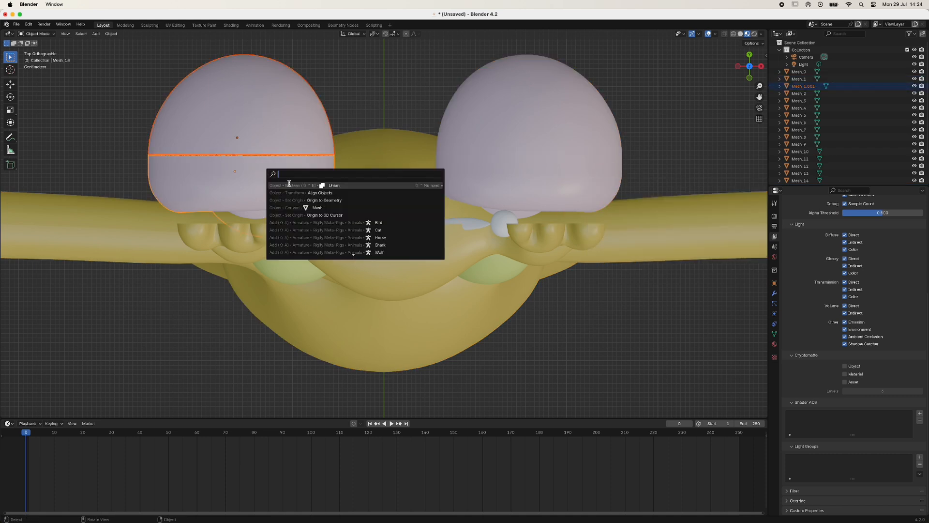
{"action": "key", "text": "Return"}
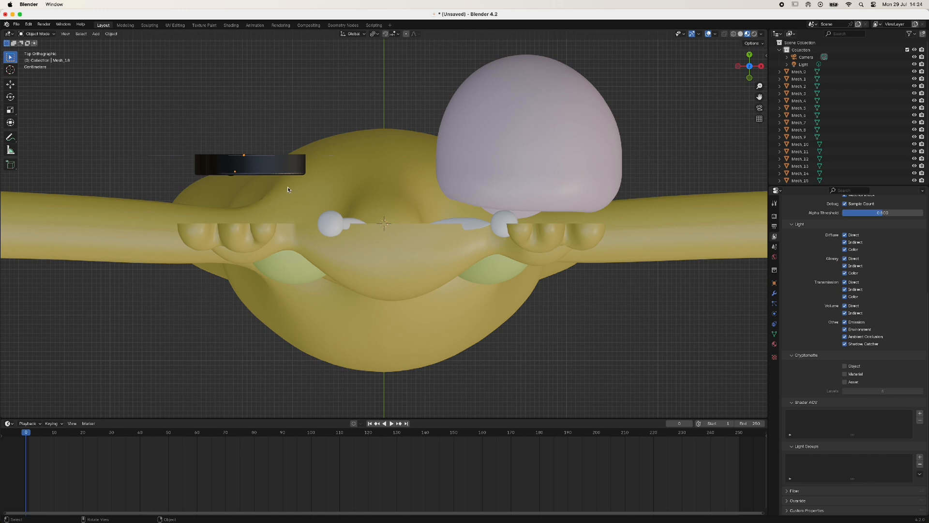
Undo the Boolean Union on the left-hand wing
{"action": "key", "text": "ctrl+z"}
{"action": "key", "text": "ctrl+z"}
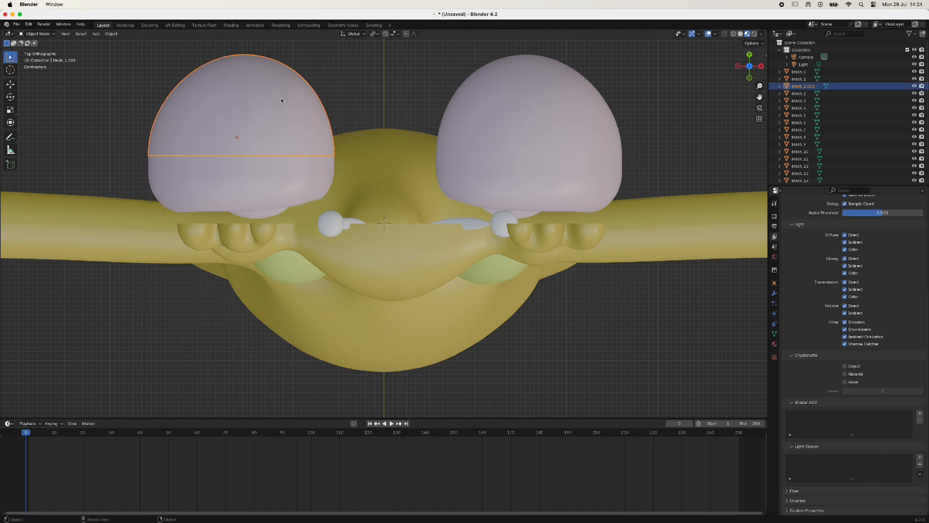
{"action": "scroll", "coordinate": [291, 133], "scroll_direction": "up", "scroll_amount": 1}
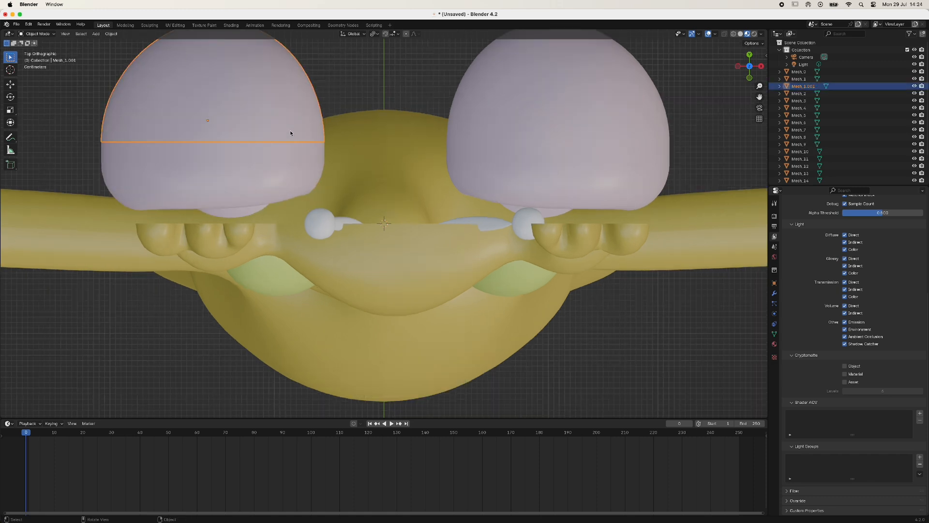
{"action": "left_click", "coordinate": [562, 124]}
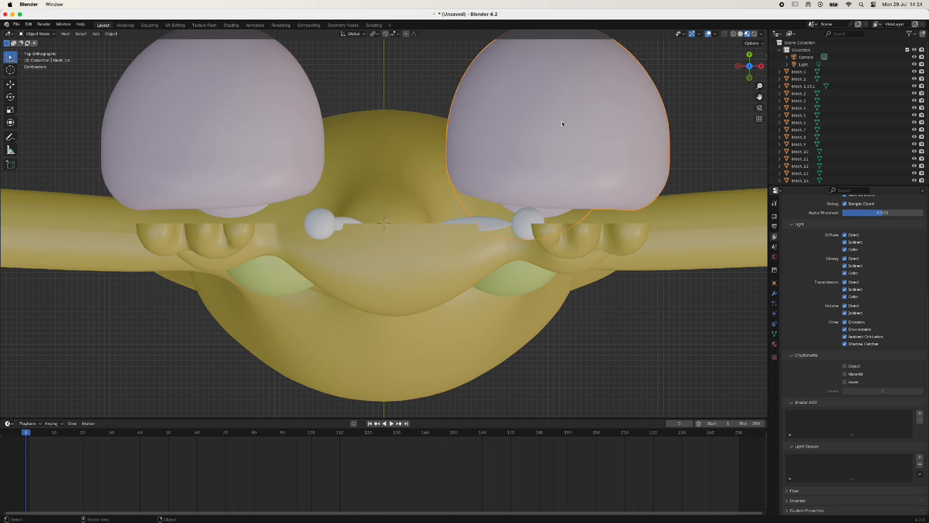
{"action": "key", "text": "F3"}
{"action": "left_click", "coordinate": [540, 153]}
Nudge the left-hand wing's back half about 0.005 m along Y, away from the front half
{"action": "left_click", "coordinate": [270, 109]}
{"action": "key", "text": "g"}
{"action": "key", "text": "y"}
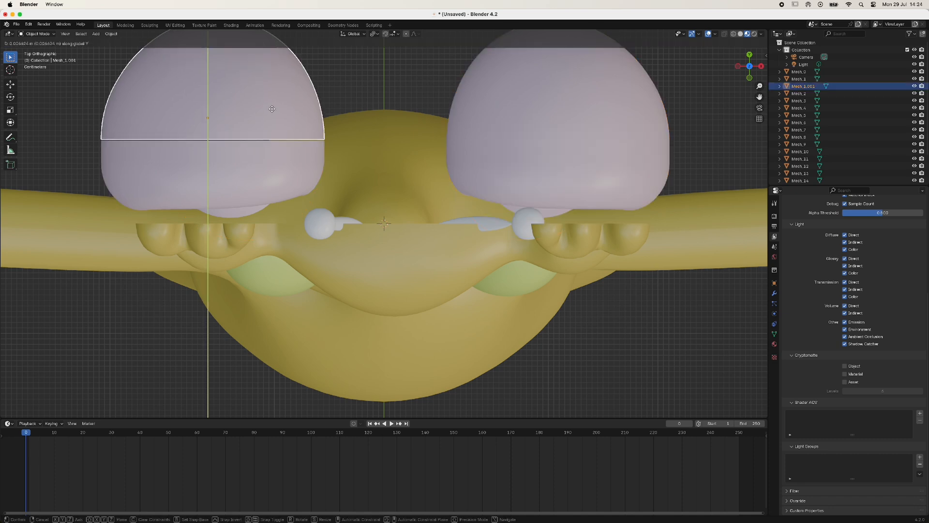
{"action": "left_click", "coordinate": [272, 109]}
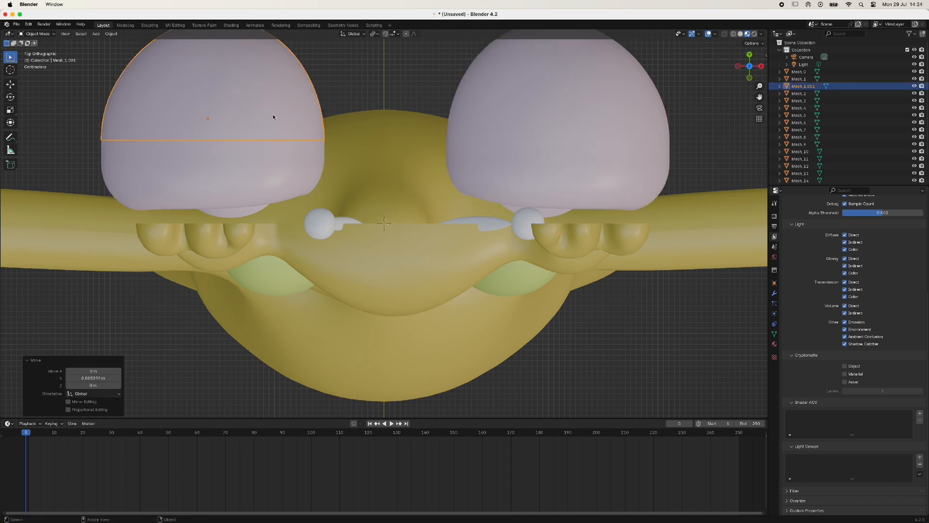
Try a Boolean Union of the left-hand wing's back half with its front half
{"action": "left_click", "coordinate": [273, 168], "text": "shift"}
{"action": "key", "text": "F3"}
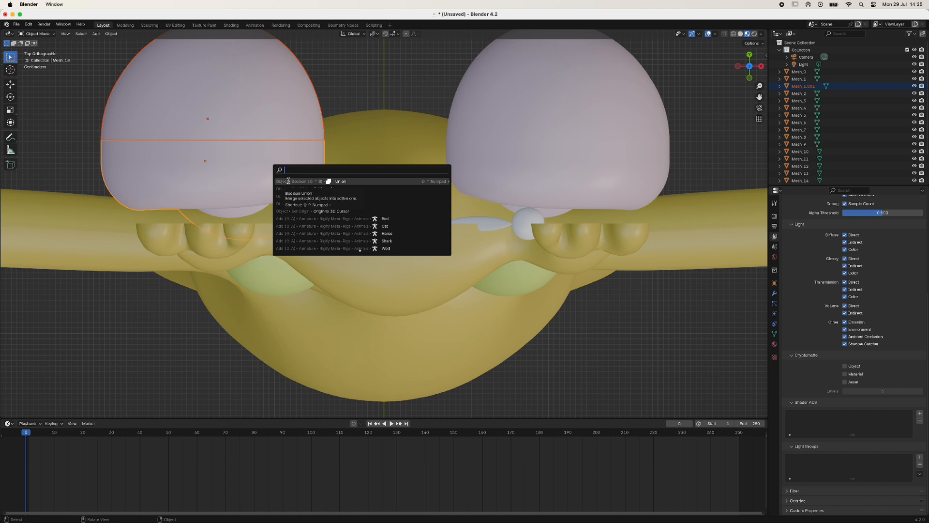
{"action": "left_click", "coordinate": [290, 182]}
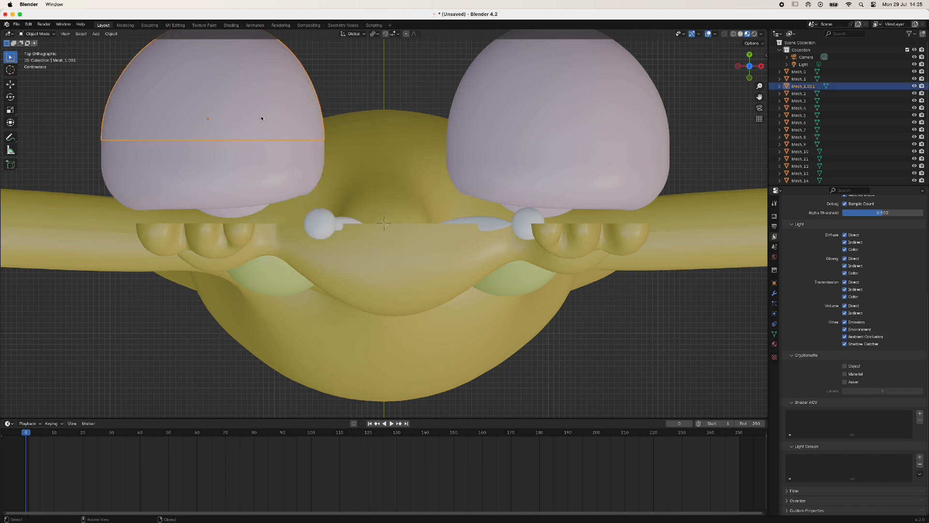
Move the left-hand wing's back half about 0.001 m along Y, back towards the front half
{"action": "key", "text": "g"}
{"action": "key", "text": "y"}
{"action": "left_click", "coordinate": [261, 116]}
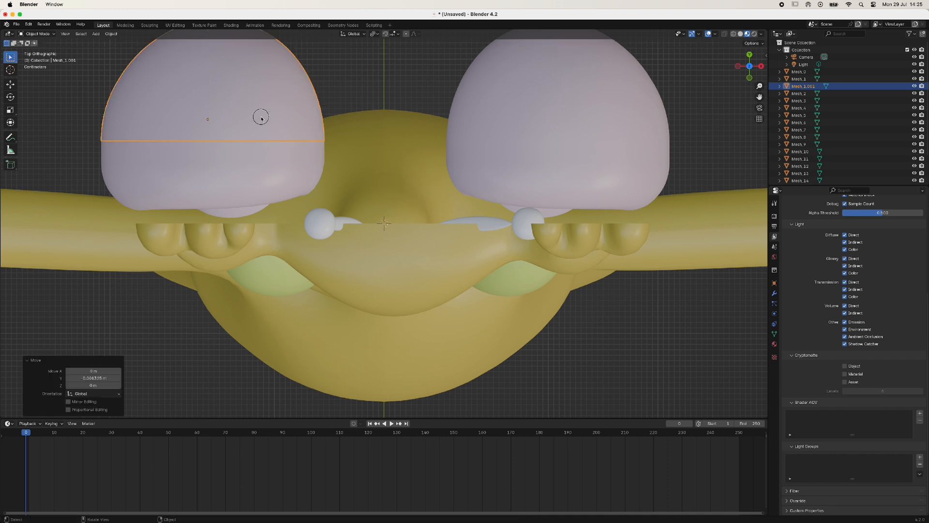
Merge the left-hand wing's two halves with a Boolean Union
{"action": "left_click", "coordinate": [263, 172], "text": "shift"}
{"action": "key", "text": "F3"}
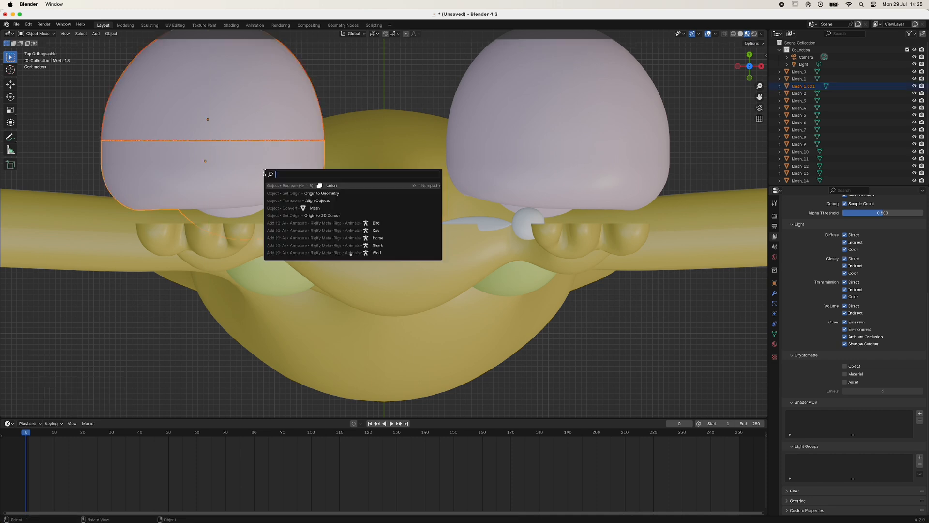
{"action": "left_click", "coordinate": [306, 186]}
{"action": "key", "text": "ctrl+z"}
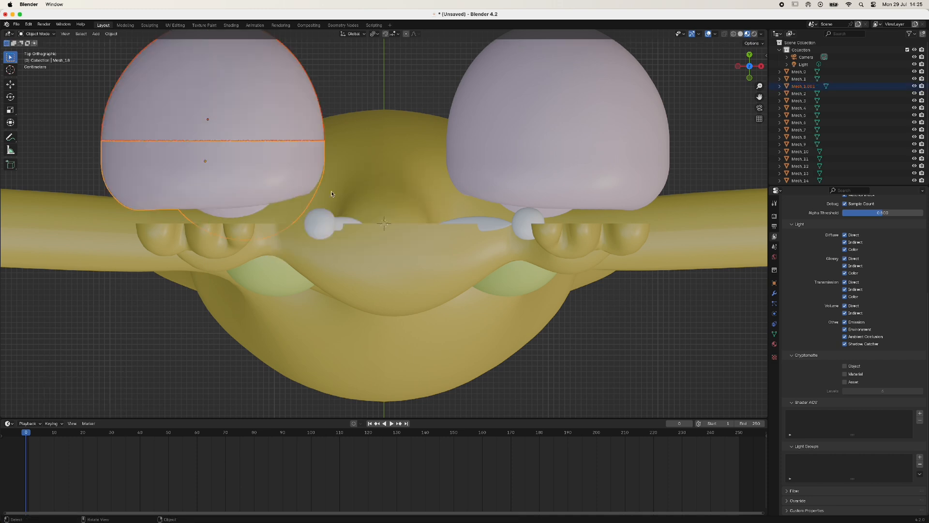
Inspect the merged meshes of both wings in Edit Mode and check the alien from the front and side
{"action": "key", "text": "Tab"}
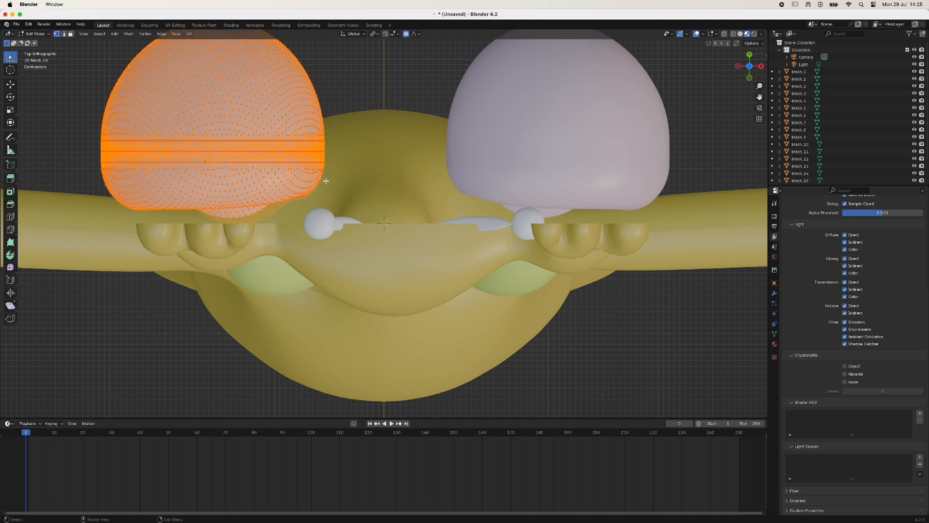
{"action": "key", "text": "Tab"}
{"action": "key", "text": "KP_1"}
{"action": "scroll", "coordinate": [338, 196], "scroll_direction": "down", "scroll_amount": 7}
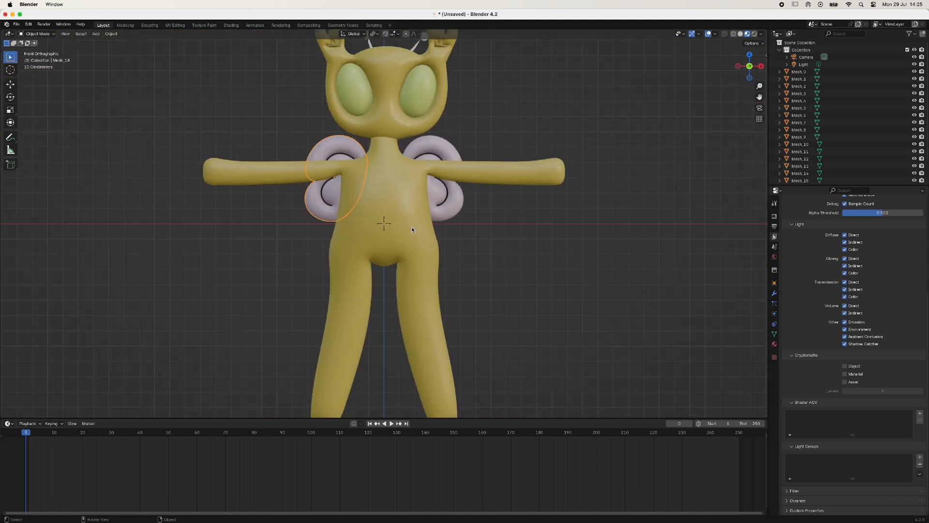
{"action": "scroll", "coordinate": [411, 226], "scroll_direction": "up", "scroll_amount": 4}
{"action": "middle_click_drag", "start_coordinate": [411, 227], "coordinate": [462, 237]}
{"action": "left_click", "coordinate": [492, 224]}
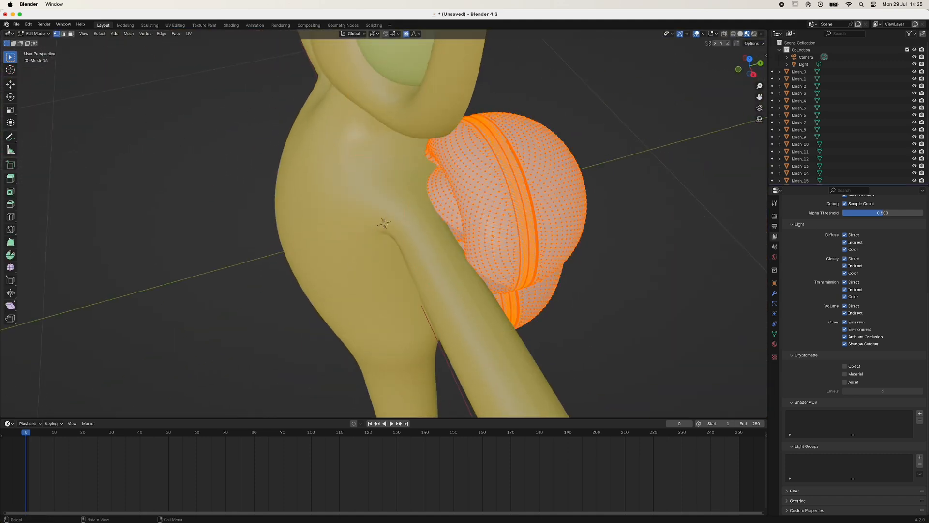
{"action": "key", "text": "KP_1"}
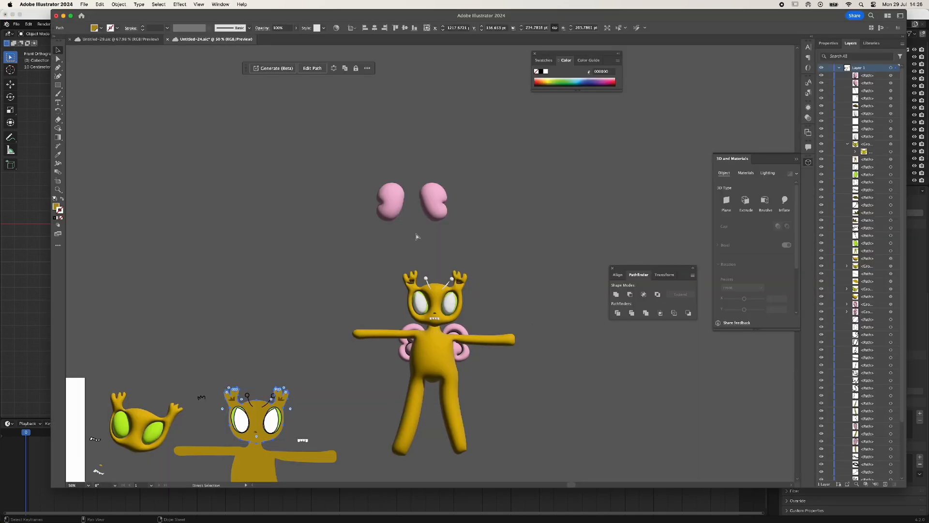
In Illustrator, paste the flat head shape beside the 3D alien's head and apply the Inflate 3D effect to it
{"action": "key", "text": "super+v"}
{"action": "left_click_drag", "start_coordinate": [446, 260], "coordinate": [366, 292]}
{"action": "left_click", "coordinate": [785, 200]}
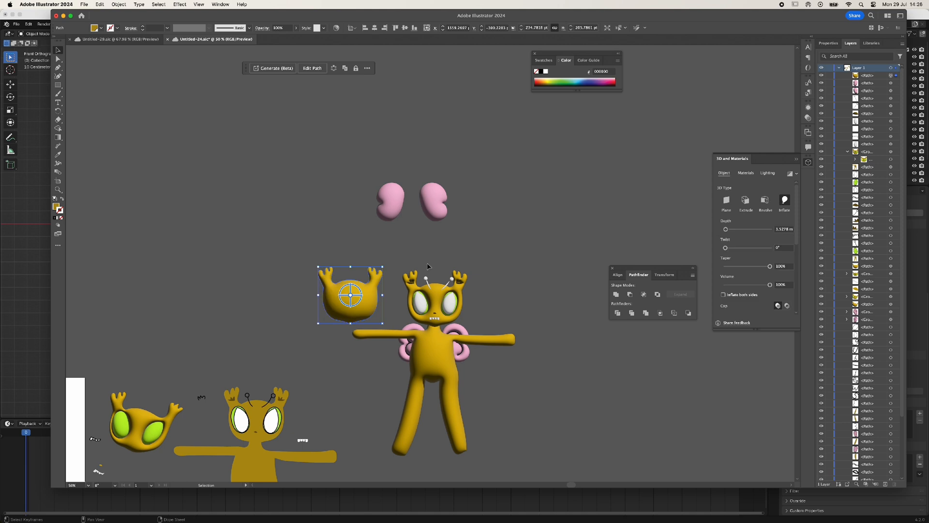
Rotate the inflated head copy about its vertical axis to see it from the side
{"action": "mouse_move", "coordinate": [352, 296]}
{"action": "left_mouse_down"}
{"action": "mouse_move", "coordinate": [387, 296]}
{"action": "mouse_move", "coordinate": [363, 298]}
{"action": "left_mouse_up"}
{"action": "key", "text": "super+z"}
{"action": "left_click_drag", "start_coordinate": [356, 299], "coordinate": [384, 300]}
Try different Inflate depths on the head copy, including 0 mm and 5 mm
{"action": "left_click", "coordinate": [785, 229]}
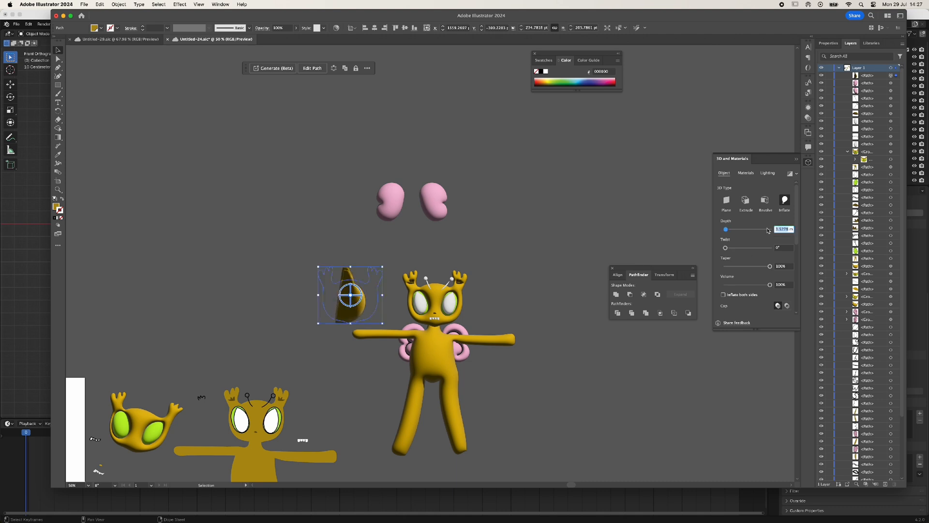
{"action": "type", "text": "5"}
{"action": "key", "text": "Return"}
{"action": "left_click_drag", "start_coordinate": [726, 229], "coordinate": [722, 229]}
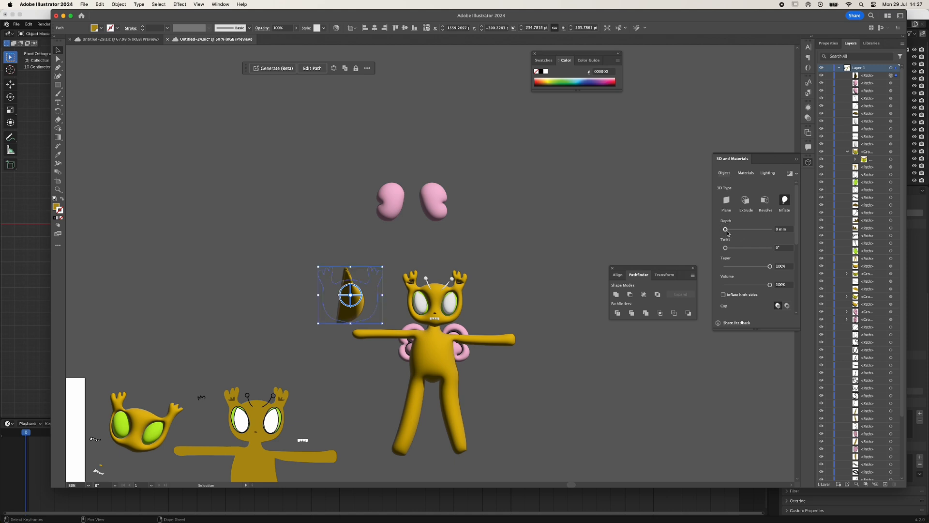
{"action": "left_click", "coordinate": [780, 230]}
{"action": "type", "text": "5"}
{"action": "key", "text": "Return"}
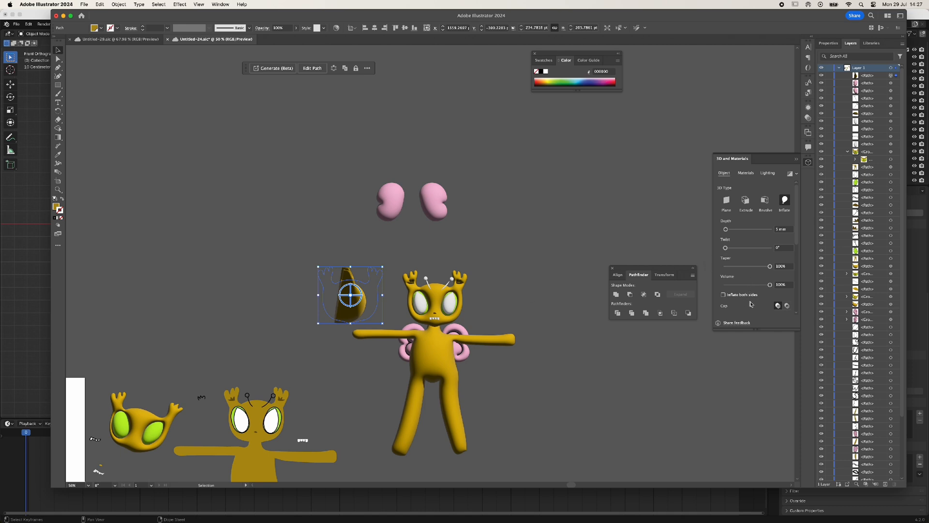
Reset the head copy's 3D rotation with the Front preset
{"action": "scroll", "coordinate": [752, 300], "scroll_direction": "down", "scroll_amount": 5}
{"action": "left_click", "coordinate": [742, 250]}
{"action": "left_click", "coordinate": [740, 263]}
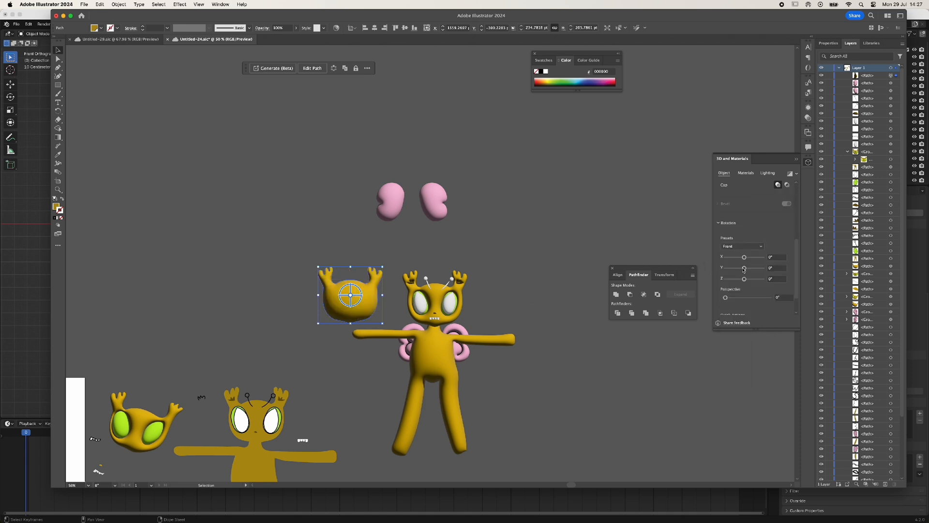
{"action": "left_click", "coordinate": [543, 283]}
{"action": "right_click", "coordinate": [362, 307]}
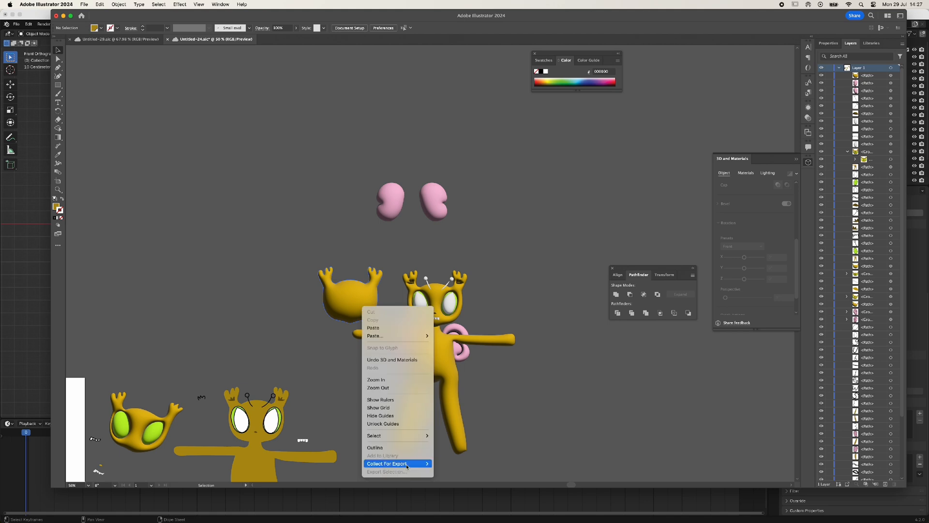
Select the inflated head copy and set its Inflate depth to 0 mm
{"action": "mouse_move", "coordinate": [388, 463]}
{"action": "left_click", "coordinate": [341, 298]}
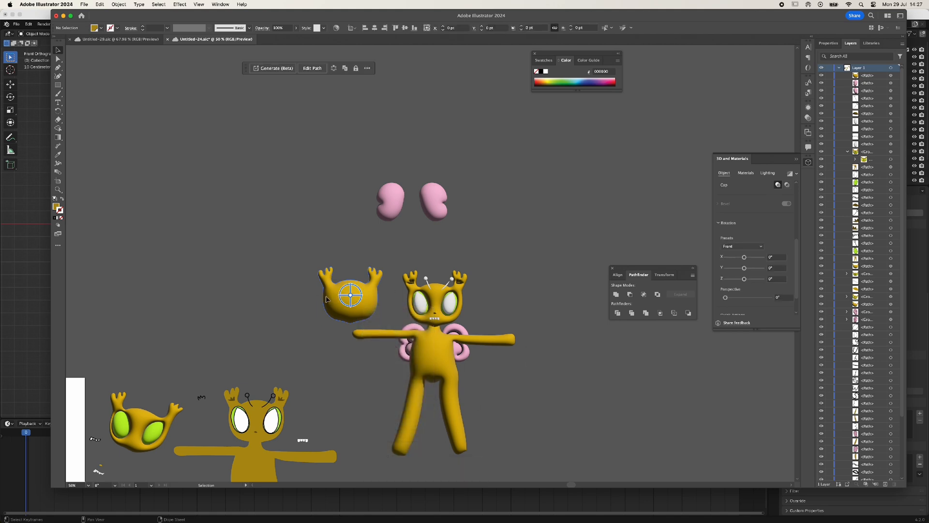
{"action": "right_click", "coordinate": [366, 287]}
{"action": "left_click", "coordinate": [365, 302]}
{"action": "scroll", "coordinate": [776, 247], "scroll_direction": "up", "scroll_amount": 5}
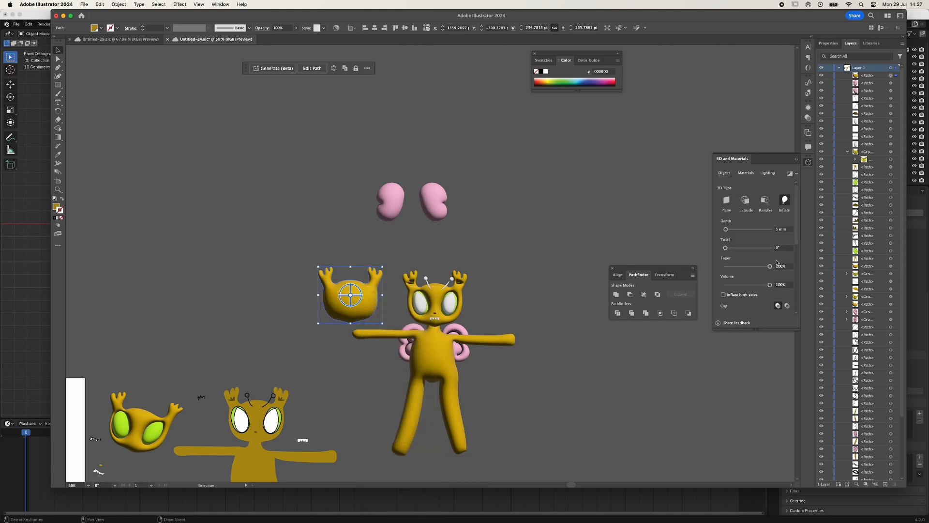
{"action": "left_click_drag", "start_coordinate": [726, 229], "coordinate": [688, 224]}
Export only the selected head copy as a GLTF asset
{"action": "right_click", "coordinate": [367, 297]}
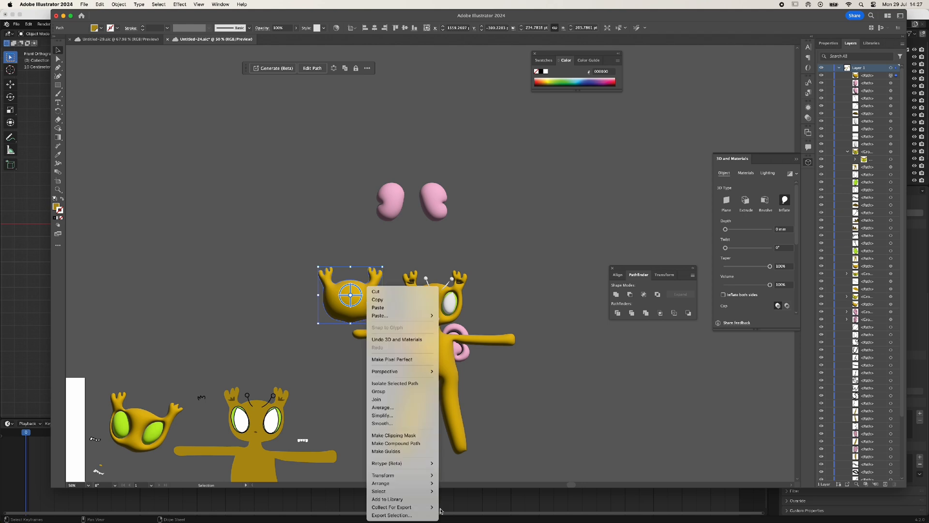
{"action": "left_click", "coordinate": [412, 518]}
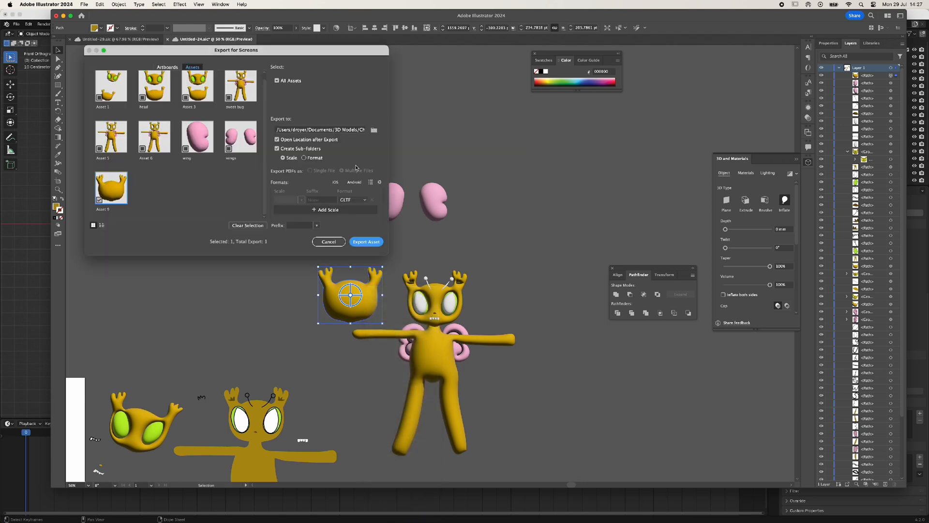
{"action": "left_click", "coordinate": [364, 242]}
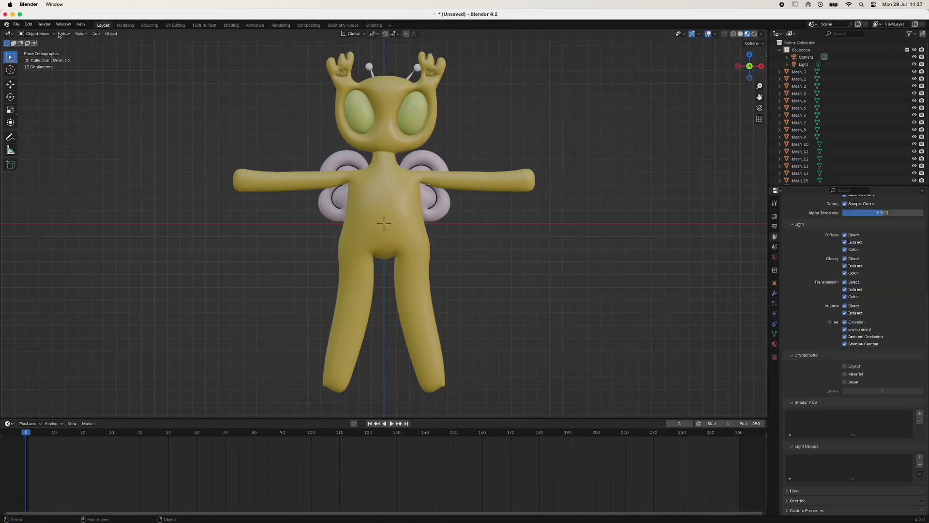
In Blender, import the exported head file Asset 9.gltf as glTF 2.0
{"action": "left_click", "coordinate": [16, 24]}
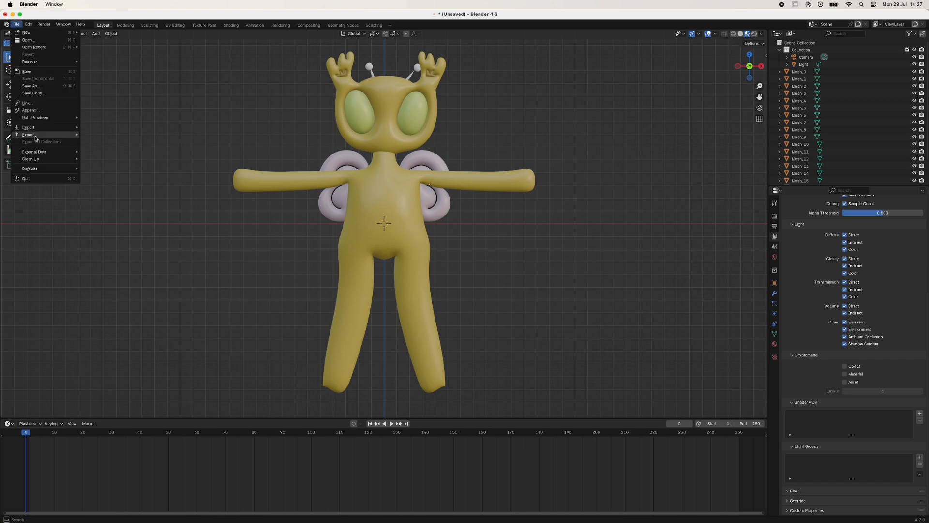
{"action": "mouse_move", "coordinate": [29, 127]}
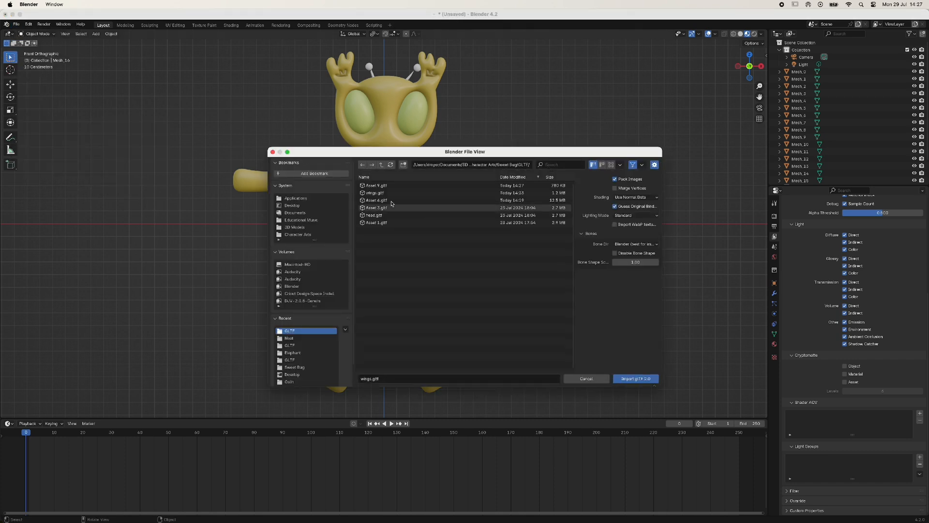
{"action": "left_click", "coordinate": [390, 186]}
{"action": "left_click", "coordinate": [628, 378]}
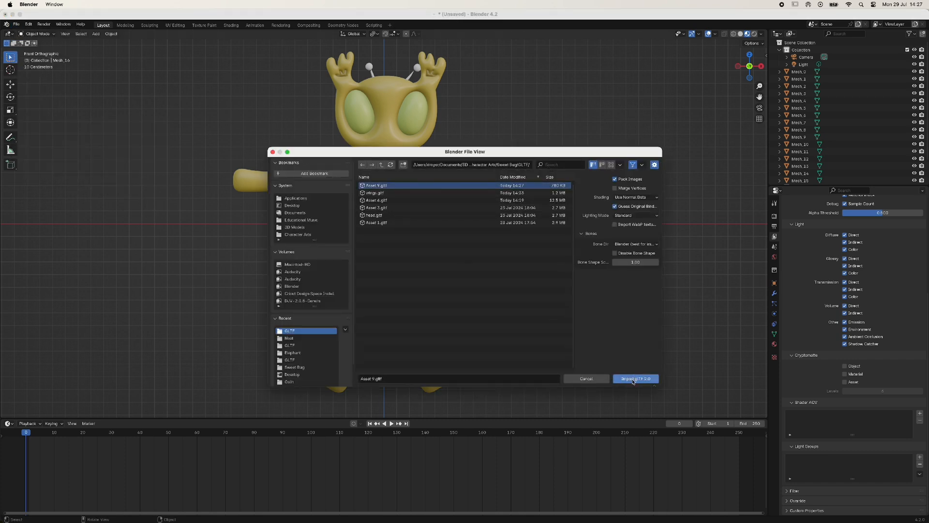
Scale the imported head back by 10 and rotate it 180° around the Z axis
{"action": "type", "text": "s10"}
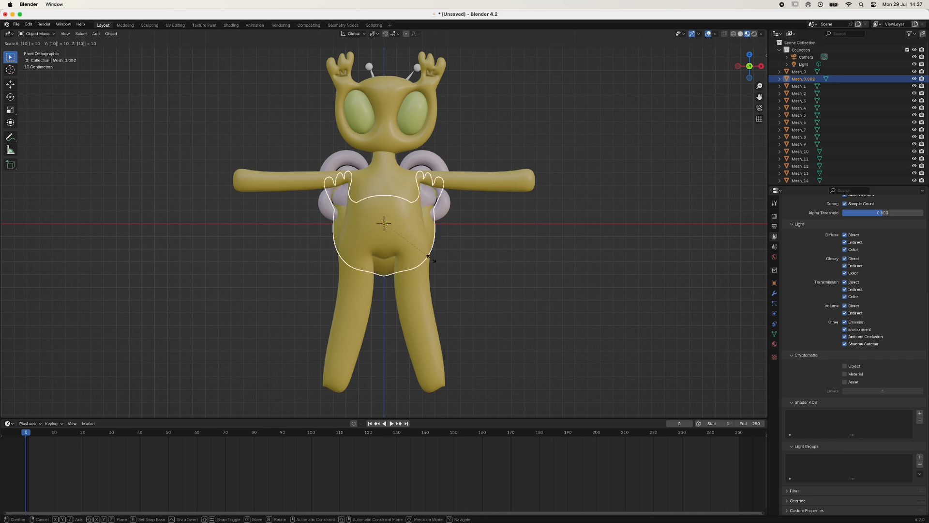
{"action": "key", "text": "Return"}
{"action": "type", "text": "rz18"}
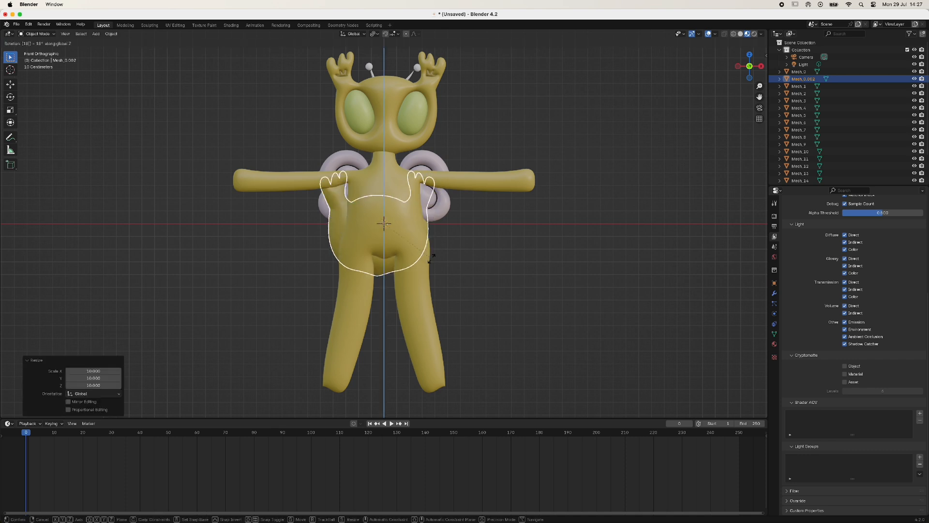
{"action": "type", "text": "0"}
{"action": "key", "text": "Return"}
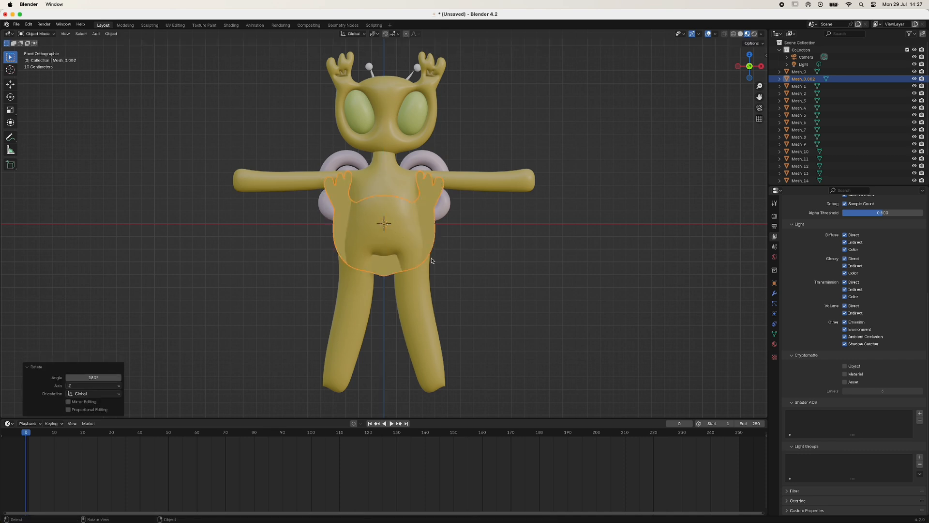
Align the head back to the original head on Z and X with Align Objects, relative to the active object
{"action": "left_click", "coordinate": [385, 115], "text": "shift"}
{"action": "key", "text": "F3"}
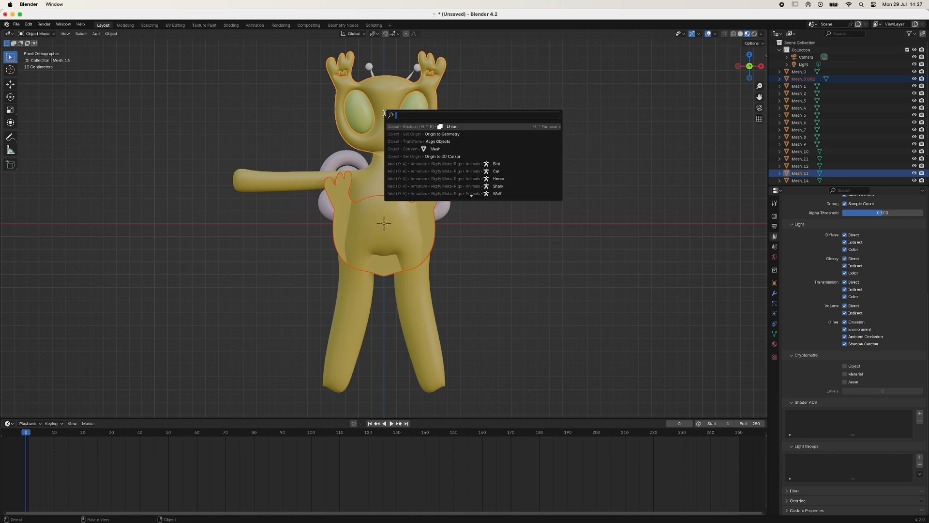
{"action": "left_click", "coordinate": [415, 141]}
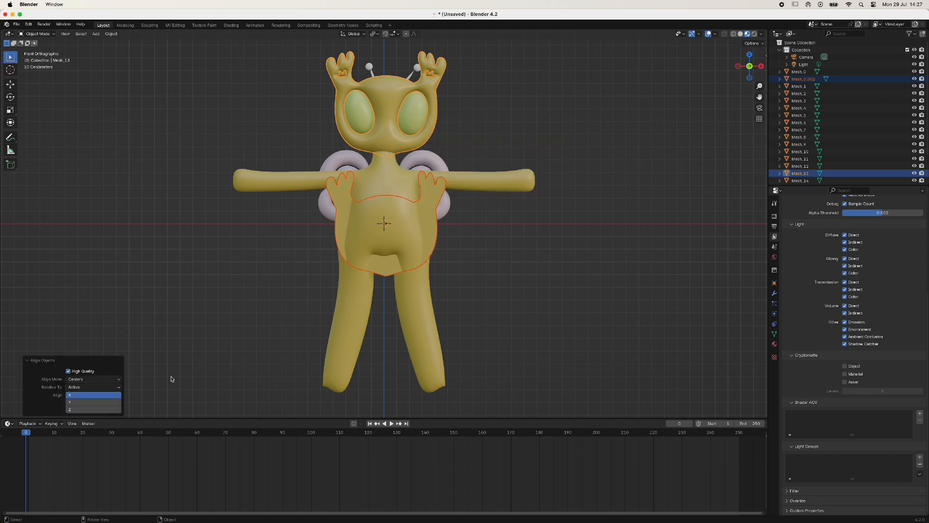
{"action": "left_click", "coordinate": [93, 410]}
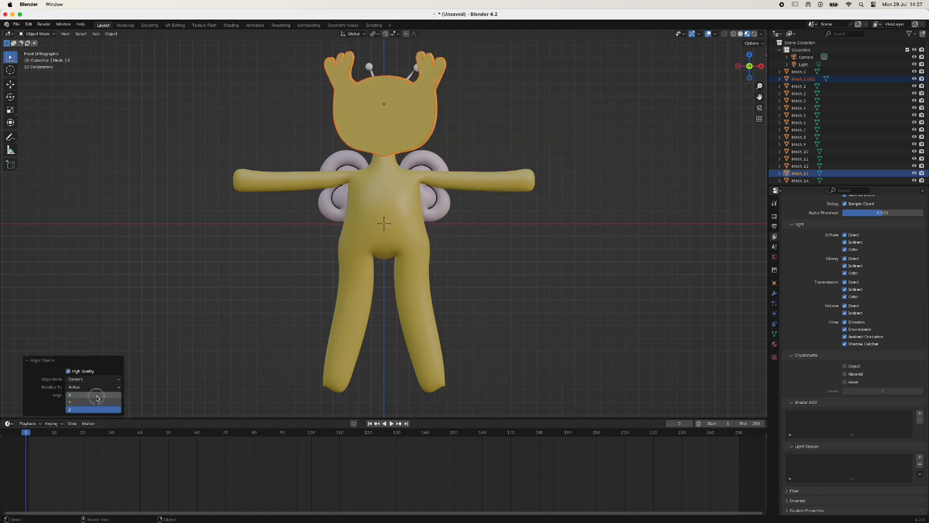
{"action": "left_click", "coordinate": [96, 396], "text": "shift"}
Move the rounded head back about 0.15 m along Y so it meets the rear of the original head
{"action": "left_click", "coordinate": [334, 274]}
{"action": "middle_click_drag", "start_coordinate": [334, 274], "coordinate": [432, 306]}
{"action": "left_click", "coordinate": [419, 144]}
{"action": "key", "text": "g"}
{"action": "key", "text": "y"}
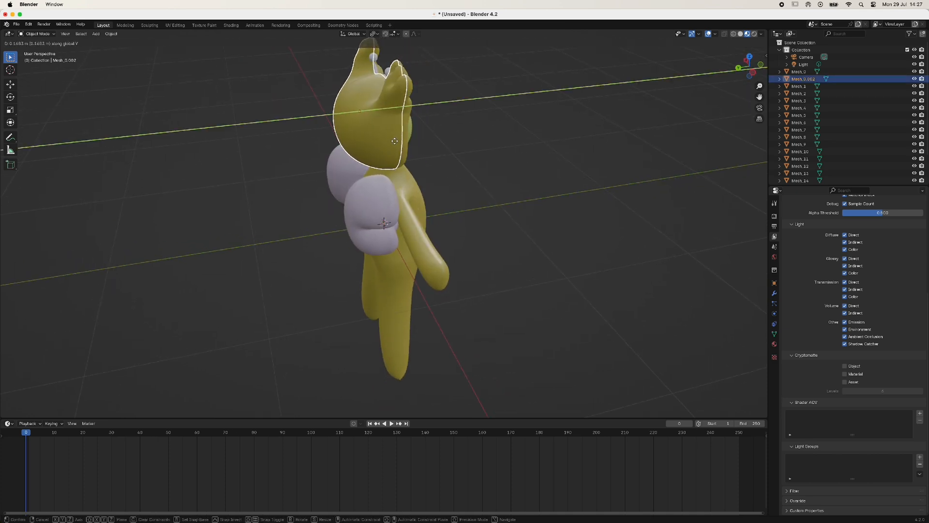
{"action": "left_click", "coordinate": [396, 141]}
Nudge the head back about 0.006 m further along Y to close the seam with the original head
{"action": "scroll", "coordinate": [532, 132], "scroll_direction": "up", "scroll_amount": 5}
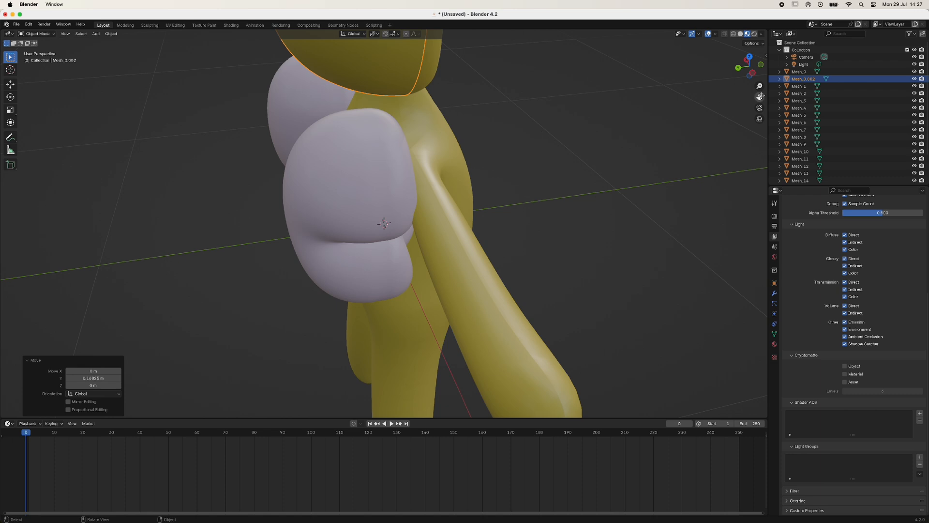
{"action": "left_click_drag", "start_coordinate": [761, 97], "coordinate": [731, 386]}
{"action": "scroll", "coordinate": [513, 189], "scroll_direction": "up", "scroll_amount": 3}
{"action": "scroll", "coordinate": [302, 251], "scroll_direction": "down", "scroll_amount": 1}
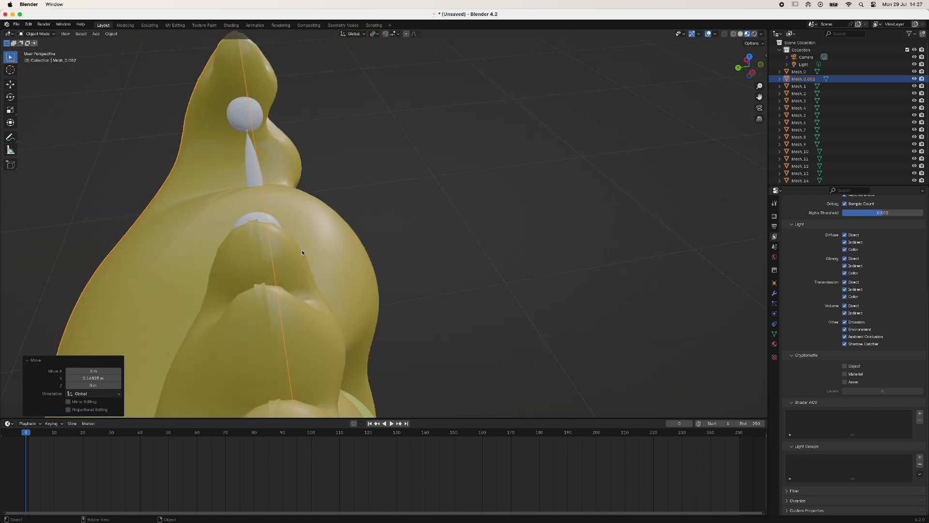
{"action": "middle_click_drag", "start_coordinate": [302, 252], "coordinate": [348, 249]}
{"action": "key", "text": "g"}
{"action": "key", "text": "y"}
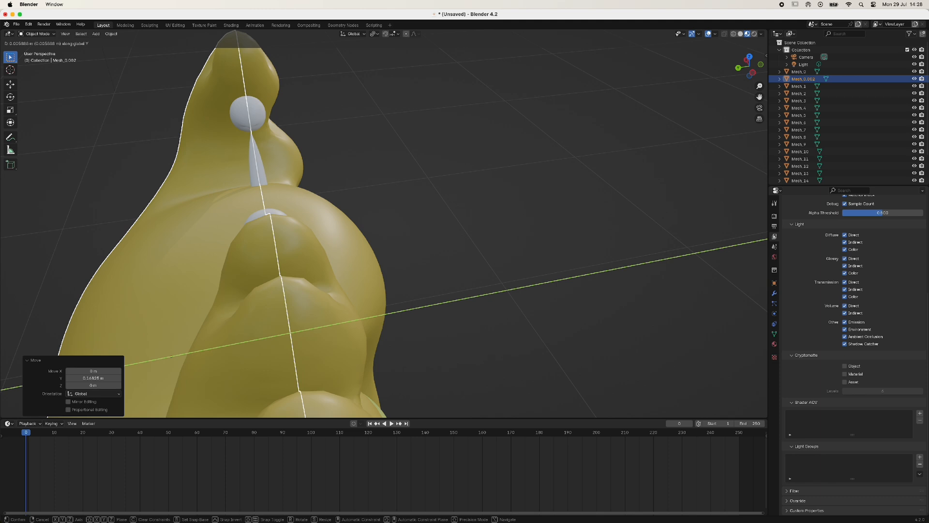
{"action": "left_click", "coordinate": [341, 284]}
Combine the rounded head back and the original head with a Boolean Union
{"action": "left_click", "coordinate": [326, 248], "text": "shift"}
{"action": "key", "text": "F3"}
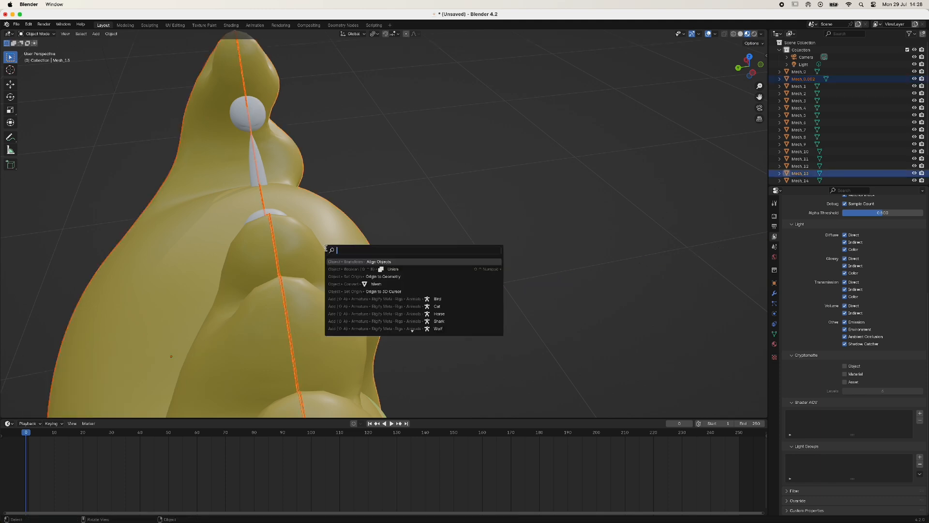
{"action": "left_click", "coordinate": [351, 270]}
{"action": "key", "text": "ctrl+z"}
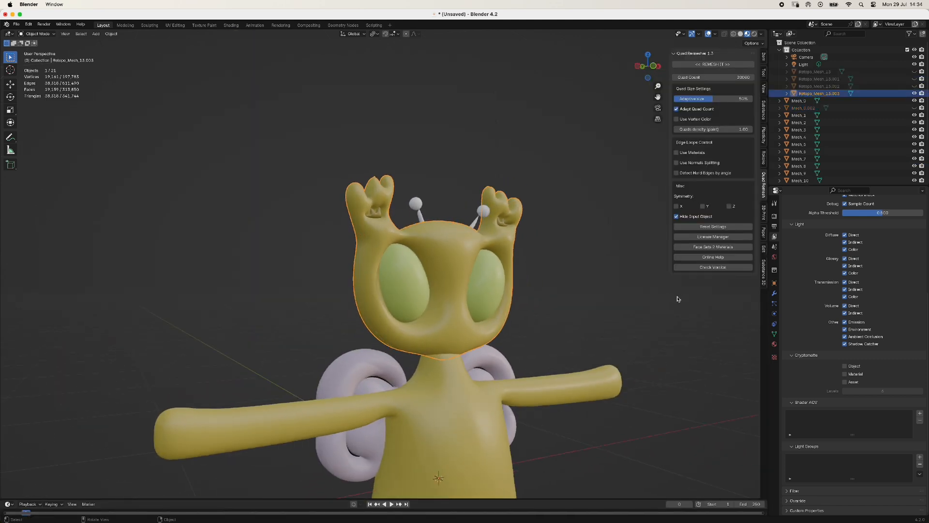
Symmetrize the whole remeshed head across the X axis in Edit Mode and return to Object Mode
{"action": "key", "text": "Tab"}
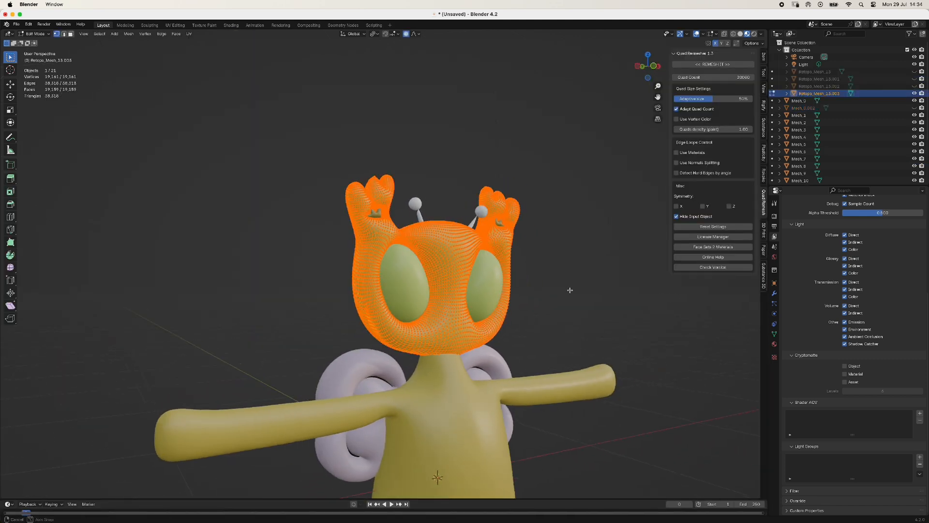
{"action": "scroll", "coordinate": [543, 297], "scroll_direction": "up", "scroll_amount": 4}
{"action": "left_click", "coordinate": [130, 33]}
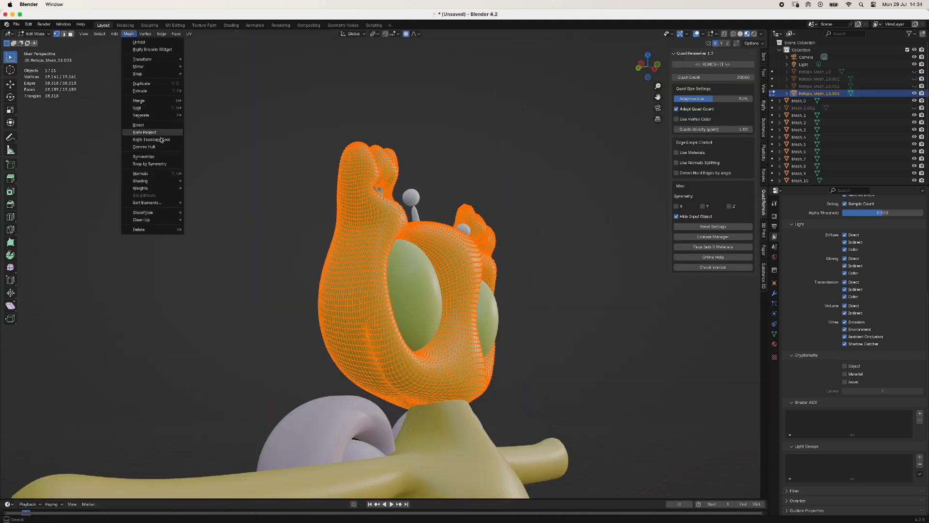
{"action": "left_click", "coordinate": [150, 156]}
{"action": "middle_click_drag", "start_coordinate": [345, 355], "coordinate": [351, 375]}
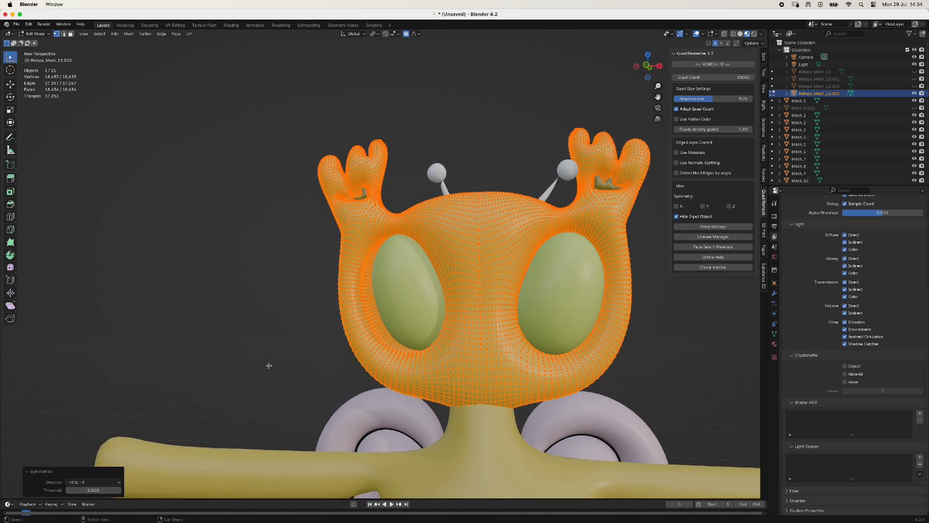
{"action": "key", "text": "KP_1"}
{"action": "key", "text": "Tab"}
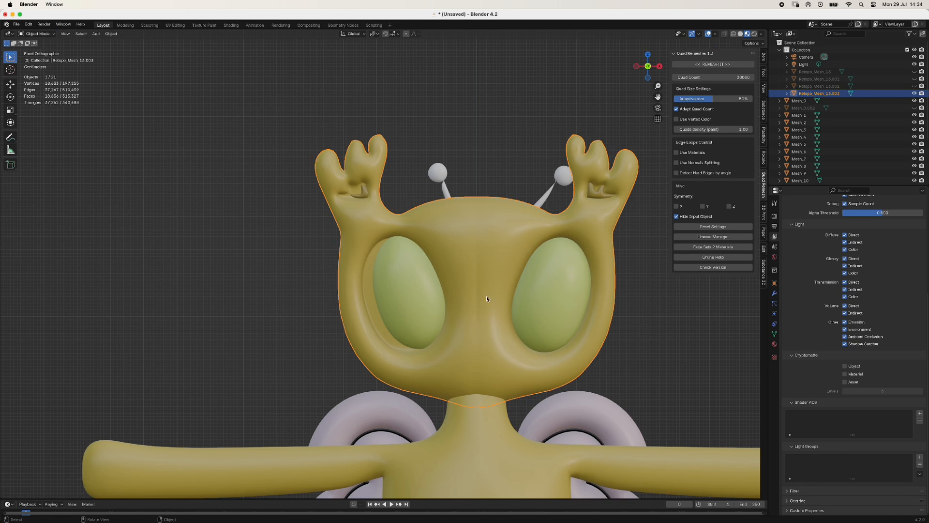
{"action": "middle_click_drag", "start_coordinate": [446, 279], "coordinate": [439, 357]}
{"action": "key", "text": "Tab"}
{"action": "key", "text": "KP_1"}
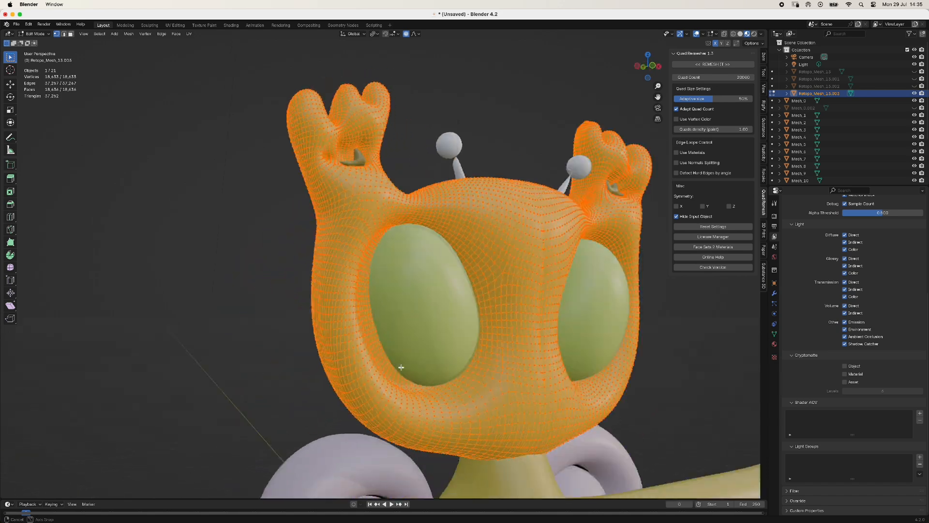
{"action": "scroll", "coordinate": [452, 370], "scroll_direction": "down", "scroll_amount": 2}
{"action": "key", "text": "Tab"}
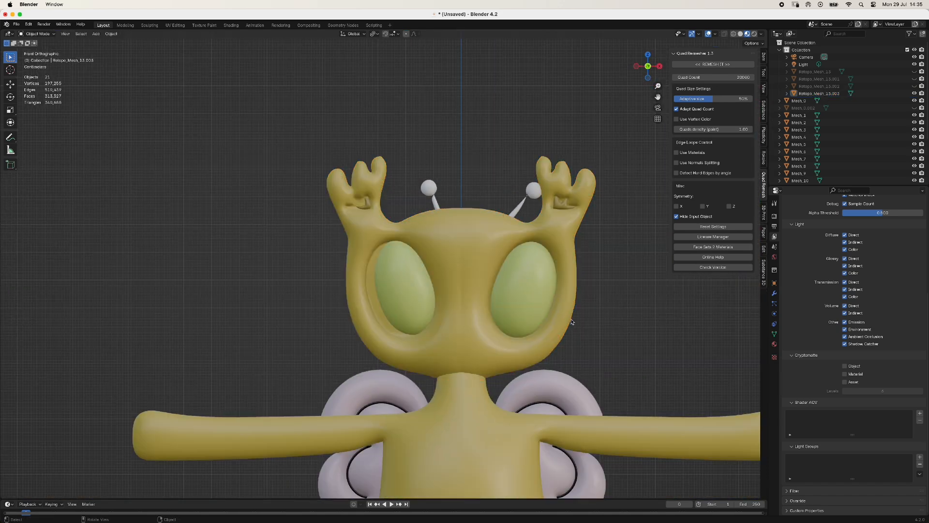
{"action": "scroll", "coordinate": [541, 316], "scroll_direction": "up", "scroll_amount": 2}
Smooth the head's centre seam between the eyes with the Smooth brush in Sculpt Mode, and return to Object Mode
{"action": "key", "text": "Tab"}
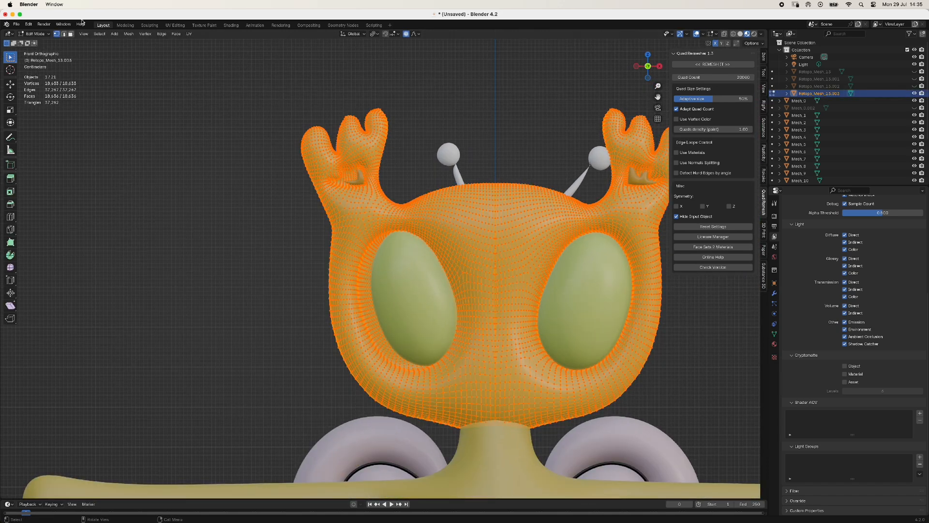
{"action": "left_click", "coordinate": [32, 35]}
{"action": "left_click", "coordinate": [37, 60]}
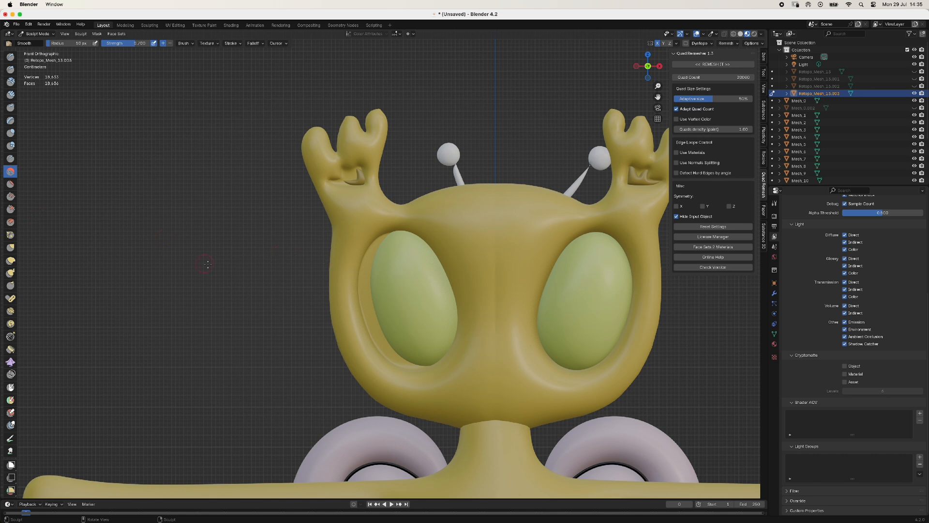
{"action": "left_click_drag", "start_coordinate": [493, 254], "coordinate": [491, 304]}
{"action": "middle_click_drag", "start_coordinate": [221, 271], "coordinate": [329, 301]}
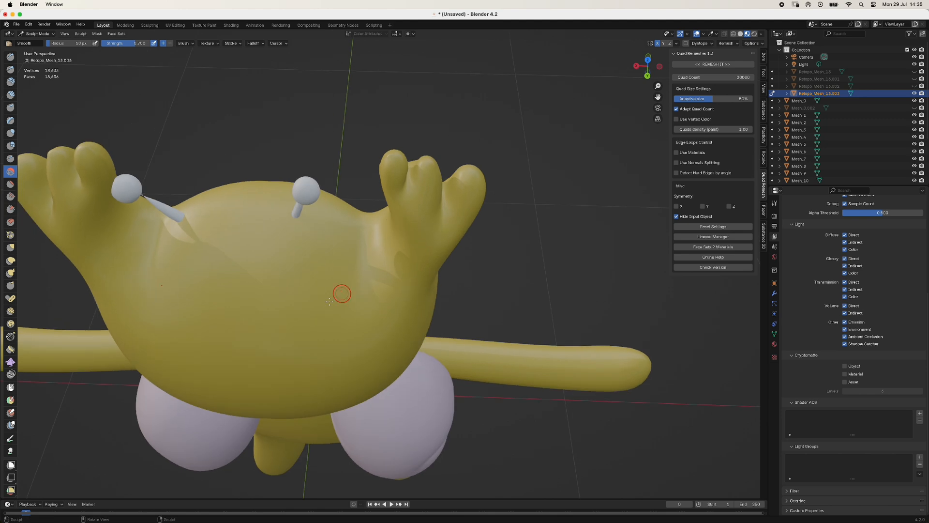
{"action": "mouse_move", "coordinate": [661, 356]}
{"action": "middle_mouse_down"}
{"action": "mouse_move", "coordinate": [207, 364]}
{"action": "mouse_move", "coordinate": [155, 96]}
{"action": "middle_mouse_up"}
{"action": "left_click", "coordinate": [54, 35]}
{"action": "left_click", "coordinate": [43, 42]}
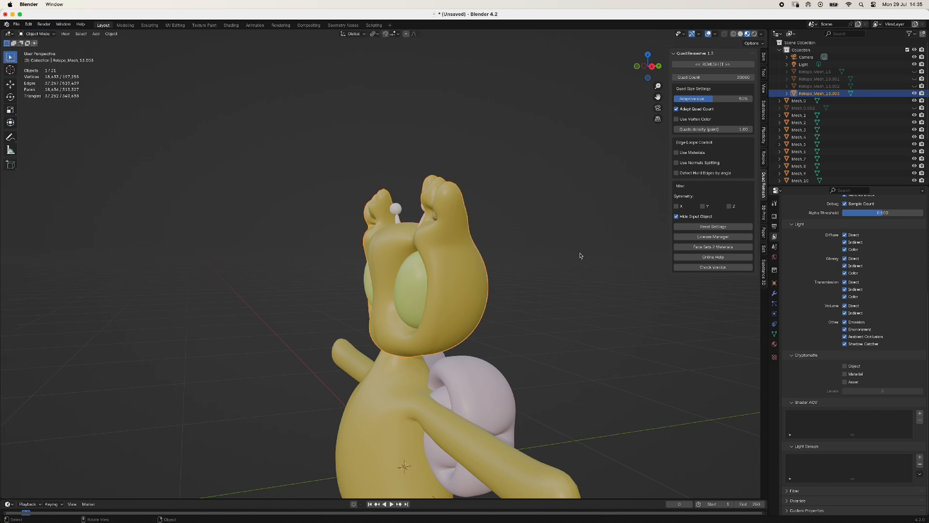
Delete the green outer piece and the white inner piece of the alien's right eye
{"action": "key", "text": "KP_1"}
{"action": "scroll", "coordinate": [494, 291], "scroll_direction": "up", "scroll_amount": 3}
{"action": "left_click", "coordinate": [410, 272]}
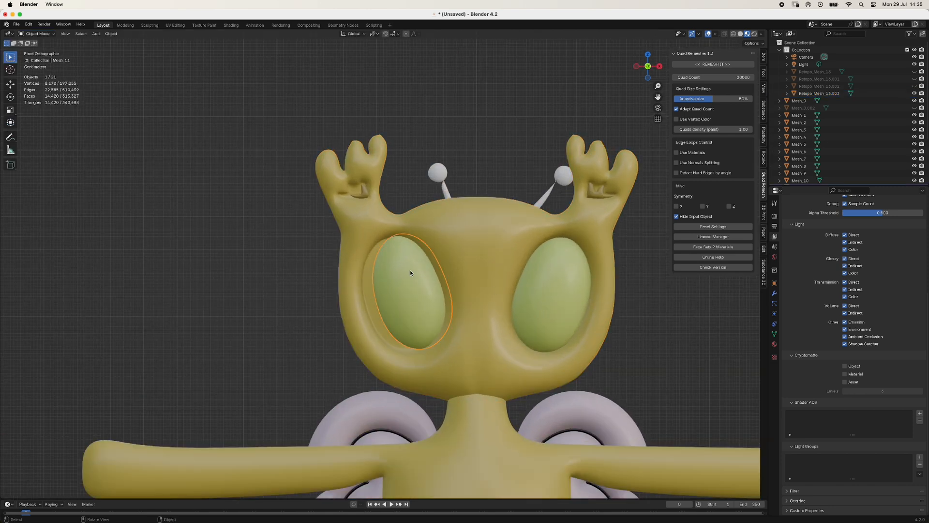
{"action": "key", "text": "Delete"}
{"action": "left_click", "coordinate": [426, 306]}
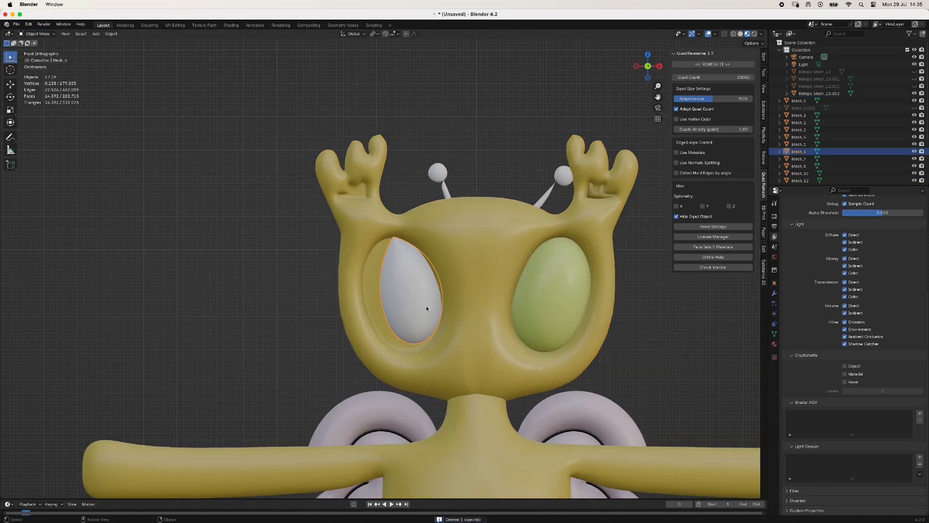
{"action": "key", "text": "Delete"}
Try to move the green outer piece of the alien's remaining eye along Y, and undo the move
{"action": "left_click", "coordinate": [543, 326]}
{"action": "middle_click_drag", "start_coordinate": [543, 326], "coordinate": [506, 353]}
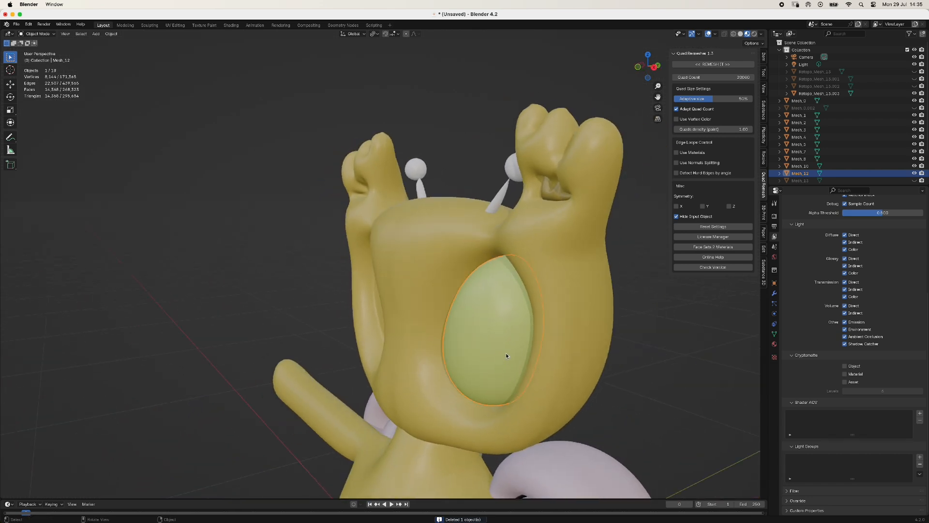
{"action": "key", "text": "g"}
{"action": "key", "text": "y"}
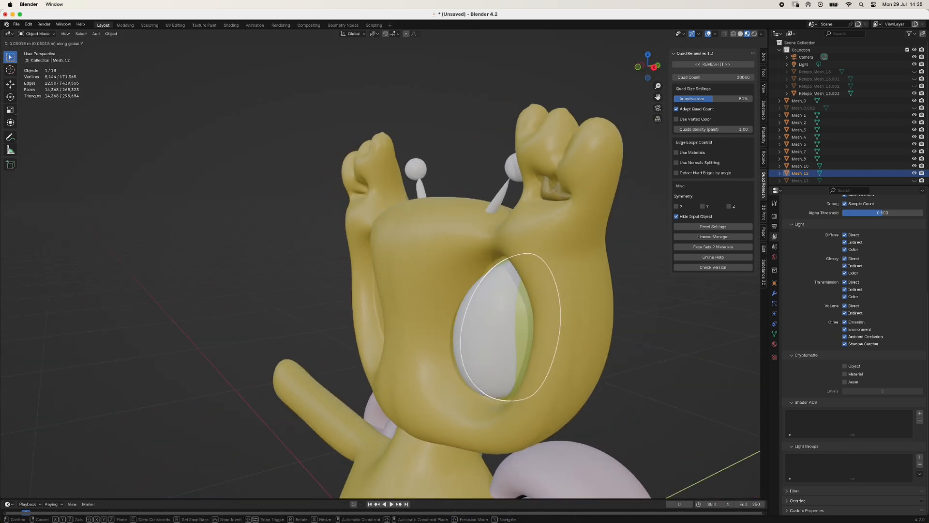
{"action": "left_click", "coordinate": [514, 348]}
{"action": "key", "text": "super+z"}
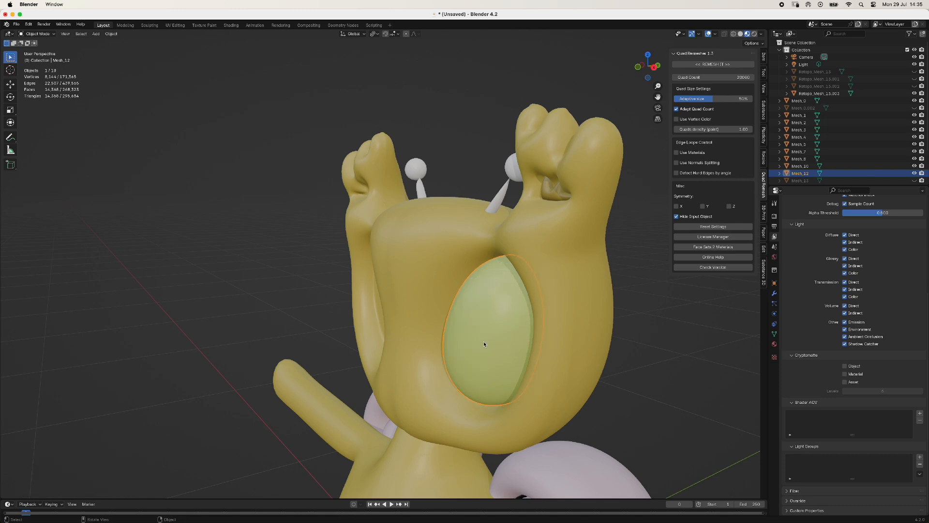
Select the remaining eye's inner white piece in wireframe shading and move it forward about 0.058 m along Y
{"action": "left_click", "coordinate": [734, 34]}
{"action": "left_click", "coordinate": [500, 336]}
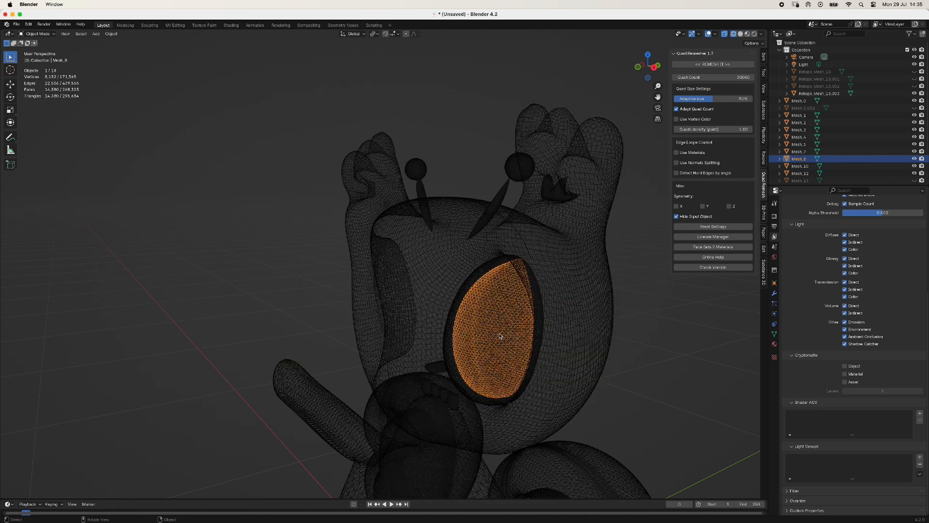
{"action": "left_click", "coordinate": [744, 34]}
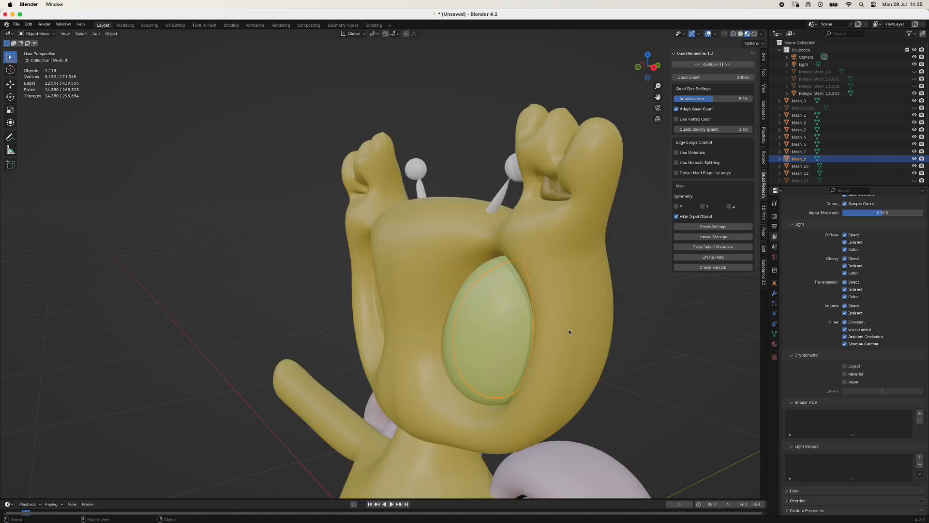
{"action": "key", "text": "g"}
{"action": "key", "text": "y"}
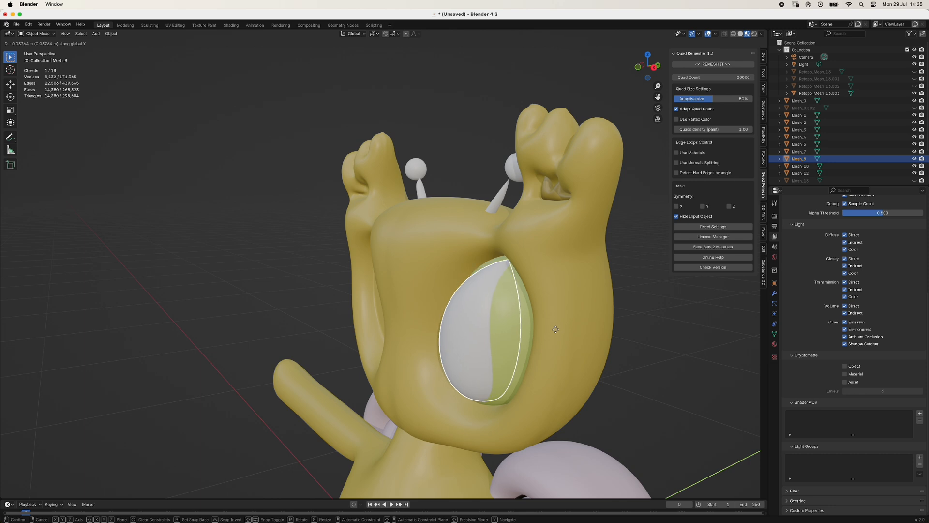
{"action": "left_click", "coordinate": [556, 329]}
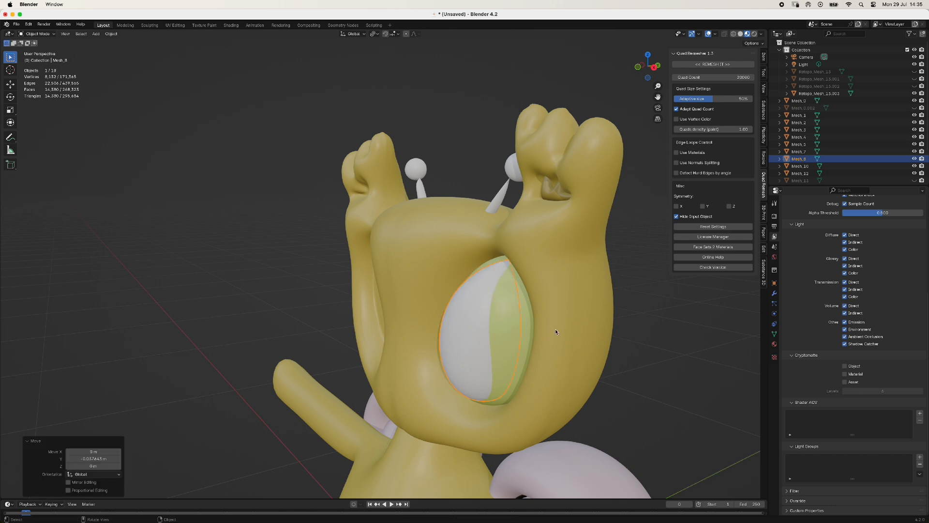
Examine how the white eye piece and the empty socket look from the front and from several angles
{"action": "key", "text": "KP_1"}
{"action": "left_click", "coordinate": [653, 353]}
{"action": "middle_click_drag", "start_coordinate": [654, 353], "coordinate": [595, 309]}
{"action": "left_click", "coordinate": [543, 280]}
{"action": "left_click", "coordinate": [535, 275]}
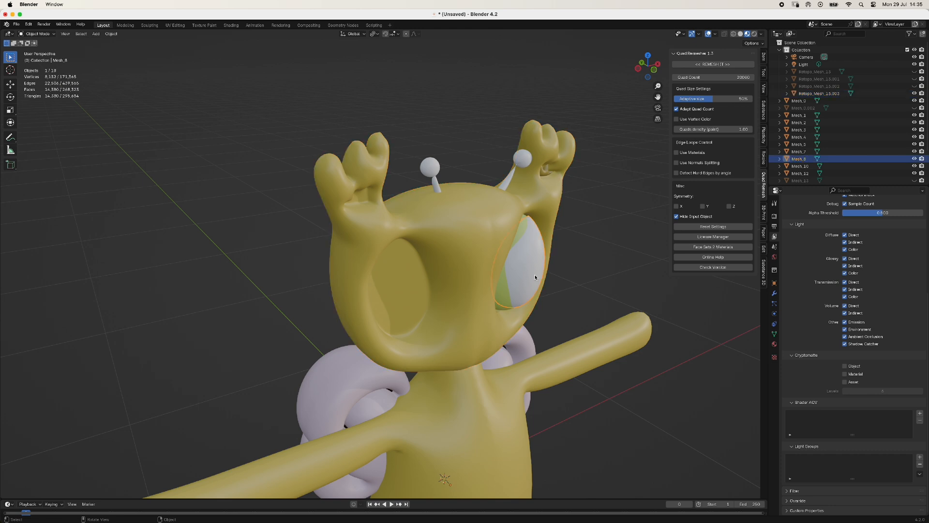
{"action": "scroll", "coordinate": [533, 300], "scroll_direction": "up", "scroll_amount": 3}
{"action": "mouse_move", "coordinate": [530, 350]}
{"action": "middle_mouse_down"}
{"action": "mouse_move", "coordinate": [422, 345]}
{"action": "mouse_move", "coordinate": [529, 345]}
{"action": "middle_mouse_up"}
{"action": "left_click", "coordinate": [429, 344]}
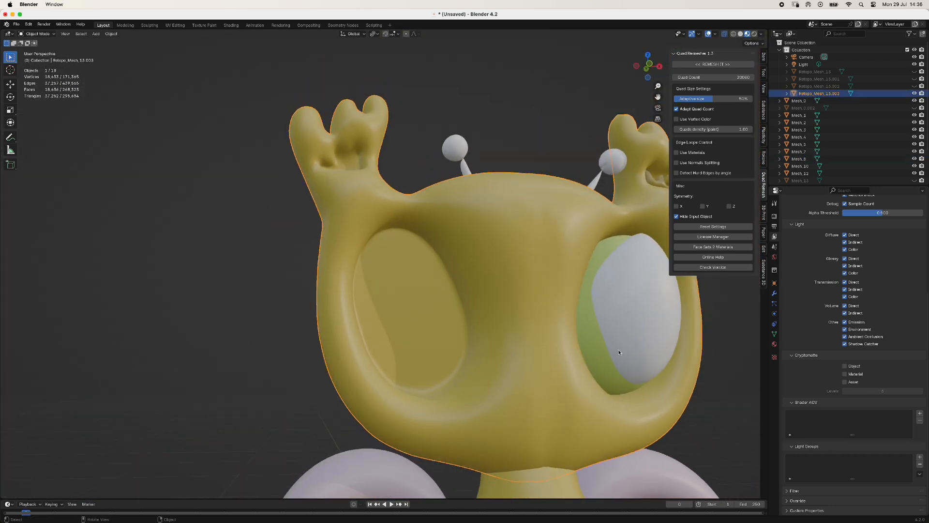
{"action": "scroll", "coordinate": [649, 373], "scroll_direction": "down", "scroll_amount": 3}
{"action": "middle_click_drag", "start_coordinate": [649, 373], "coordinate": [598, 305]}
Scale the entire mesh of the white eye piece along Y in Edit Mode
{"action": "left_click", "coordinate": [594, 302]}
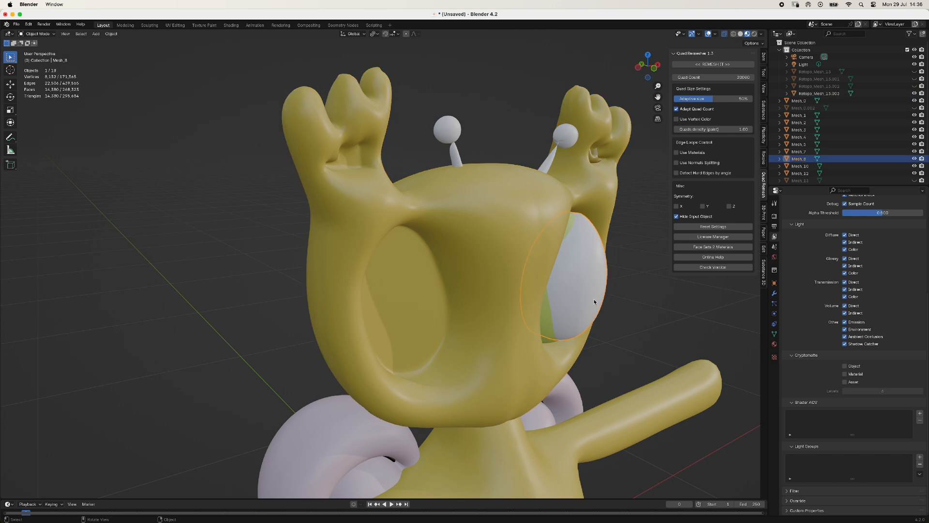
{"action": "key", "text": "Tab"}
{"action": "key", "text": "a"}
{"action": "key", "text": "s"}
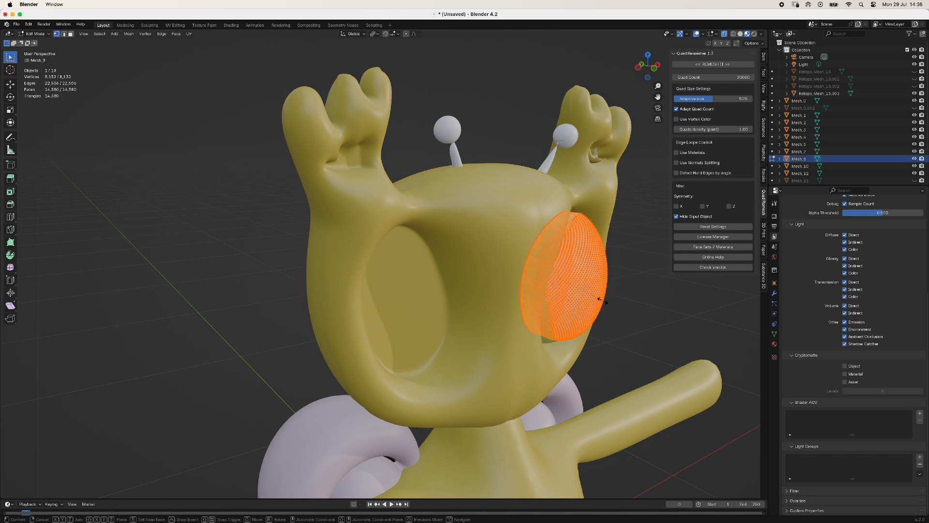
{"action": "key", "text": "y"}
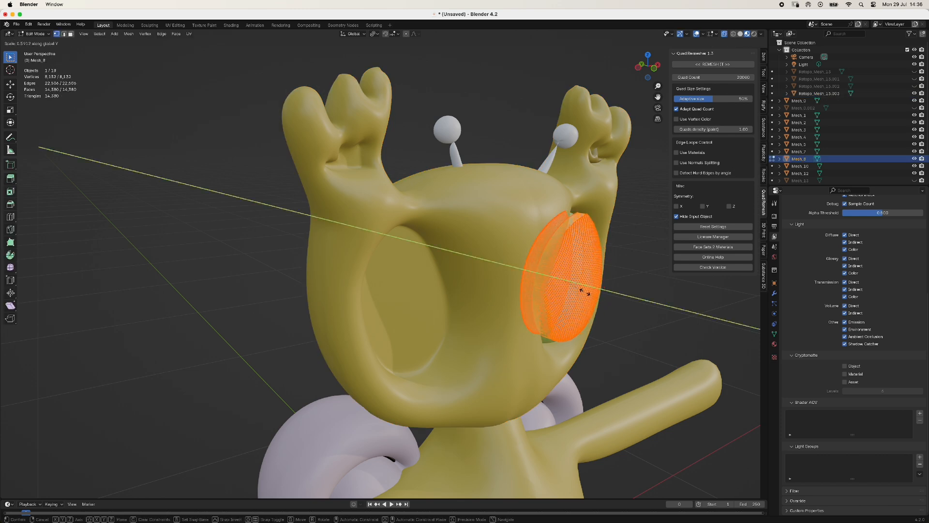
{"action": "left_click", "coordinate": [585, 292]}
{"action": "key", "text": "Tab"}
Examine the fit of the rescaled white eye piece inside the green eye from above and from the front
{"action": "left_click", "coordinate": [621, 314]}
{"action": "key", "text": "KP_1"}
{"action": "scroll", "coordinate": [621, 314], "scroll_direction": "down", "scroll_amount": 3}
{"action": "middle_click_drag", "start_coordinate": [621, 314], "coordinate": [600, 305]}
{"action": "scroll", "coordinate": [597, 302], "scroll_direction": "up", "scroll_amount": 3}
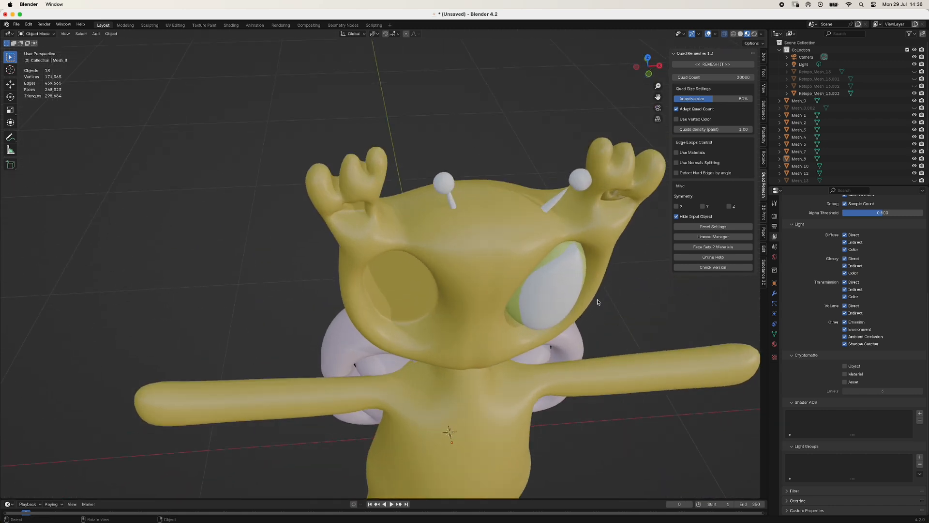
{"action": "left_click", "coordinate": [581, 275]}
{"action": "key", "text": "Tab"}
{"action": "key", "text": "Tab"}
{"action": "key", "text": "KP_1"}
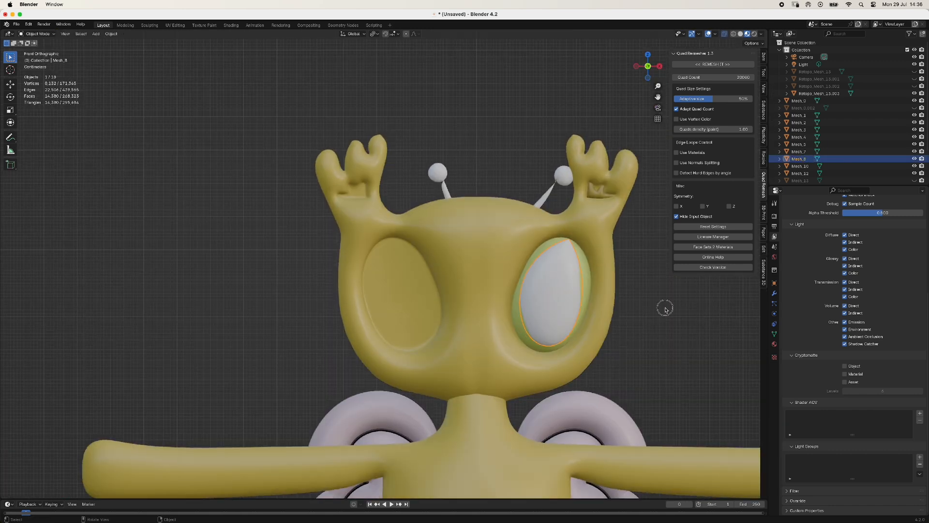
Examine the white eye piece's mesh and its depth inside the head from the side in solid and wireframe shading
{"action": "middle_click_drag", "start_coordinate": [665, 308], "coordinate": [588, 300]}
{"action": "scroll", "coordinate": [459, 196], "scroll_direction": "up", "scroll_amount": 3}
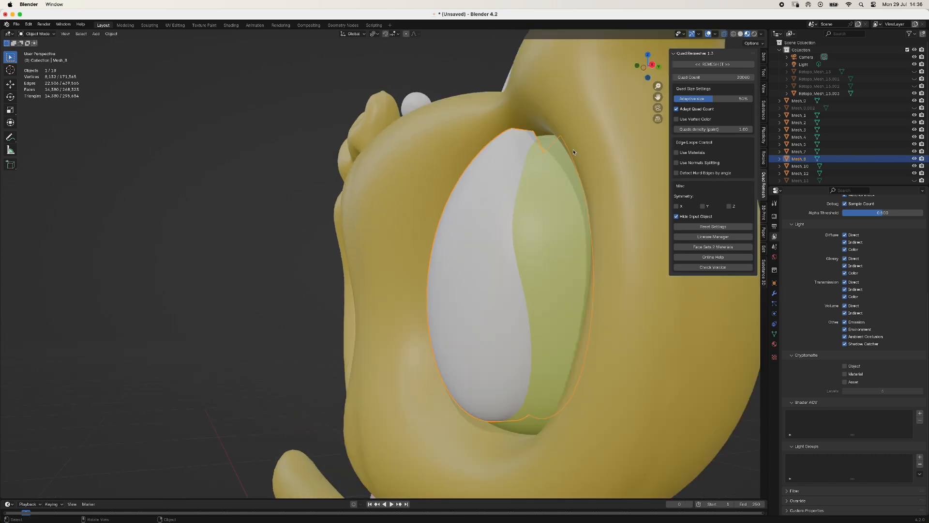
{"action": "middle_click_drag", "start_coordinate": [574, 152], "coordinate": [554, 157]}
{"action": "key", "text": "Tab"}
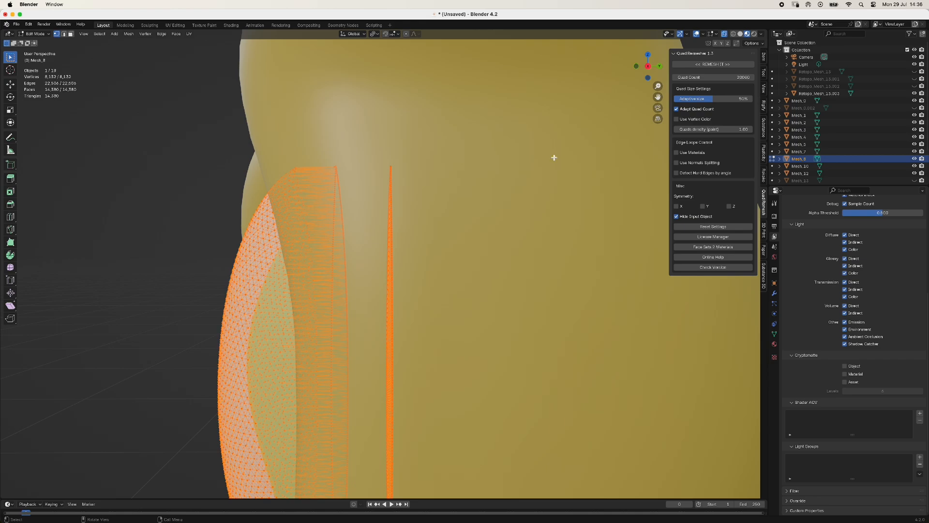
{"action": "left_click", "coordinate": [734, 35]}
{"action": "scroll", "coordinate": [522, 250], "scroll_direction": "down", "scroll_amount": 3}
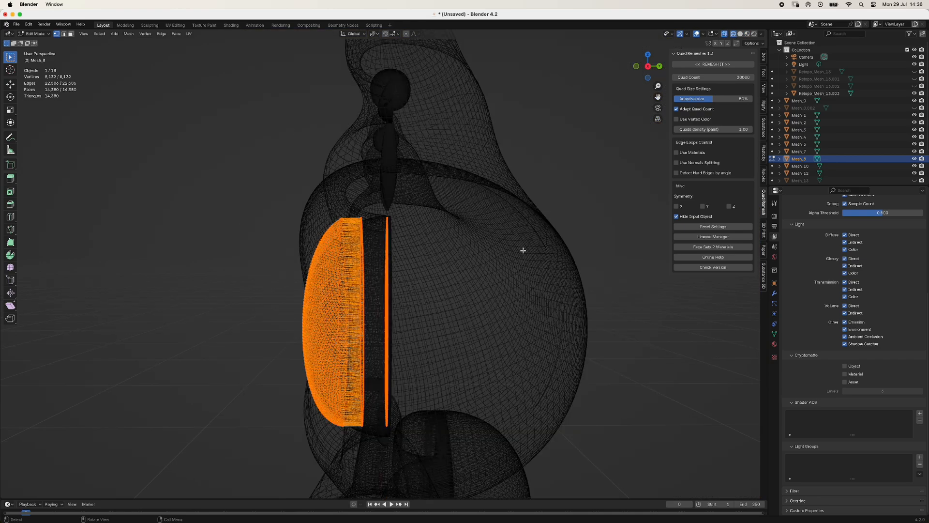
{"action": "middle_click_drag", "start_coordinate": [522, 251], "coordinate": [494, 258]}
{"action": "key", "text": "Tab"}
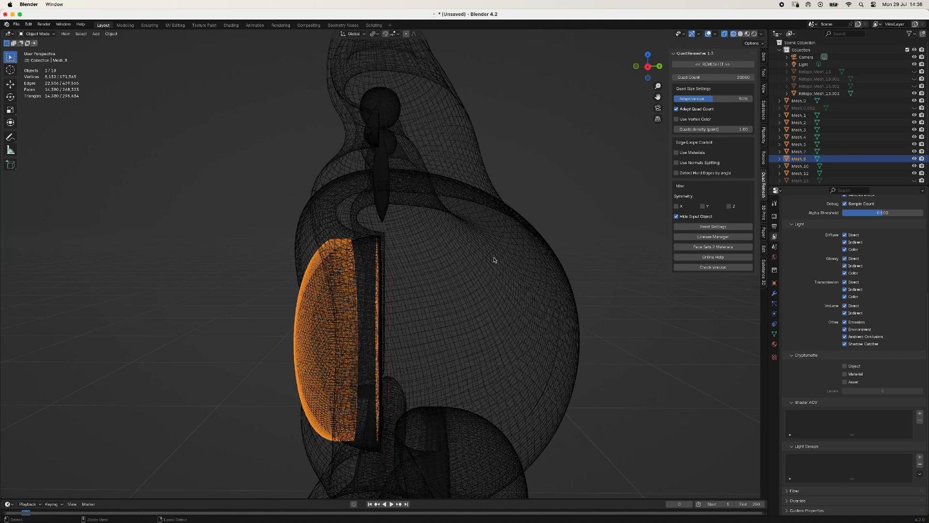
Shrink the whole white eye piece mesh slightly along Y in Edit Mode so it protrudes less from the head
{"action": "key", "text": "Tab"}
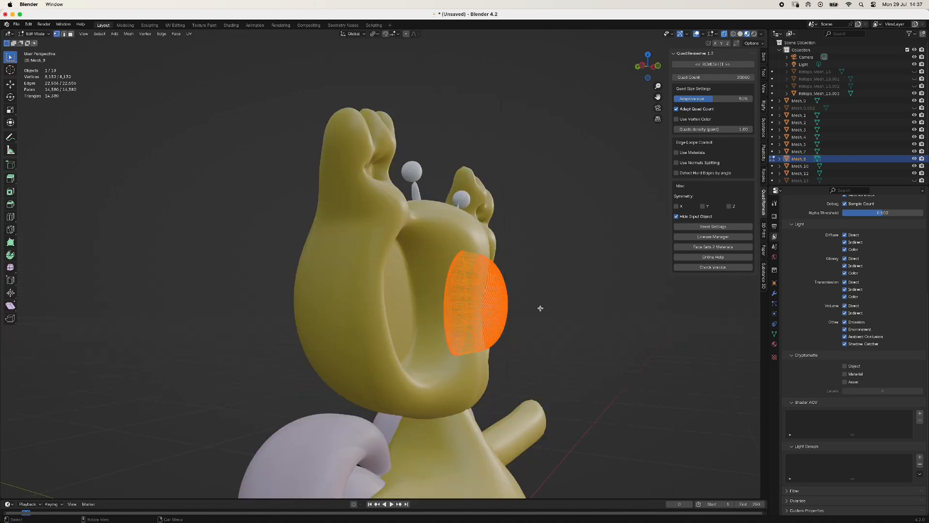
{"action": "key", "text": "s"}
{"action": "key", "text": "y"}
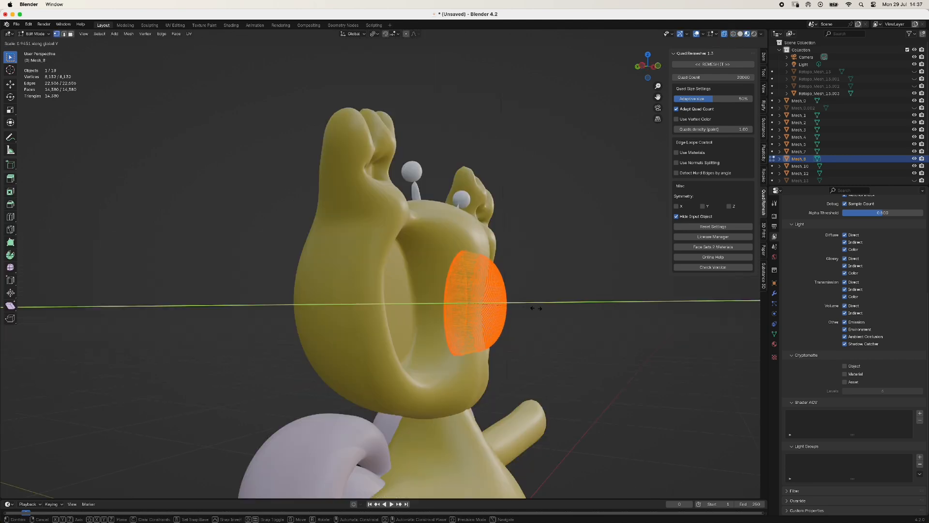
{"action": "left_click", "coordinate": [525, 308]}
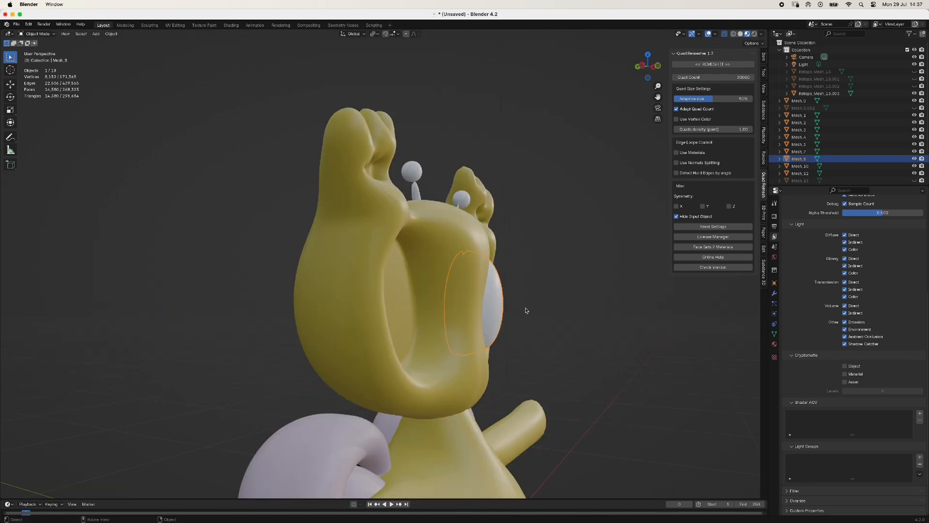
{"action": "key", "text": "Tab"}
Separate the white eye piece's mesh by loose parts and return to Object Mode
{"action": "middle_click_drag", "start_coordinate": [552, 313], "coordinate": [419, 317]}
{"action": "key", "text": "Tab"}
{"action": "key", "text": "p"}
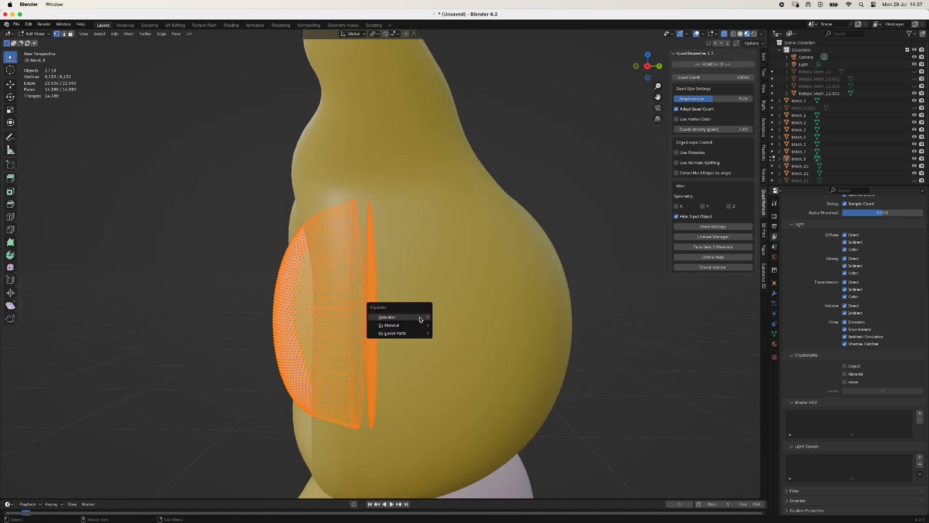
{"action": "left_click", "coordinate": [405, 334]}
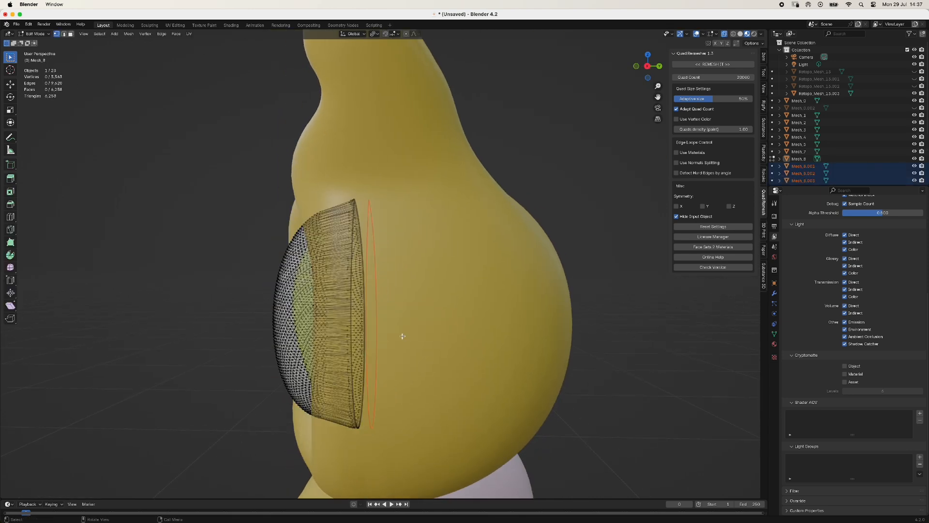
{"action": "key", "text": "Tab"}
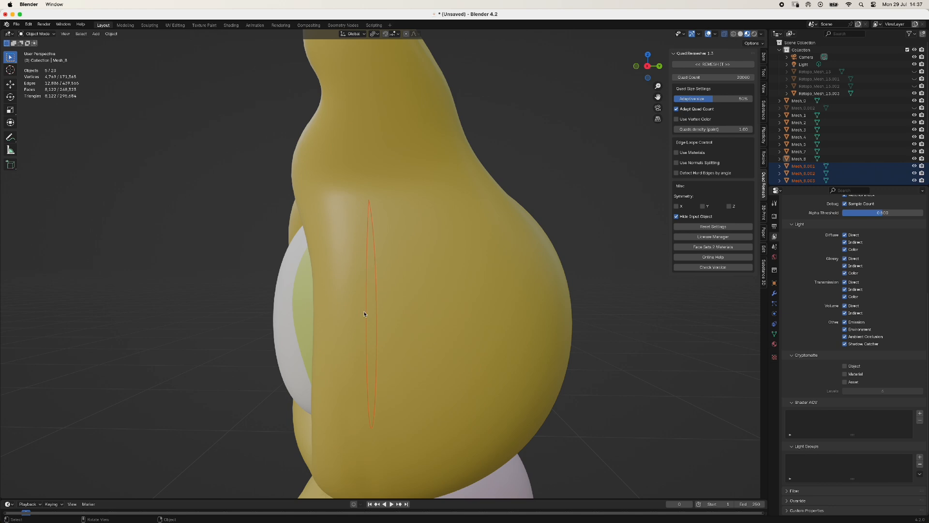
Delete the selected flat loose parts behind the white eye piece
{"action": "key", "text": "x"}
{"action": "left_click", "coordinate": [390, 313]}
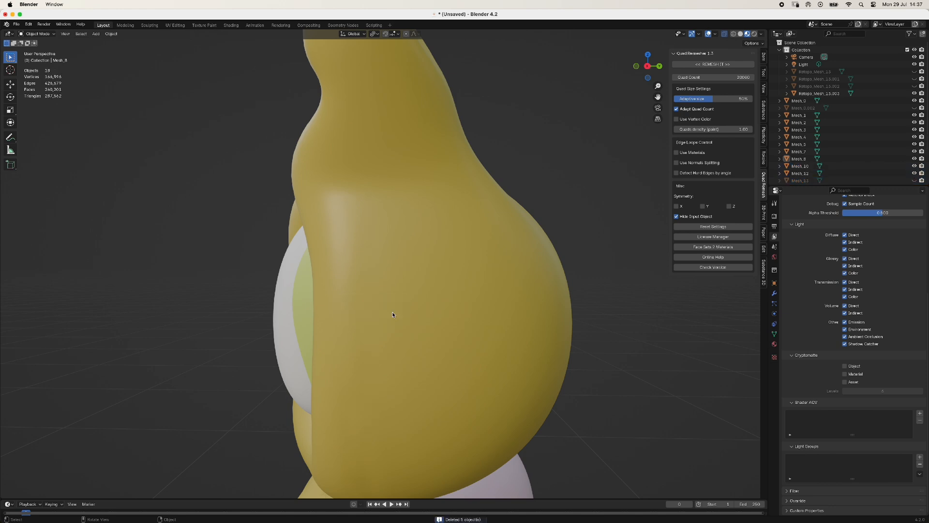
{"action": "middle_click_drag", "start_coordinate": [390, 313], "coordinate": [478, 312]}
{"action": "key", "text": "KP_1"}
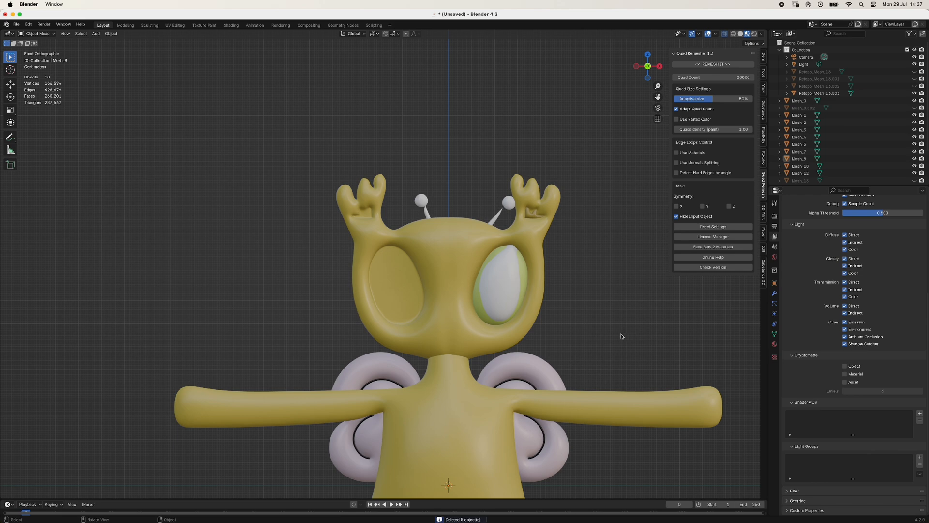
Hide the head and select the remaining eye, antennae, nose, teeth and crown-shaped ear piece together
{"action": "middle_click_drag", "start_coordinate": [491, 248], "coordinate": [510, 272]}
{"action": "left_click", "coordinate": [458, 267]}
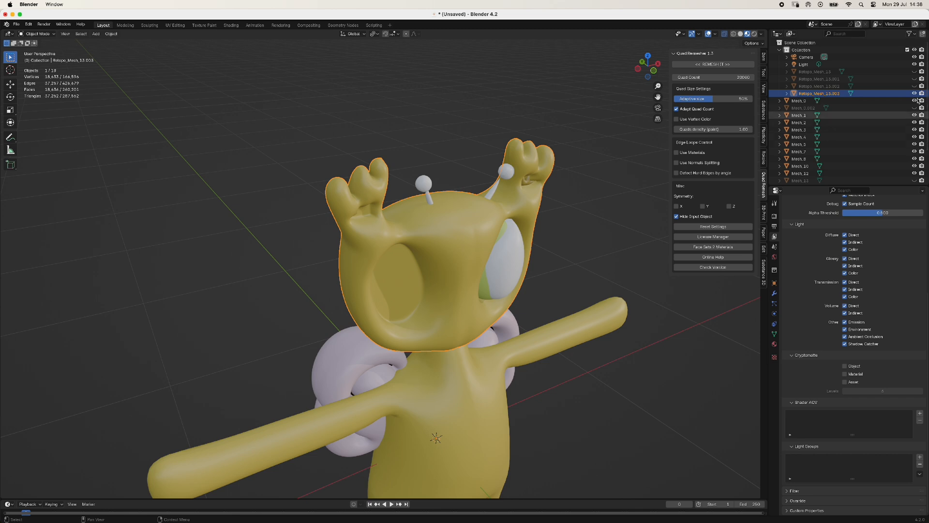
{"action": "key", "text": "h"}
{"action": "key", "text": "KP_1"}
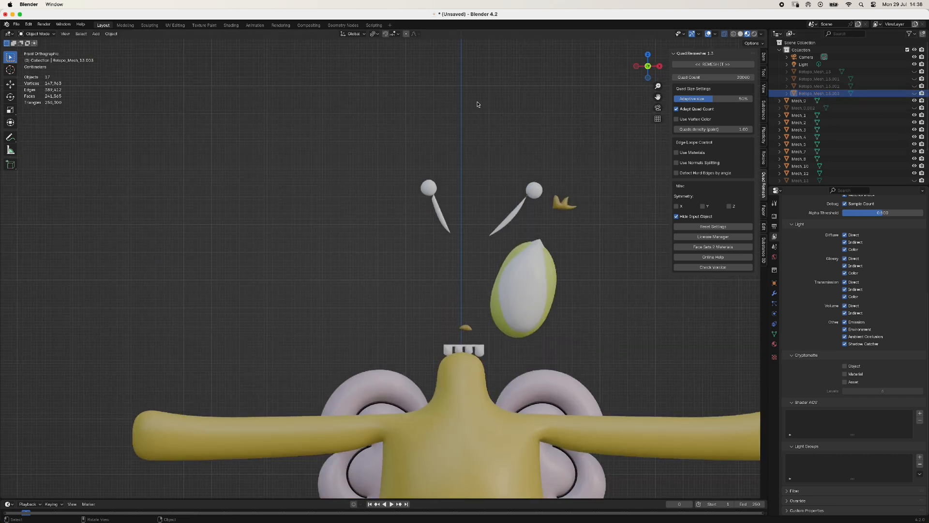
{"action": "left_click_drag", "start_coordinate": [397, 158], "coordinate": [603, 348]}
{"action": "left_click_drag", "start_coordinate": [338, 97], "coordinate": [608, 349]}
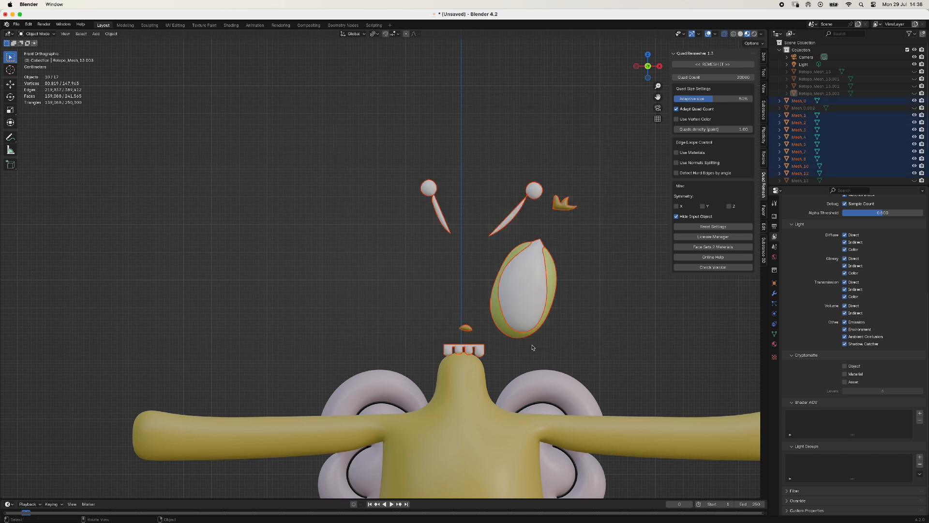
{"action": "middle_click_drag", "start_coordinate": [532, 348], "coordinate": [473, 366]}
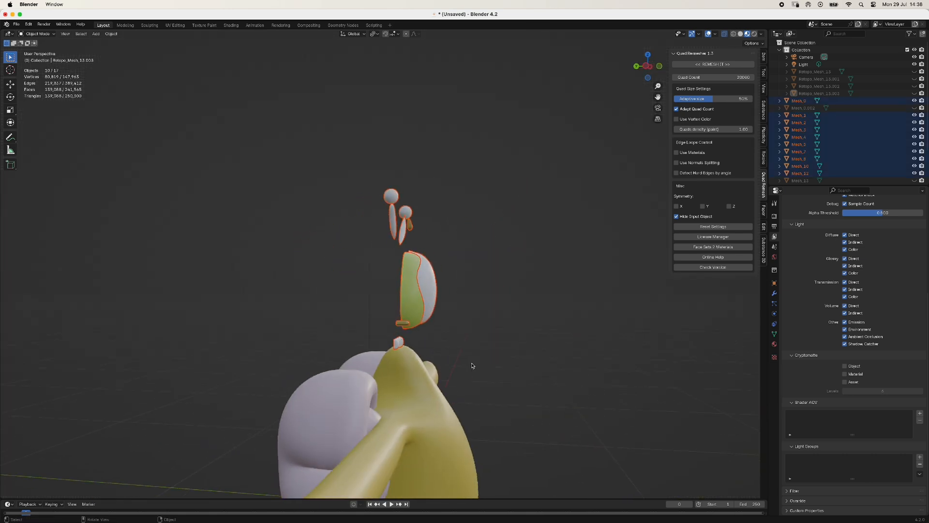
Move the selected facial pieces forward along Y by about -0.77 m in the right side view
{"action": "key", "text": "KP_3"}
{"action": "key", "text": "g"}
{"action": "key", "text": "y"}
{"action": "left_click", "coordinate": [268, 332]}
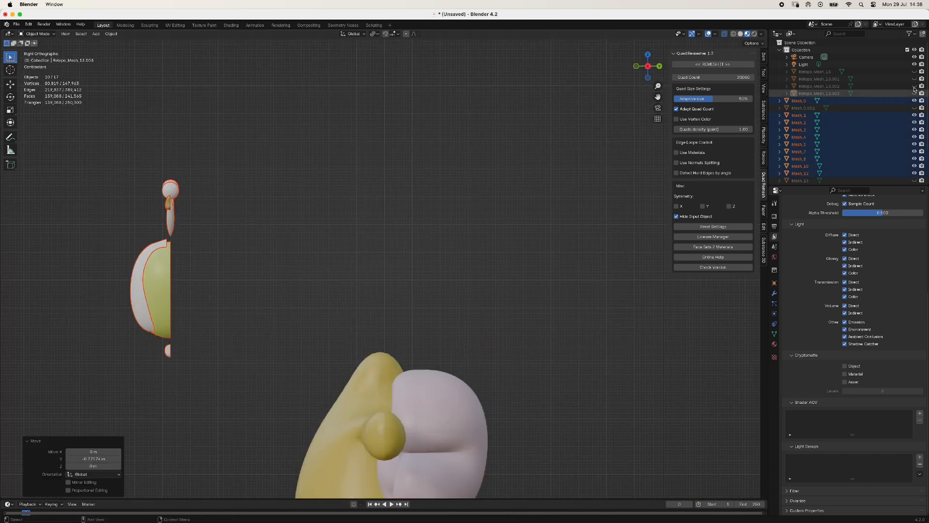
{"action": "left_click", "coordinate": [914, 108]}
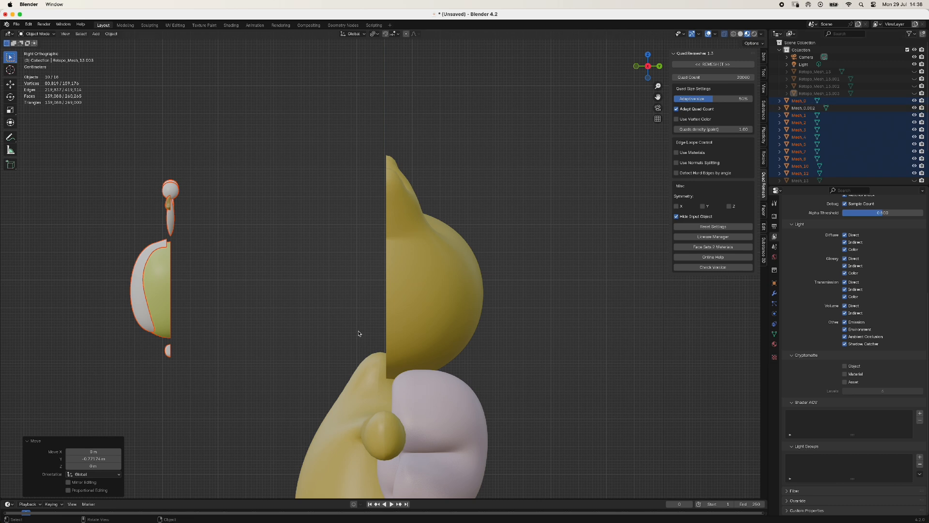
{"action": "middle_click_drag", "start_coordinate": [453, 213], "coordinate": [502, 245]}
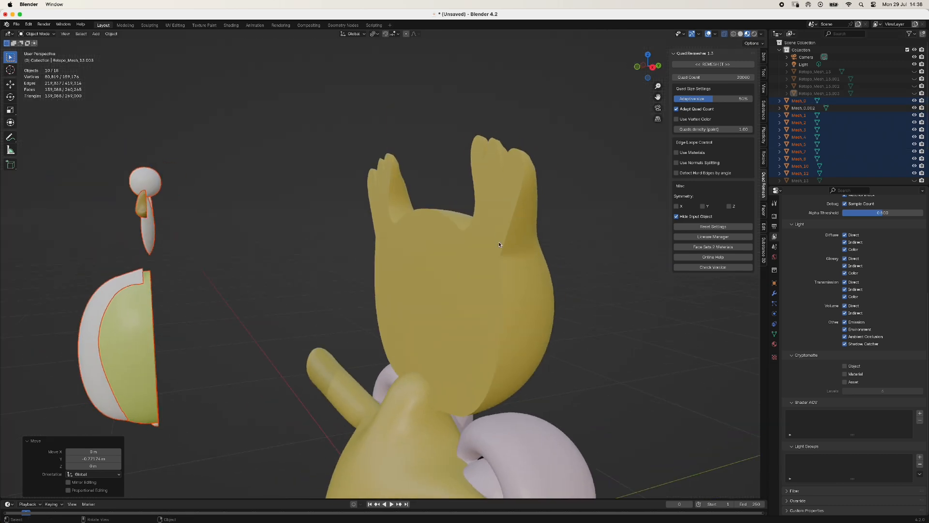
{"action": "left_click", "coordinate": [502, 246]}
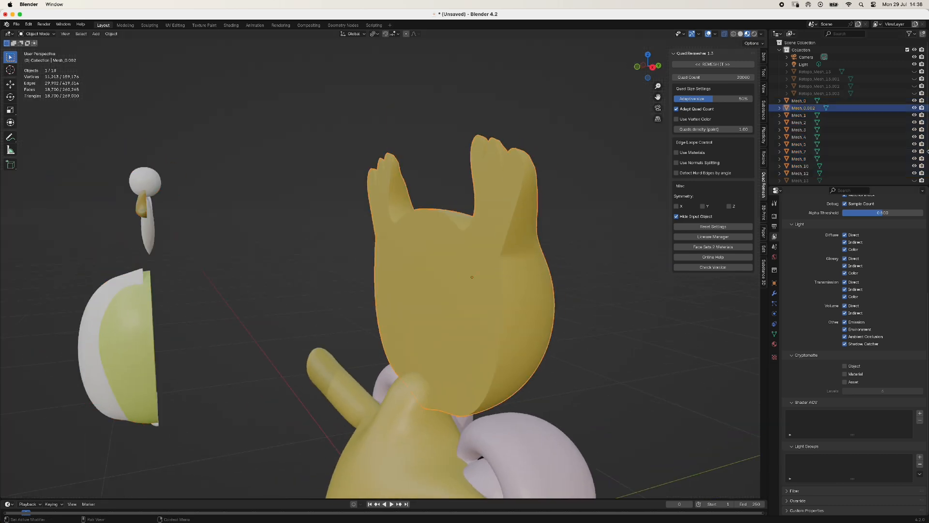
{"action": "left_click", "coordinate": [914, 109]}
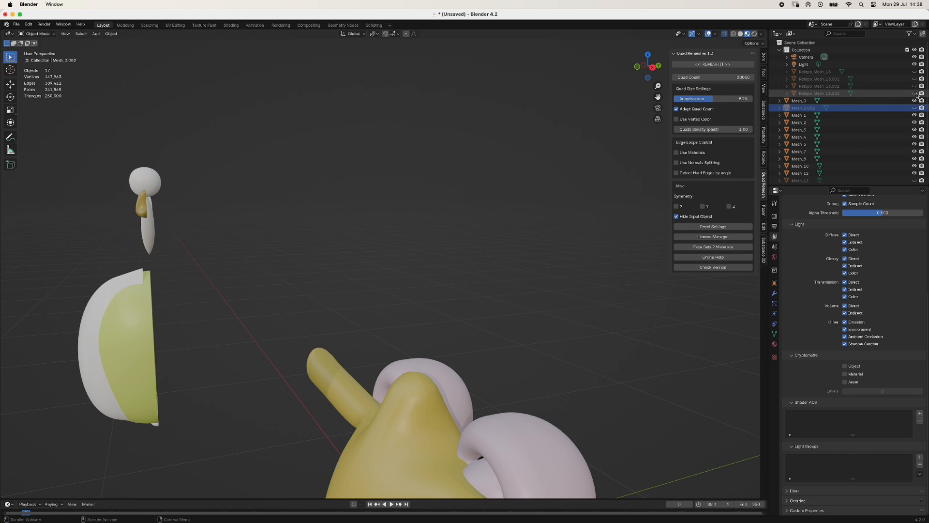
Unhide the retopologized head Retopo_Mesh_13.003, select it and check its mesh in Edit Mode
{"action": "left_click", "coordinate": [914, 93]}
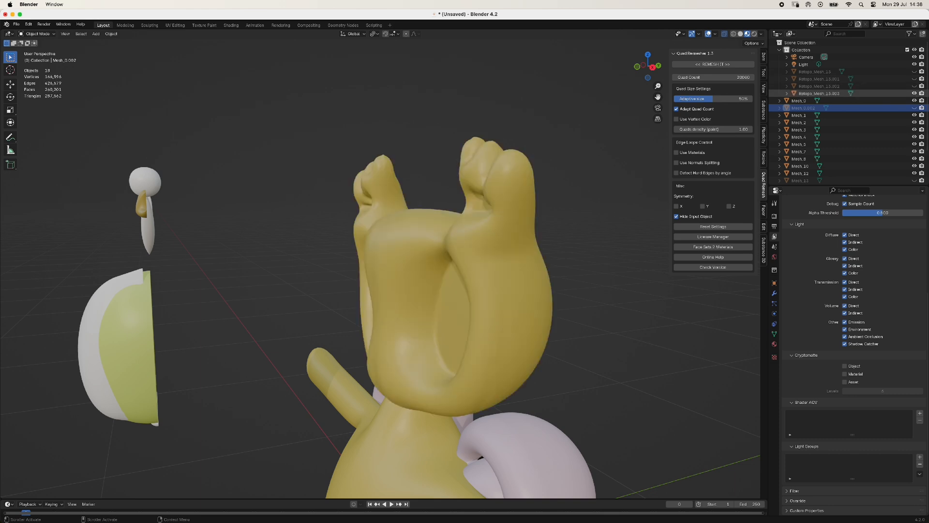
{"action": "middle_click_drag", "start_coordinate": [522, 272], "coordinate": [611, 274]}
{"action": "left_click", "coordinate": [393, 337]}
{"action": "key", "text": "Tab"}
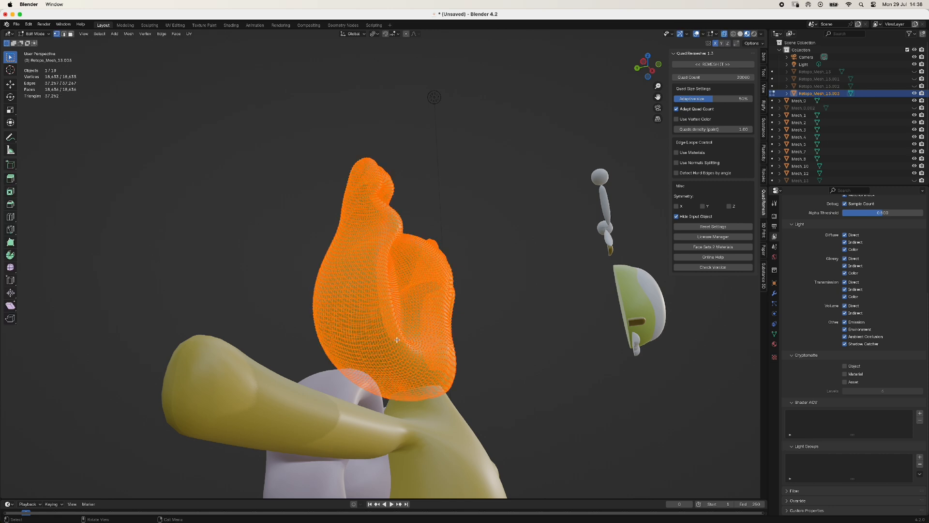
{"action": "middle_click_drag", "start_coordinate": [393, 341], "coordinate": [557, 307]}
{"action": "key", "text": "Tab"}
Move the head forward along Y by about -0.143 m, then deselect it and check the face from the front
{"action": "key", "text": "KP_3"}
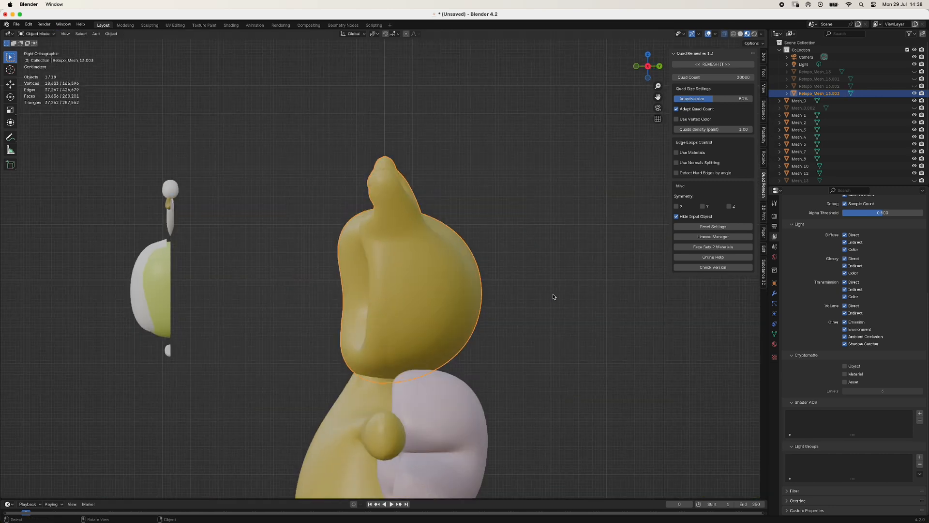
{"action": "key", "text": "g"}
{"action": "key", "text": "y"}
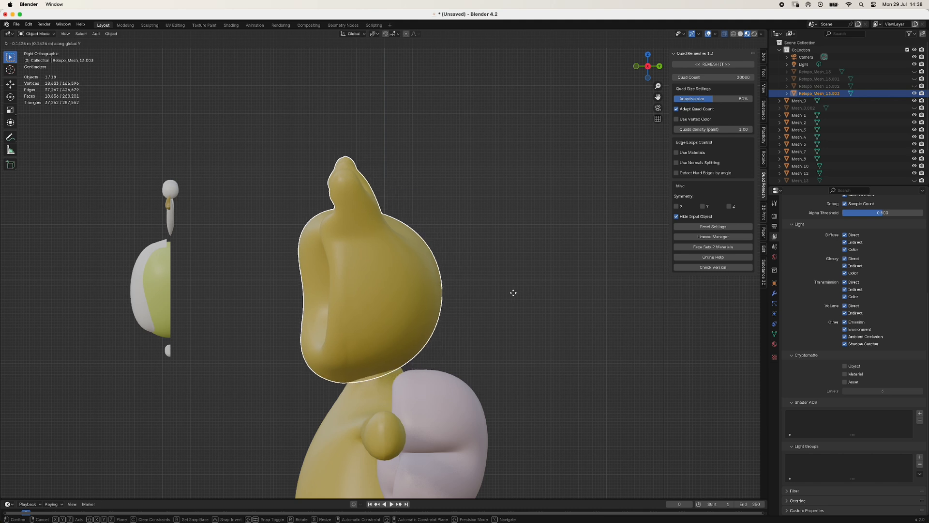
{"action": "left_click", "coordinate": [513, 293]}
{"action": "key", "text": "KP_1"}
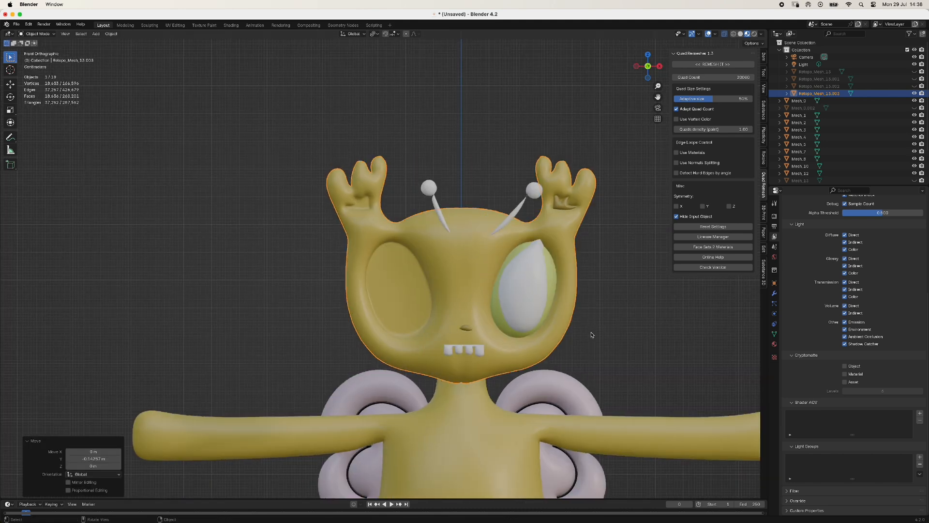
{"action": "mouse_move", "coordinate": [638, 326]}
{"action": "middle_mouse_down"}
{"action": "mouse_move", "coordinate": [547, 322]}
{"action": "mouse_move", "coordinate": [564, 311]}
{"action": "mouse_move", "coordinate": [638, 317]}
{"action": "middle_mouse_up"}
{"action": "key", "text": "alt+a"}
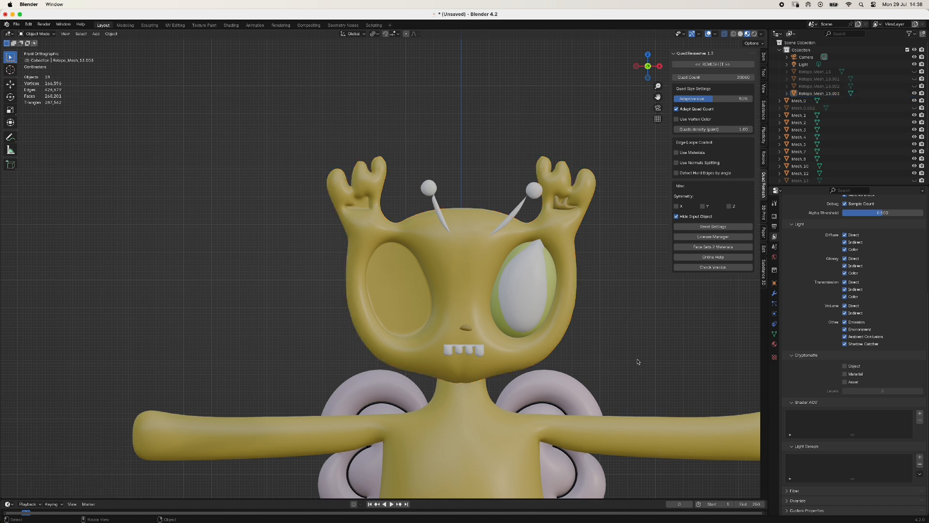
{"action": "scroll", "coordinate": [637, 362], "scroll_direction": "down", "scroll_amount": 2}
{"action": "scroll", "coordinate": [554, 244], "scroll_direction": "up", "scroll_amount": 3}
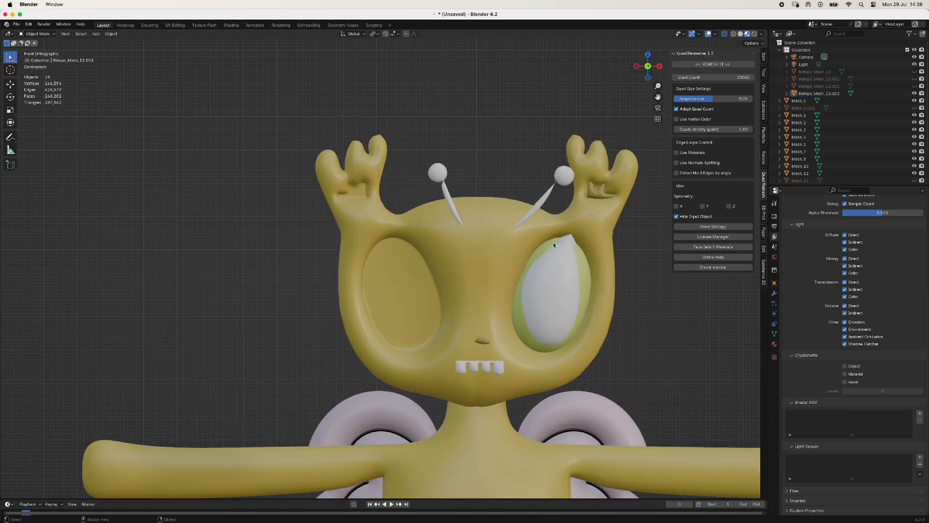
Delete the stem and ball of the antenna above the remaining eye, including the leftover piece in its place
{"action": "left_click", "coordinate": [541, 205]}
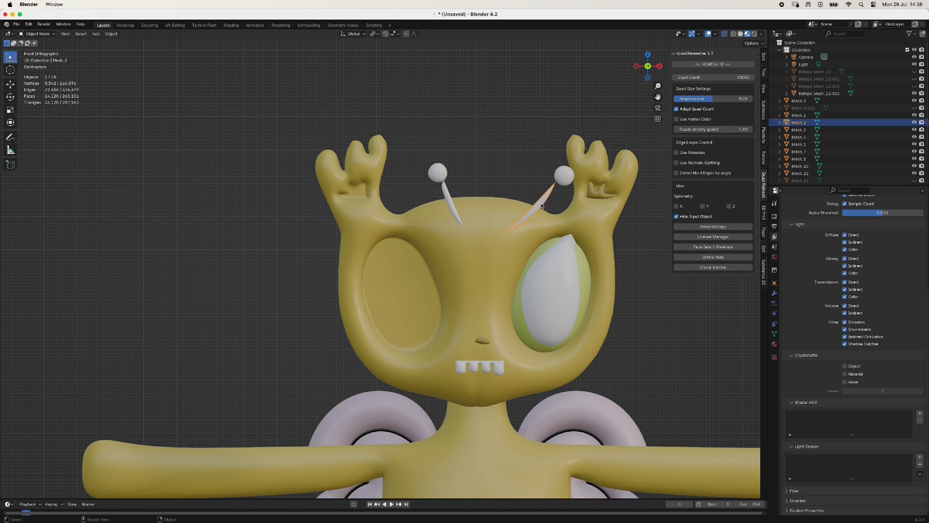
{"action": "key", "text": "Delete"}
{"action": "left_click", "coordinate": [564, 175]}
{"action": "key", "text": "Delete"}
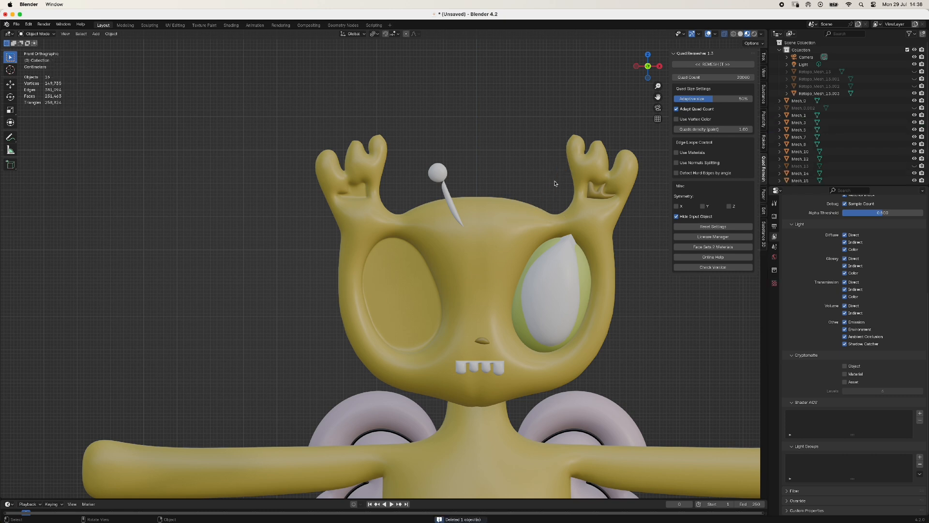
{"action": "left_click_drag", "start_coordinate": [548, 172], "coordinate": [568, 193]}
{"action": "key", "text": "Delete"}
Add a Mirror modifier on the X axis to the crown-shaped piece in the ear above the remaining eye
{"action": "left_click", "coordinate": [599, 192]}
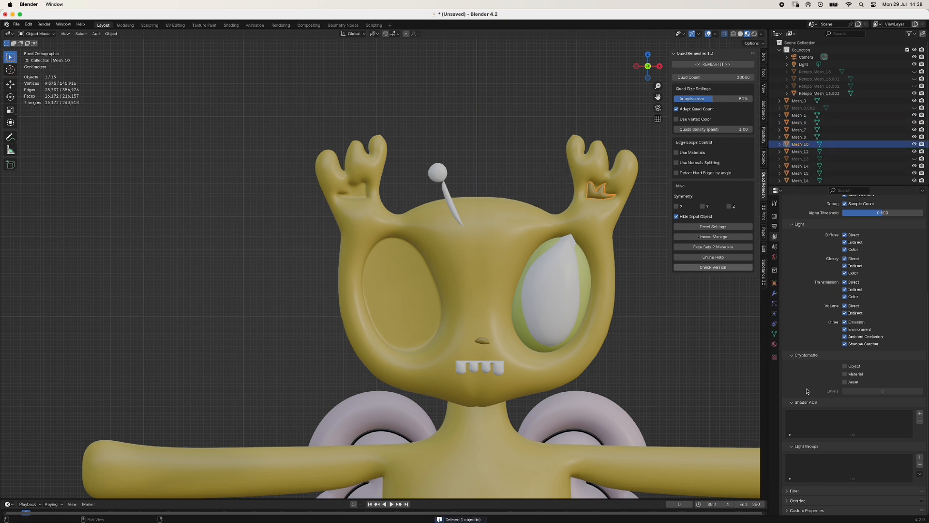
{"action": "left_click", "coordinate": [775, 344]}
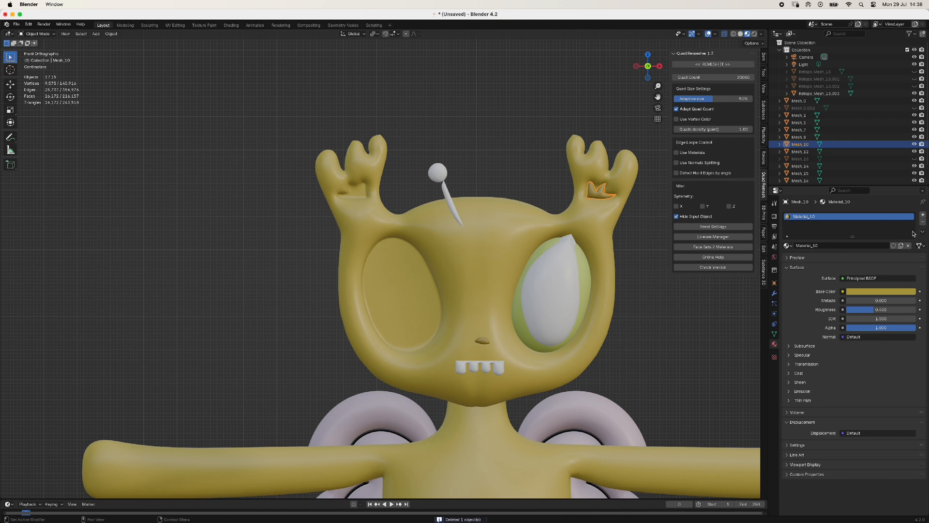
{"action": "left_click", "coordinate": [774, 293]}
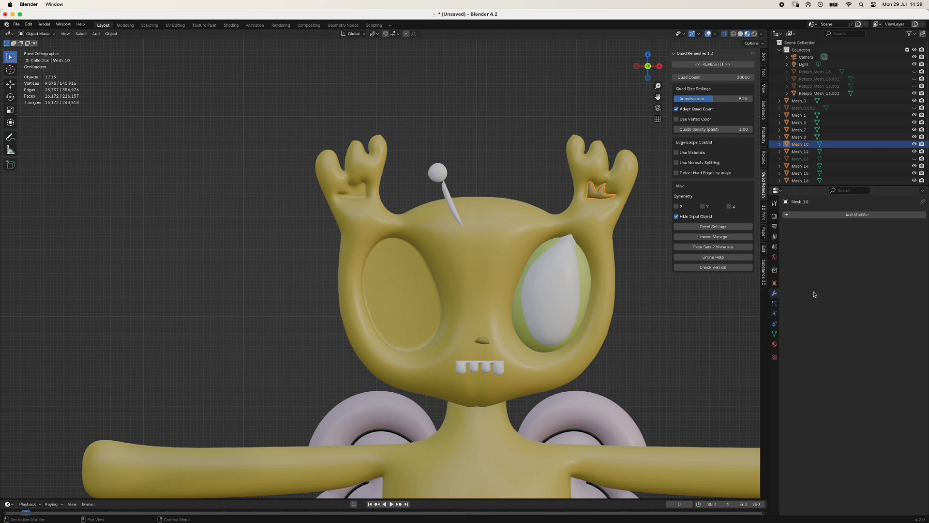
{"action": "left_click", "coordinate": [860, 213]}
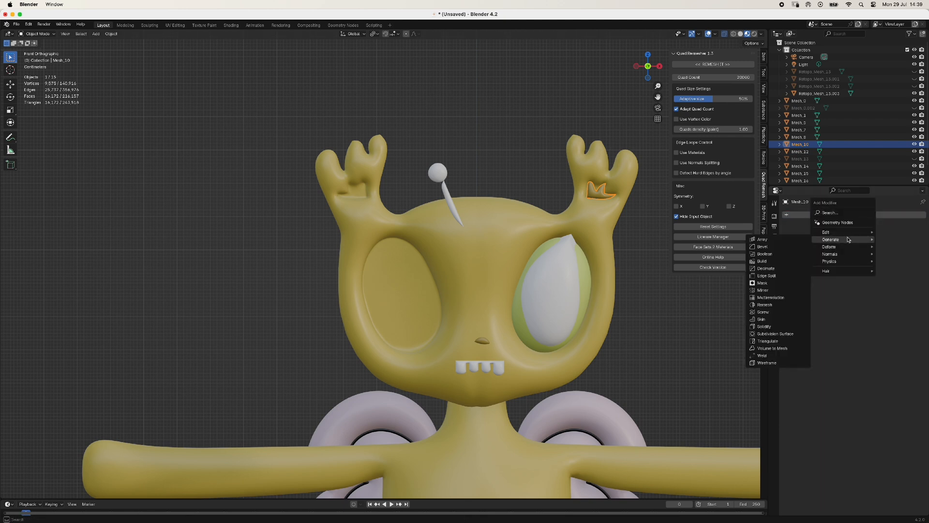
{"action": "left_click", "coordinate": [765, 290]}
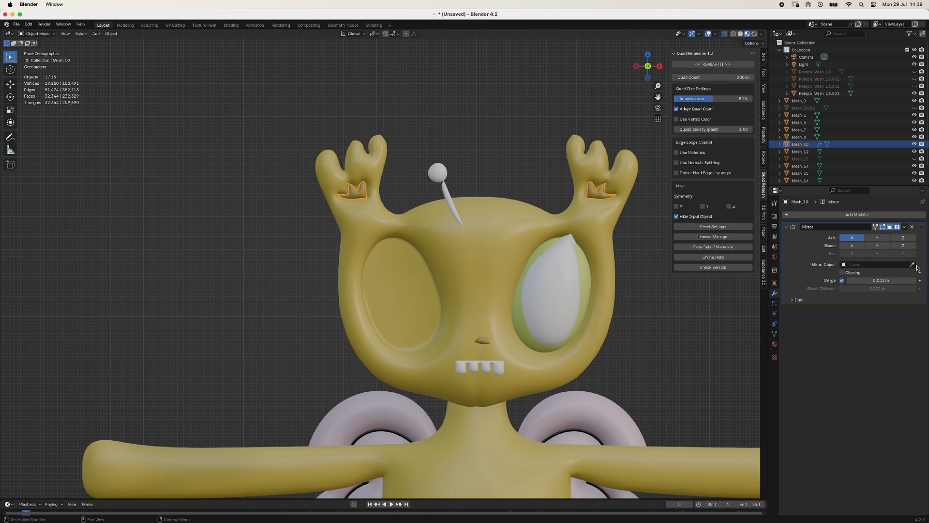
Set the head Retopo_Mesh_13.003 as the mirror object for the crown-shaped ear piece and deselect it
{"action": "left_click", "coordinate": [912, 265]}
{"action": "left_click", "coordinate": [472, 252]}
{"action": "left_click", "coordinate": [680, 297]}
{"action": "scroll", "coordinate": [675, 298], "scroll_direction": "up", "scroll_amount": 3}
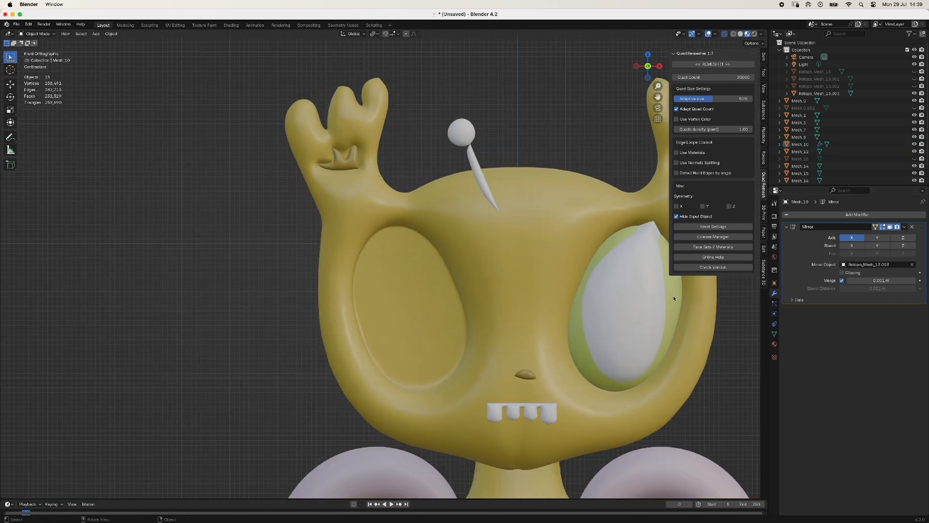
{"action": "scroll", "coordinate": [674, 297], "scroll_direction": "down", "scroll_amount": 3}
Add a Mirror modifier on the X axis to both the stem and the ball of the remaining antenna
{"action": "left_click", "coordinate": [448, 209]}
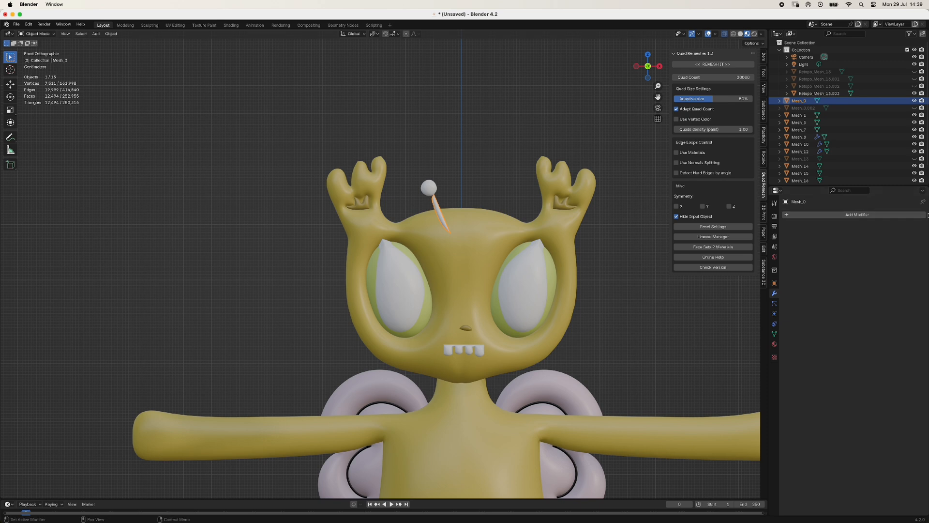
{"action": "left_click", "coordinate": [911, 214]}
{"action": "mouse_move", "coordinate": [878, 219]}
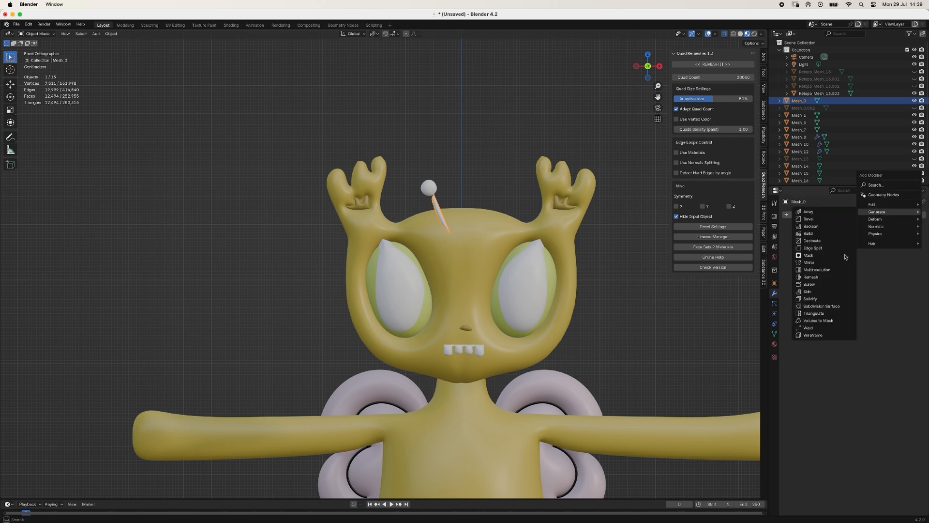
{"action": "left_click", "coordinate": [846, 257]}
{"action": "left_click", "coordinate": [427, 188]}
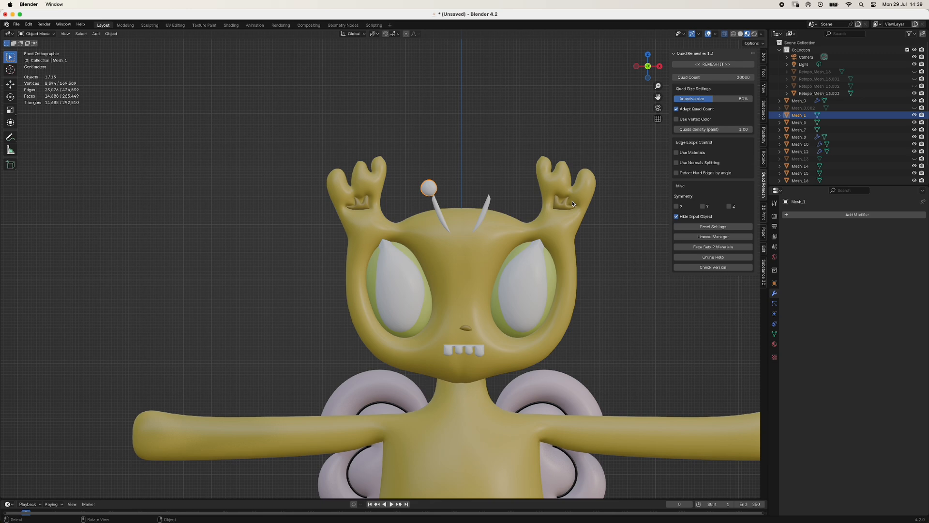
{"action": "left_click", "coordinate": [851, 215]}
{"action": "mouse_move", "coordinate": [850, 221]}
{"action": "left_click", "coordinate": [880, 269]}
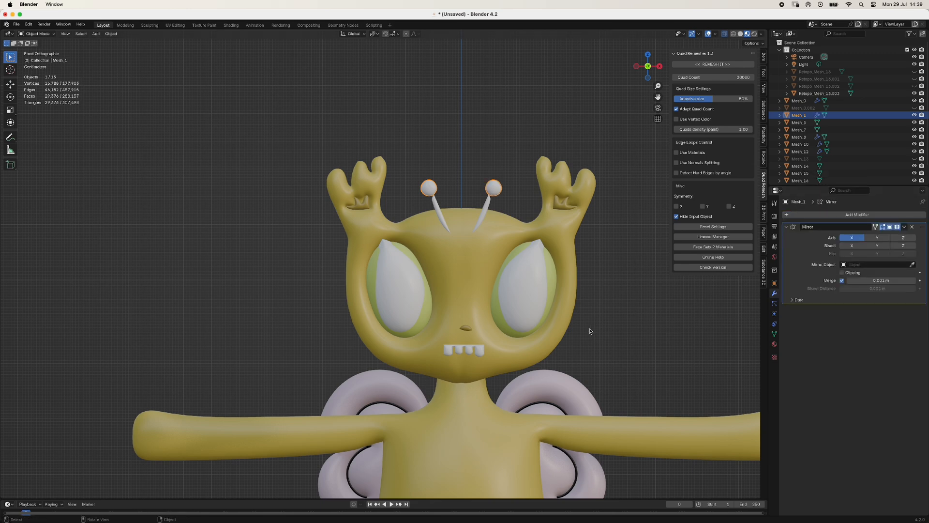
{"action": "scroll", "coordinate": [632, 326], "scroll_direction": "down", "scroll_amount": 3}
{"action": "scroll", "coordinate": [622, 326], "scroll_direction": "up", "scroll_amount": 5}
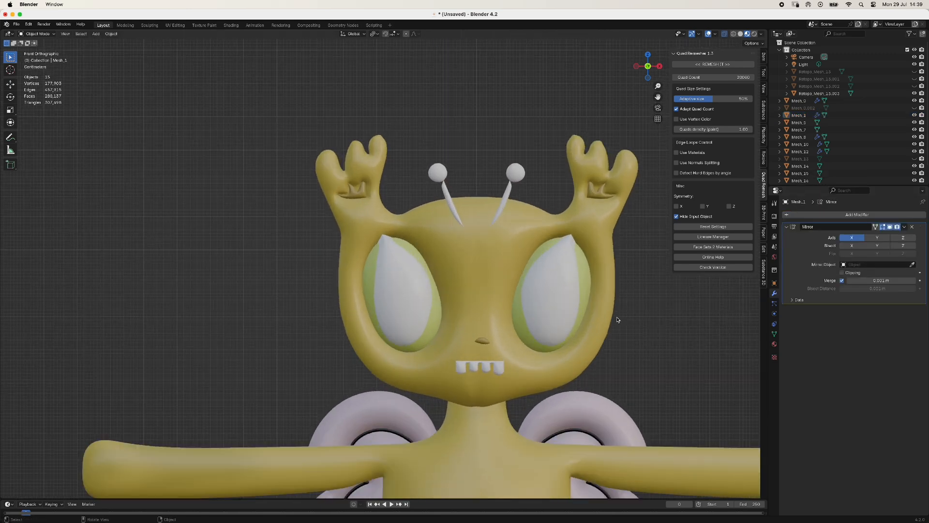
Lower the mirrored antenna balls slightly along Z onto their stems and check them from another angle
{"action": "left_click", "coordinate": [572, 140]}
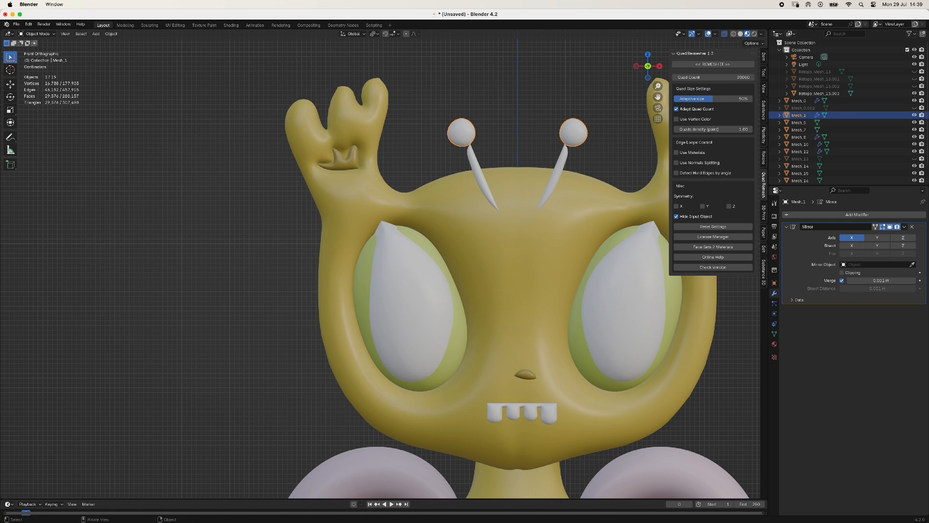
{"action": "key", "text": "g"}
{"action": "key", "text": "z"}
{"action": "left_click", "coordinate": [564, 148]}
{"action": "left_click", "coordinate": [536, 146]}
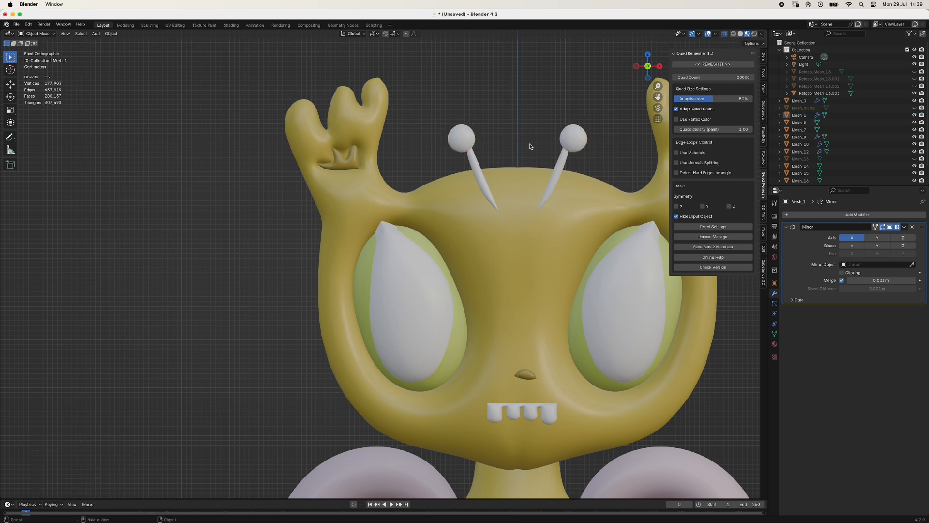
{"action": "middle_click_drag", "start_coordinate": [535, 145], "coordinate": [606, 190]}
{"action": "key", "text": "KP_1"}
{"action": "scroll", "coordinate": [604, 193], "scroll_direction": "down", "scroll_amount": 4}
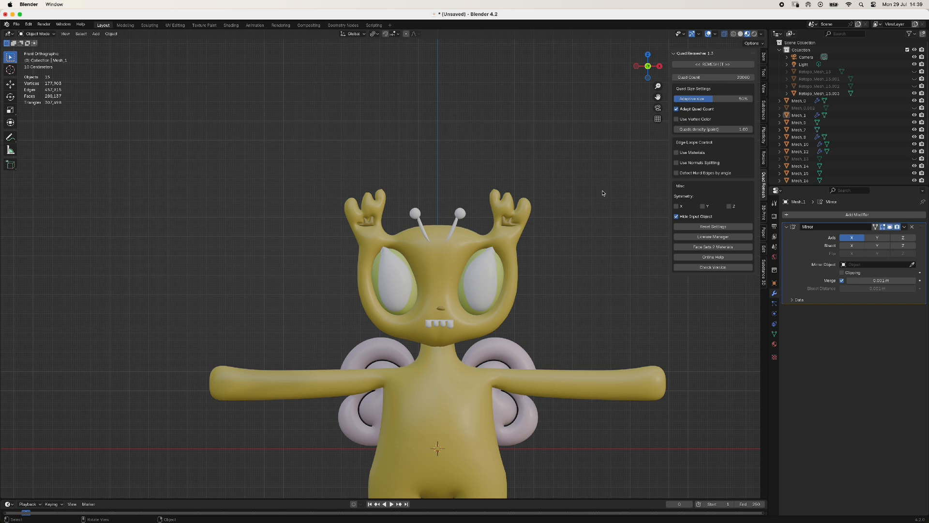
Move the nose back along Y until it sits on the surface of the face
{"action": "left_click", "coordinate": [441, 309]}
{"action": "middle_click_drag", "start_coordinate": [576, 339], "coordinate": [301, 358]}
{"action": "key", "text": "g"}
{"action": "key", "text": "y"}
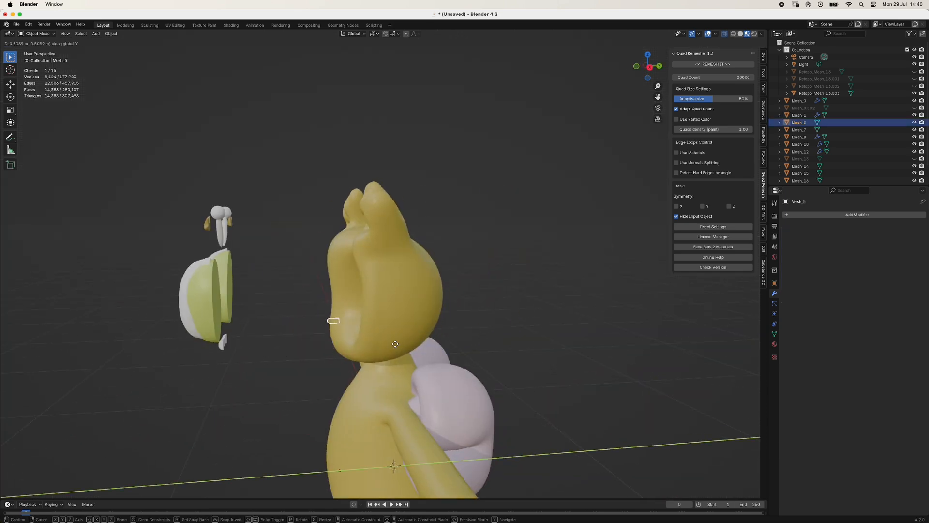
{"action": "left_click", "coordinate": [395, 344]}
{"action": "key", "text": "KP_1"}
Move the teeth back along Y by about 0.48 m onto the mouth area of the face
{"action": "left_click", "coordinate": [457, 323]}
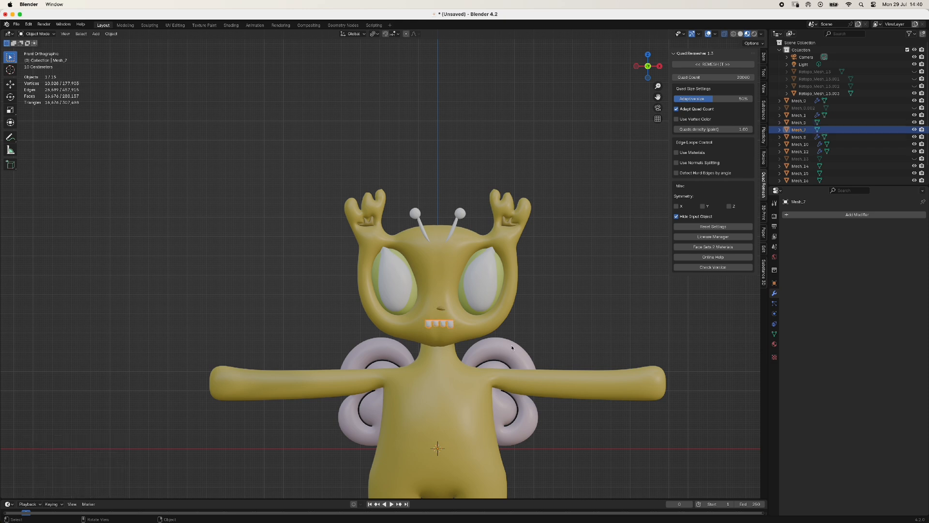
{"action": "middle_click_drag", "start_coordinate": [457, 322], "coordinate": [365, 352]}
{"action": "key", "text": "g"}
{"action": "key", "text": "y"}
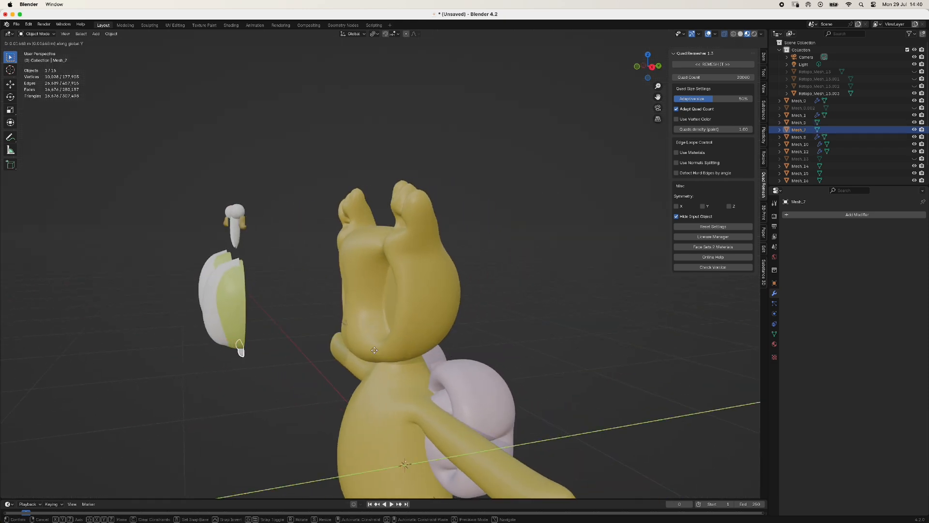
{"action": "left_click", "coordinate": [473, 346]}
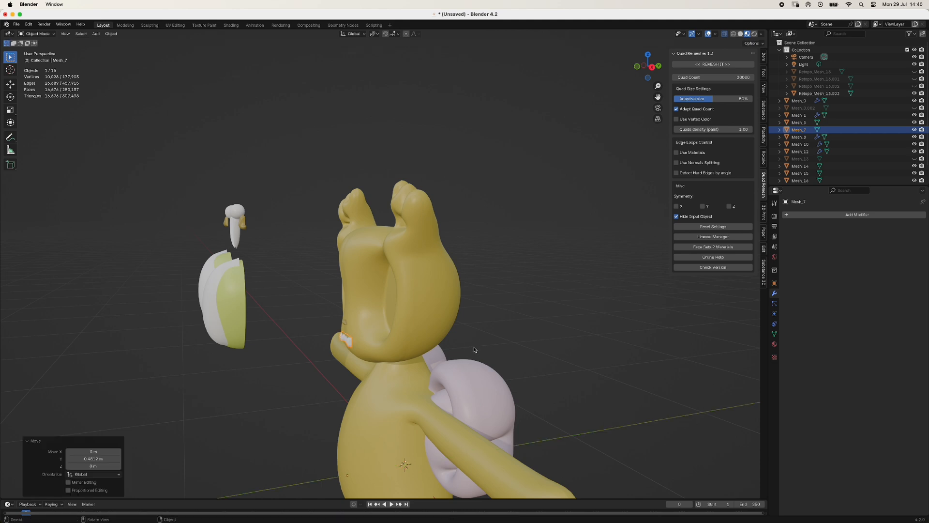
{"action": "key", "text": "KP_1"}
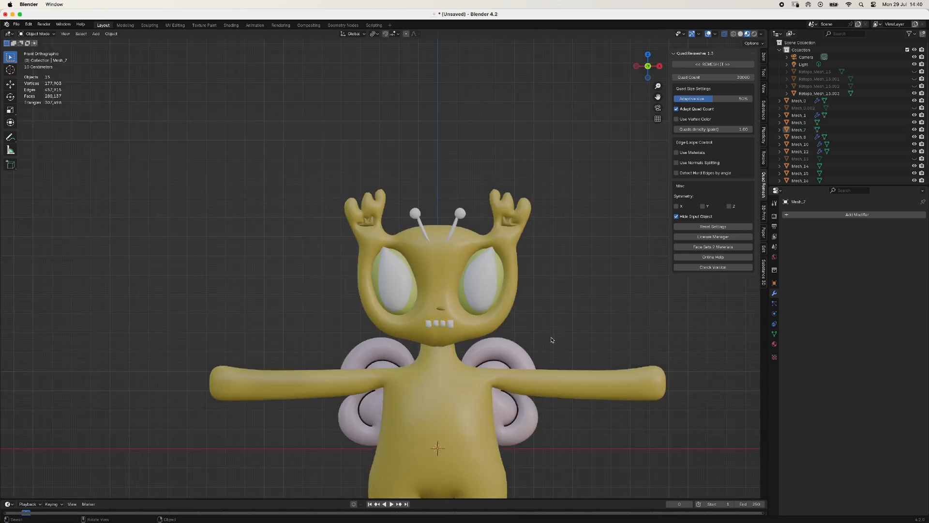
Sink the teeth slightly deeper into the head along Y by about 0.0025 m and check the face from the front
{"action": "middle_click_drag", "start_coordinate": [540, 340], "coordinate": [627, 459]}
{"action": "left_click", "coordinate": [599, 477]}
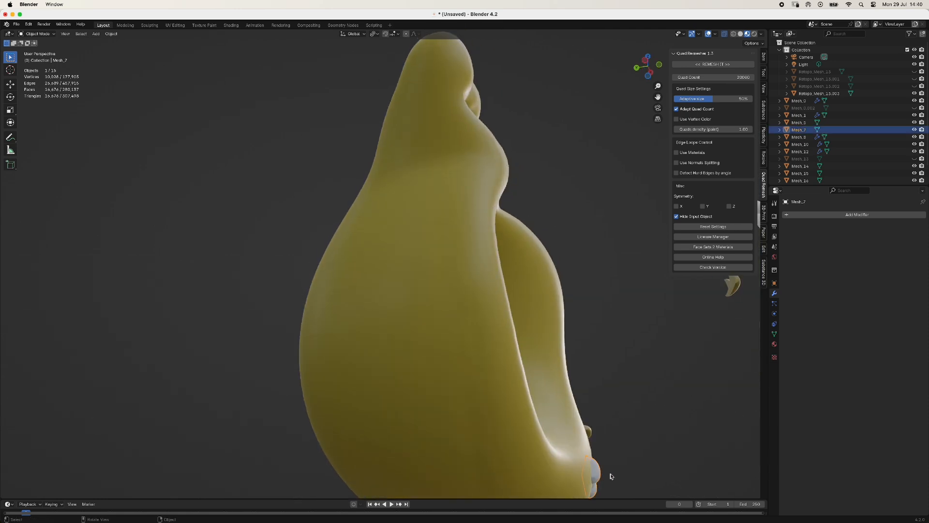
{"action": "key", "text": "KP_3"}
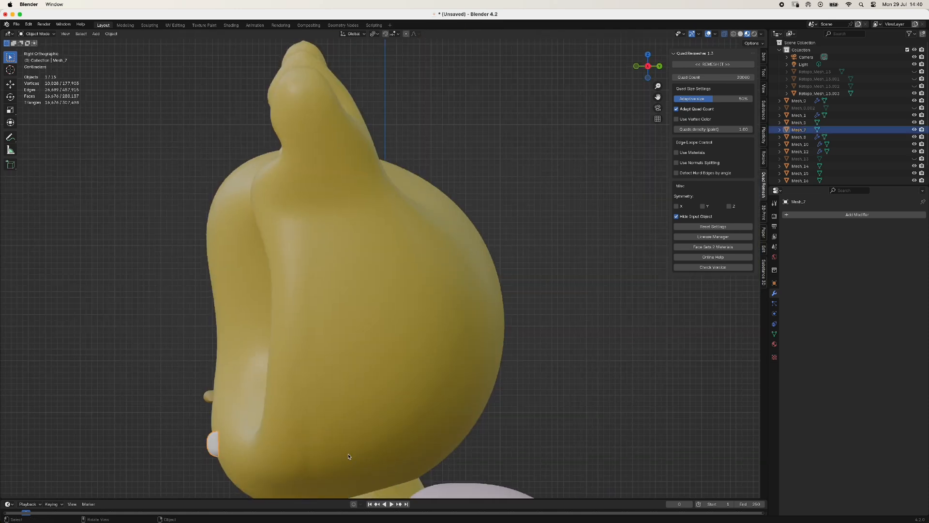
{"action": "key", "text": "g"}
{"action": "key", "text": "y"}
{"action": "left_click", "coordinate": [350, 456]}
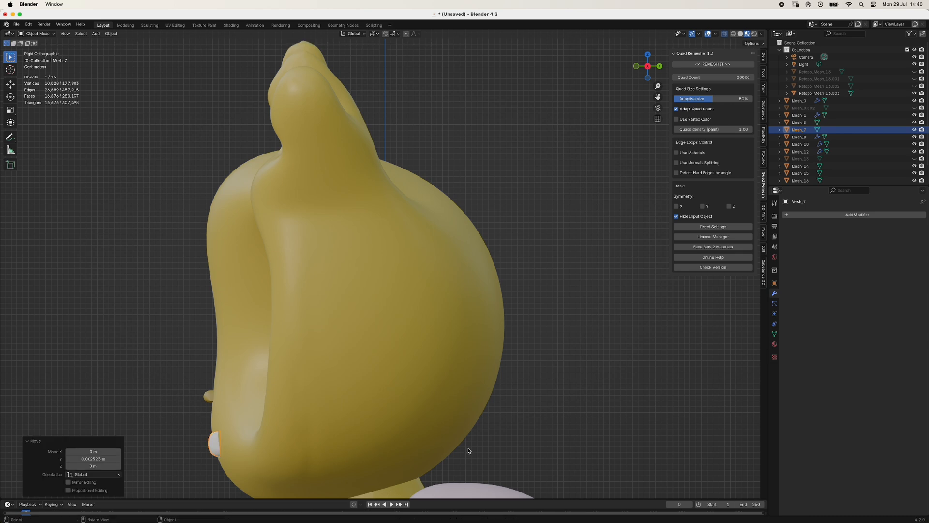
{"action": "left_click", "coordinate": [468, 450]}
{"action": "key", "text": "KP_1"}
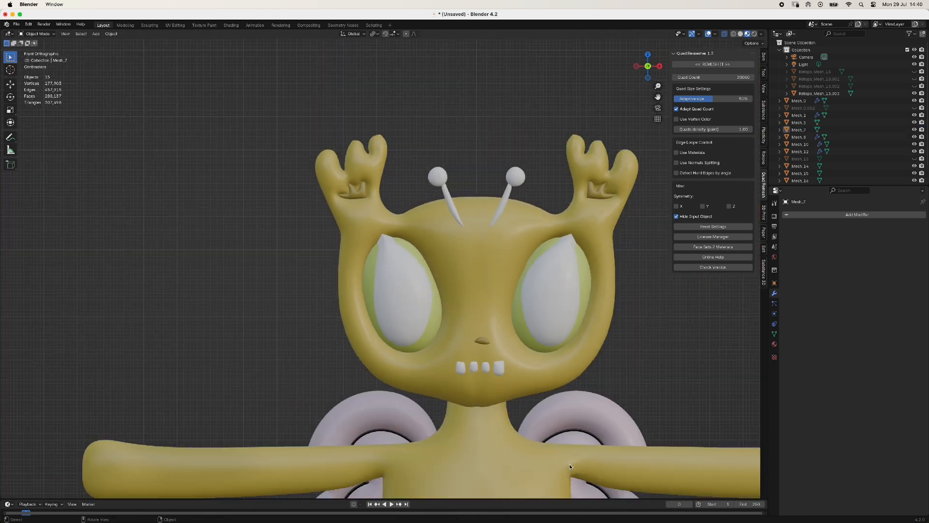
{"action": "scroll", "coordinate": [571, 467], "scroll_direction": "down", "scroll_amount": 1}
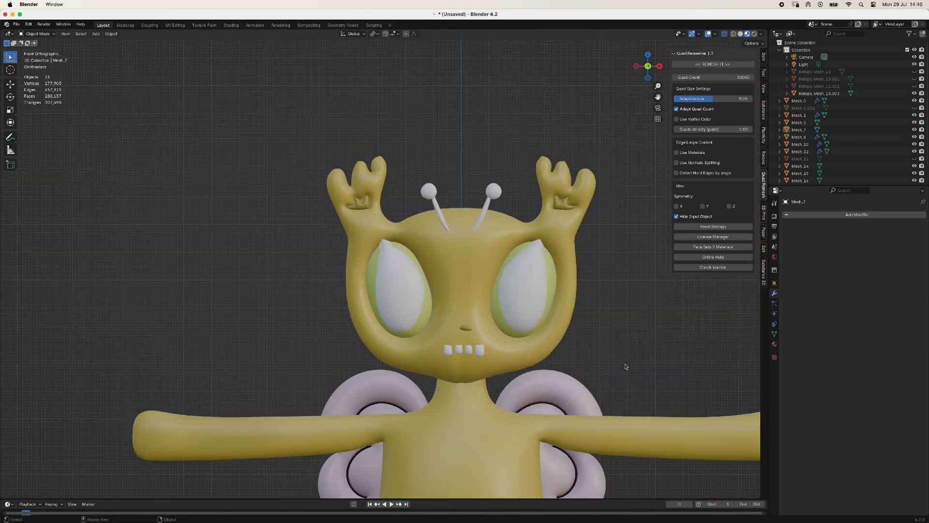
{"action": "scroll", "coordinate": [622, 368], "scroll_direction": "down", "scroll_amount": 3}
{"action": "scroll", "coordinate": [619, 382], "scroll_direction": "up", "scroll_amount": 4}
Move the mirrored crown-shaped pieces back along Y into the ears and check the character from the front
{"action": "middle_click_drag", "start_coordinate": [624, 365], "coordinate": [453, 249]}
{"action": "left_click", "coordinate": [503, 287]}
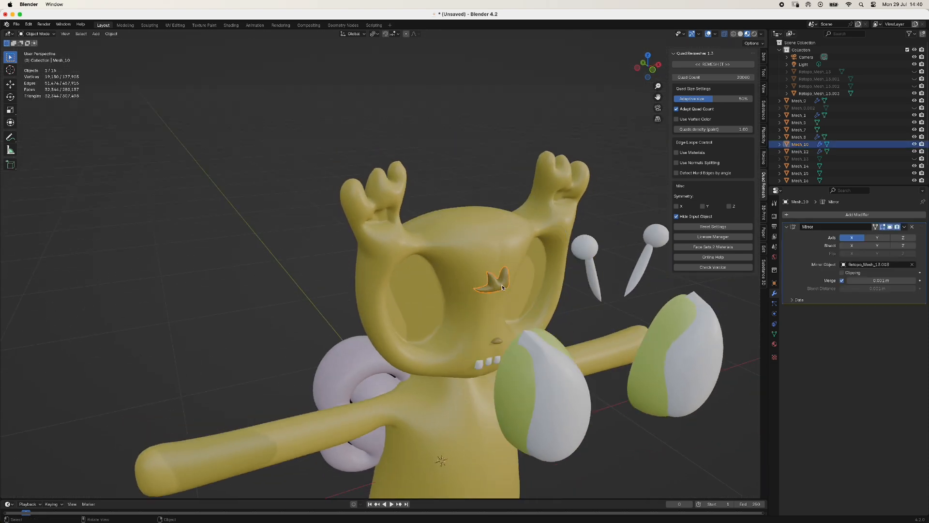
{"action": "key", "text": "g"}
{"action": "key", "text": "y"}
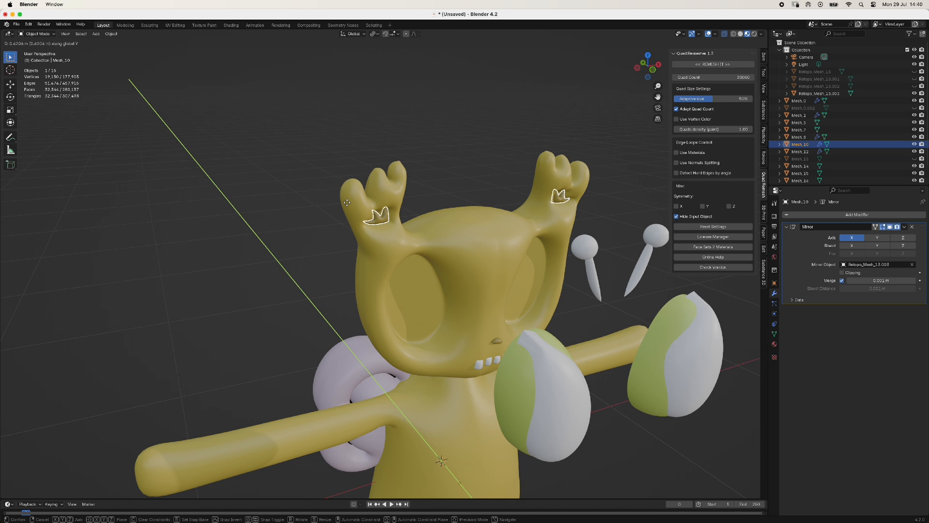
{"action": "left_click", "coordinate": [347, 202]}
{"action": "key", "text": "alt+a"}
{"action": "key", "text": "KP_1"}
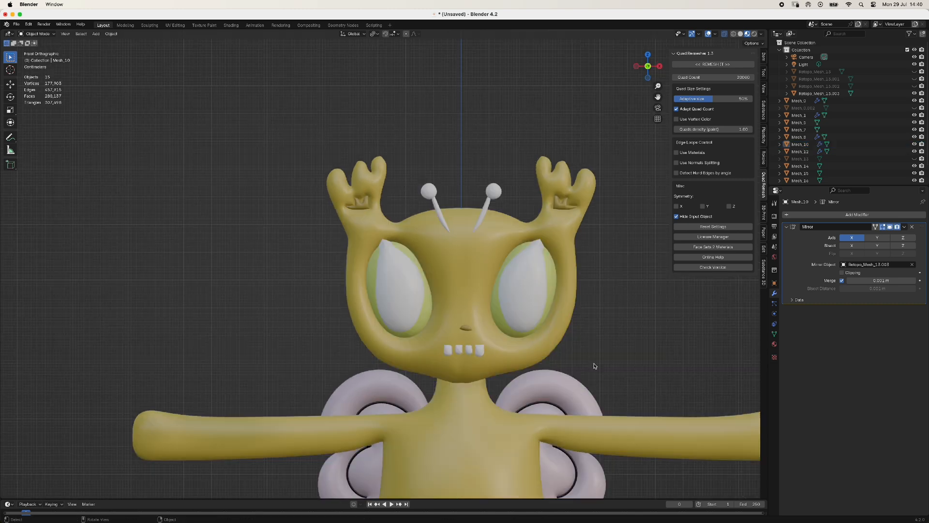
{"action": "scroll", "coordinate": [679, 330], "scroll_direction": "down", "scroll_amount": 3}
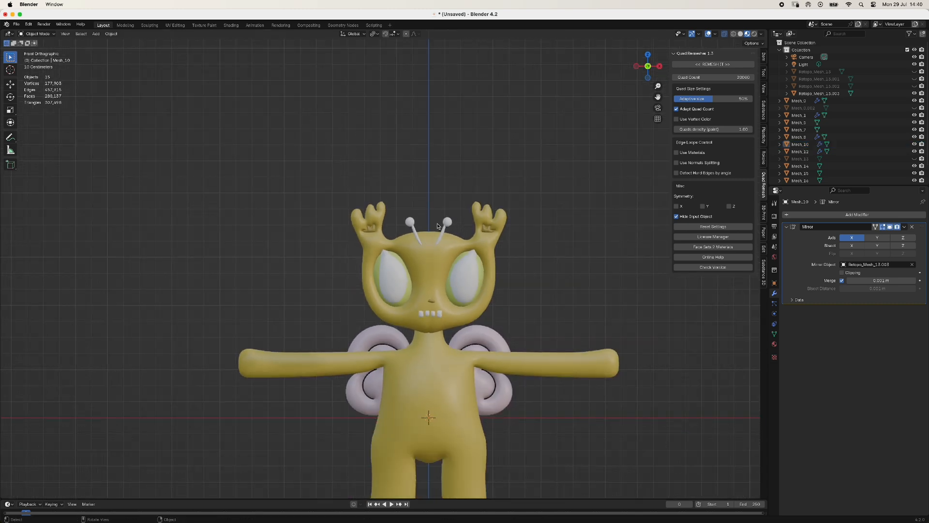
{"action": "scroll", "coordinate": [534, 300], "scroll_direction": "down", "scroll_amount": 1}
{"action": "scroll", "coordinate": [528, 303], "scroll_direction": "up", "scroll_amount": 3}
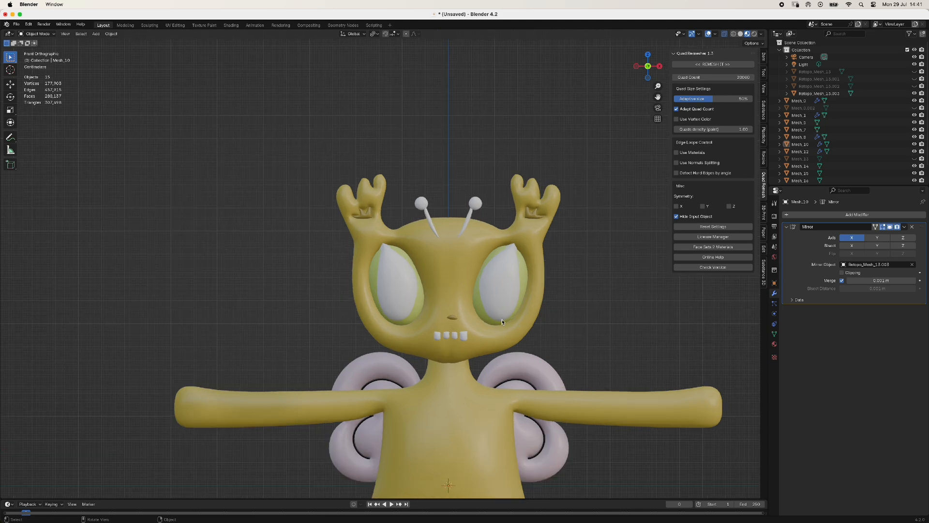
Lower the pointed tip of the white eye piece along Z by about 0.018 m with proportional editing enabled
{"action": "left_click", "coordinate": [476, 210]}
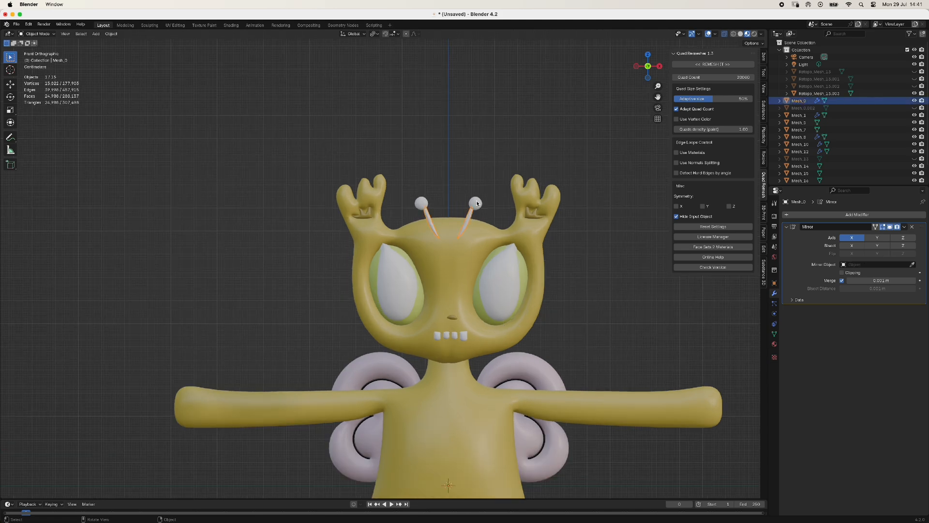
{"action": "scroll", "coordinate": [416, 264], "scroll_direction": "up", "scroll_amount": 5}
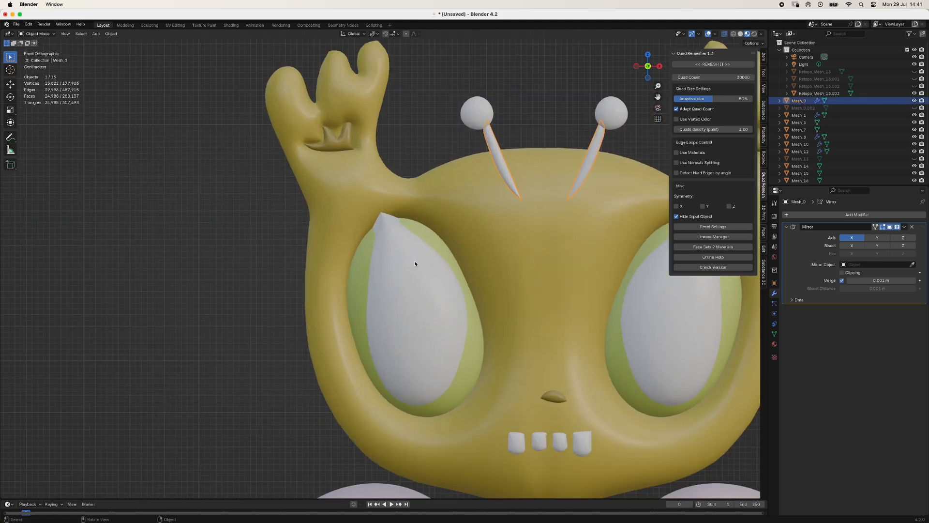
{"action": "left_click", "coordinate": [390, 221]}
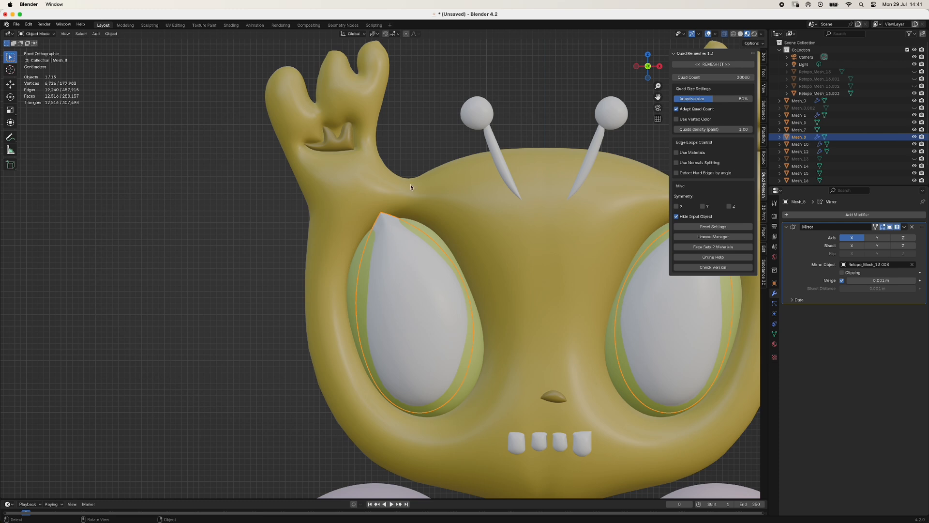
{"action": "key", "text": "Tab"}
{"action": "scroll", "coordinate": [388, 257], "scroll_direction": "down", "scroll_amount": 1}
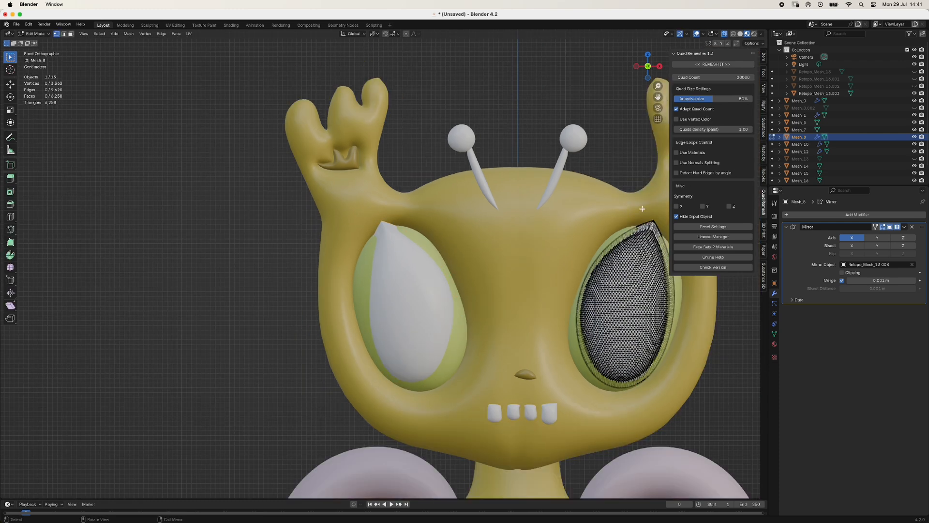
{"action": "left_click_drag", "start_coordinate": [643, 208], "coordinate": [668, 232]}
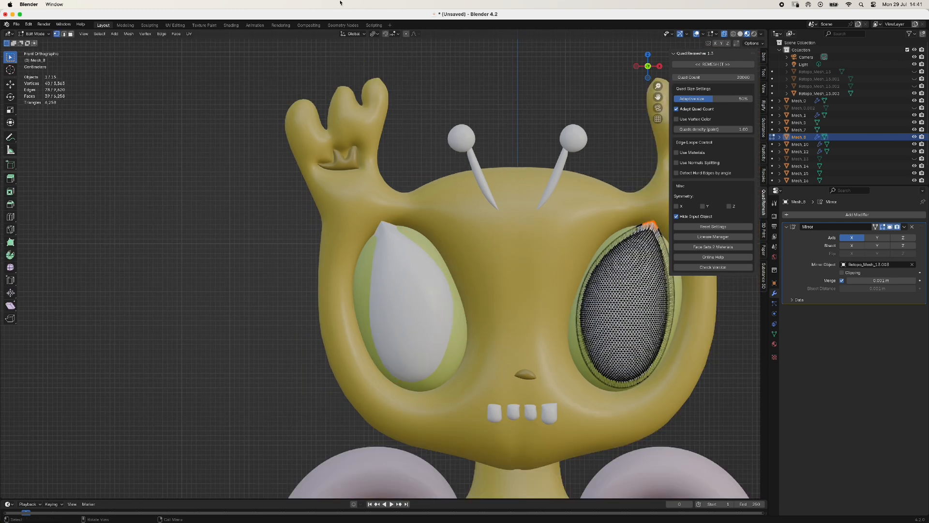
{"action": "left_click", "coordinate": [405, 33]}
{"action": "key", "text": "g"}
{"action": "key", "text": "z"}
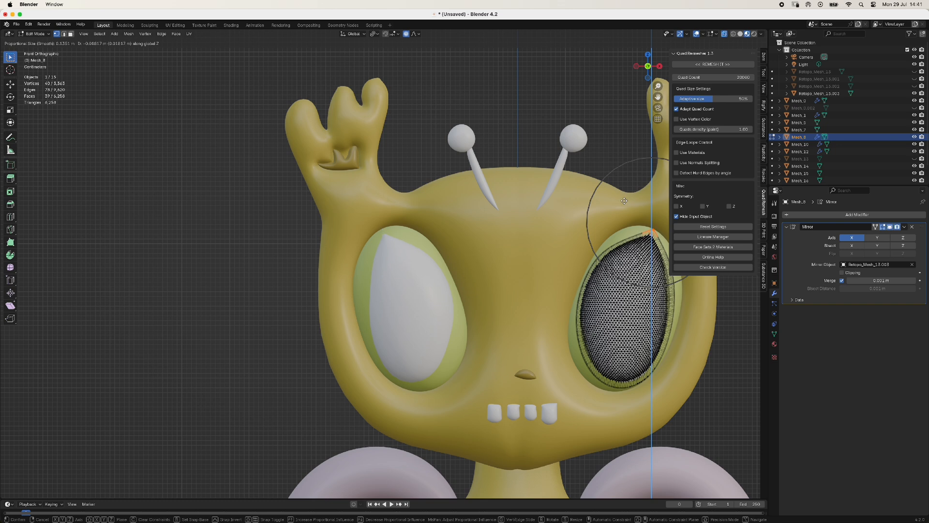
{"action": "left_click", "coordinate": [623, 201]}
{"action": "key", "text": "Tab"}
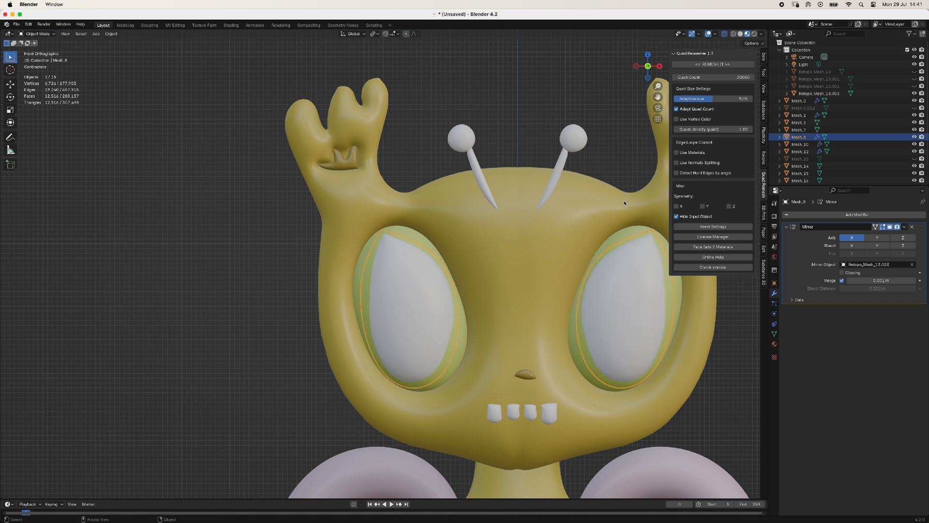
{"action": "left_click", "coordinate": [620, 164]}
{"action": "scroll", "coordinate": [621, 165], "scroll_direction": "down", "scroll_amount": 2}
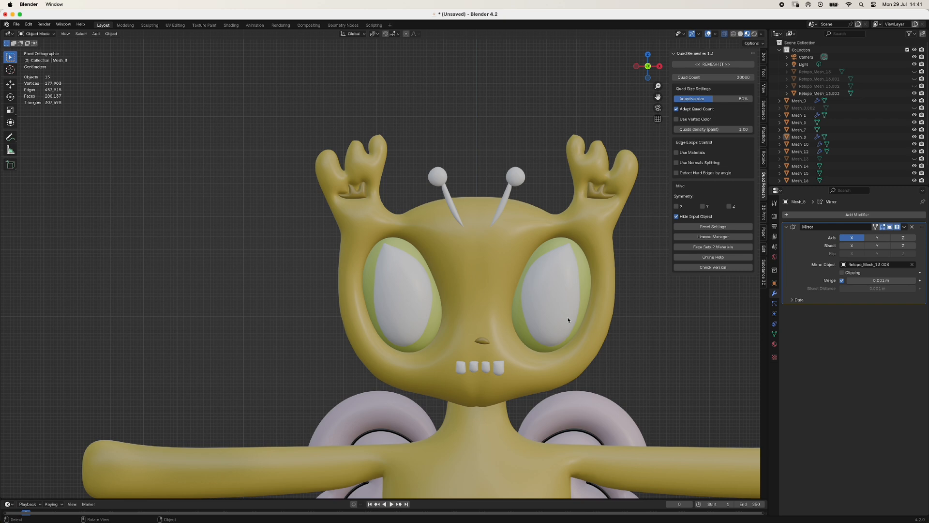
Rotate the selected tip of the white eye piece slightly with proportional editing and review the face
{"action": "key", "text": "Tab"}
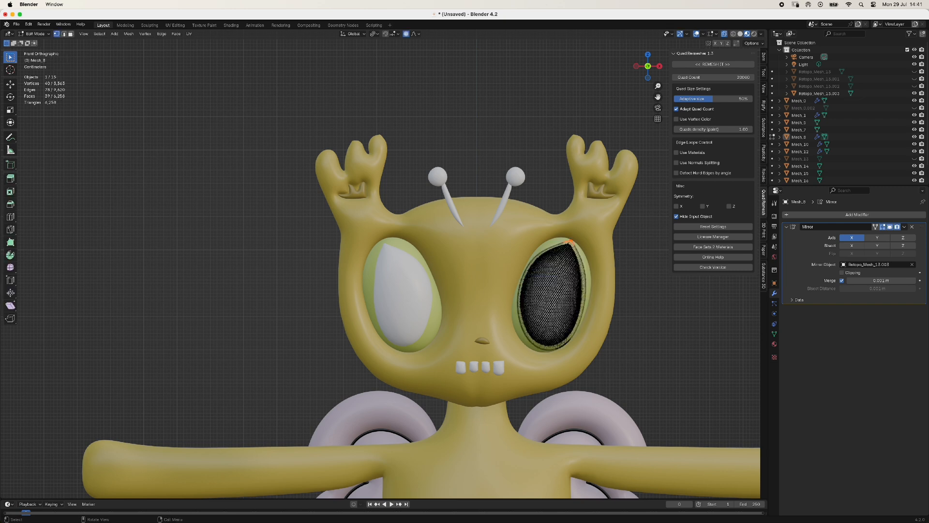
{"action": "key", "text": "r"}
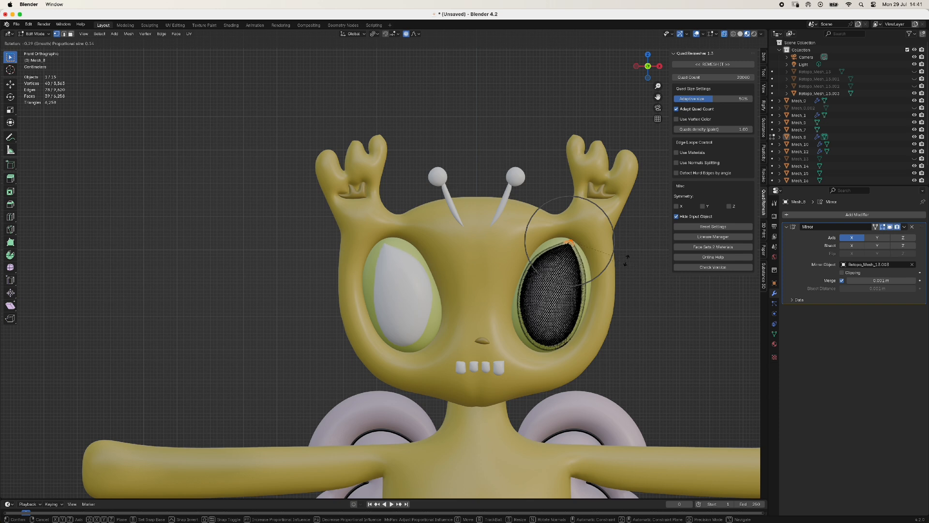
{"action": "left_click", "coordinate": [627, 260]}
{"action": "key", "text": "Tab"}
{"action": "scroll", "coordinate": [639, 285], "scroll_direction": "down", "scroll_amount": 3}
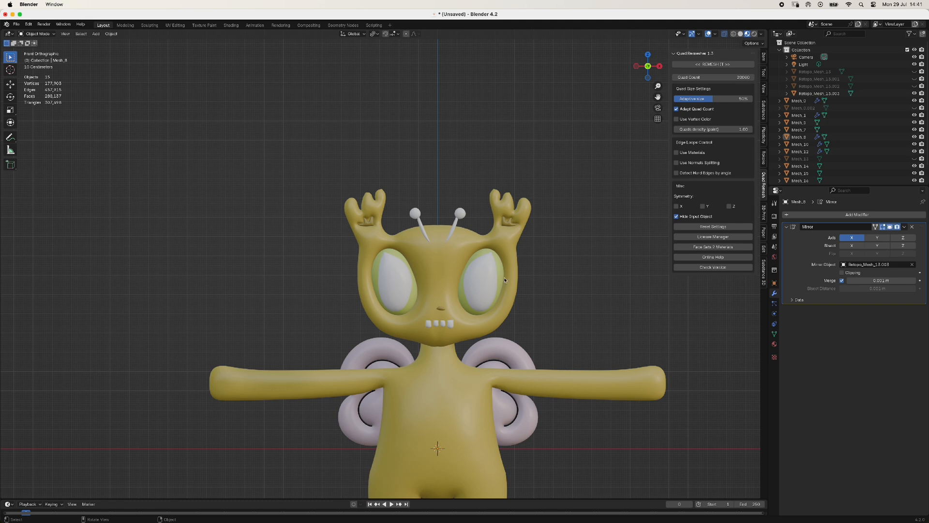
Move both mirrored eyes back along Y by about 0.44 m into the head's sockets and check the face from the front
{"action": "middle_click_drag", "start_coordinate": [505, 280], "coordinate": [552, 231]}
{"action": "left_click_drag", "start_coordinate": [523, 263], "coordinate": [585, 314]}
{"action": "key", "text": "g"}
{"action": "key", "text": "y"}
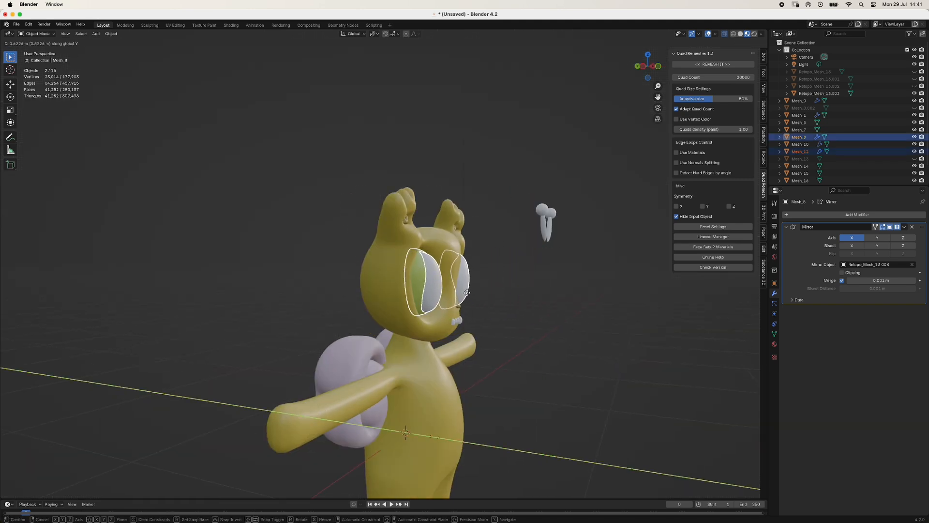
{"action": "left_click", "coordinate": [465, 294]}
{"action": "key", "text": "KP_1"}
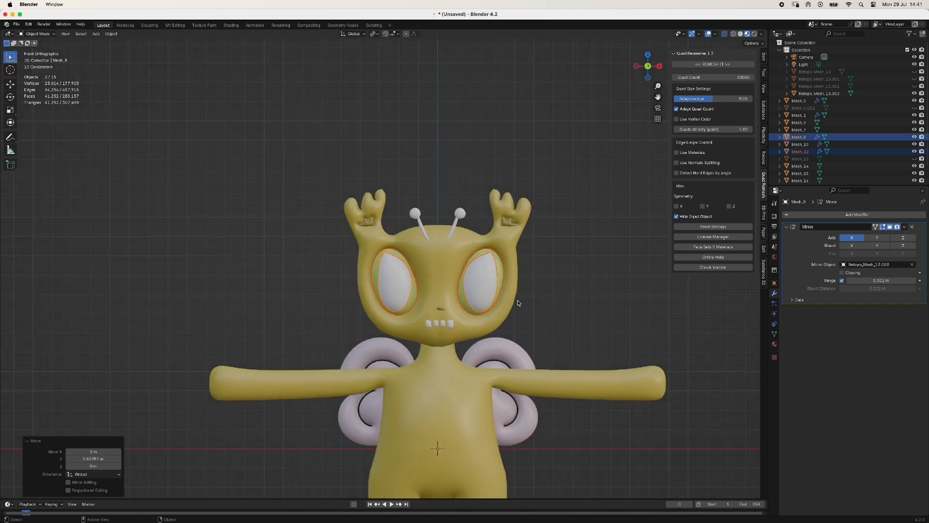
{"action": "left_click", "coordinate": [545, 306]}
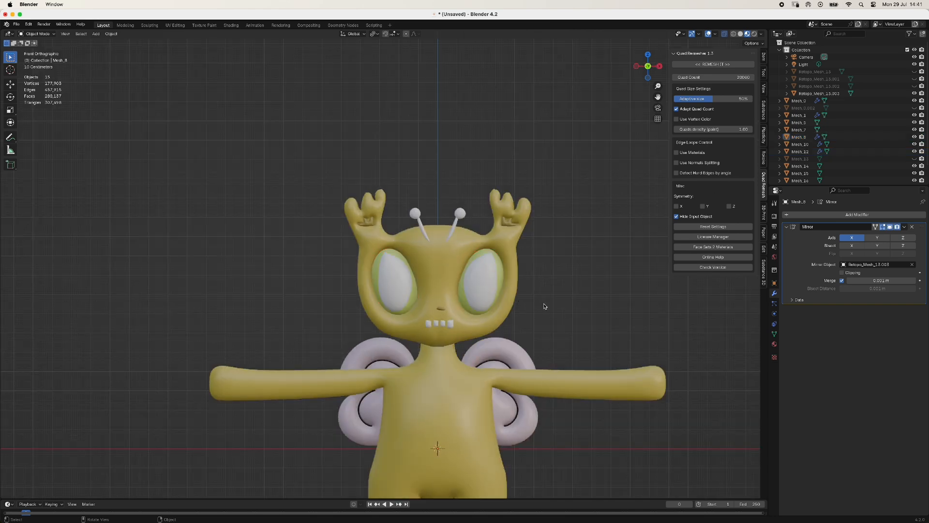
Merge the antenna stalks and their ball tips into one object with a Boolean Union
{"action": "left_click", "coordinate": [454, 224]}
{"action": "middle_click_drag", "start_coordinate": [498, 230], "coordinate": [532, 206]}
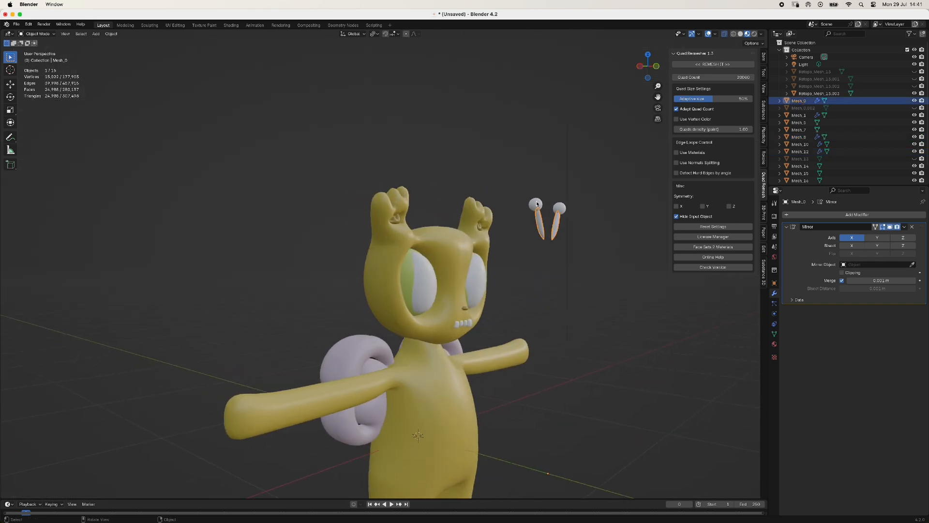
{"action": "left_click", "coordinate": [537, 203], "text": "shift"}
{"action": "key", "text": "F3"}
{"action": "type", "text": "v"}
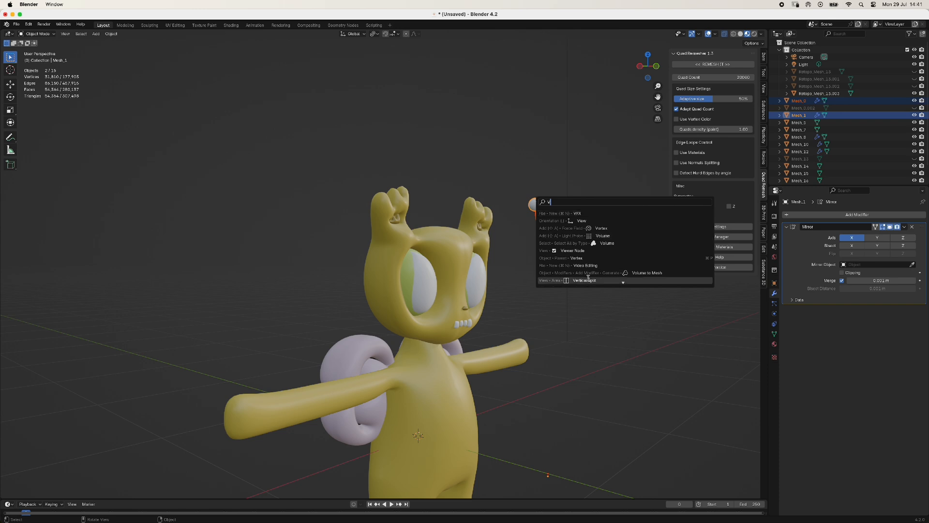
{"action": "key", "text": "BackSpace"}
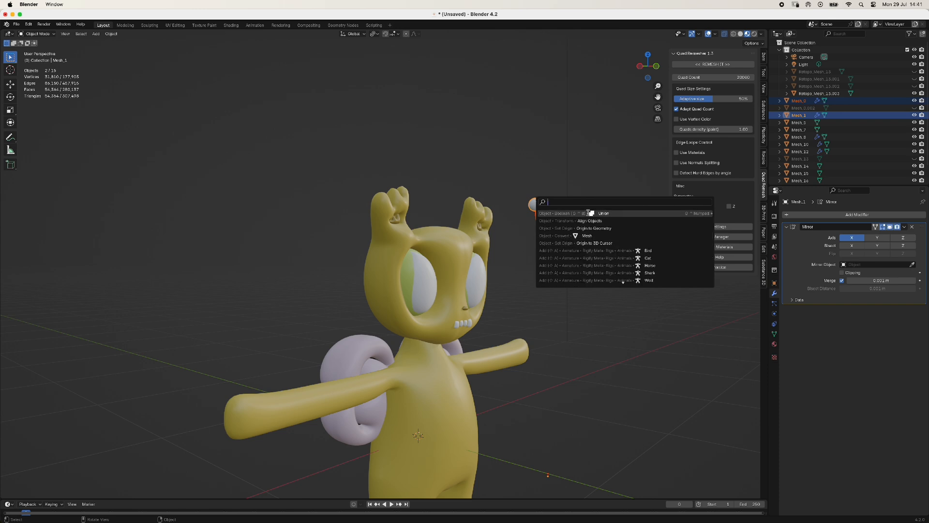
{"action": "left_click", "coordinate": [602, 213]}
Move the merged antennae back along Y onto the top of the head and check them from the front
{"action": "key", "text": "g"}
{"action": "key", "text": "y"}
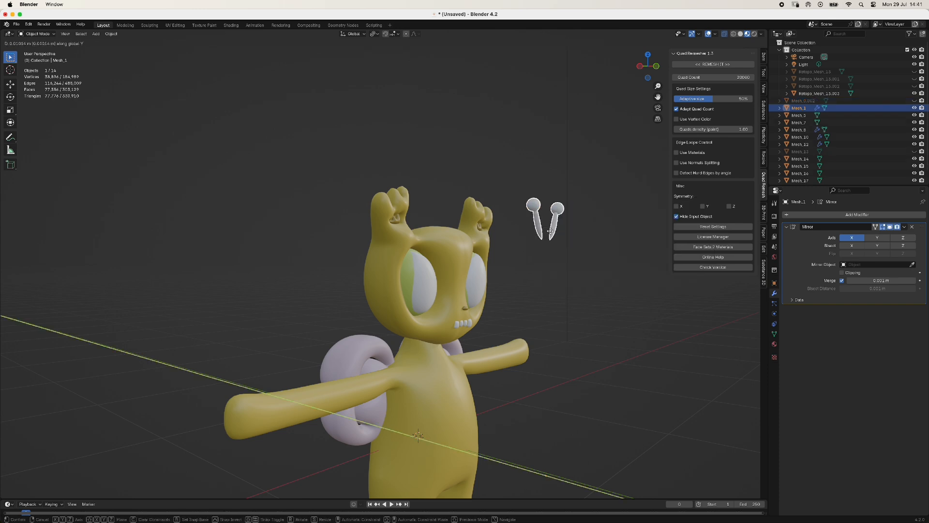
{"action": "left_click", "coordinate": [472, 224]}
{"action": "key", "text": "KP_1"}
{"action": "left_click", "coordinate": [558, 286]}
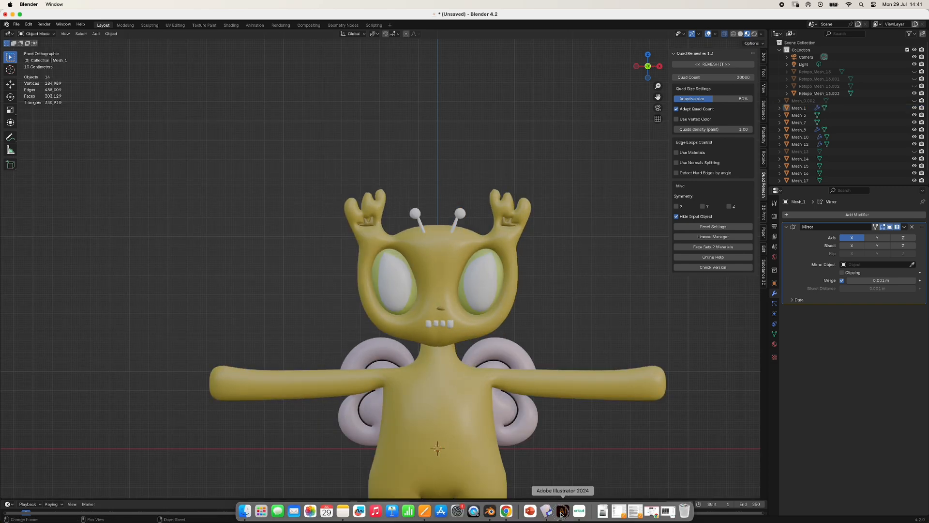
Look at the reference alien in Adobe Illustrator, return to Blender and examine the antennae on the head from the side
{"action": "left_click", "coordinate": [562, 511]}
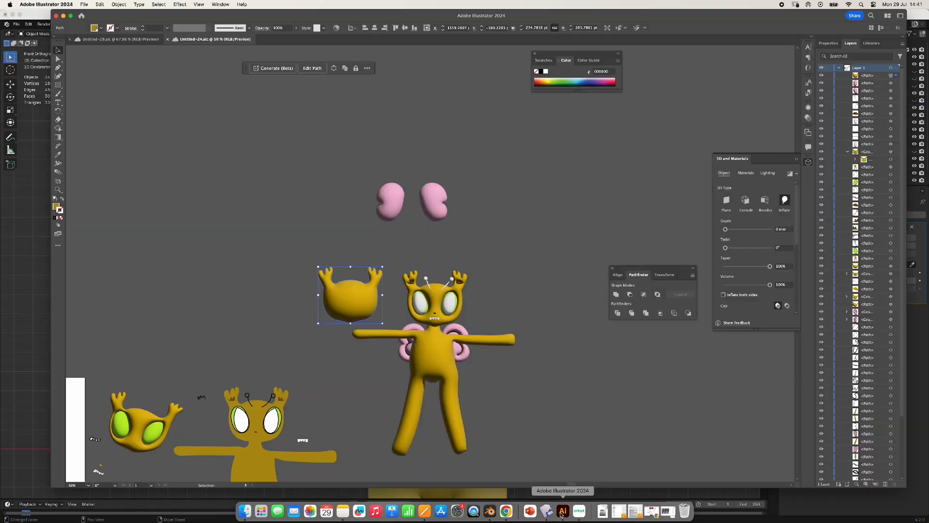
{"action": "left_click", "coordinate": [20, 241]}
{"action": "middle_click_drag", "start_coordinate": [564, 252], "coordinate": [595, 268]}
{"action": "left_click", "coordinate": [437, 222]}
{"action": "left_click", "coordinate": [482, 227]}
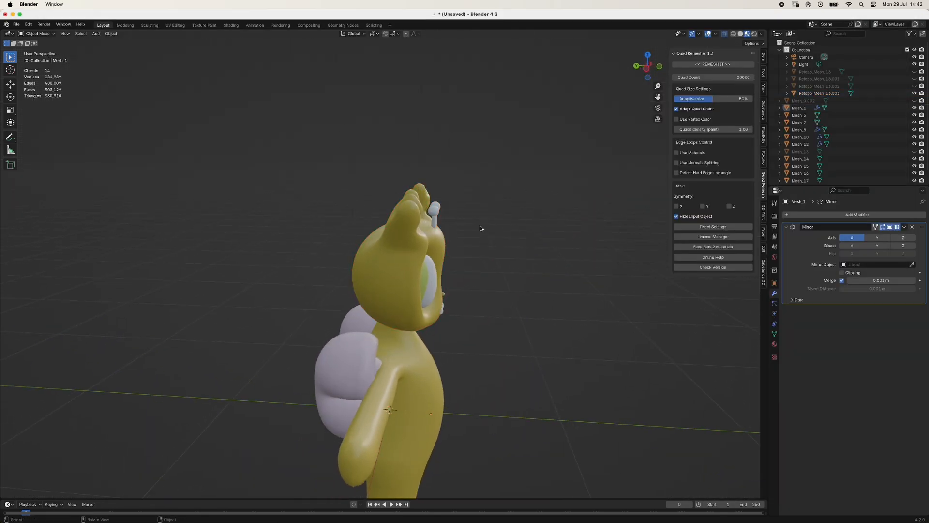
Push the nose slightly deeper into the face along Y and check it from the front
{"action": "scroll", "coordinate": [483, 228], "scroll_direction": "up", "scroll_amount": 3}
{"action": "middle_click_drag", "start_coordinate": [500, 241], "coordinate": [514, 235]}
{"action": "scroll", "coordinate": [539, 450], "scroll_direction": "up", "scroll_amount": 2}
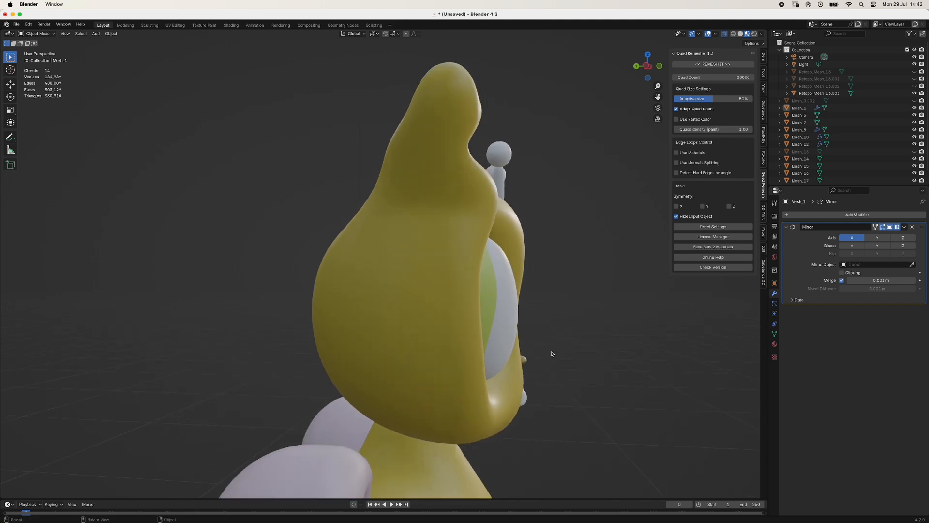
{"action": "left_click", "coordinate": [522, 361]}
{"action": "key", "text": "g"}
{"action": "key", "text": "y"}
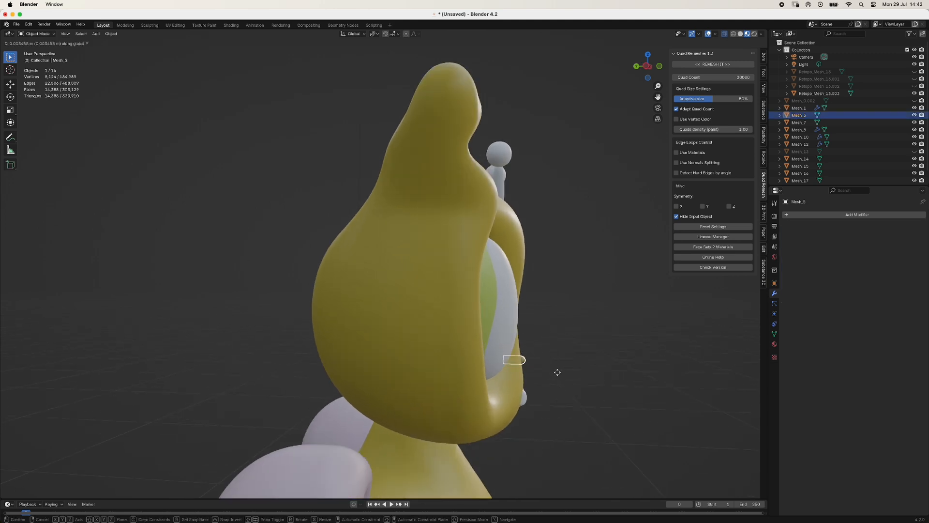
{"action": "left_click", "coordinate": [556, 373]}
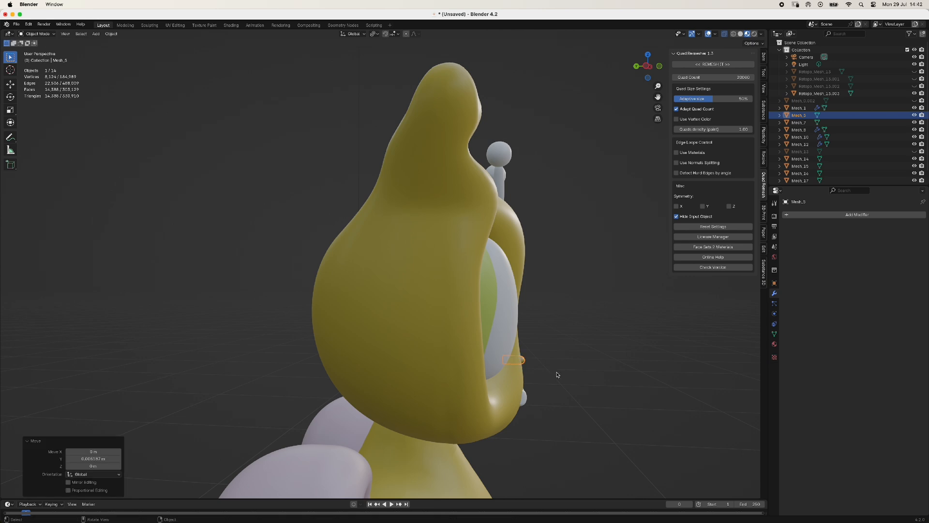
{"action": "key", "text": "KP_1"}
{"action": "key", "text": "alt+a"}
{"action": "scroll", "coordinate": [562, 414], "scroll_direction": "down", "scroll_amount": 1}
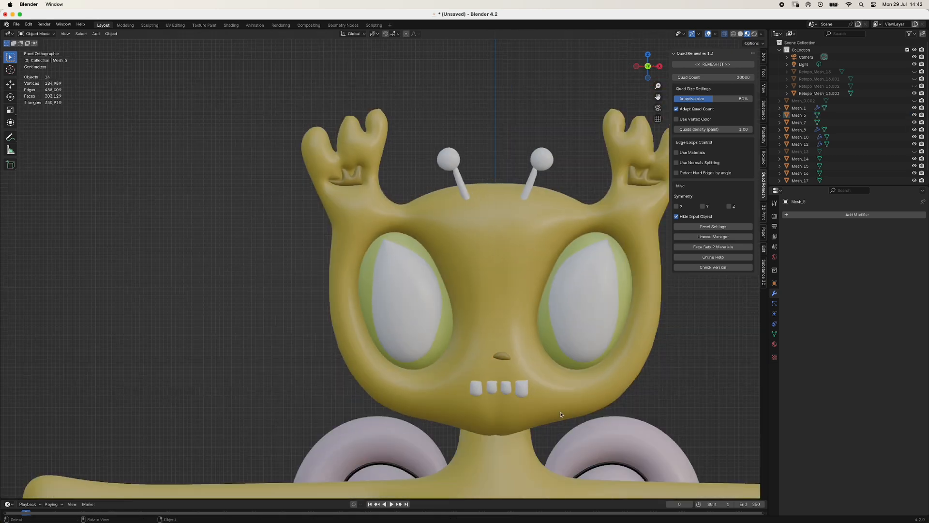
Center the nose on the face by moving it along X by about -0.012 m
{"action": "left_click", "coordinate": [507, 363]}
{"action": "key", "text": "g"}
{"action": "key", "text": "x"}
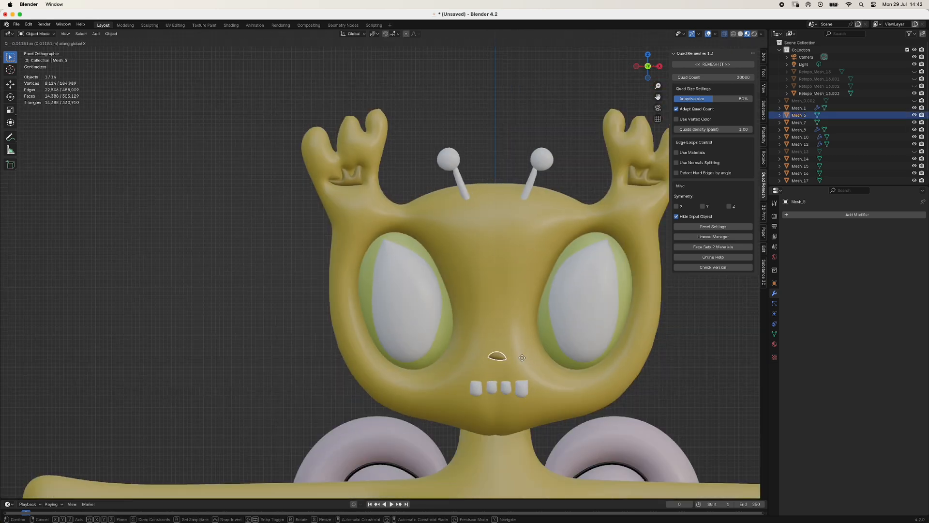
{"action": "left_click", "coordinate": [521, 358]}
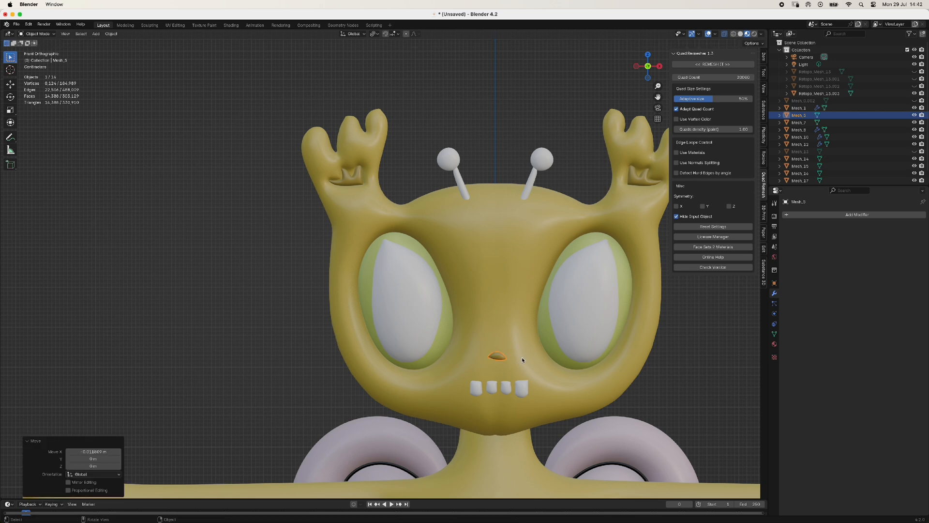
Shift the larger outermost tooth along X in the front view
{"action": "left_click", "coordinate": [524, 398]}
{"action": "key", "text": "g"}
{"action": "key", "text": "x"}
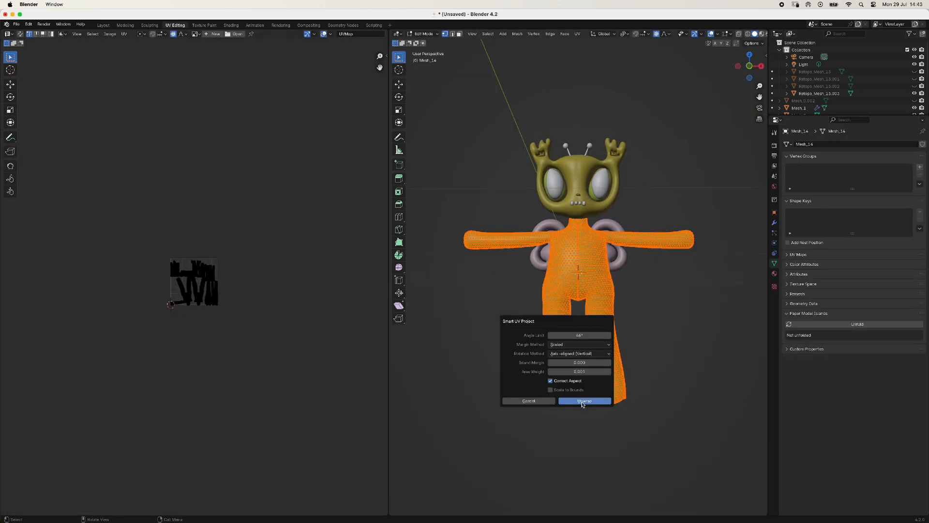
Unwrap the whole body with Smart UV Project at a 66° angle limit, inspect the UV islands and return to the Layout workspace
{"action": "left_click", "coordinate": [581, 401]}
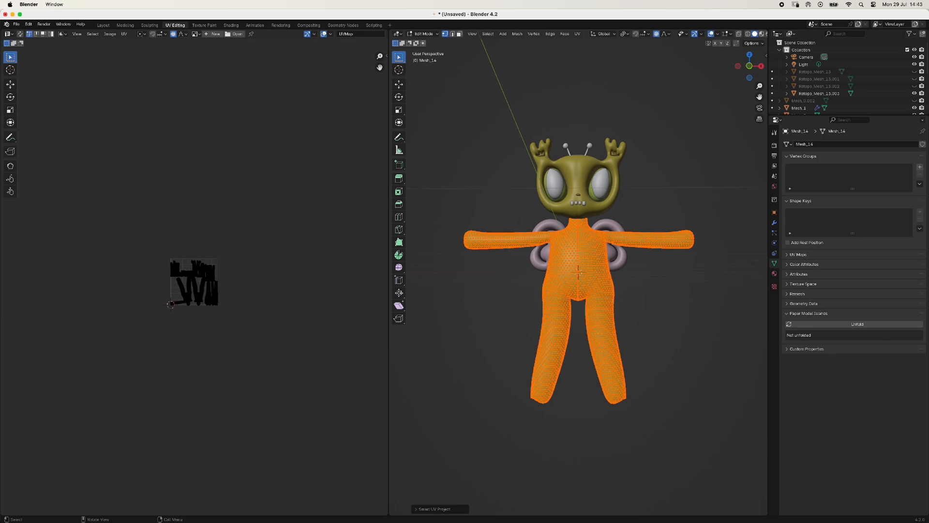
{"action": "scroll", "coordinate": [155, 285], "scroll_direction": "up", "scroll_amount": 10}
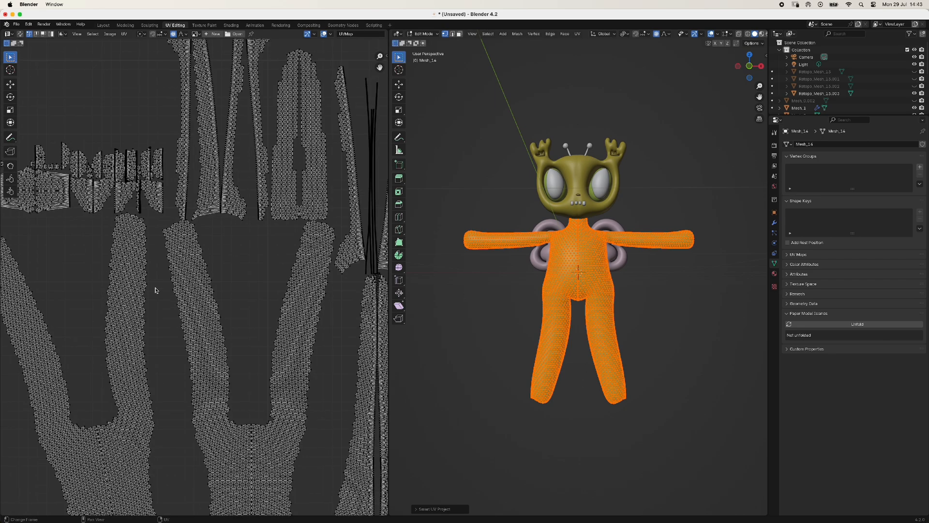
{"action": "scroll", "coordinate": [155, 290], "scroll_direction": "down", "scroll_amount": 3}
{"action": "key", "text": "Tab"}
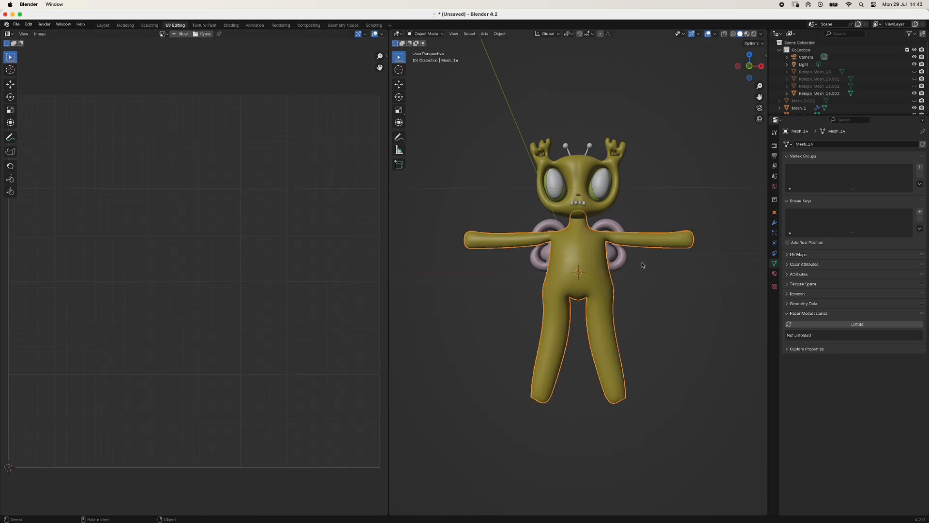
{"action": "key", "text": "KP_1"}
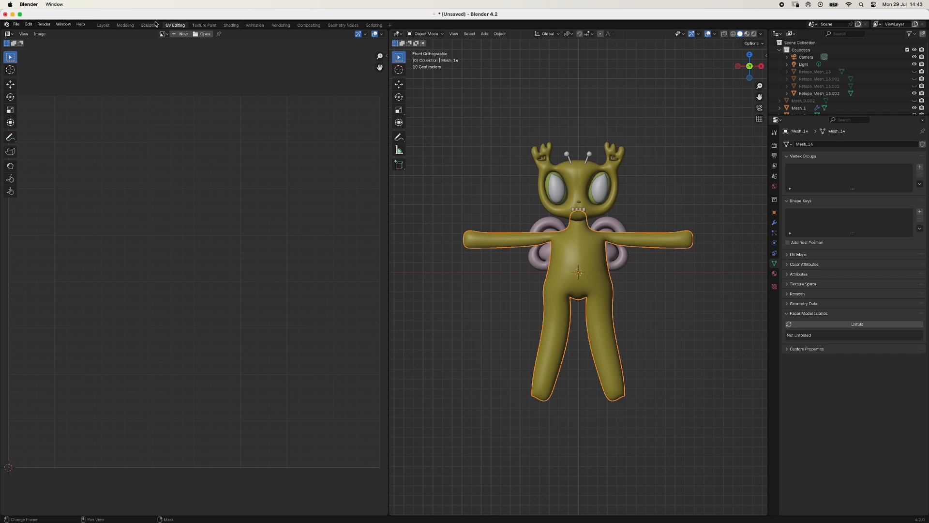
{"action": "left_click", "coordinate": [103, 25]}
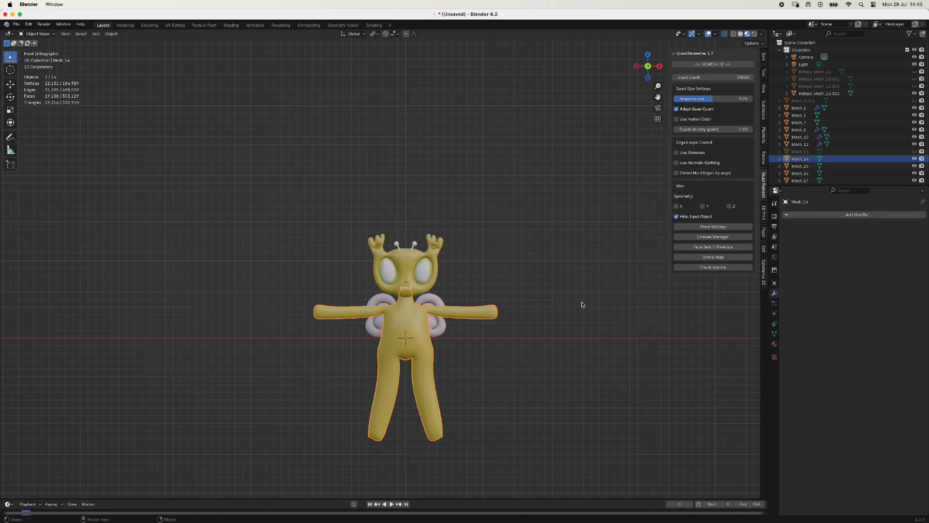
Frame the whole character from the front, switch to Adobe Illustrator and select the flat body shape of the 2D alien
{"action": "scroll", "coordinate": [581, 305], "scroll_direction": "down", "scroll_amount": 1}
{"action": "scroll", "coordinate": [581, 305], "scroll_direction": "up", "scroll_amount": 1}
{"action": "left_click_drag", "start_coordinate": [657, 97], "coordinate": [642, 5]}
{"action": "scroll", "coordinate": [419, 298], "scroll_direction": "up", "scroll_amount": 2}
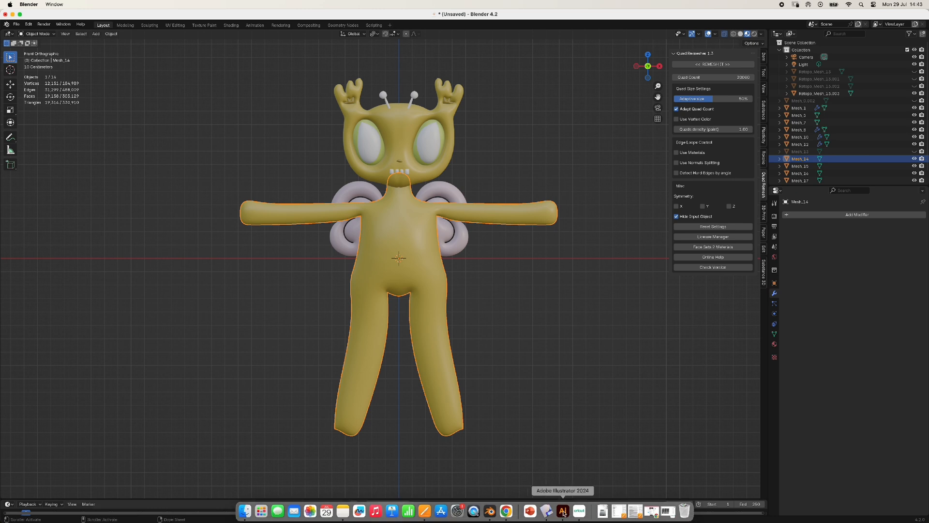
{"action": "left_click", "coordinate": [578, 512]}
{"action": "left_click", "coordinate": [406, 345]}
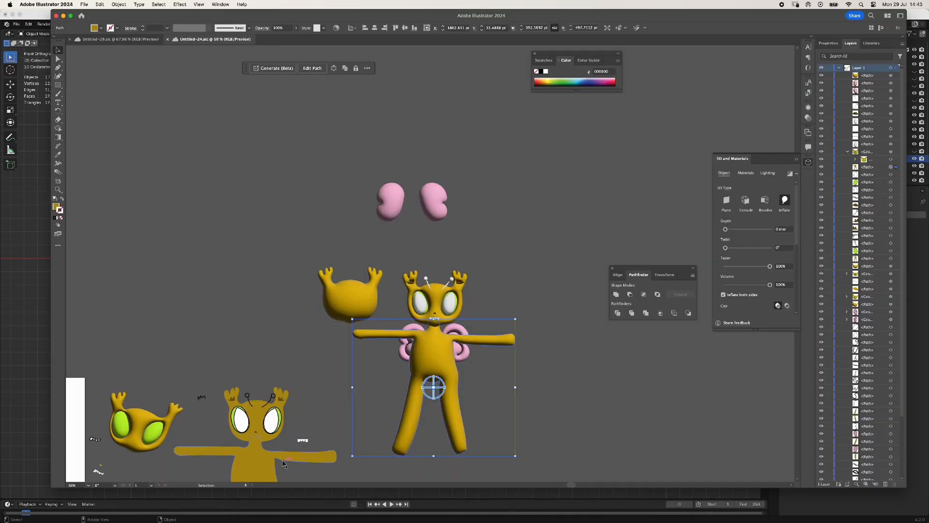
{"action": "left_click", "coordinate": [268, 461]}
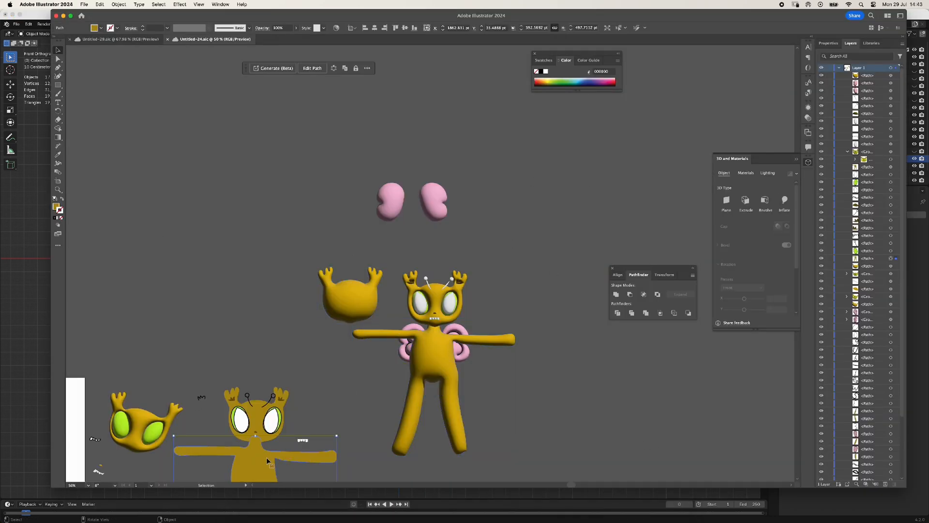
Copy the flat body shape's fill hex code B09014 without changing the color, and return to Blender
{"action": "double_click", "coordinate": [56, 207]}
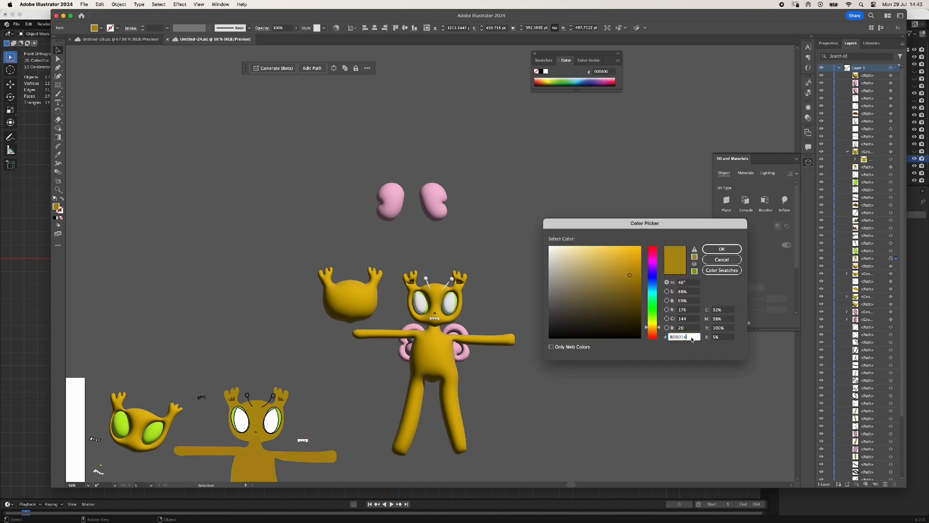
{"action": "left_click", "coordinate": [727, 261]}
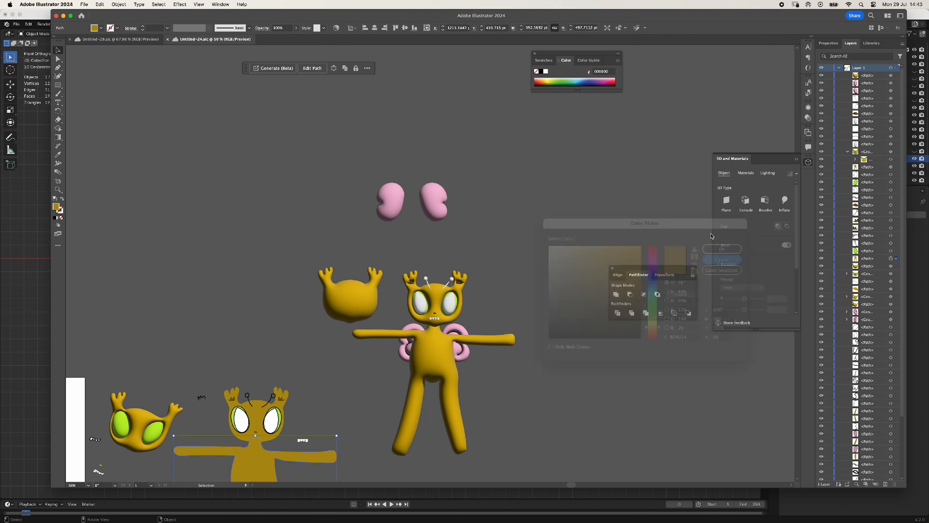
{"action": "left_click", "coordinate": [546, 61]}
{"action": "left_click", "coordinate": [566, 63]}
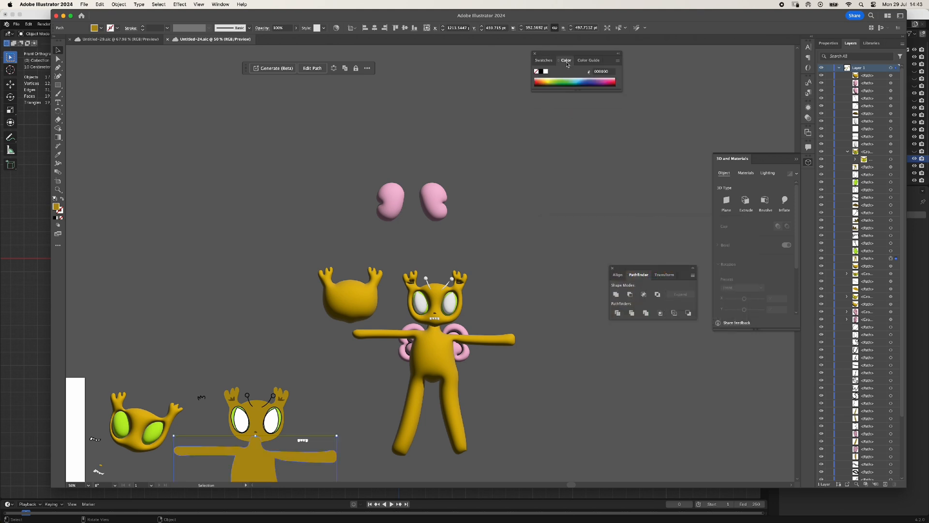
{"action": "left_click", "coordinate": [5, 281]}
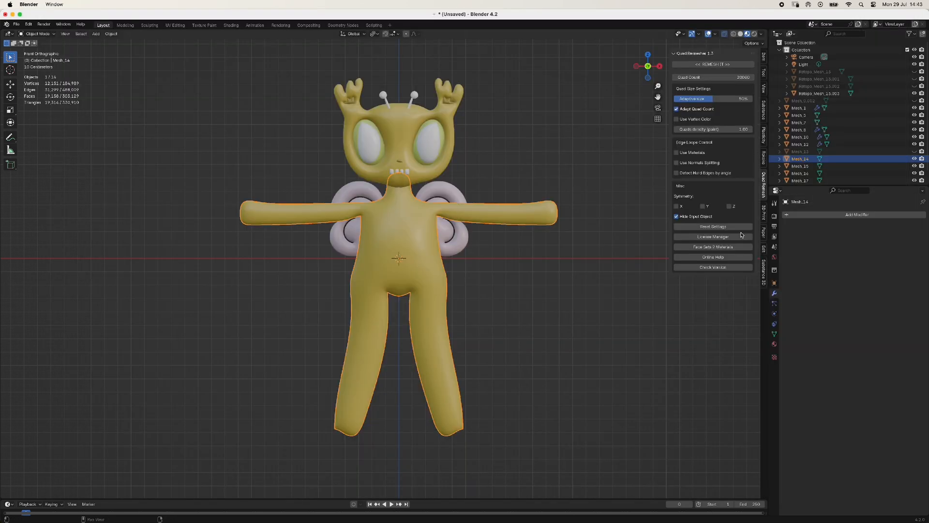
Set the body material's base color to the copied hex B09014 and its roughness to 0
{"action": "left_click", "coordinate": [776, 343]}
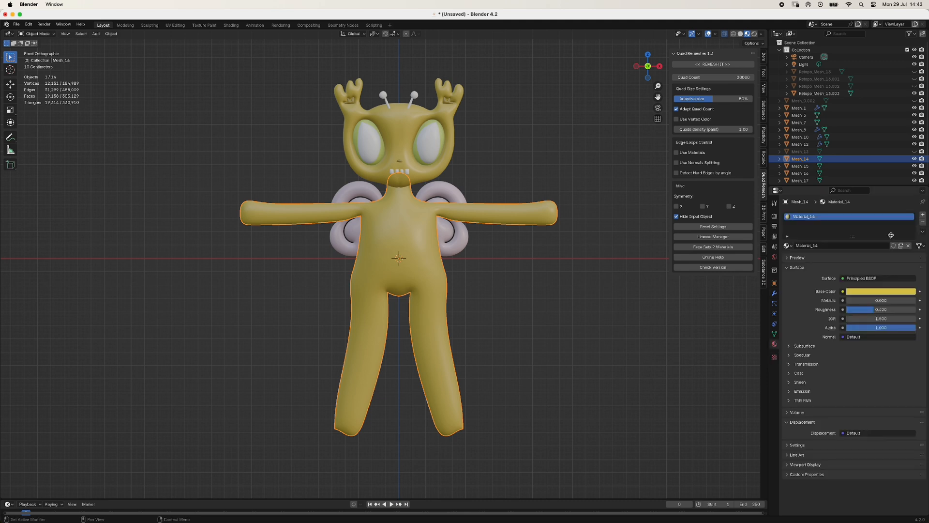
{"action": "left_click", "coordinate": [869, 292]}
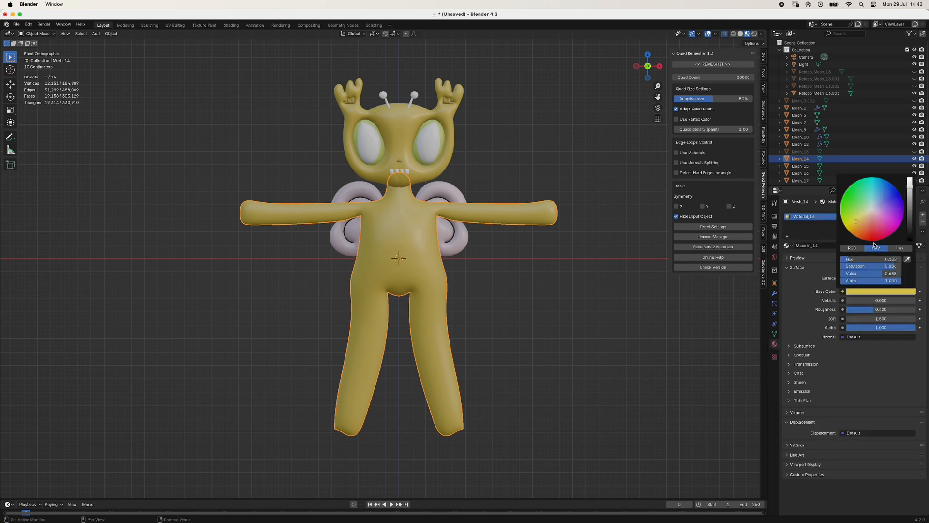
{"action": "left_click", "coordinate": [900, 248]}
{"action": "left_click", "coordinate": [885, 258]}
{"action": "key", "text": "super+v"}
{"action": "key", "text": "Return"}
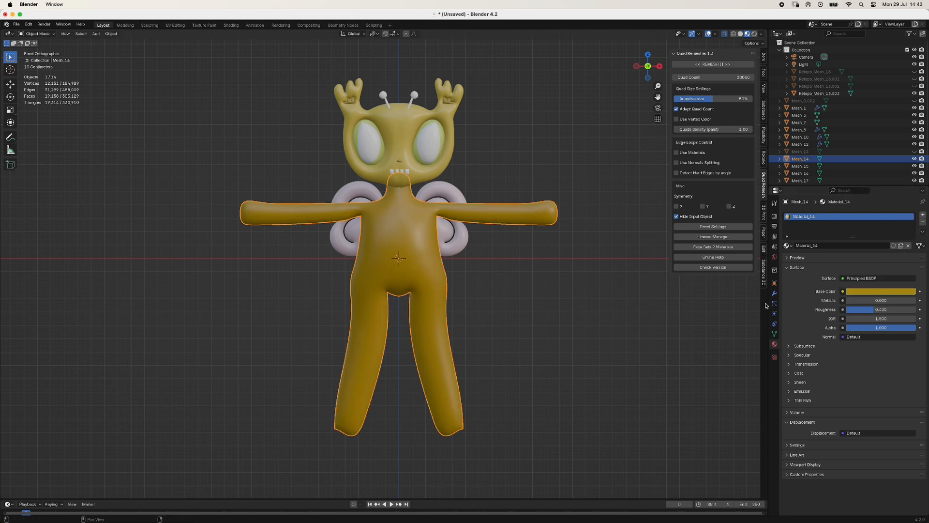
{"action": "left_click_drag", "start_coordinate": [880, 309], "coordinate": [849, 309]}
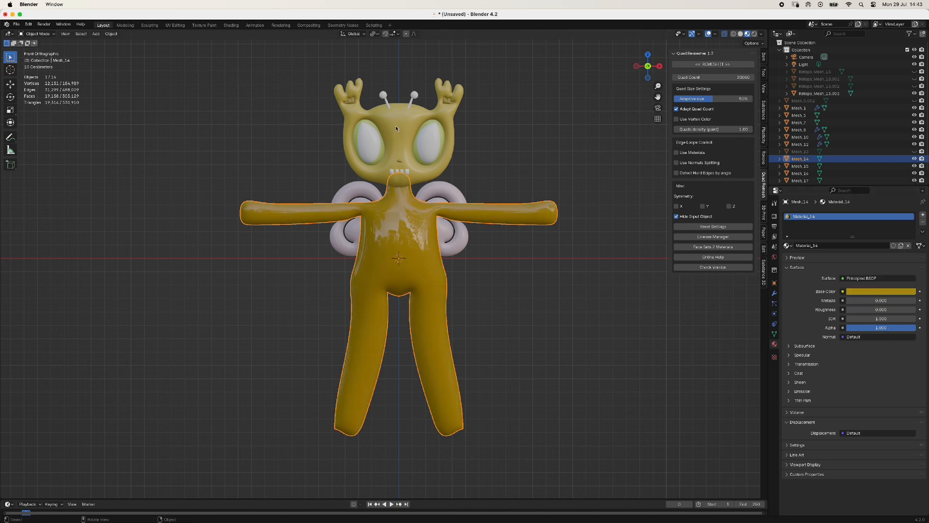
Link the body's material to the head and set the shared material's roughness to 0.5
{"action": "left_click", "coordinate": [409, 140]}
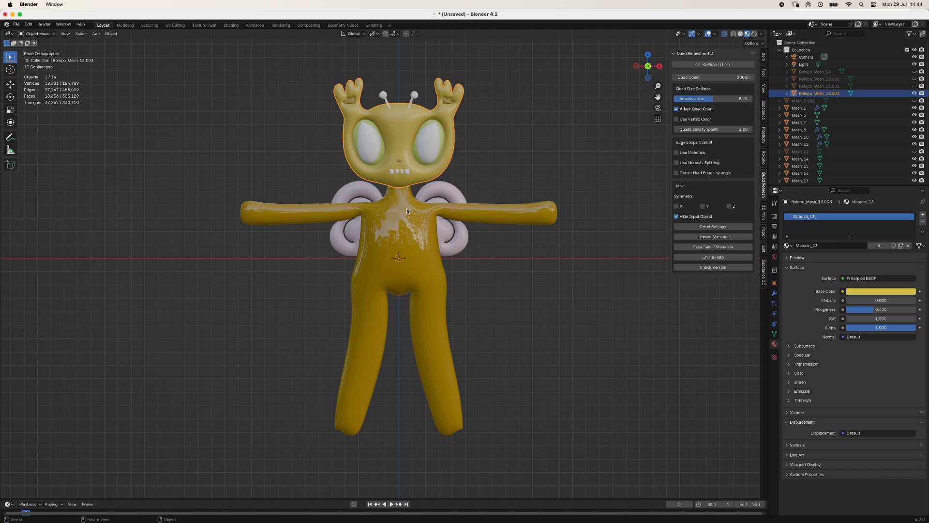
{"action": "left_click", "coordinate": [416, 245], "text": "shift"}
{"action": "key", "text": "ctrl+l"}
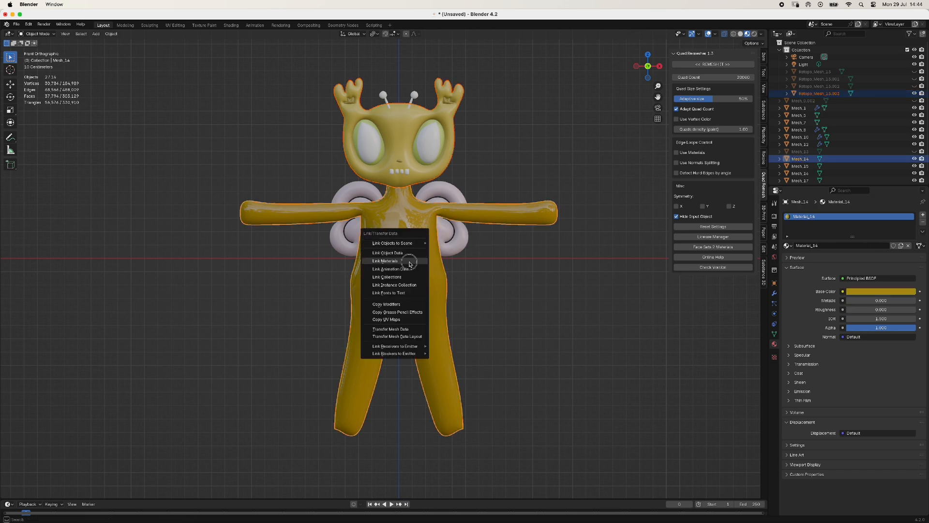
{"action": "left_click", "coordinate": [409, 261]}
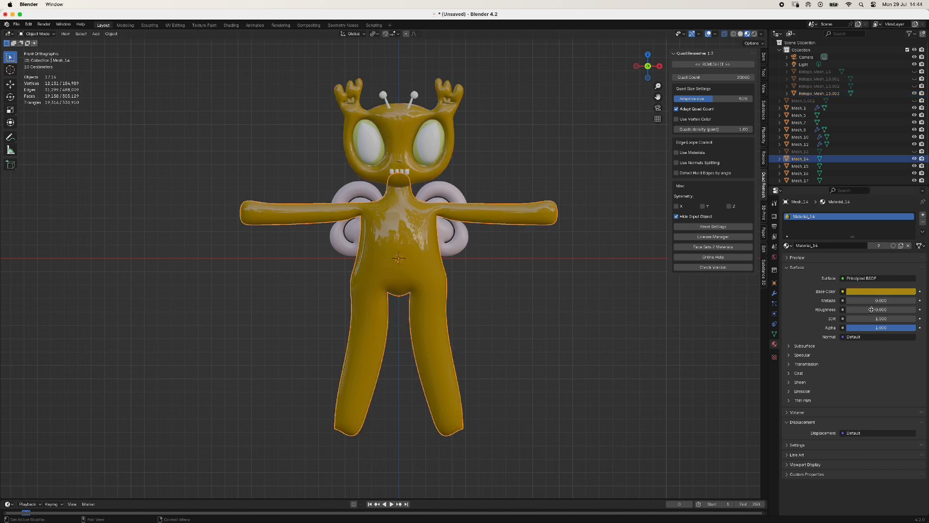
{"action": "left_click_drag", "start_coordinate": [872, 309], "coordinate": [890, 310]}
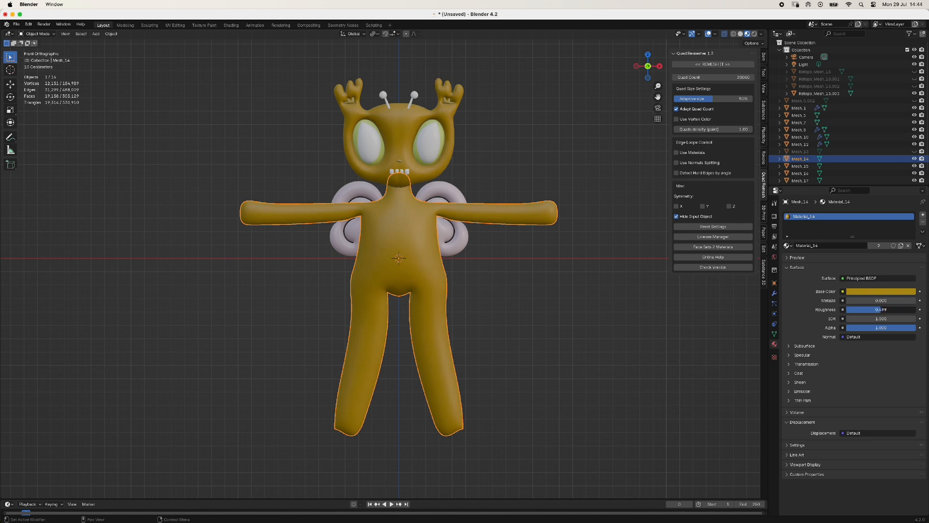
{"action": "left_click", "coordinate": [881, 309]}
{"action": "type", "text": "0.5"}
{"action": "key", "text": "Return"}
Select the 3D alien's green eye rims, switch to Adobe Illustrator and select the green eye shape in the 2D drawing
{"action": "left_click", "coordinate": [431, 141]}
{"action": "left_click", "coordinate": [511, 130]}
{"action": "left_click", "coordinate": [416, 155]}
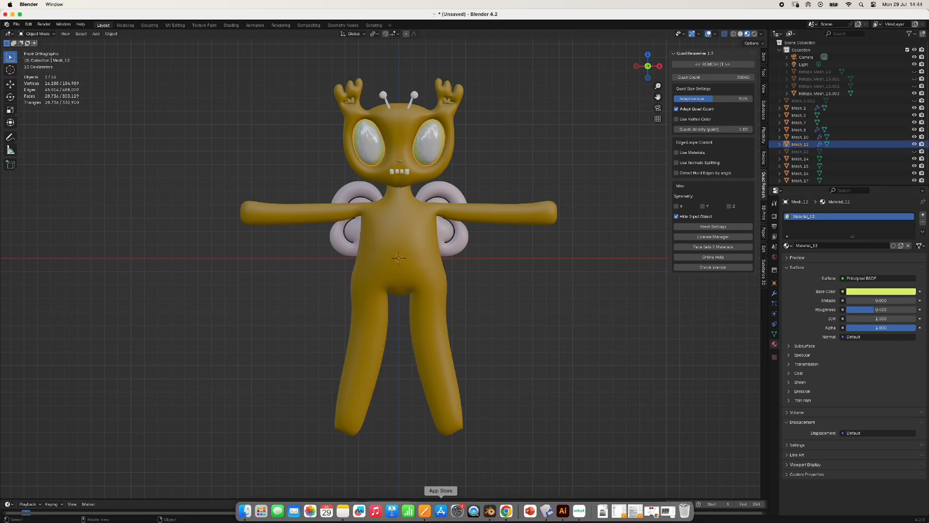
{"action": "left_click", "coordinate": [559, 514]}
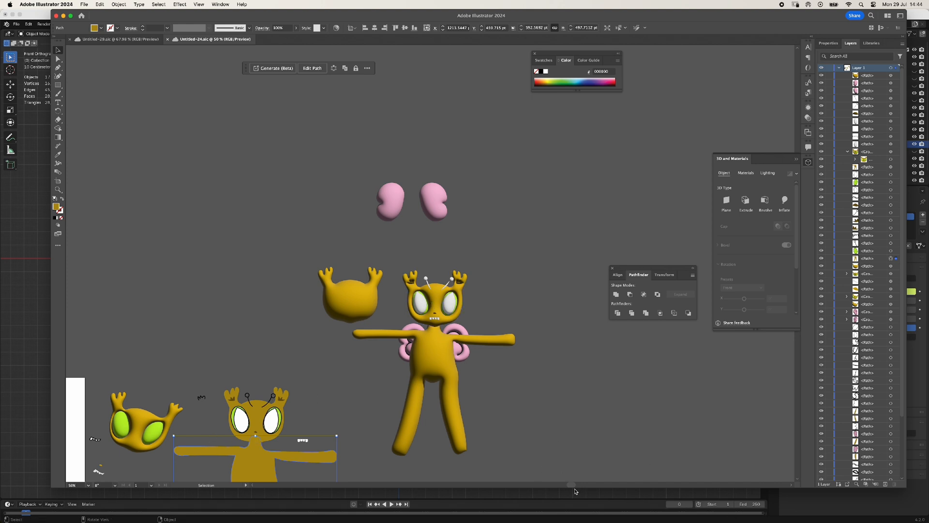
{"action": "scroll", "coordinate": [562, 481], "scroll_direction": "left", "scroll_amount": 10}
{"action": "scroll", "coordinate": [514, 405], "scroll_direction": "down", "scroll_amount": 5}
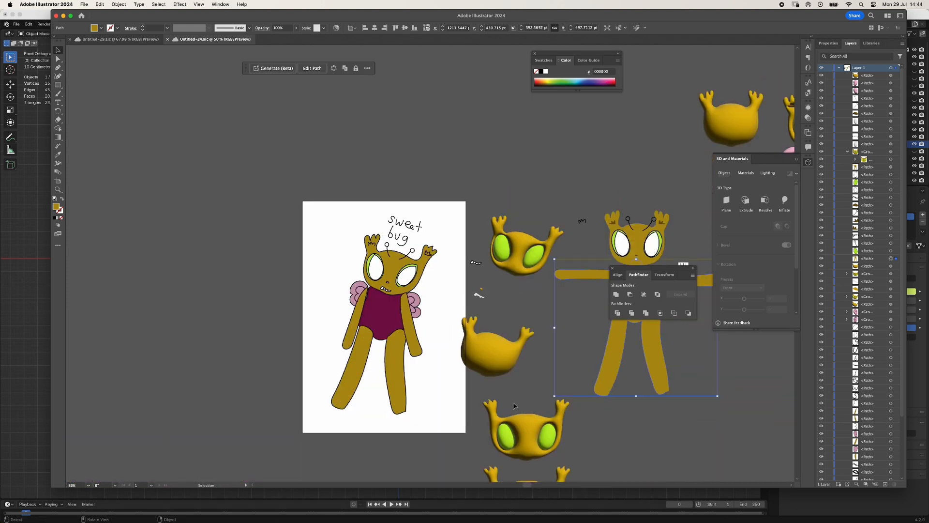
{"action": "scroll", "coordinate": [412, 270], "scroll_direction": "down", "scroll_amount": 1}
{"action": "scroll", "coordinate": [412, 267], "scroll_direction": "up", "scroll_amount": 3, "text": "alt"}
{"action": "left_click", "coordinate": [423, 241]}
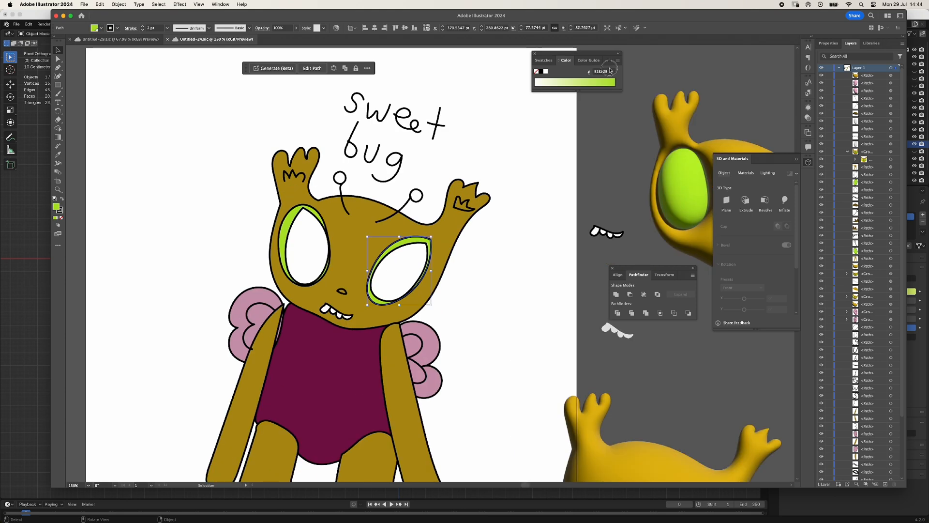
Copy the green eye shape's hex code, return to Blender and set the eye rim material's base color to B1E22B
{"action": "left_click", "coordinate": [609, 71]}
{"action": "double_click", "coordinate": [608, 74]}
{"action": "key", "text": "super+c"}
{"action": "left_click", "coordinate": [25, 306]}
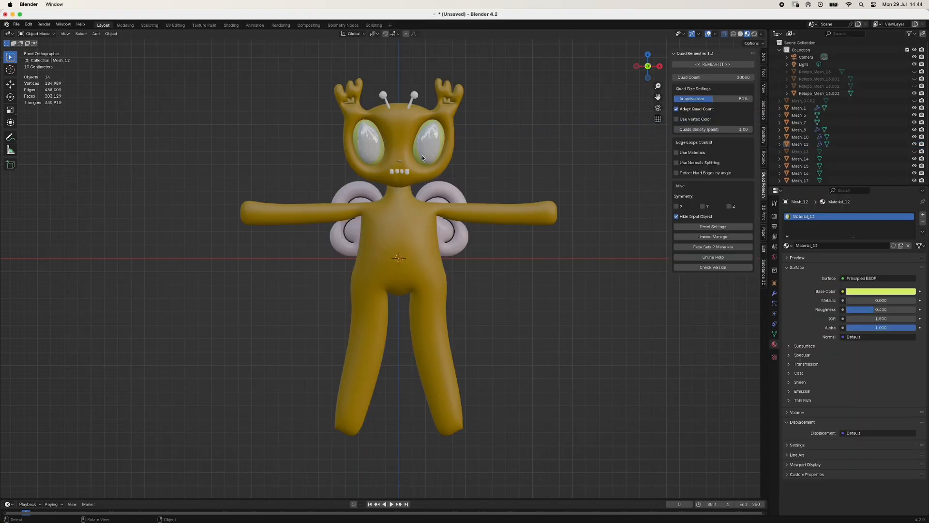
{"action": "left_click", "coordinate": [883, 291]}
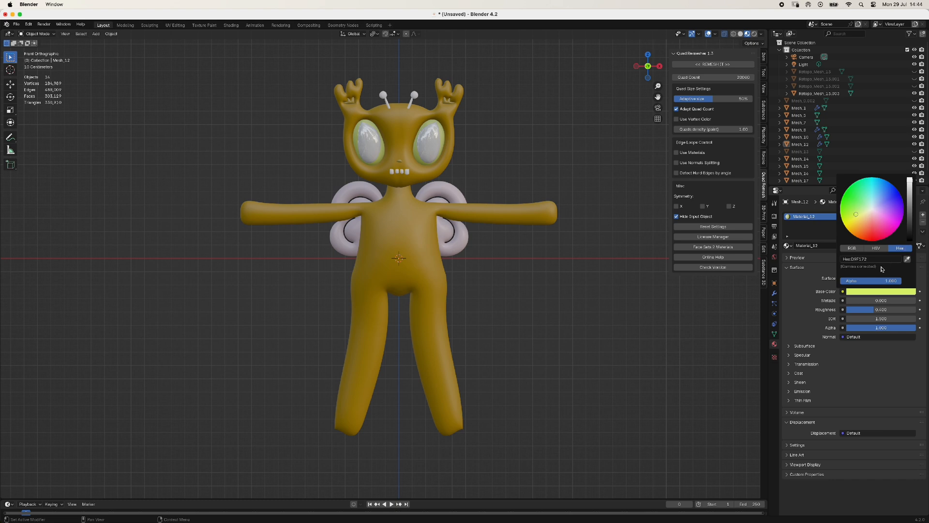
{"action": "left_click", "coordinate": [881, 259]}
{"action": "key", "text": "super+v"}
{"action": "key", "text": "Return"}
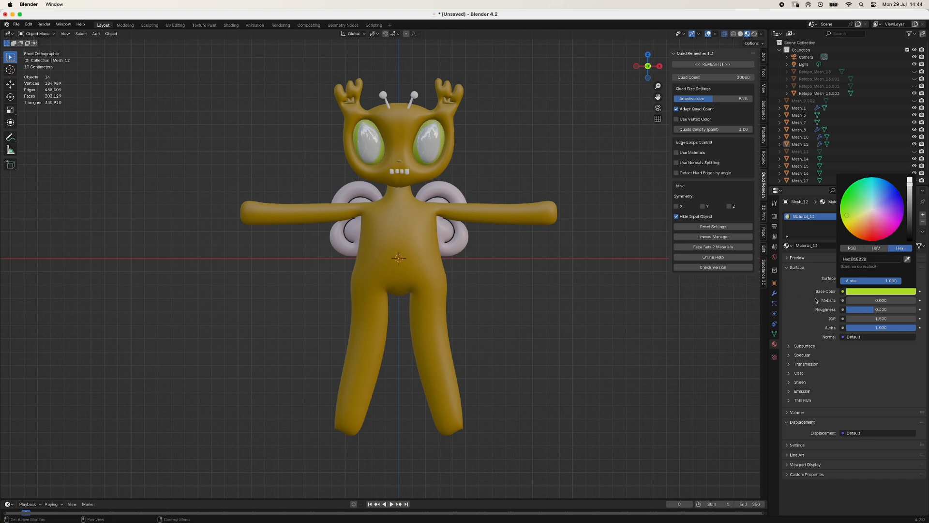
Link the antenna ball's glossy white material to the antenna stems
{"action": "left_click", "coordinate": [410, 103]}
{"action": "left_click", "coordinate": [414, 95], "text": "shift"}
{"action": "key", "text": "ctrl+l"}
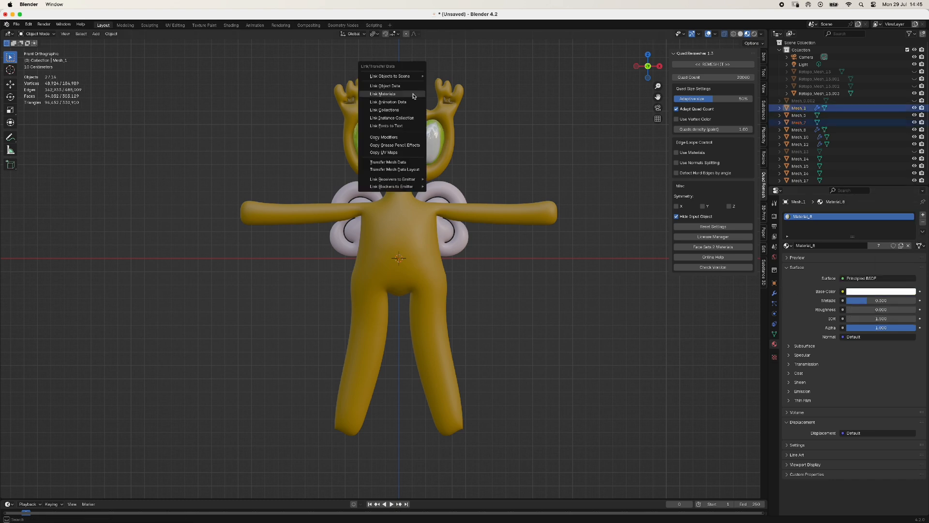
{"action": "left_click", "coordinate": [414, 95]}
{"action": "left_click", "coordinate": [506, 168]}
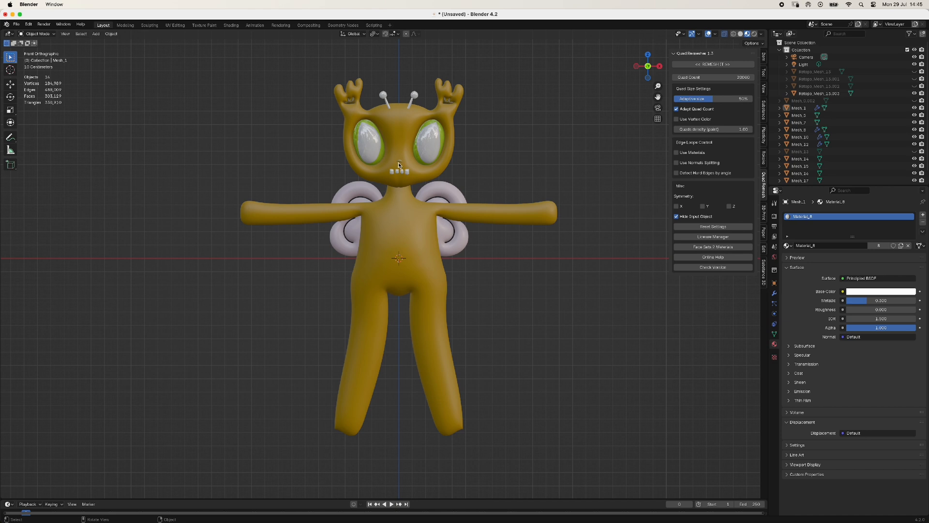
Link the dark material of the hand details to the nose
{"action": "left_click", "coordinate": [399, 164]}
{"action": "left_click", "coordinate": [450, 103], "text": "shift"}
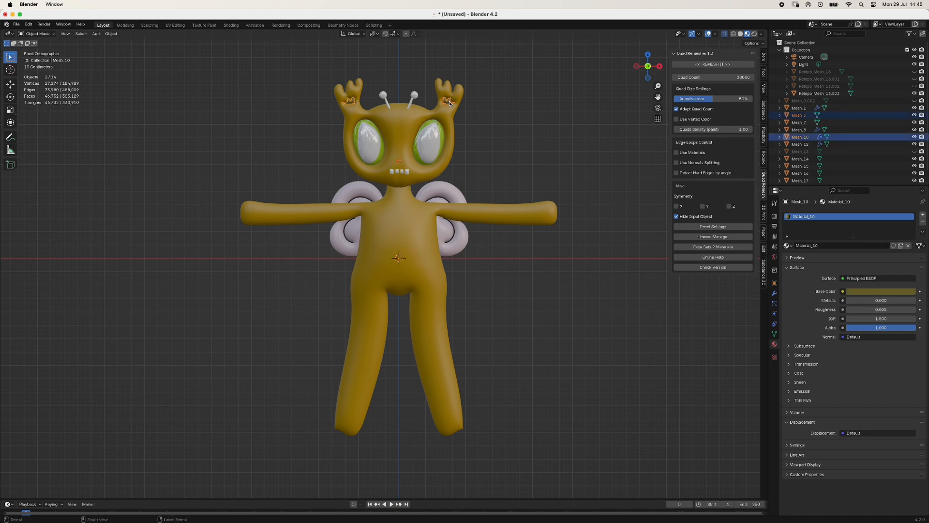
{"action": "key", "text": "ctrl+l"}
{"action": "left_click", "coordinate": [449, 103]}
{"action": "left_click", "coordinate": [518, 144]}
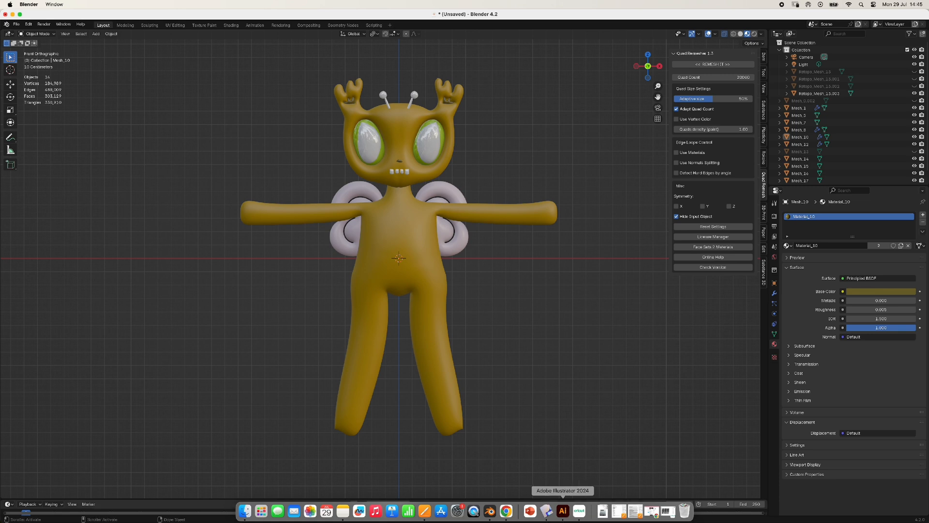
Switch to Adobe Illustrator, copy the fill hex code of the 2D drawing's pink wing and return to Blender
{"action": "left_click", "coordinate": [563, 512]}
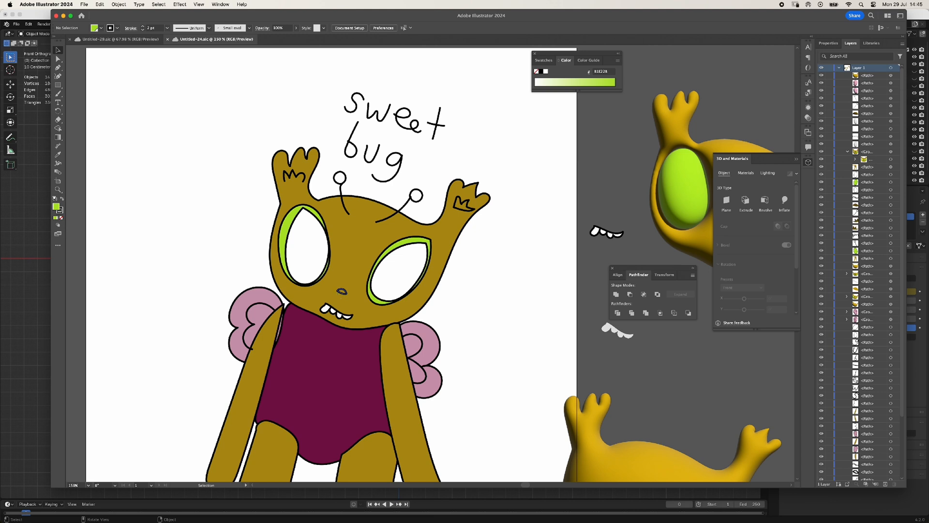
{"action": "left_click", "coordinate": [430, 343]}
{"action": "left_click", "coordinate": [611, 75]}
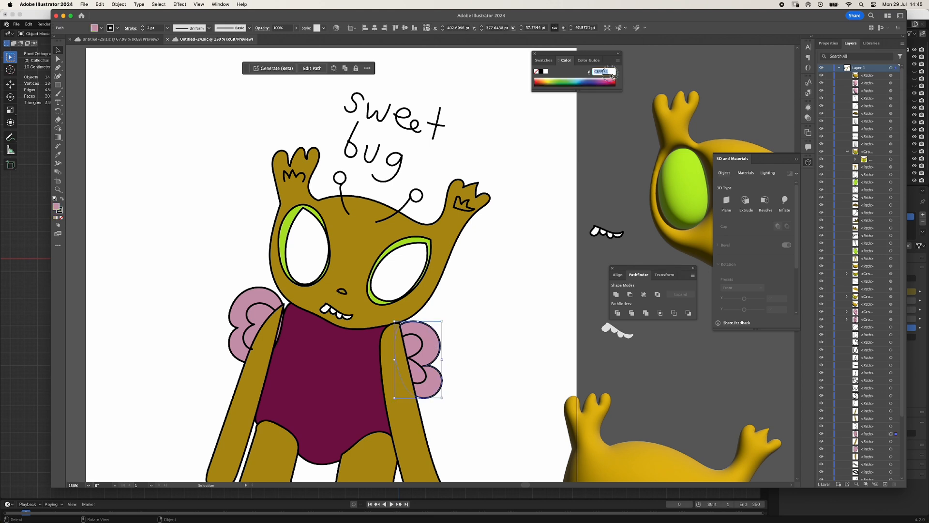
{"action": "key", "text": "super+Tab"}
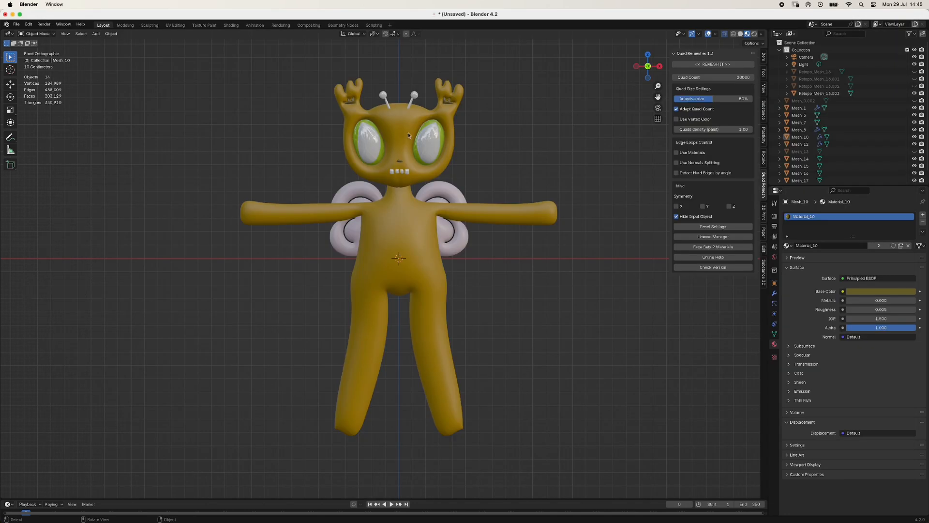
Set the base color of the wing on the character's left to the copied pink hex code
{"action": "left_click", "coordinate": [451, 196]}
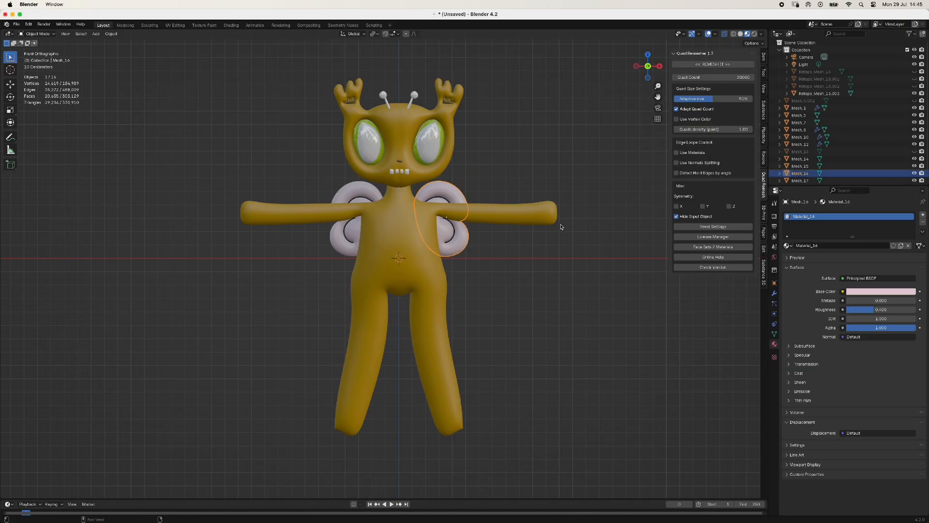
{"action": "left_click", "coordinate": [871, 292]}
{"action": "left_click", "coordinate": [875, 262]}
{"action": "key", "text": "super+v"}
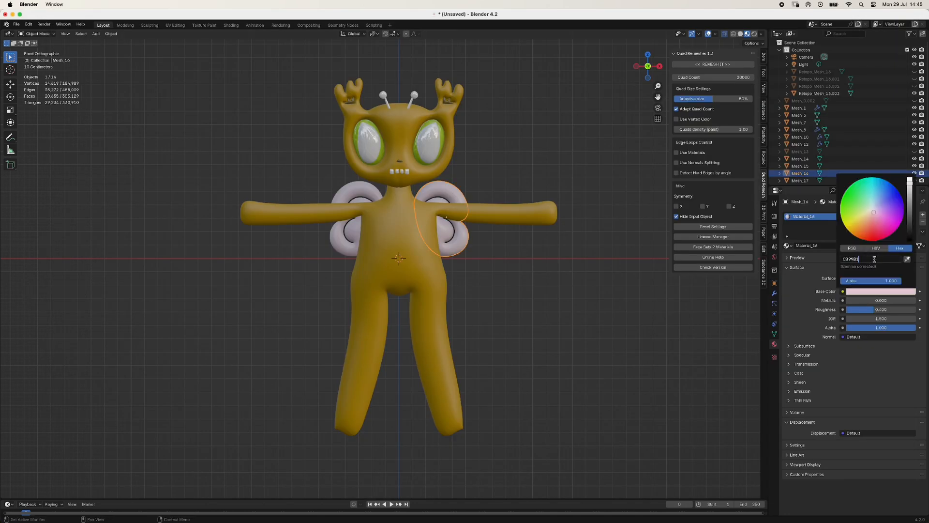
{"action": "key", "text": "Return"}
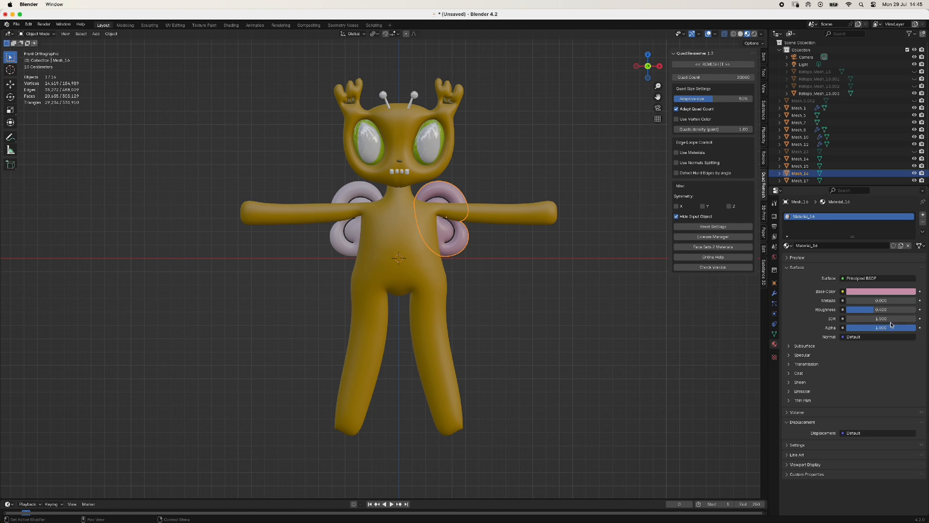
Set the pink wing material's roughness to 0 and its metallic value to 0.4
{"action": "mouse_move", "coordinate": [861, 308]}
{"action": "left_mouse_down"}
{"action": "mouse_move", "coordinate": [847, 309]}
{"action": "mouse_move", "coordinate": [915, 300]}
{"action": "mouse_move", "coordinate": [876, 300]}
{"action": "left_mouse_up"}
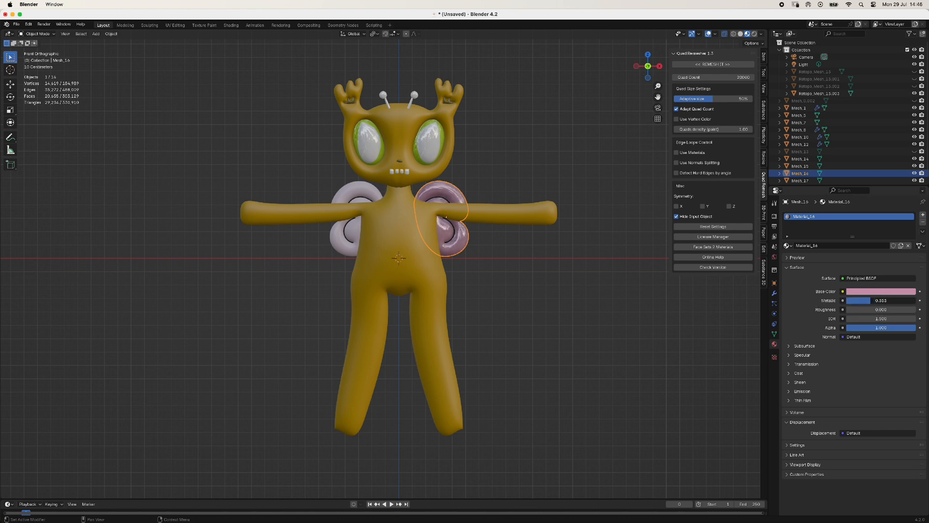
{"action": "left_click", "coordinate": [871, 300]}
{"action": "type", "text": "0.4"}
{"action": "key", "text": "Return"}
Link the glossy pink wing material to the opposite wing
{"action": "left_click", "coordinate": [373, 195]}
{"action": "left_click", "coordinate": [459, 198], "text": "shift"}
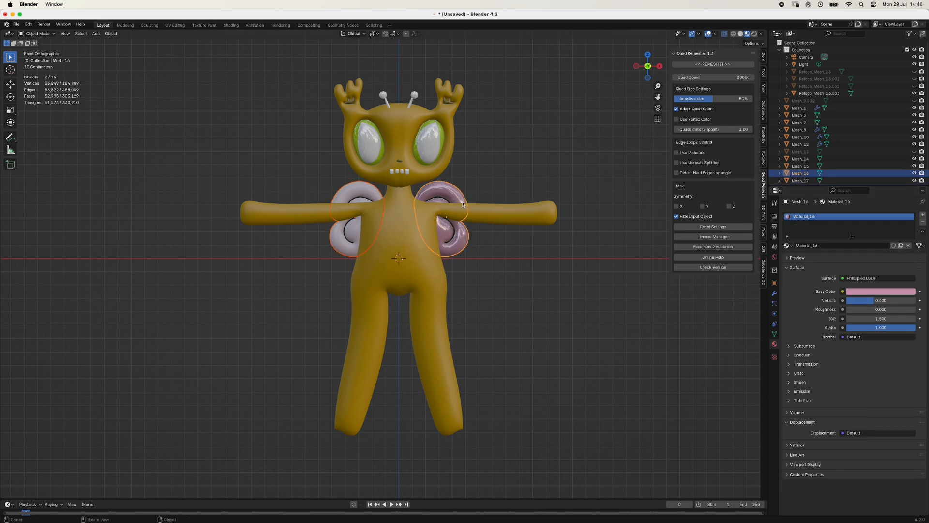
{"action": "key", "text": "ctrl+l"}
{"action": "left_click", "coordinate": [463, 202]}
{"action": "left_click", "coordinate": [497, 265]}
Remove the leftover pale material slot Material_1.001 from the opposite wing, leaving only the linked pink material
{"action": "middle_click_drag", "start_coordinate": [497, 265], "coordinate": [424, 245]}
{"action": "scroll", "coordinate": [424, 244], "scroll_direction": "up", "scroll_amount": 2}
{"action": "left_click", "coordinate": [420, 234]}
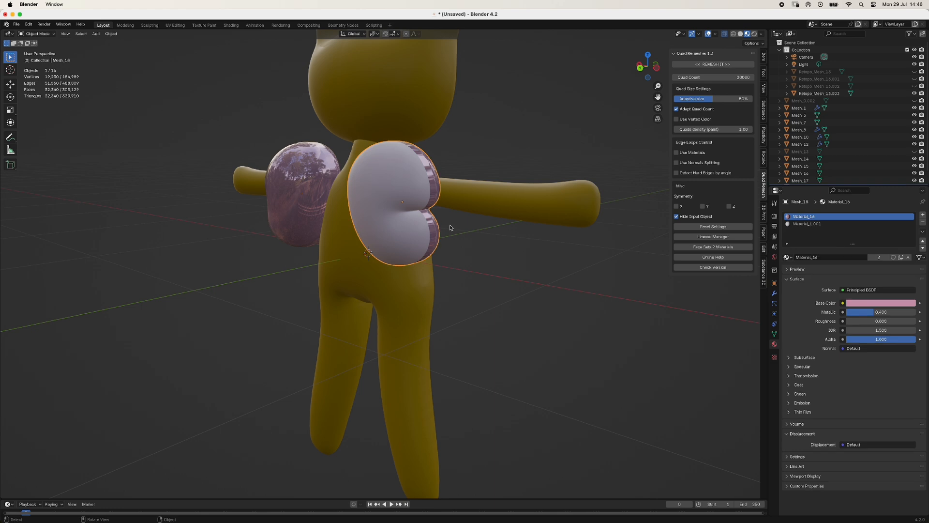
{"action": "left_click", "coordinate": [393, 187]}
{"action": "left_click", "coordinate": [393, 188]}
{"action": "left_click", "coordinate": [913, 224]}
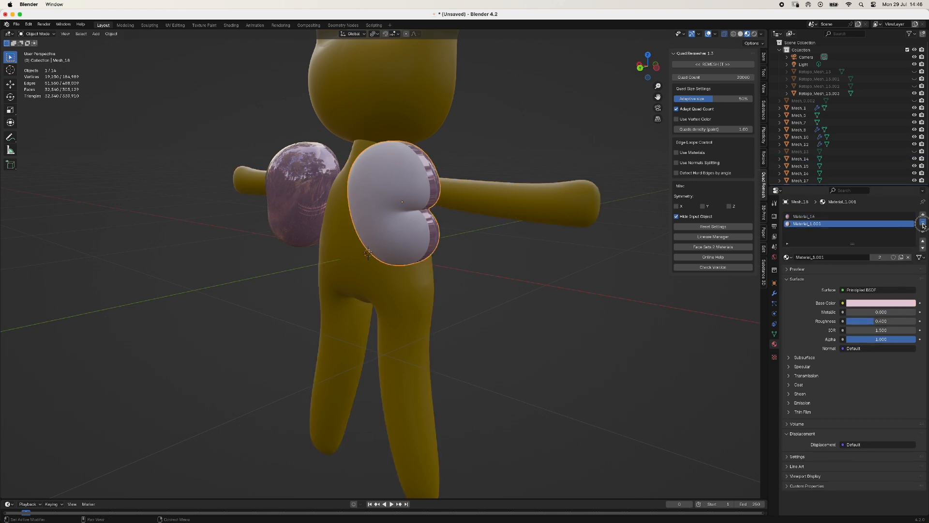
{"action": "left_click", "coordinate": [923, 224]}
{"action": "left_click", "coordinate": [596, 327]}
Try a freehand rotation of the first pink wing from above and undo it
{"action": "middle_click_drag", "start_coordinate": [597, 328], "coordinate": [660, 379]}
{"action": "left_click", "coordinate": [313, 335]}
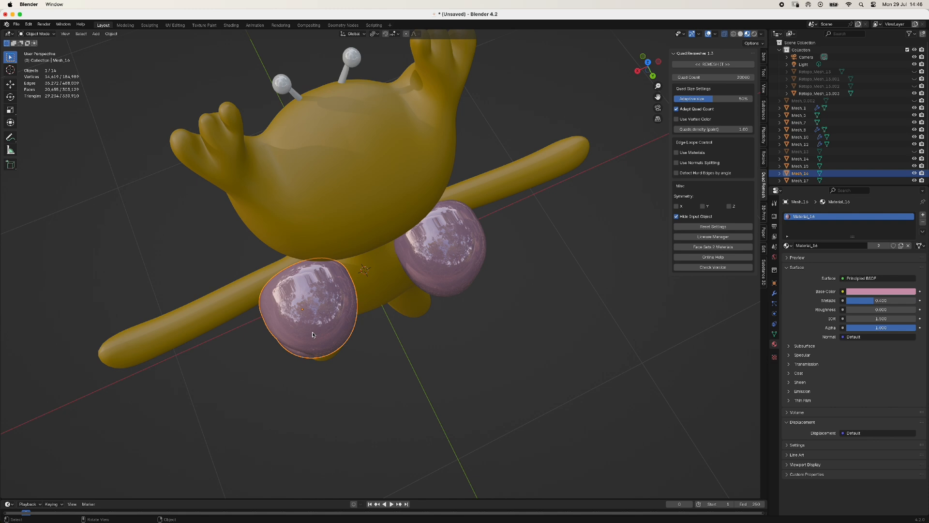
{"action": "key", "text": "r"}
{"action": "left_click", "coordinate": [331, 340]}
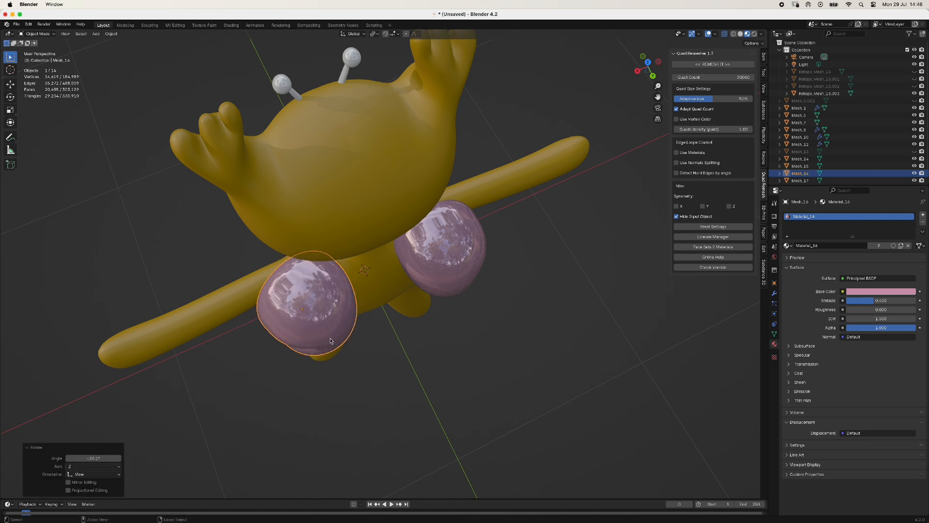
{"action": "key", "text": "super+z"}
Set the pivot point to the 3D Cursor and rotate the first wing with its inner swirl by -20° in top view
{"action": "key", "text": "F3"}
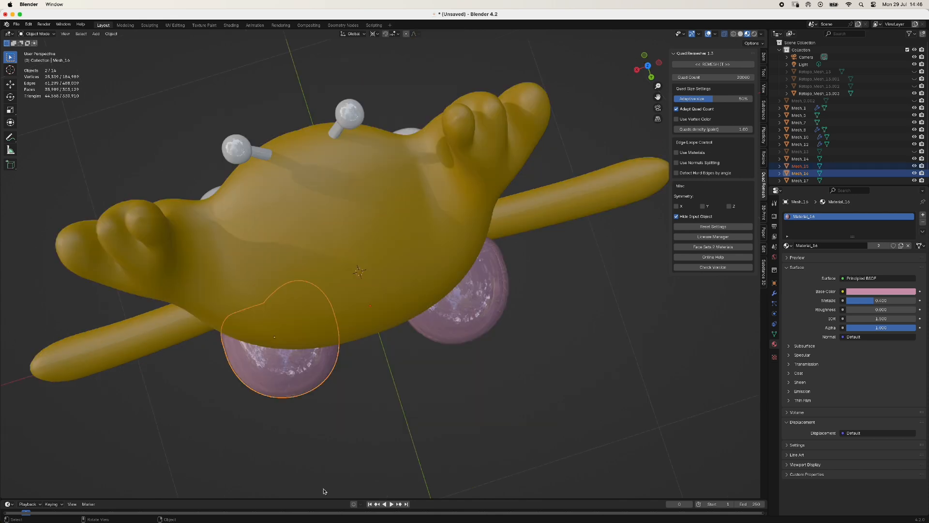
{"action": "key", "text": "KP_7"}
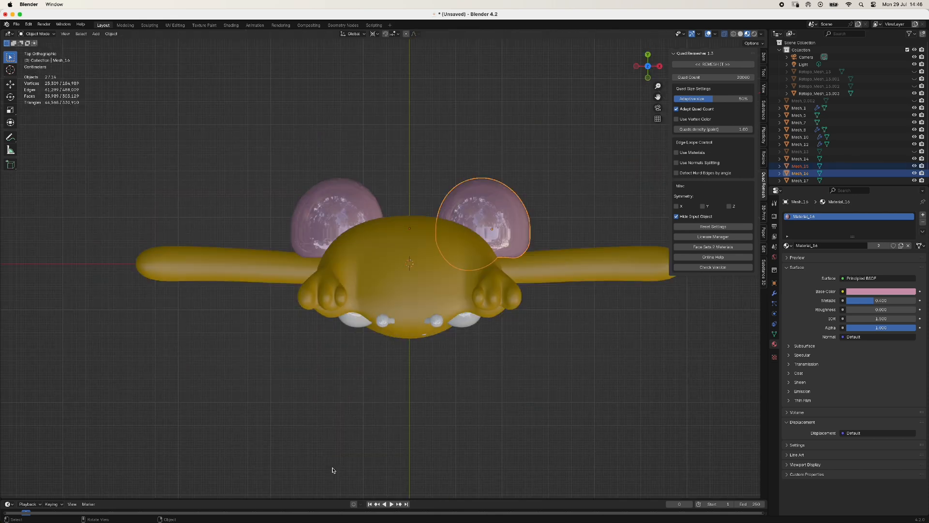
{"action": "key", "text": "r"}
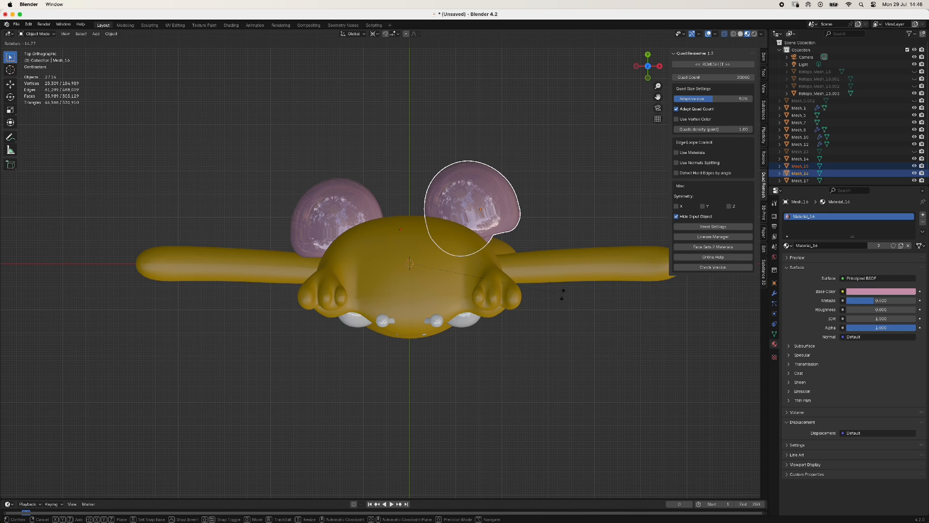
{"action": "type", "text": "-20"}
{"action": "key", "text": "Return"}
{"action": "key", "text": "KP_1"}
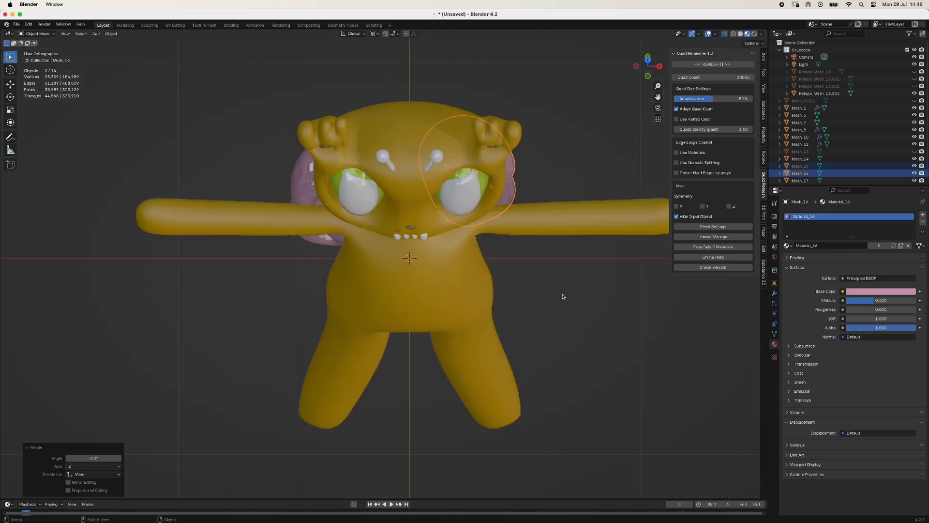
{"action": "left_click", "coordinate": [563, 297]}
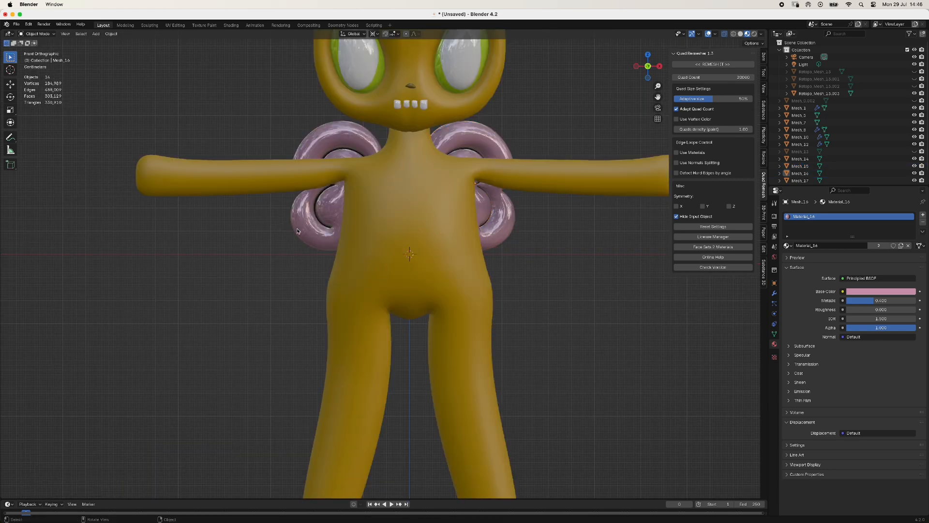
Rotate the opposite wing with its inner swirl by 20° around the 3D cursor in top view
{"action": "left_click", "coordinate": [316, 209]}
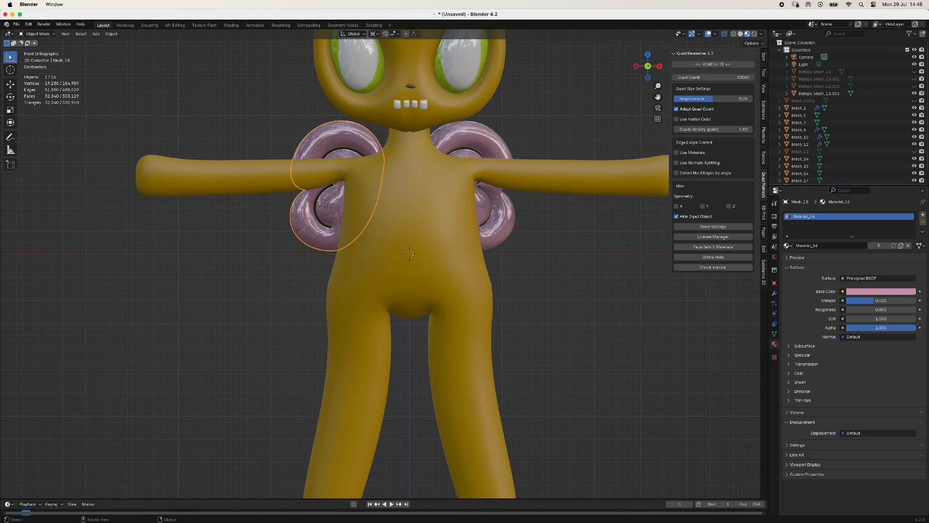
{"action": "left_click", "coordinate": [326, 225], "text": "shift"}
{"action": "key", "text": "F3"}
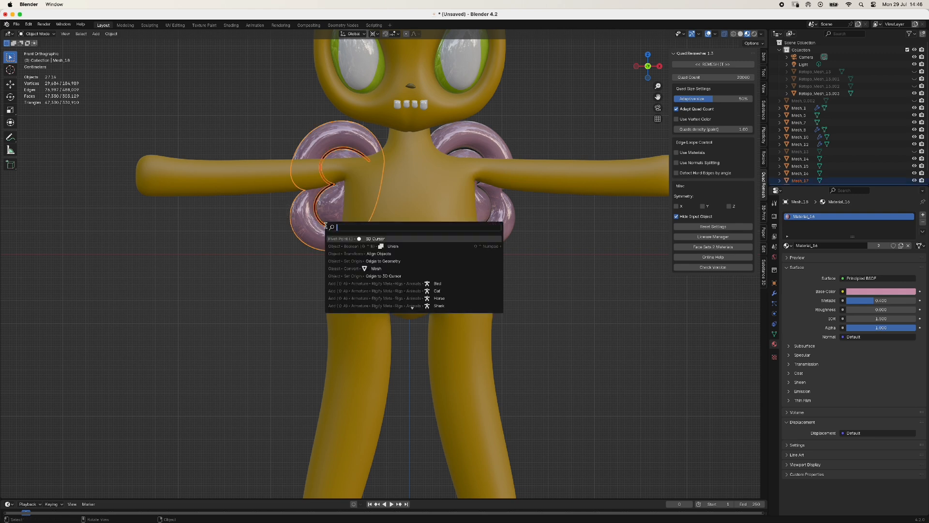
{"action": "left_click", "coordinate": [374, 240]}
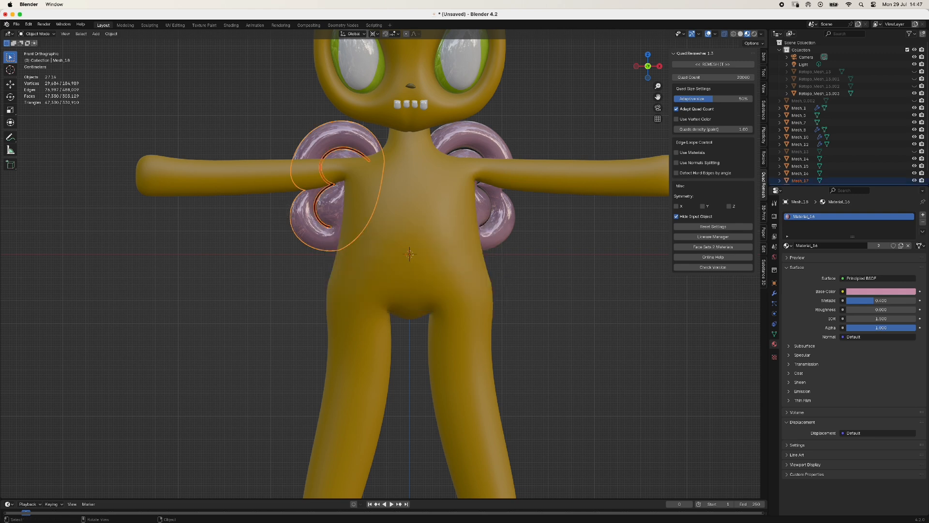
{"action": "key", "text": "KP_7"}
{"action": "type", "text": "r"}
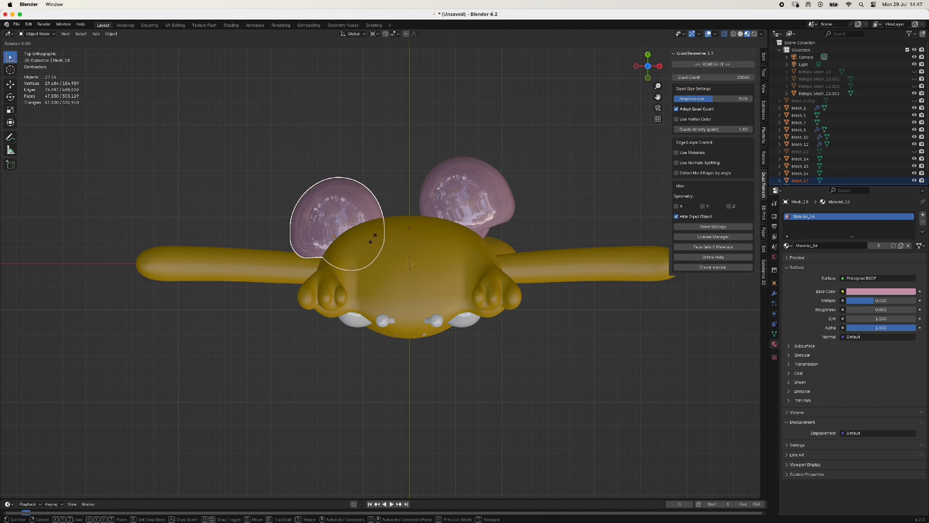
{"action": "type", "text": "20"}
{"action": "key", "text": "Return"}
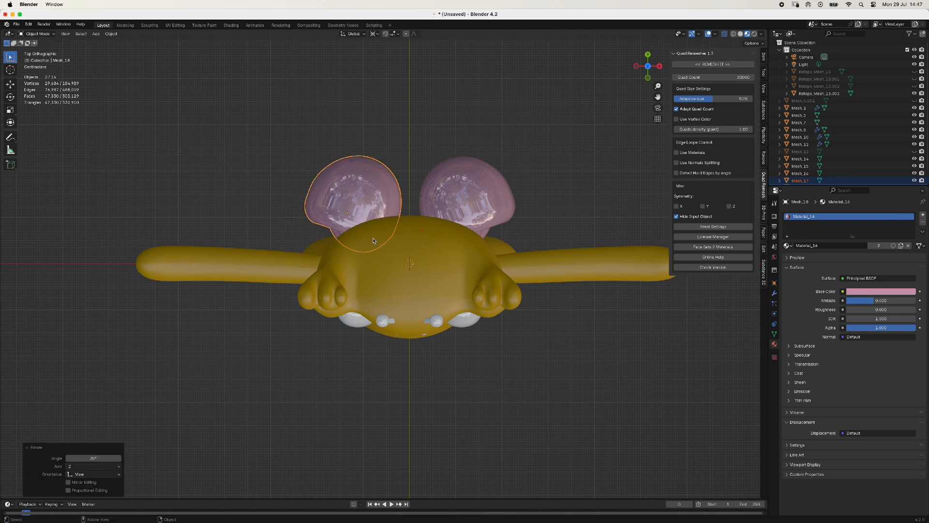
{"action": "key", "text": "KP_1"}
Scale the mesh of the wing just rotated by 0.7 along its local Y axis in Edit Mode
{"action": "middle_click_drag", "start_coordinate": [364, 138], "coordinate": [360, 300]}
{"action": "left_click", "coordinate": [360, 301]}
{"action": "middle_click_drag", "start_coordinate": [455, 303], "coordinate": [428, 316]}
{"action": "key", "text": "Tab"}
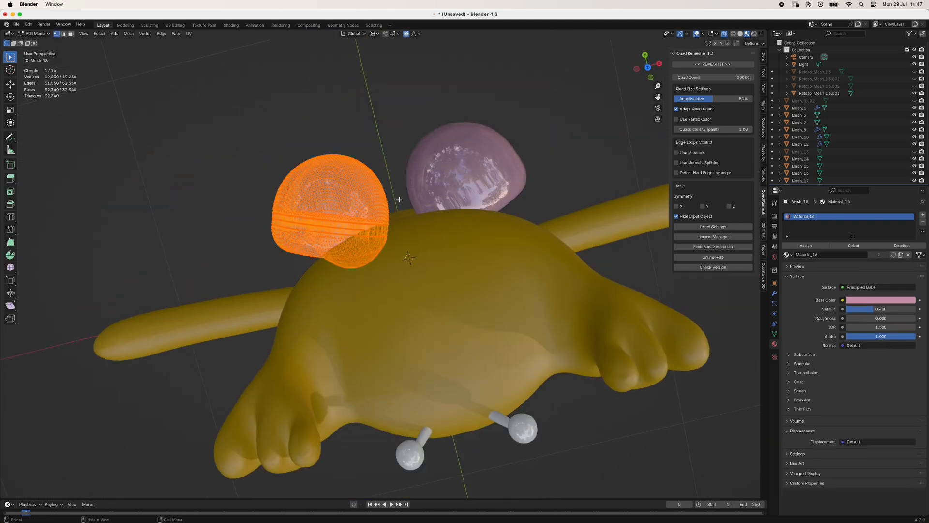
{"action": "key", "text": "s"}
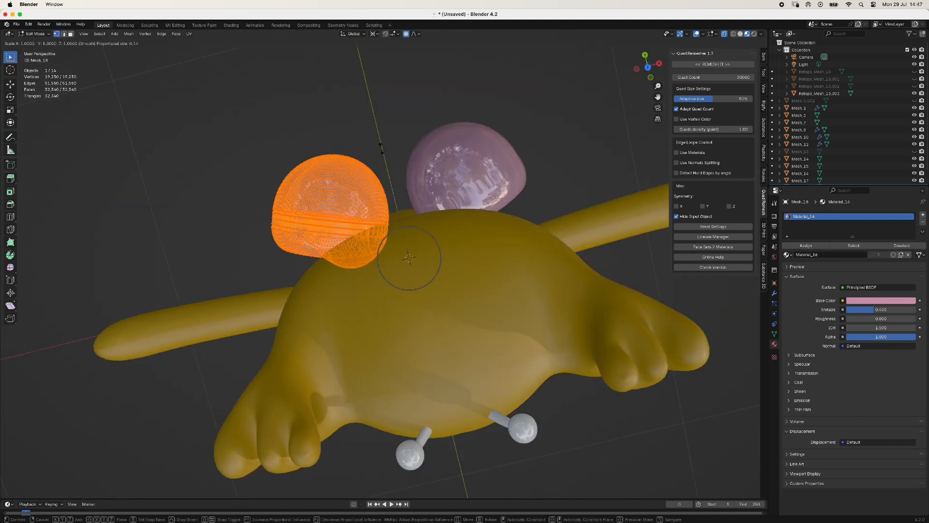
{"action": "key", "text": "y"}
{"action": "key", "text": "y"}
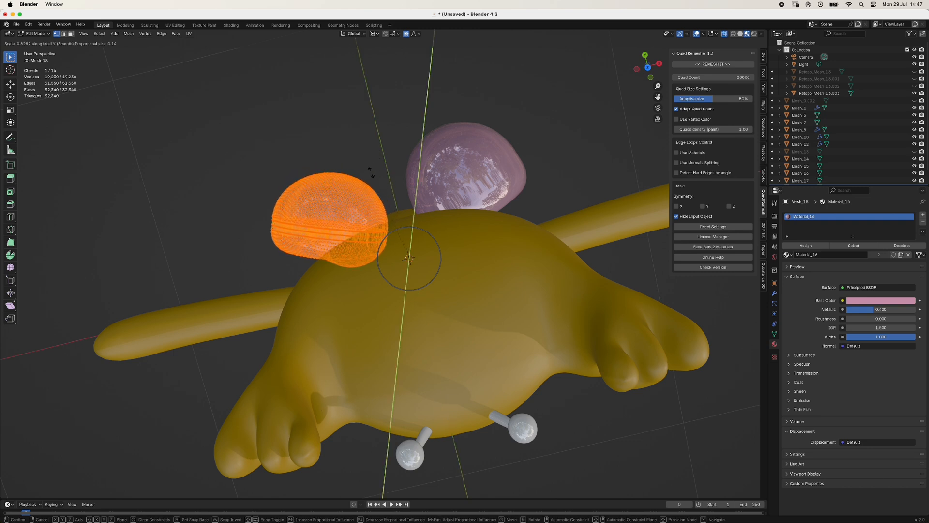
{"action": "type", "text": "0.7"}
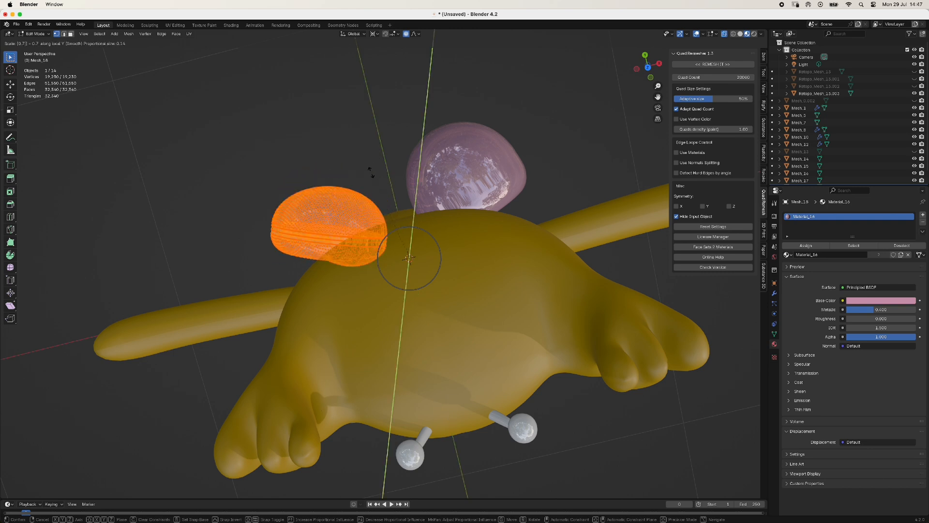
{"action": "key", "text": "Return"}
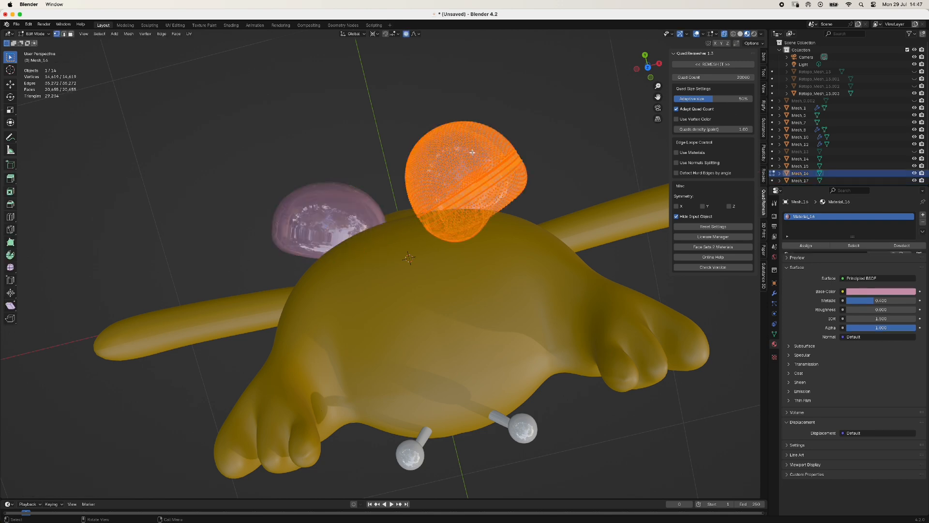
Flatten the first wing's mesh along its local Y axis to match the other wing, and return to Object Mode
{"action": "key", "text": "alt+q"}
{"action": "key", "text": "s"}
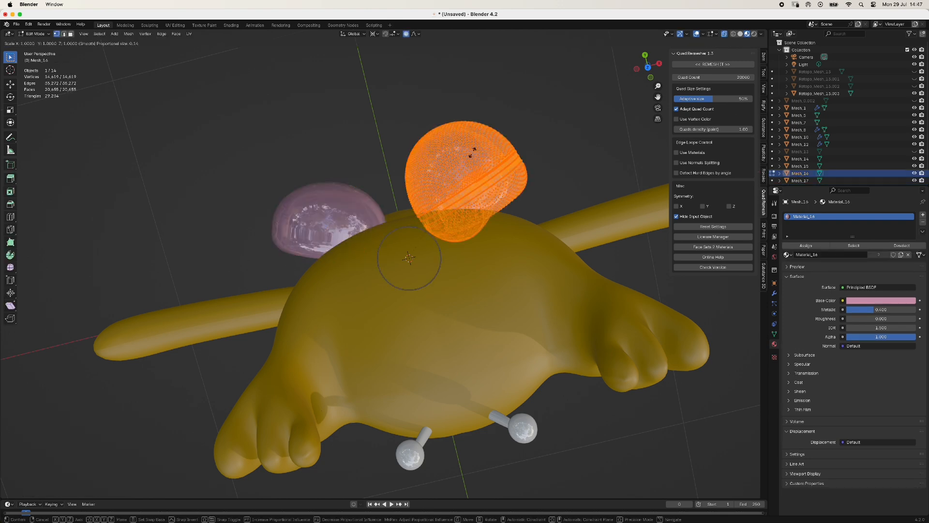
{"action": "key", "text": "y"}
{"action": "key", "text": "y"}
{"action": "type", "text": "0."}
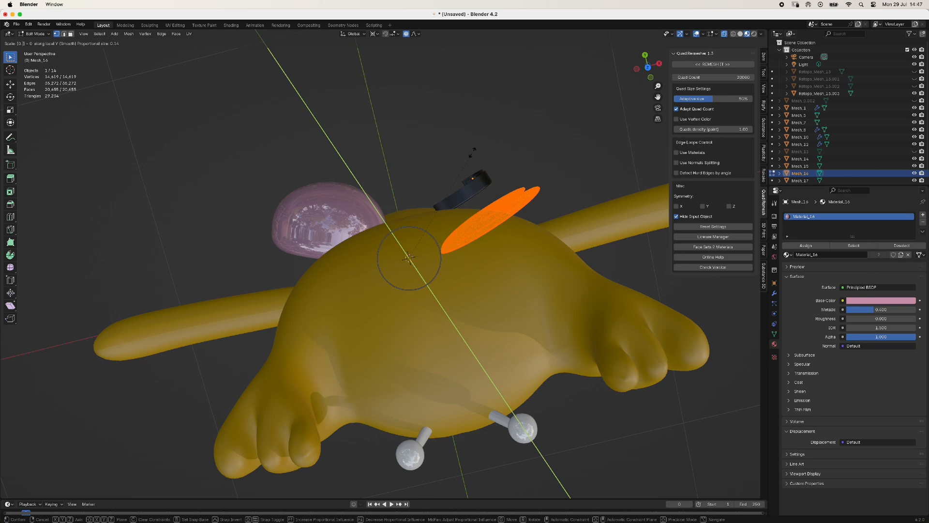
{"action": "type", "text": "95"}
{"action": "key", "text": "Return"}
{"action": "key", "text": "Tab"}
{"action": "key", "text": "KP_1"}
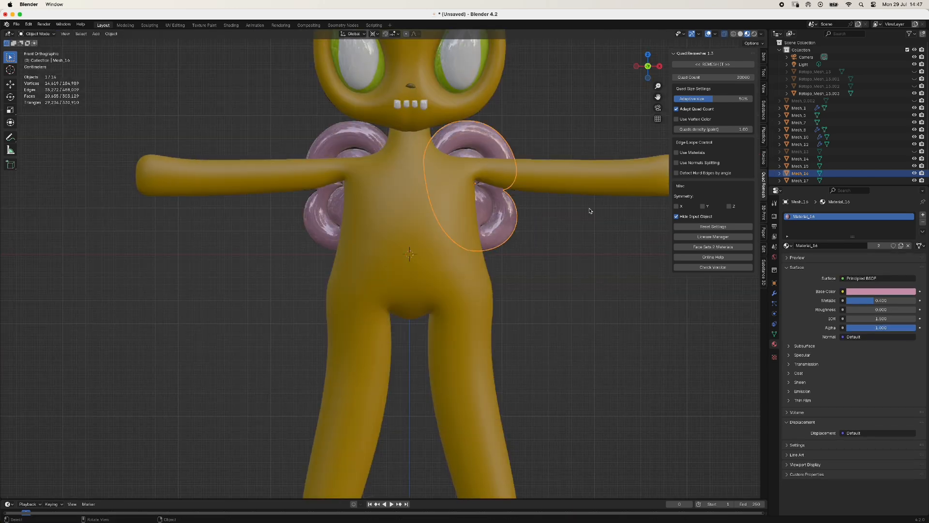
{"action": "left_click", "coordinate": [583, 305]}
{"action": "scroll", "coordinate": [582, 304], "scroll_direction": "down", "scroll_amount": 3}
{"action": "middle_click_drag", "start_coordinate": [583, 305], "coordinate": [570, 320]}
{"action": "scroll", "coordinate": [481, 295], "scroll_direction": "up", "scroll_amount": 5}
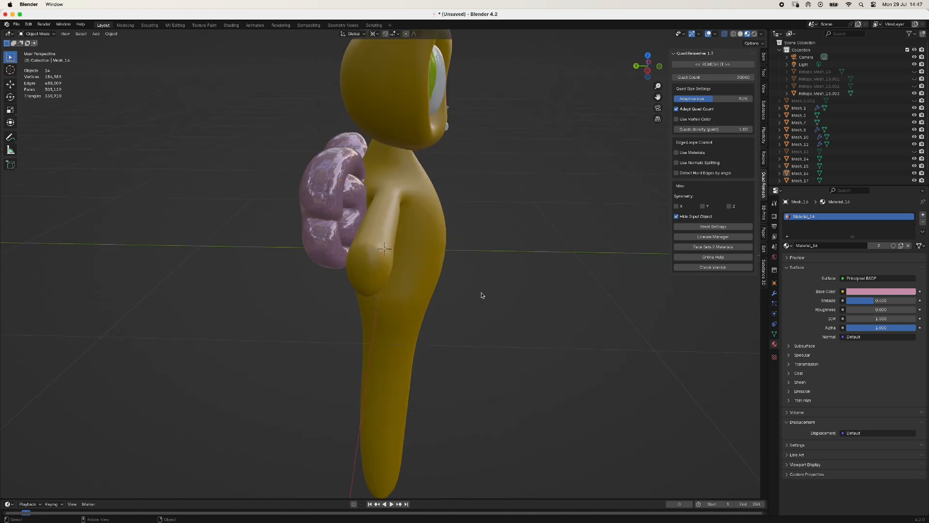
{"action": "middle_click_drag", "start_coordinate": [482, 295], "coordinate": [699, 289]}
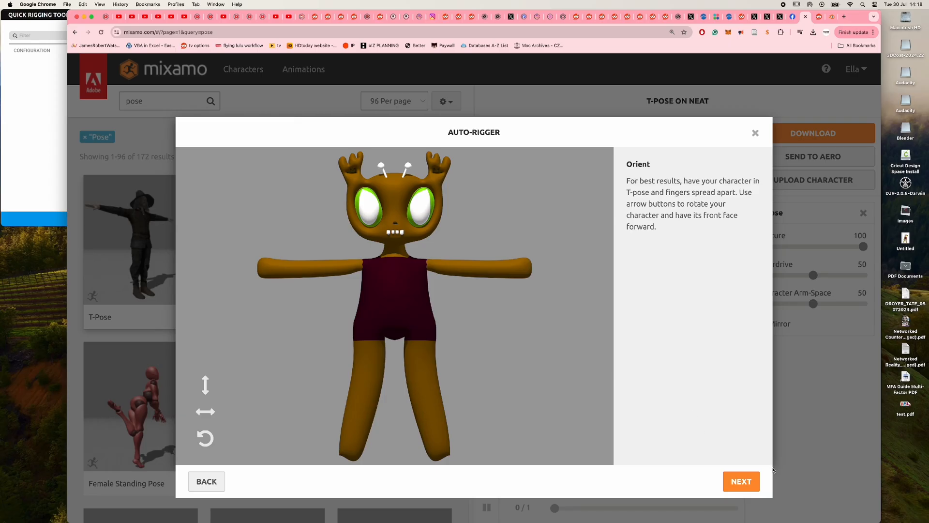
In Mixamo's Auto-Rigger, place the chin, wrist, elbow, knee and groin markers symmetrically on the character and start the rigging
{"action": "left_click", "coordinate": [742, 487]}
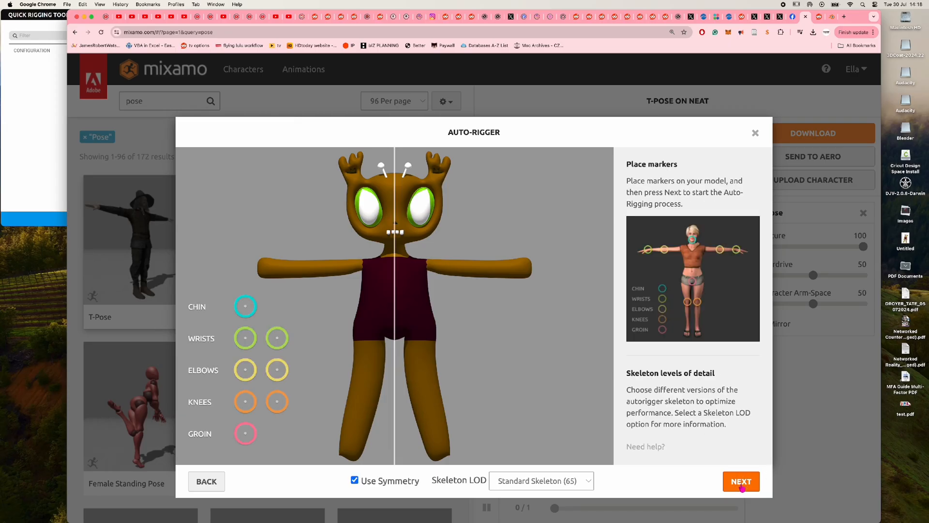
{"action": "mouse_move", "coordinate": [251, 311]}
{"action": "left_mouse_down"}
{"action": "mouse_move", "coordinate": [470, 242]}
{"action": "mouse_move", "coordinate": [397, 245]}
{"action": "left_mouse_up"}
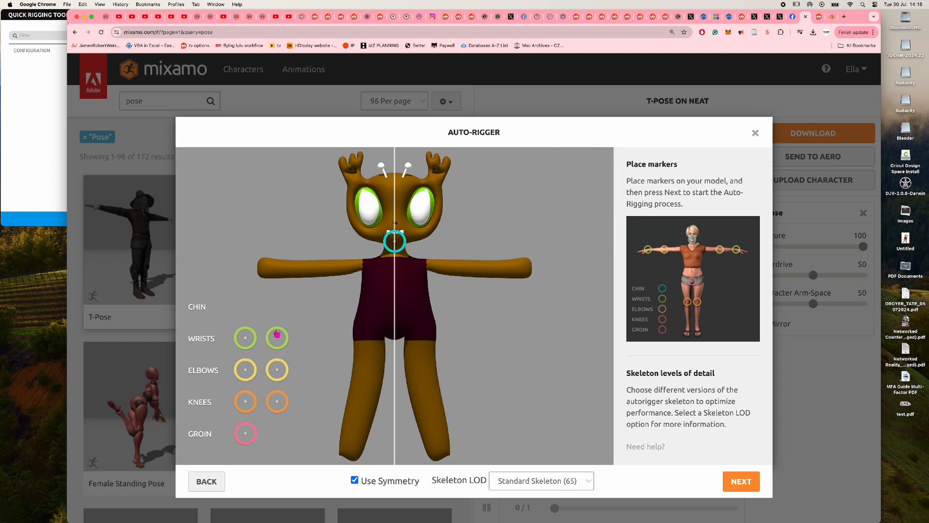
{"action": "mouse_move", "coordinate": [277, 337]}
{"action": "left_mouse_down"}
{"action": "mouse_move", "coordinate": [280, 259]}
{"action": "mouse_move", "coordinate": [280, 270]}
{"action": "left_mouse_up"}
{"action": "left_click_drag", "start_coordinate": [283, 376], "coordinate": [315, 267]}
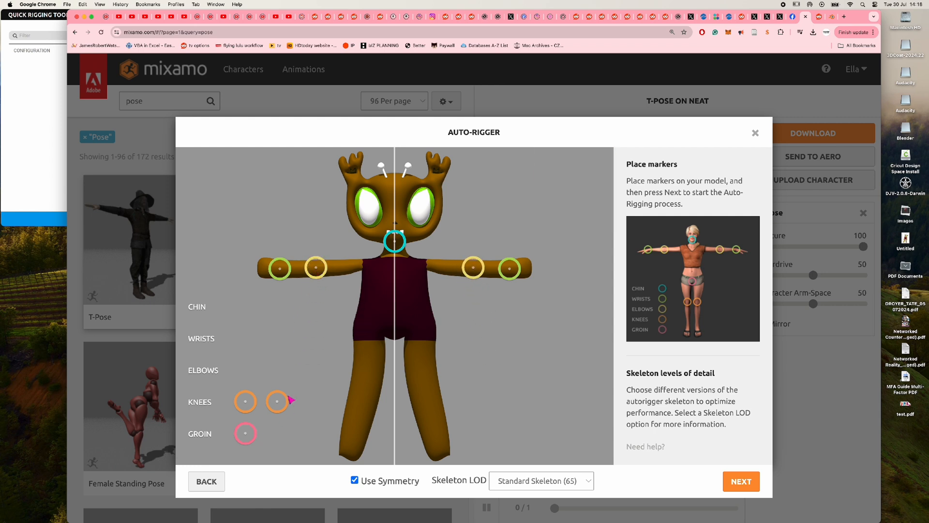
{"action": "left_click_drag", "start_coordinate": [278, 401], "coordinate": [364, 393]}
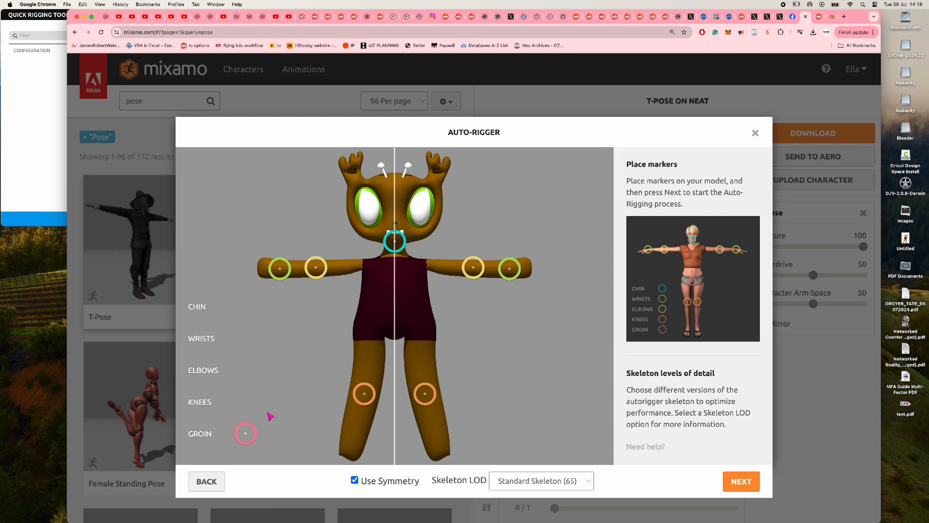
{"action": "left_click_drag", "start_coordinate": [245, 434], "coordinate": [395, 340]}
{"action": "left_click", "coordinate": [738, 481]}
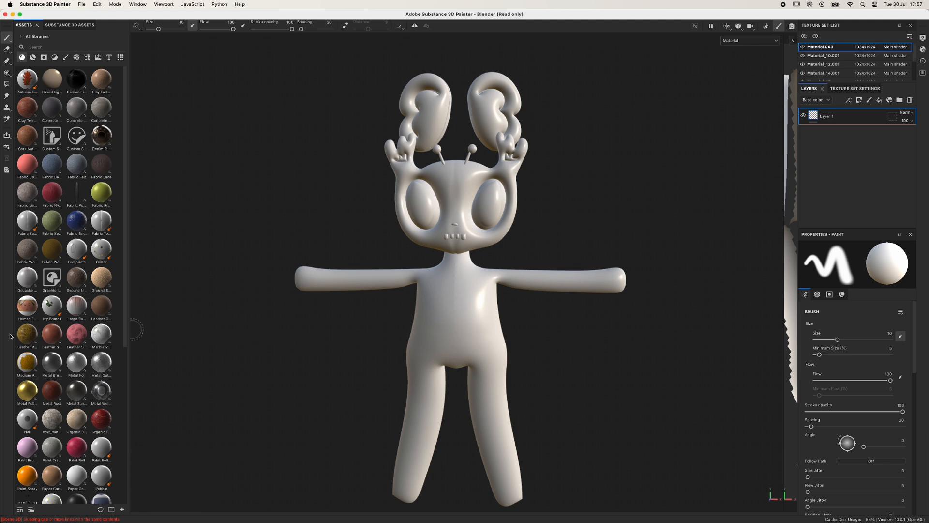
Switch to Substance 3D Painter and apply the Paint Brushed, Fabric Felt and Fabric Ripstop materials to the alien's body
{"action": "key", "text": "super"}
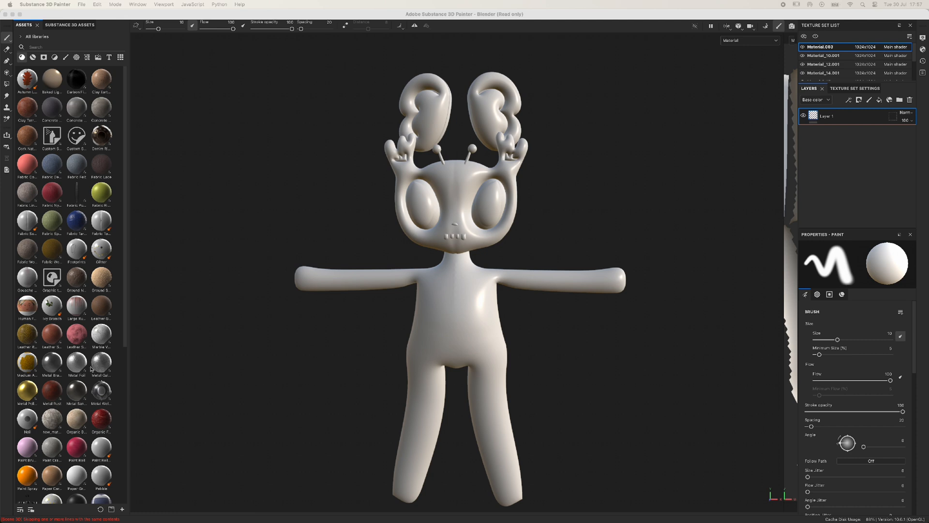
{"action": "left_click_drag", "start_coordinate": [28, 448], "coordinate": [506, 367]}
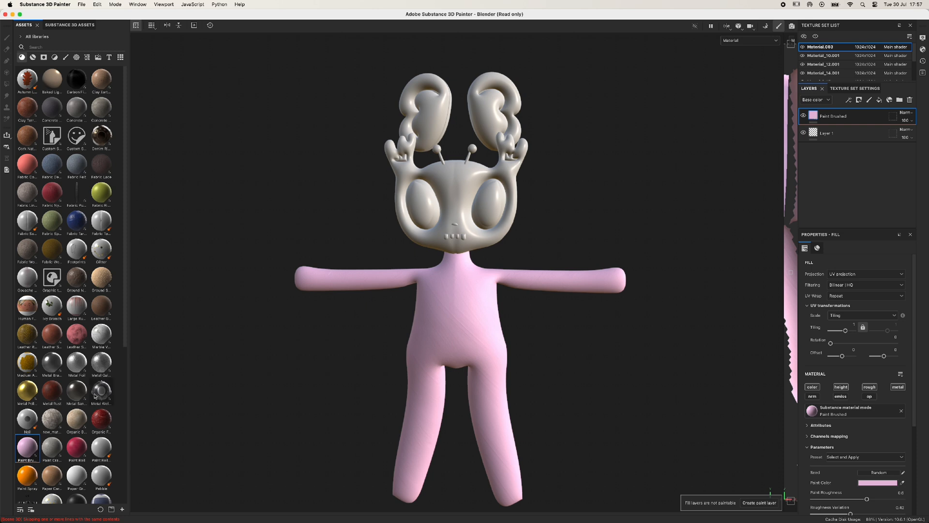
{"action": "left_click_drag", "start_coordinate": [77, 167], "coordinate": [419, 292]}
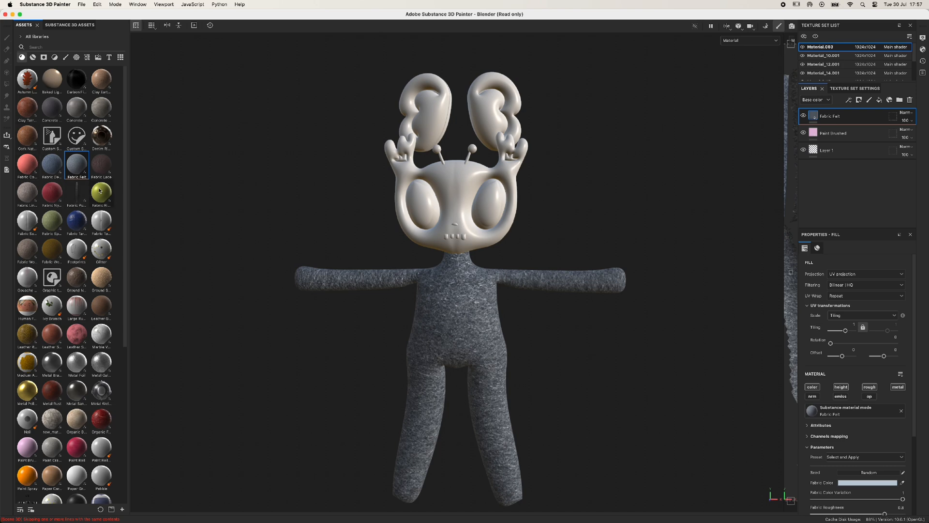
{"action": "left_click_drag", "start_coordinate": [100, 190], "coordinate": [481, 398]}
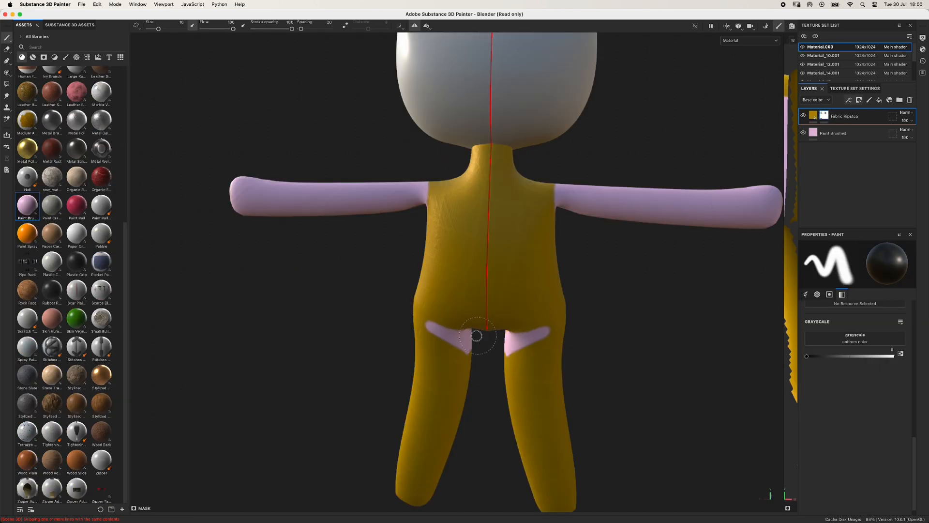
Paint black on the Fabric Ripstop mask over the backs of both legs to reveal the pink Paint Brushed layer
{"action": "mouse_move", "coordinate": [477, 336]}
{"action": "left_mouse_down"}
{"action": "mouse_move", "coordinate": [414, 320]}
{"action": "mouse_move", "coordinate": [484, 366]}
{"action": "mouse_move", "coordinate": [467, 390]}
{"action": "mouse_move", "coordinate": [464, 467]}
{"action": "mouse_move", "coordinate": [412, 484]}
{"action": "mouse_move", "coordinate": [422, 499]}
{"action": "mouse_move", "coordinate": [451, 457]}
{"action": "mouse_move", "coordinate": [416, 503]}
{"action": "mouse_move", "coordinate": [384, 460]}
{"action": "left_mouse_up"}
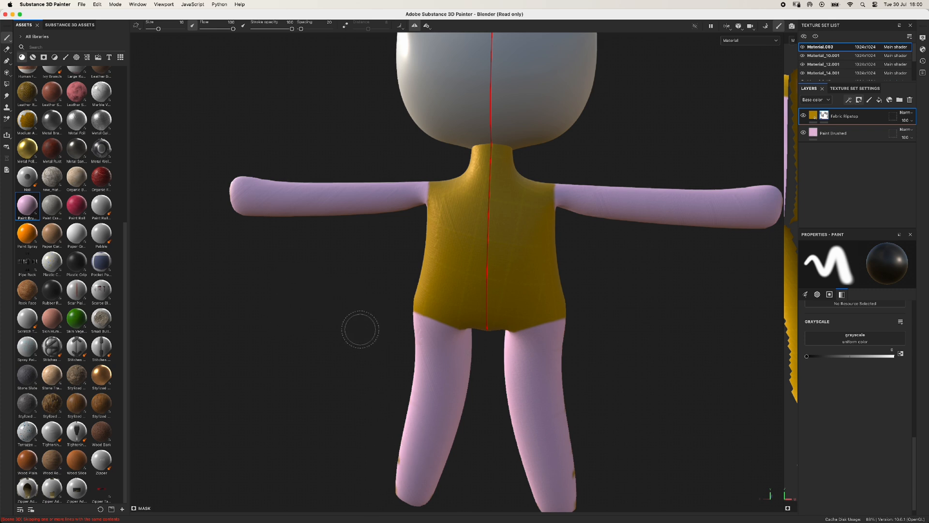
{"action": "left_click_drag", "start_coordinate": [362, 323], "coordinate": [322, 344], "text": "alt"}
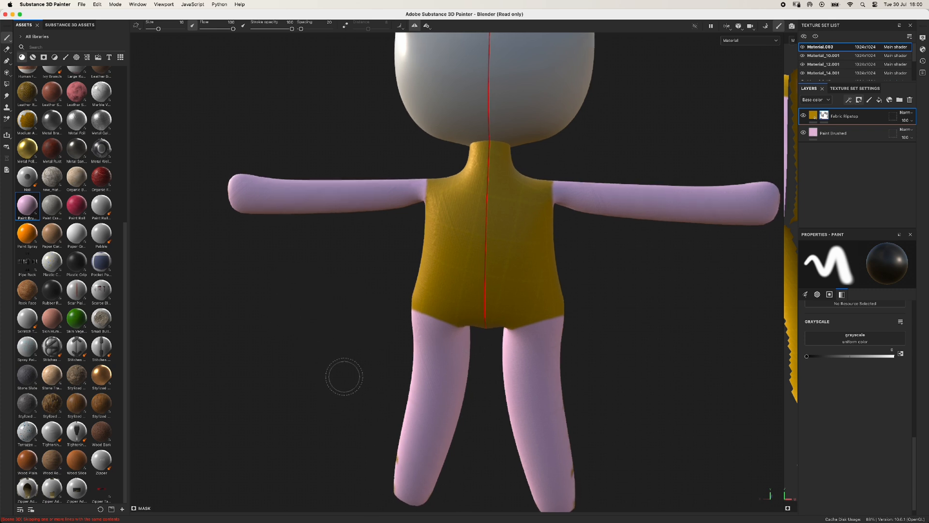
{"action": "middle_click_drag", "start_coordinate": [683, 315], "coordinate": [614, 192], "text": "alt"}
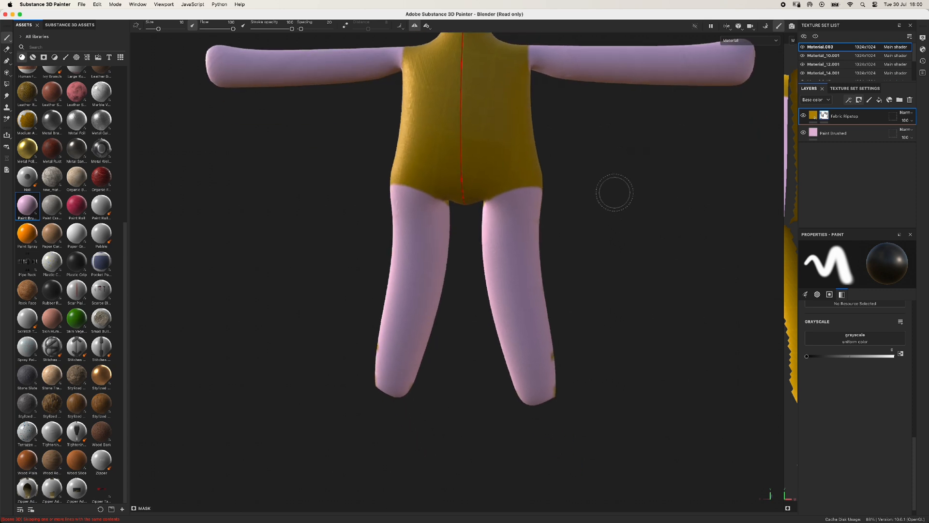
Mask the Fabric Ripstop off the fronts of both legs with symmetrical strokes, starting from a slanted hip line down towards the feet
{"action": "left_click_drag", "start_coordinate": [416, 334], "coordinate": [595, 317], "text": "alt"}
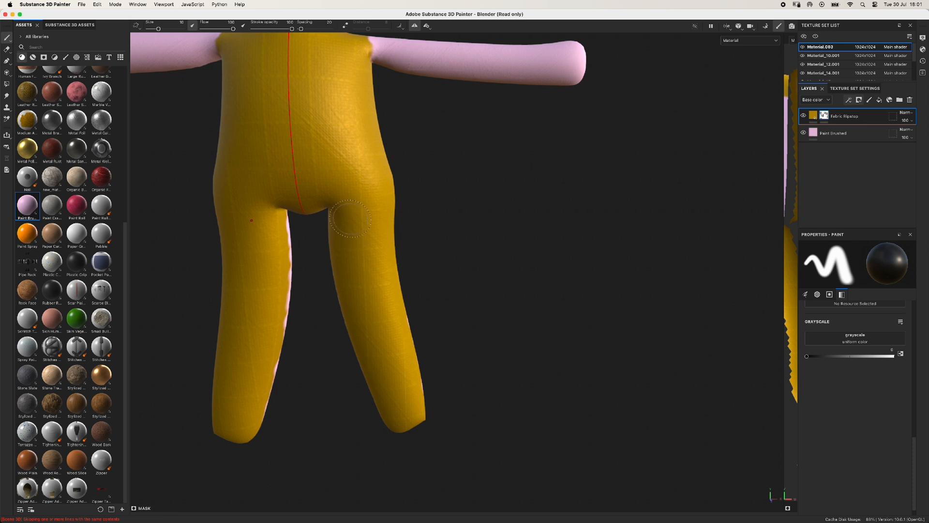
{"action": "mouse_move", "coordinate": [339, 213]}
{"action": "left_mouse_down"}
{"action": "mouse_move", "coordinate": [385, 175]}
{"action": "mouse_move", "coordinate": [383, 248]}
{"action": "mouse_move", "coordinate": [388, 222]}
{"action": "left_mouse_up"}
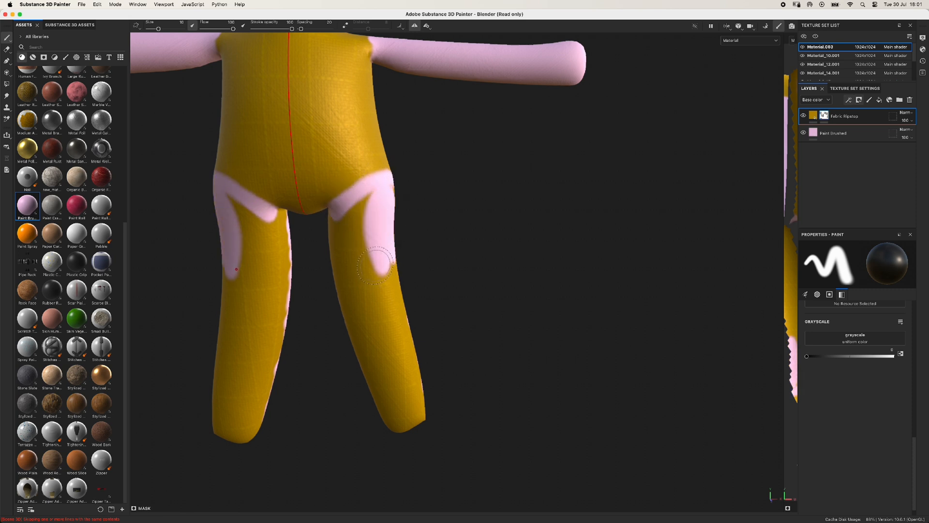
{"action": "left_click", "coordinate": [359, 259]}
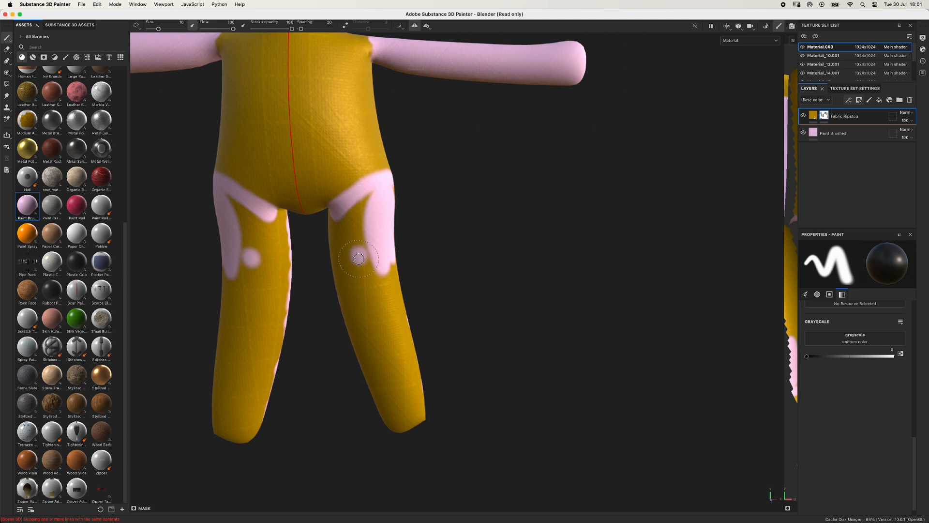
{"action": "mouse_move", "coordinate": [390, 284]}
{"action": "left_mouse_down", "text": "alt"}
{"action": "mouse_move", "coordinate": [394, 297]}
{"action": "mouse_move", "coordinate": [382, 294]}
{"action": "left_mouse_up", "text": "alt"}
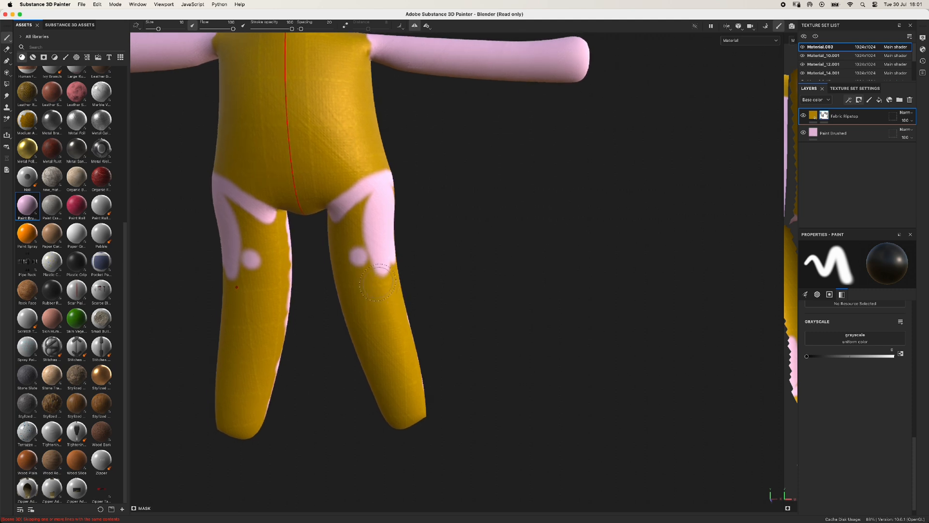
{"action": "left_click", "coordinate": [395, 325]}
{"action": "left_click", "coordinate": [371, 298]}
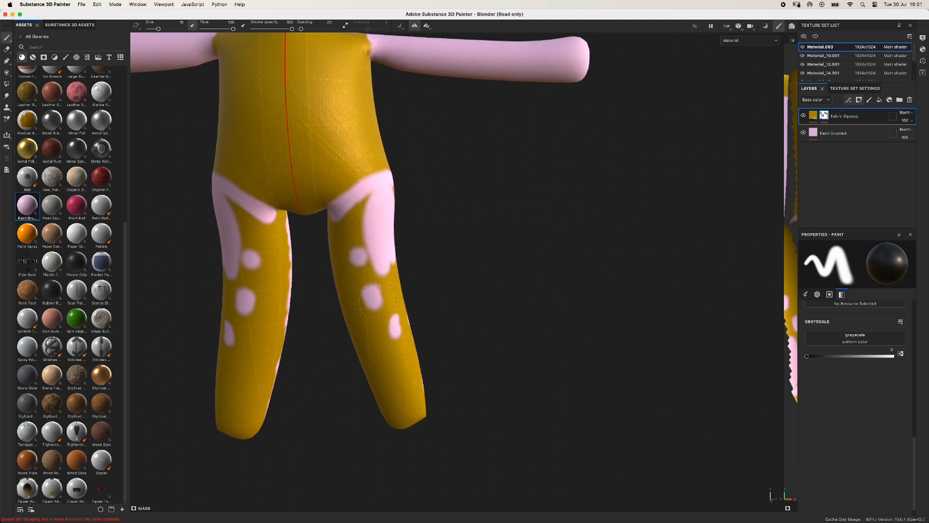
{"action": "left_click", "coordinate": [406, 339]}
{"action": "mouse_move", "coordinate": [404, 293]}
{"action": "left_mouse_down"}
{"action": "mouse_move", "coordinate": [394, 334]}
{"action": "mouse_move", "coordinate": [366, 271]}
{"action": "mouse_move", "coordinate": [370, 196]}
{"action": "mouse_move", "coordinate": [376, 201]}
{"action": "mouse_move", "coordinate": [332, 235]}
{"action": "mouse_move", "coordinate": [339, 295]}
{"action": "mouse_move", "coordinate": [328, 270]}
{"action": "left_mouse_up"}
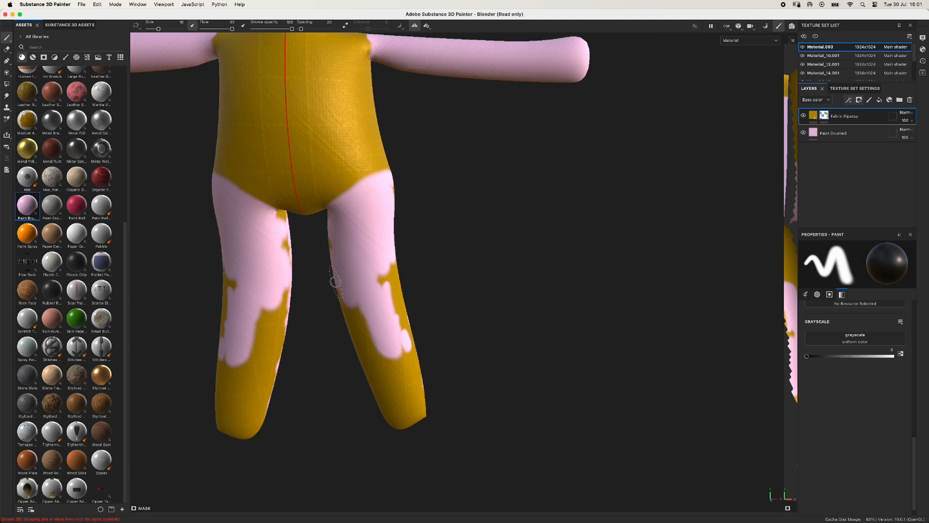
{"action": "mouse_move", "coordinate": [292, 238]}
{"action": "left_mouse_down"}
{"action": "mouse_move", "coordinate": [274, 217]}
{"action": "mouse_move", "coordinate": [324, 231]}
{"action": "mouse_move", "coordinate": [358, 266]}
{"action": "mouse_move", "coordinate": [368, 339]}
{"action": "mouse_move", "coordinate": [342, 317]}
{"action": "mouse_move", "coordinate": [384, 312]}
{"action": "mouse_move", "coordinate": [410, 352]}
{"action": "left_mouse_up"}
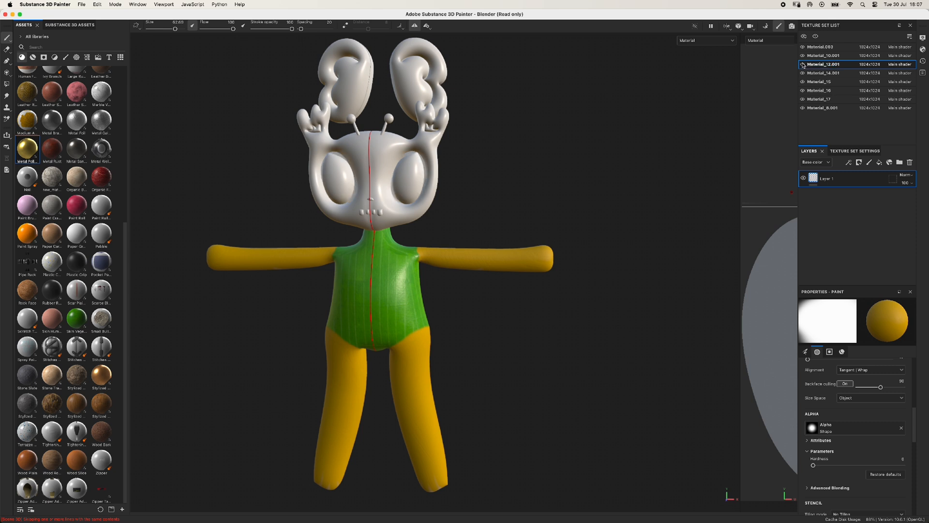
Replace Material_12.001's default paint layer with a fill layer and set its base color to B09014
{"action": "left_click", "coordinate": [803, 64]}
{"action": "left_click", "coordinate": [803, 73]}
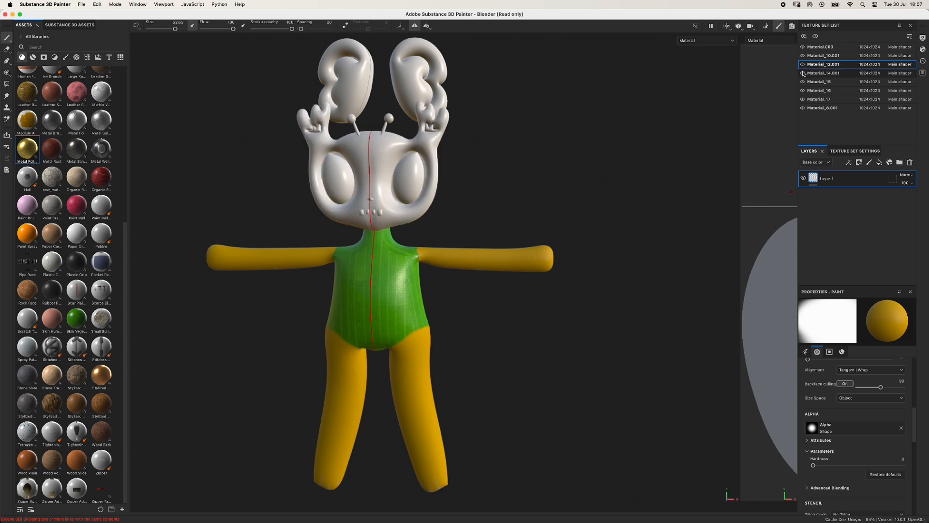
{"action": "left_click", "coordinate": [841, 73]}
{"action": "left_click", "coordinate": [818, 64]}
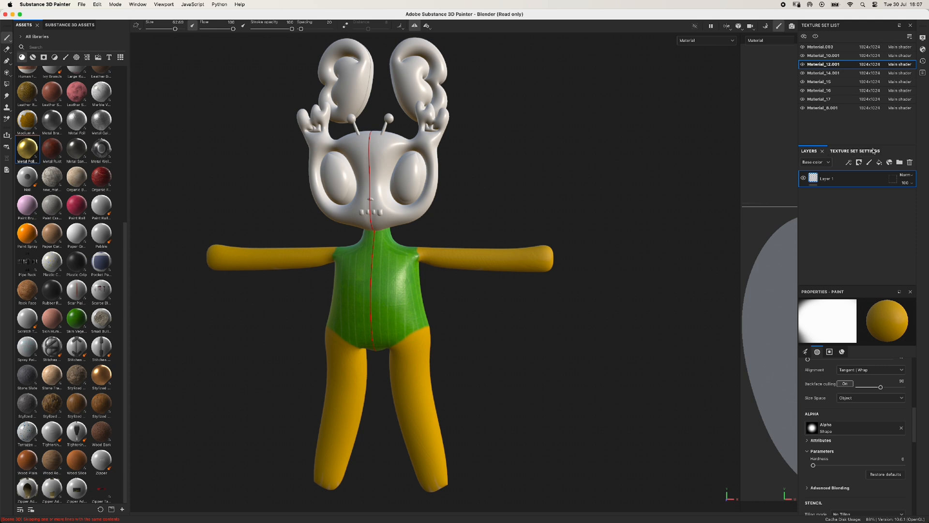
{"action": "left_click", "coordinate": [910, 162]}
{"action": "left_click", "coordinate": [879, 163]}
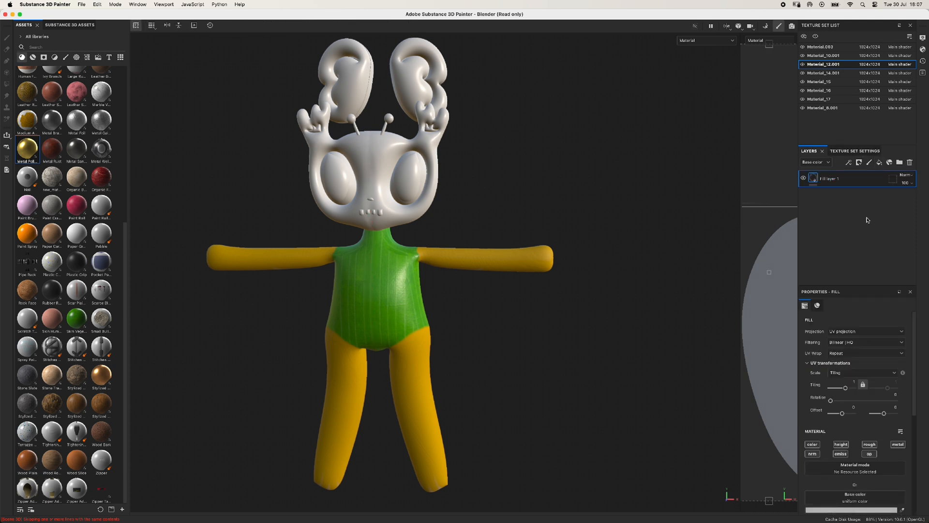
{"action": "left_click", "coordinate": [855, 508]}
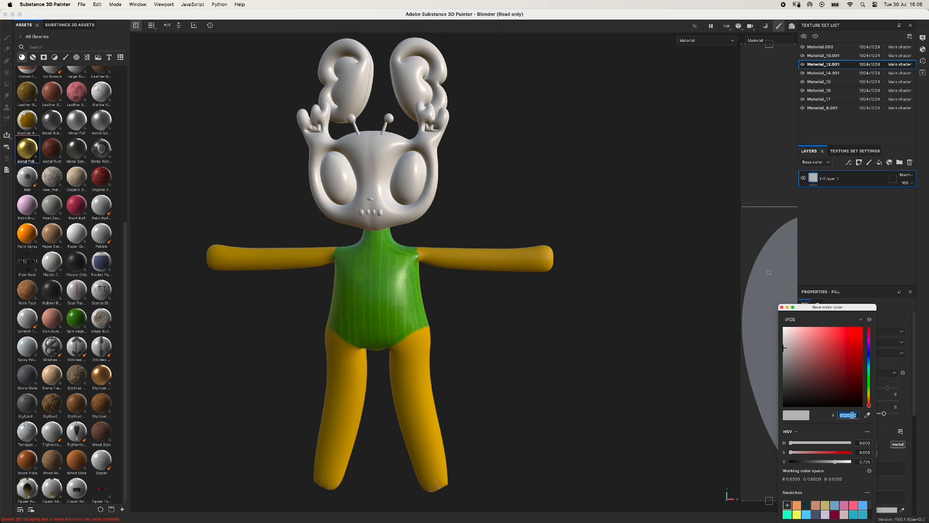
{"action": "type", "text": "B09014"}
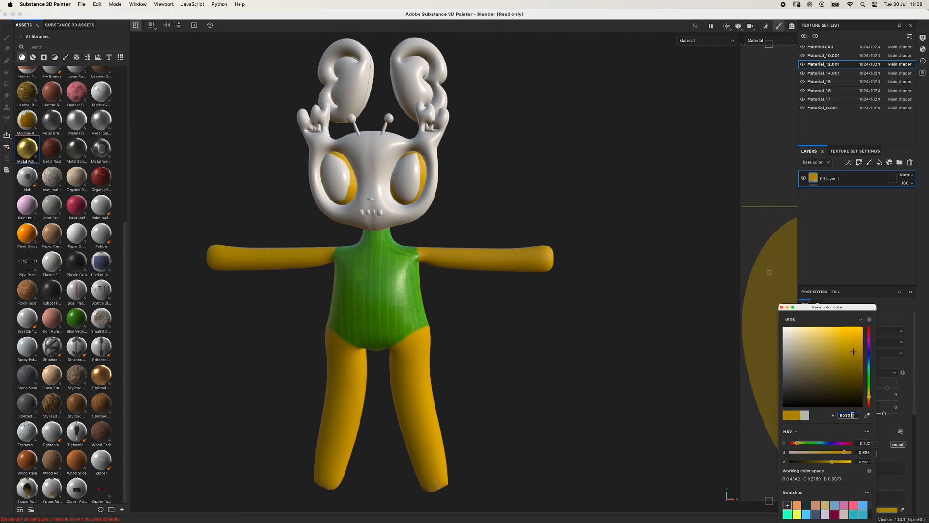
{"action": "left_click", "coordinate": [755, 338]}
{"action": "left_click", "coordinate": [782, 308]}
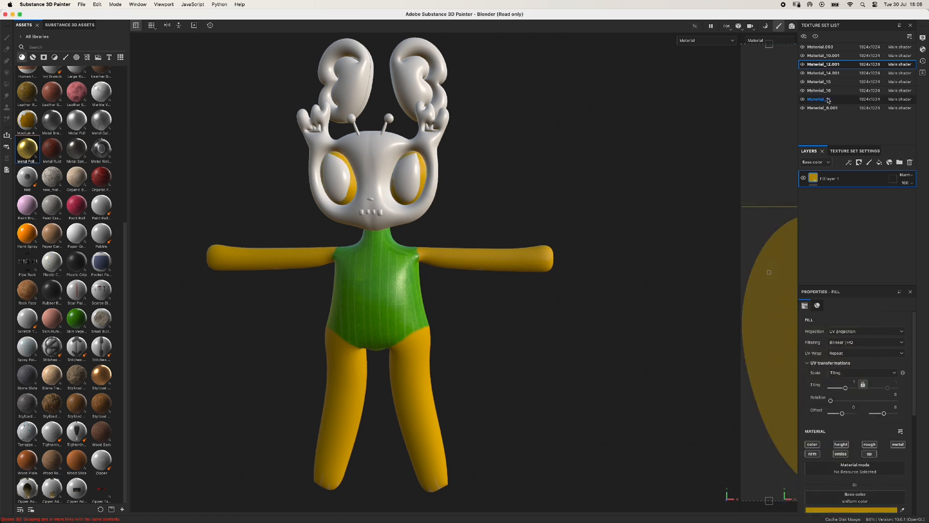
Replace Material_14.001's default paint layer with a fill layer and set its base color to B09014
{"action": "left_click", "coordinate": [803, 65]}
{"action": "left_click", "coordinate": [804, 66]}
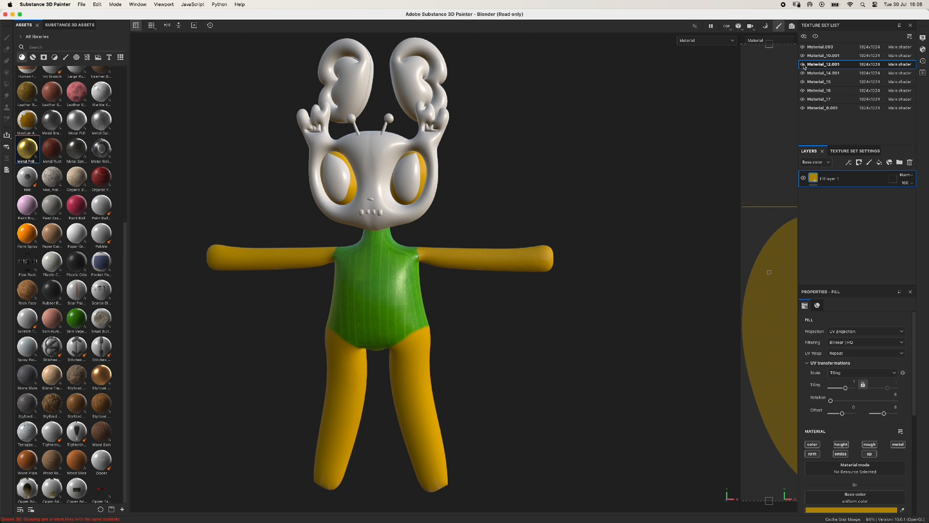
{"action": "left_click", "coordinate": [837, 74]}
{"action": "left_click", "coordinate": [804, 75]}
{"action": "left_click", "coordinate": [803, 75]}
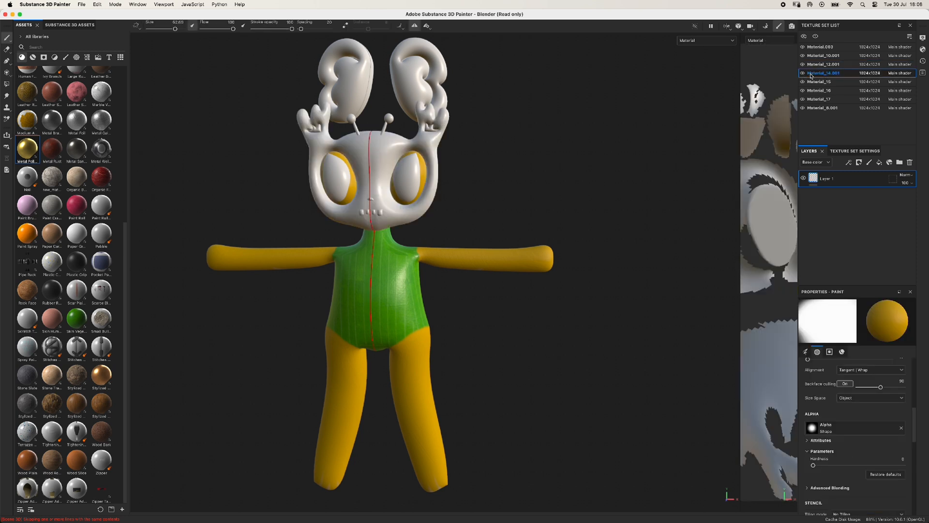
{"action": "left_click", "coordinate": [910, 162]}
{"action": "left_click", "coordinate": [879, 162]}
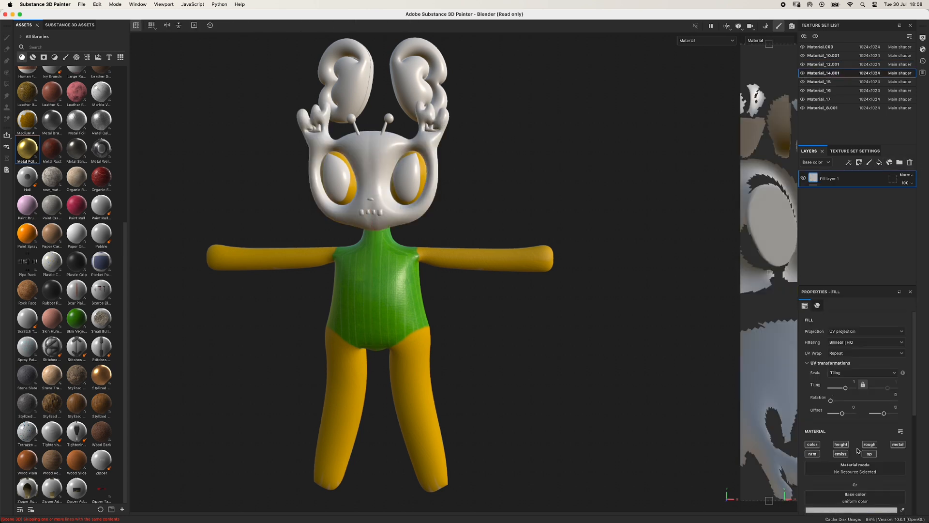
{"action": "left_click", "coordinate": [854, 509]}
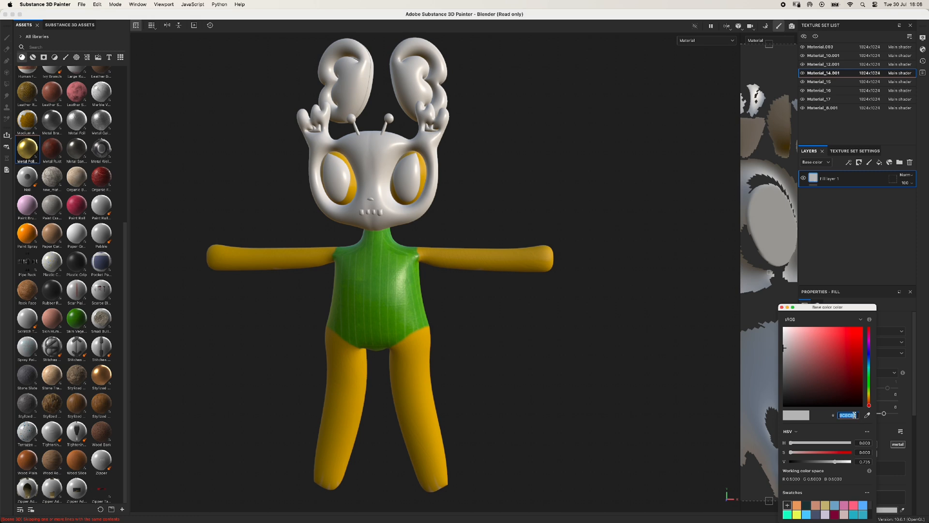
{"action": "type", "text": "B09014"}
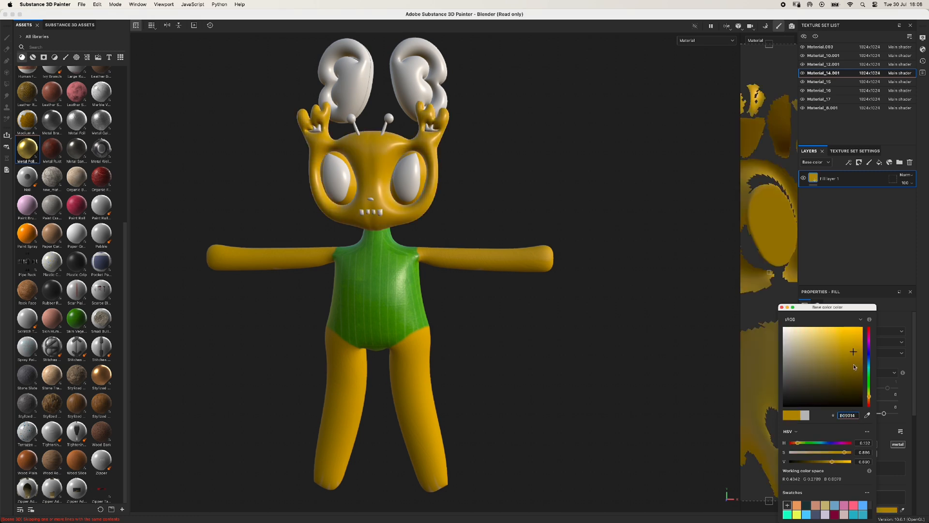
Change Material_12.001's fill to a green with the saturation and brightness of B09014, and lower its roughness to the minimum
{"action": "left_click", "coordinate": [842, 65]}
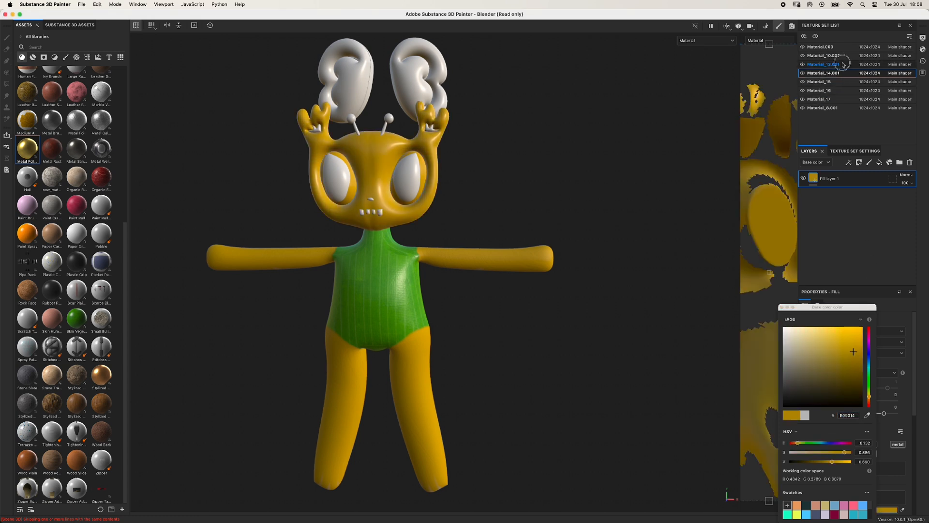
{"action": "left_click", "coordinate": [803, 66]}
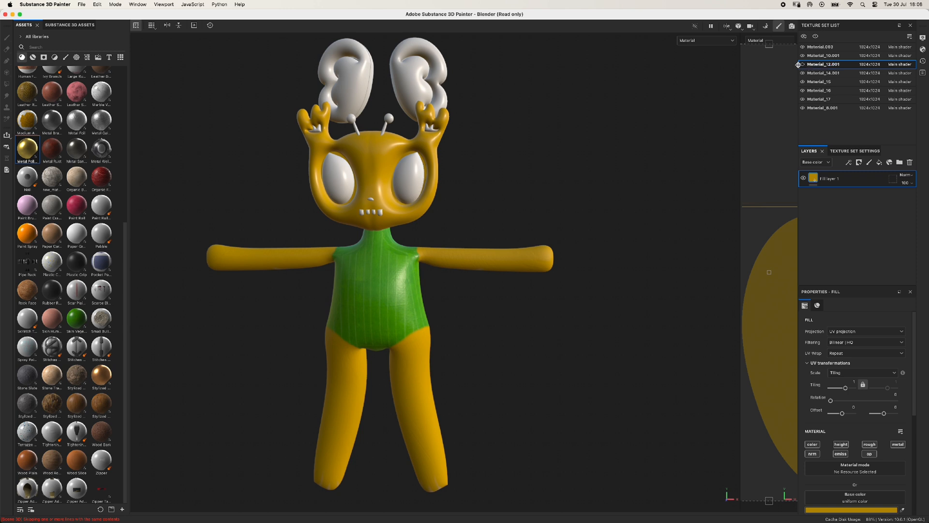
{"action": "left_click", "coordinate": [803, 65]}
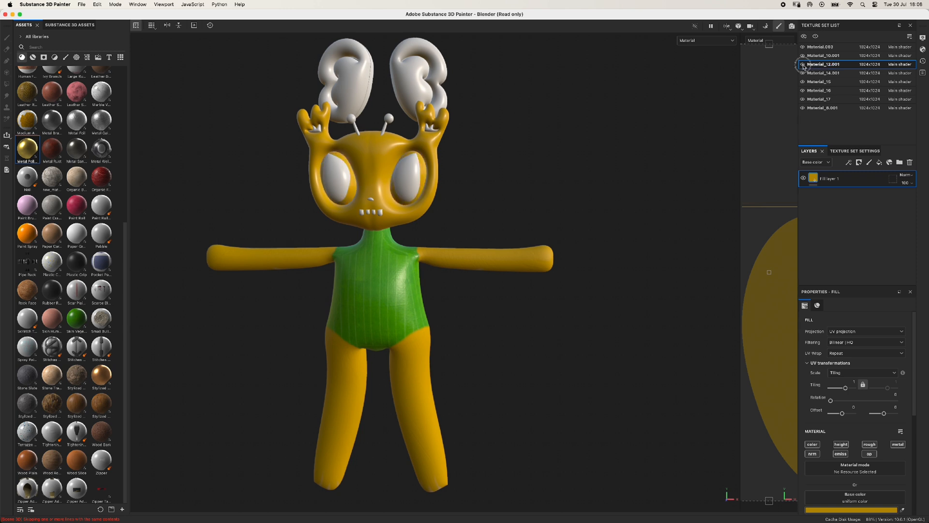
{"action": "left_click", "coordinate": [862, 510]}
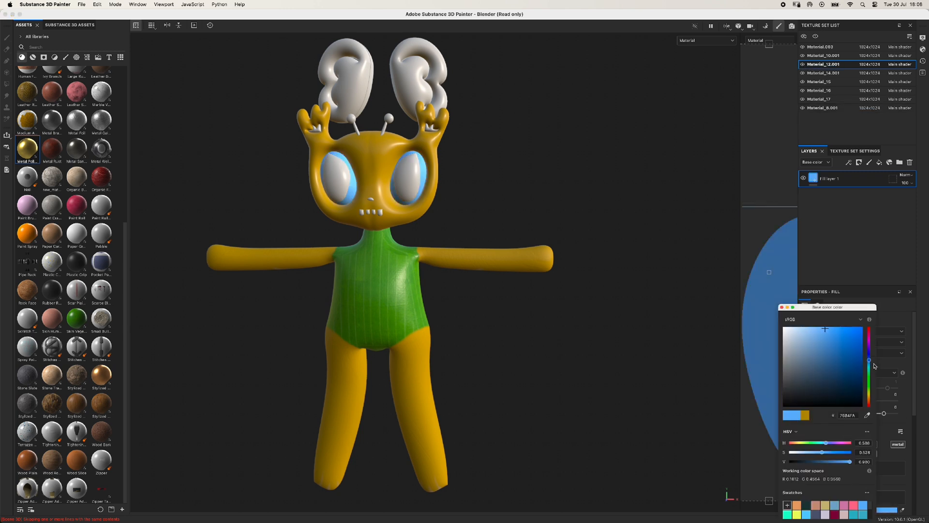
{"action": "left_click_drag", "start_coordinate": [869, 363], "coordinate": [870, 379]}
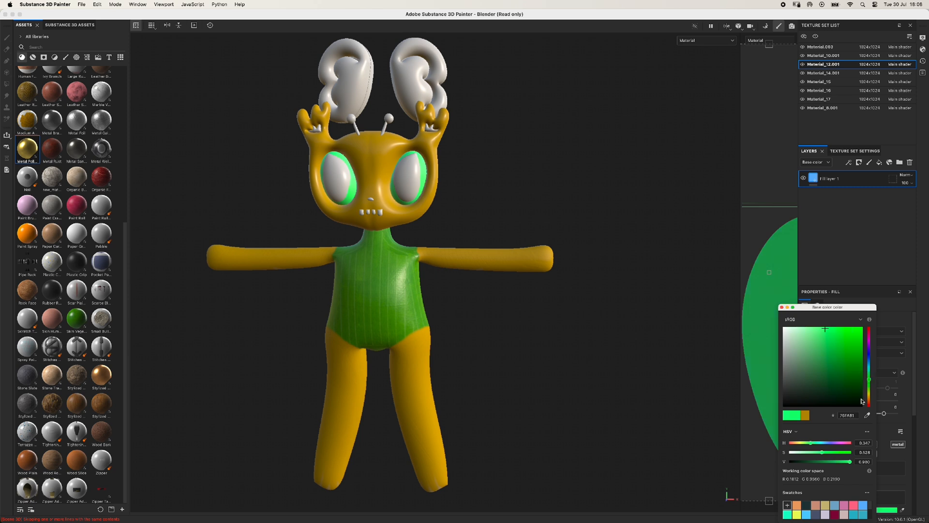
{"action": "type", "text": "B09014"}
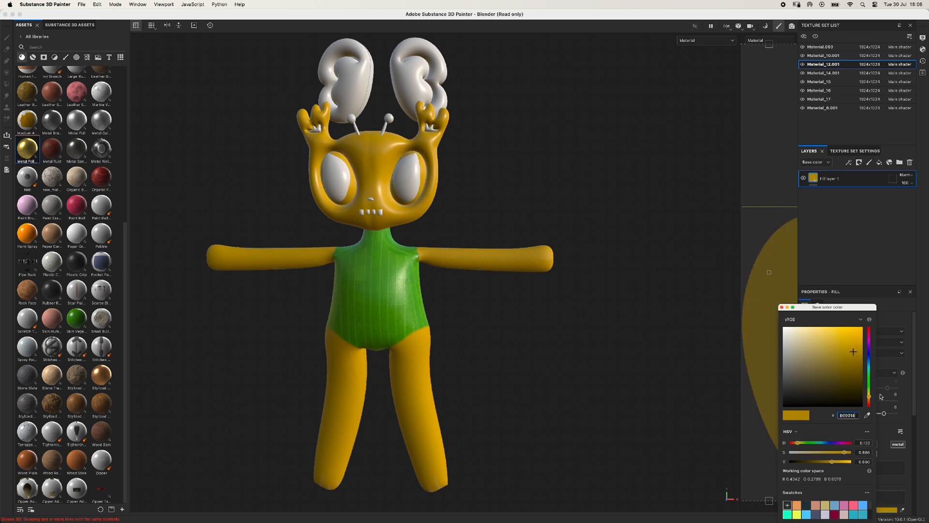
{"action": "mouse_move", "coordinate": [875, 404]}
{"action": "left_mouse_down"}
{"action": "mouse_move", "coordinate": [874, 377]}
{"action": "mouse_move", "coordinate": [874, 385]}
{"action": "left_mouse_up"}
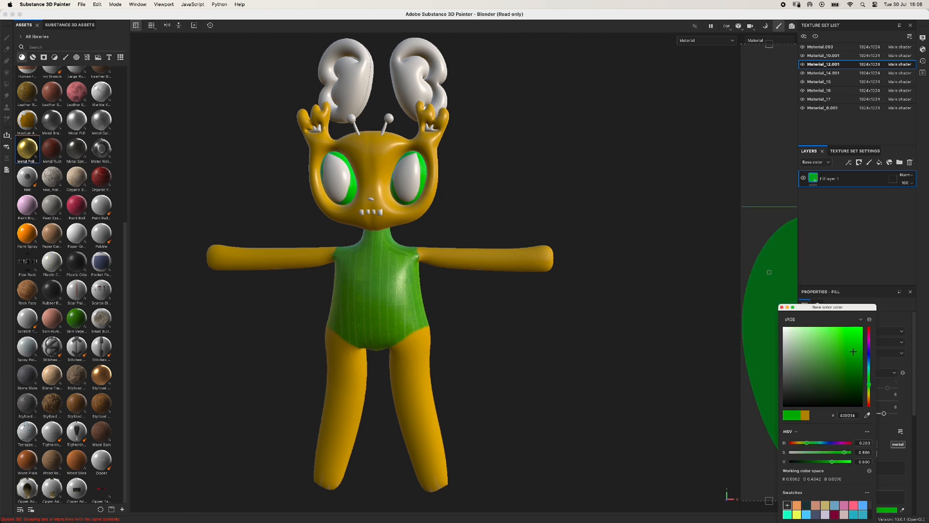
{"action": "left_click", "coordinate": [890, 206]}
{"action": "left_click", "coordinate": [782, 307]}
{"action": "scroll", "coordinate": [856, 429], "scroll_direction": "down", "scroll_amount": 6}
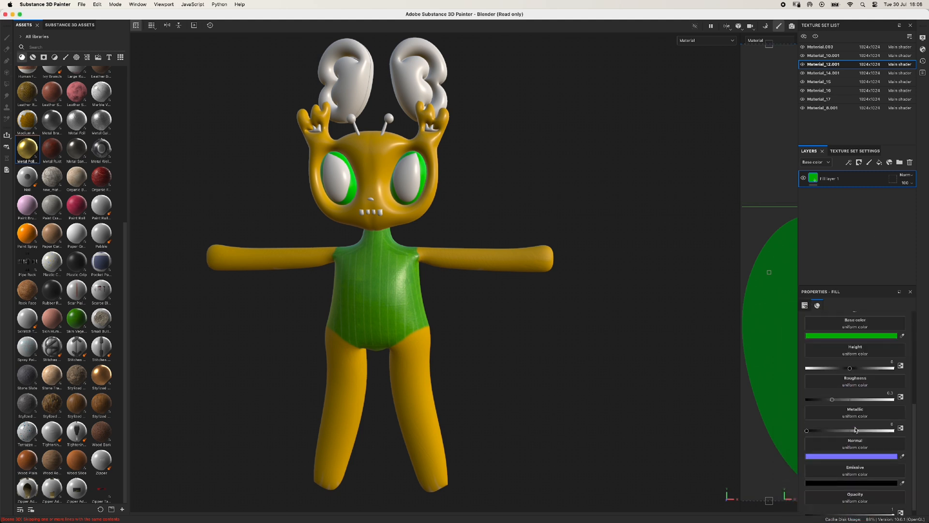
{"action": "left_click_drag", "start_coordinate": [832, 399], "coordinate": [774, 396]}
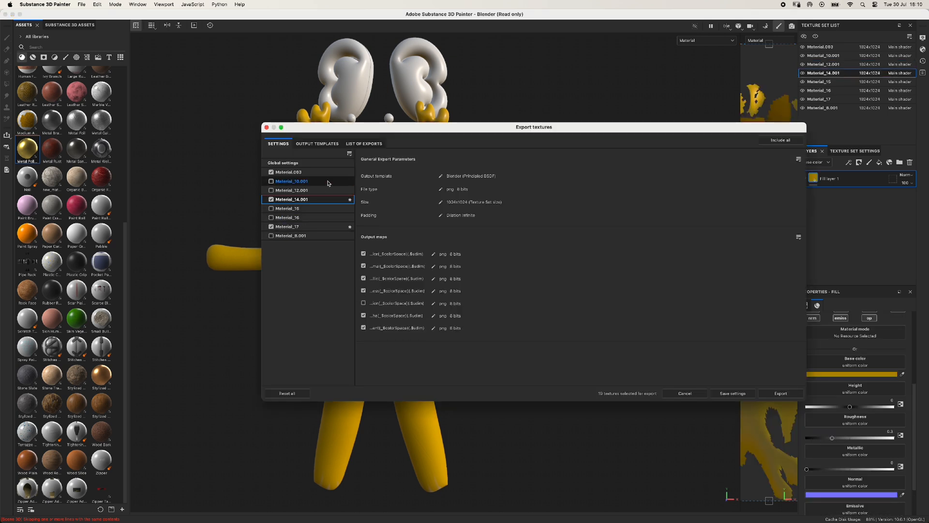
Export the Material.003, Material_14.001 and Material_17 texture sets as 8-bit PNGs, leaving out Material.003's fifth output map, and close the export dialog
{"action": "left_click", "coordinate": [322, 173]}
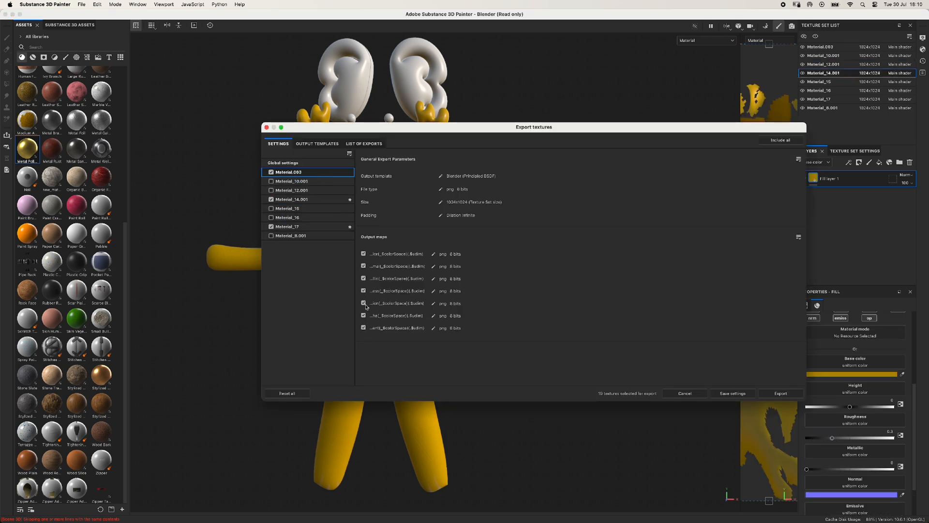
{"action": "left_click", "coordinate": [780, 393]}
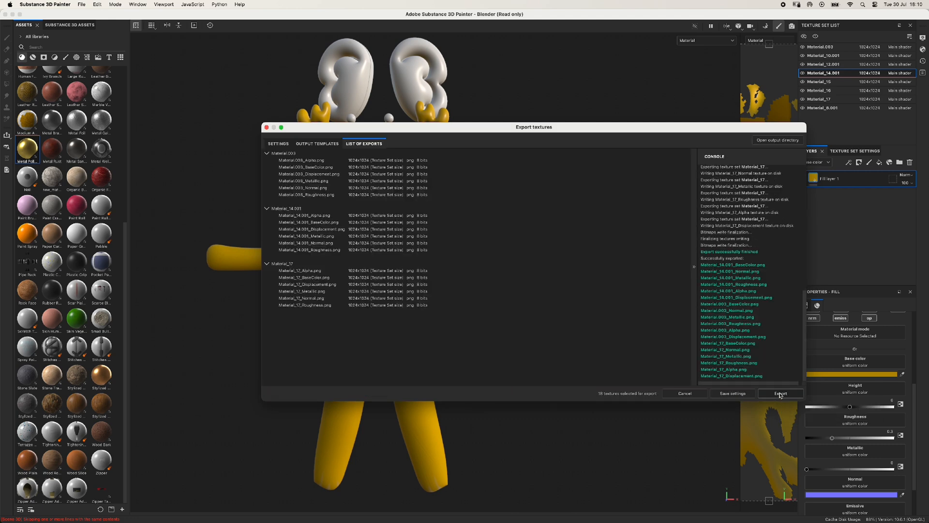
{"action": "left_click", "coordinate": [693, 394]}
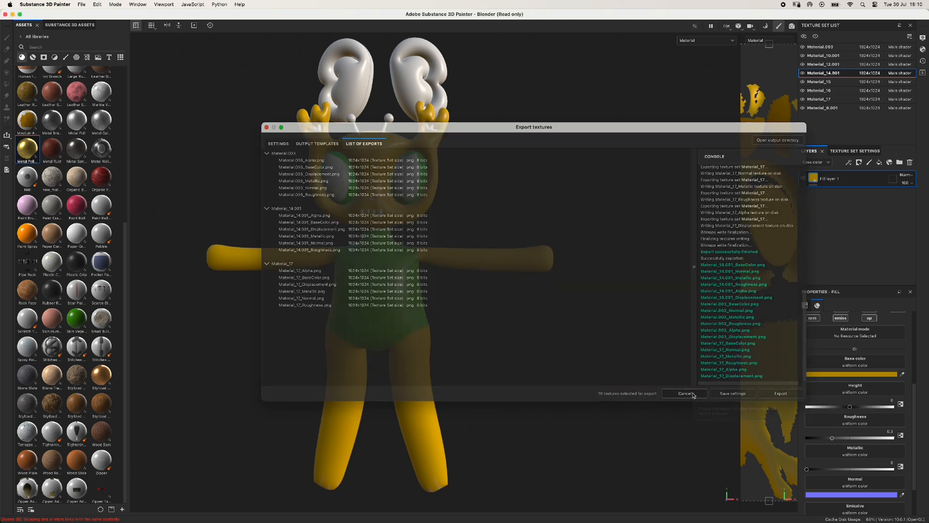
Start saving the project and open the choice of save locations
{"action": "left_click", "coordinate": [80, 5]}
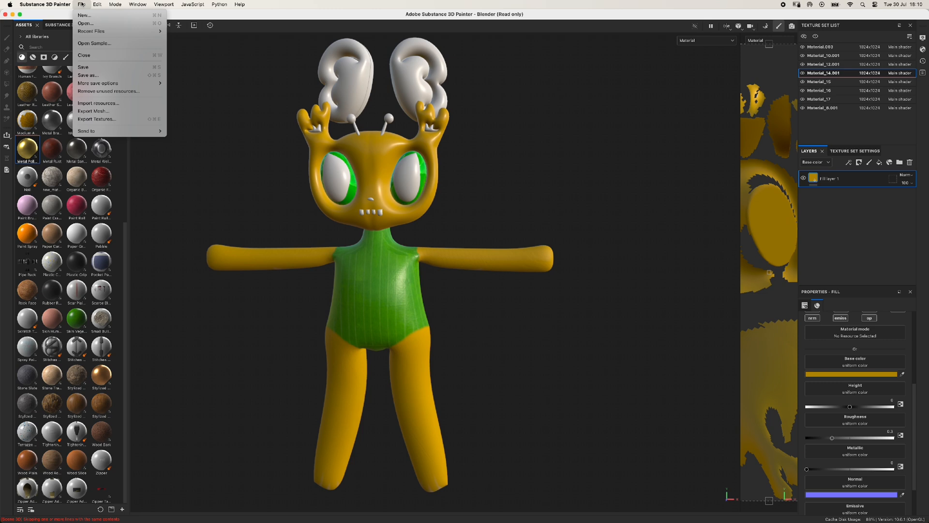
{"action": "left_click", "coordinate": [95, 72]}
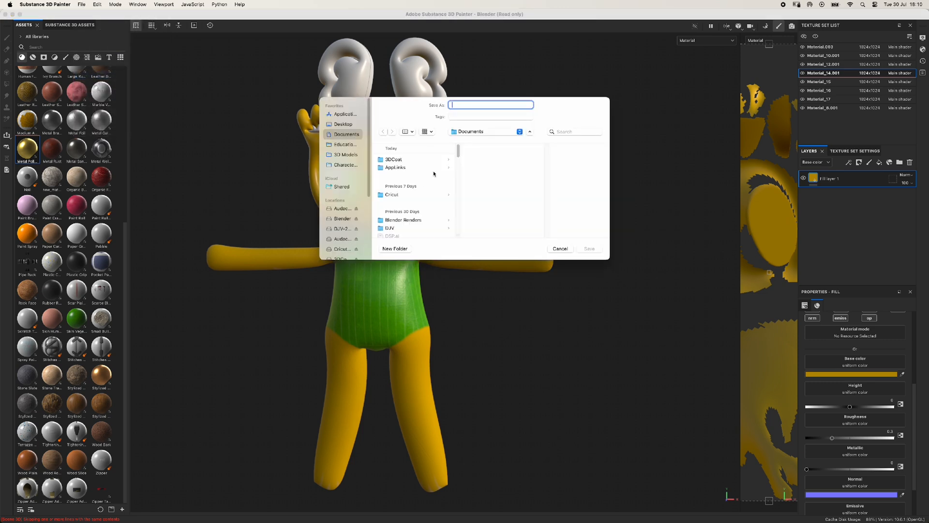
{"action": "left_click", "coordinate": [484, 128]}
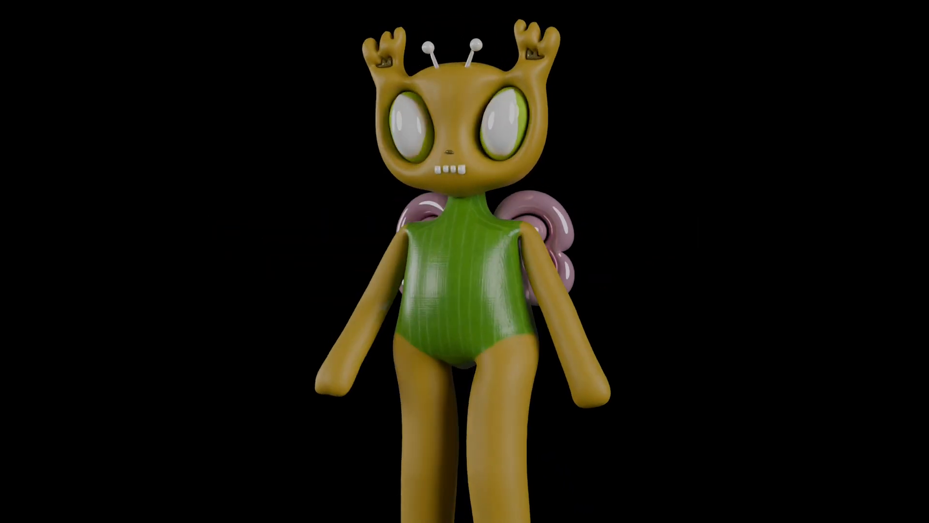